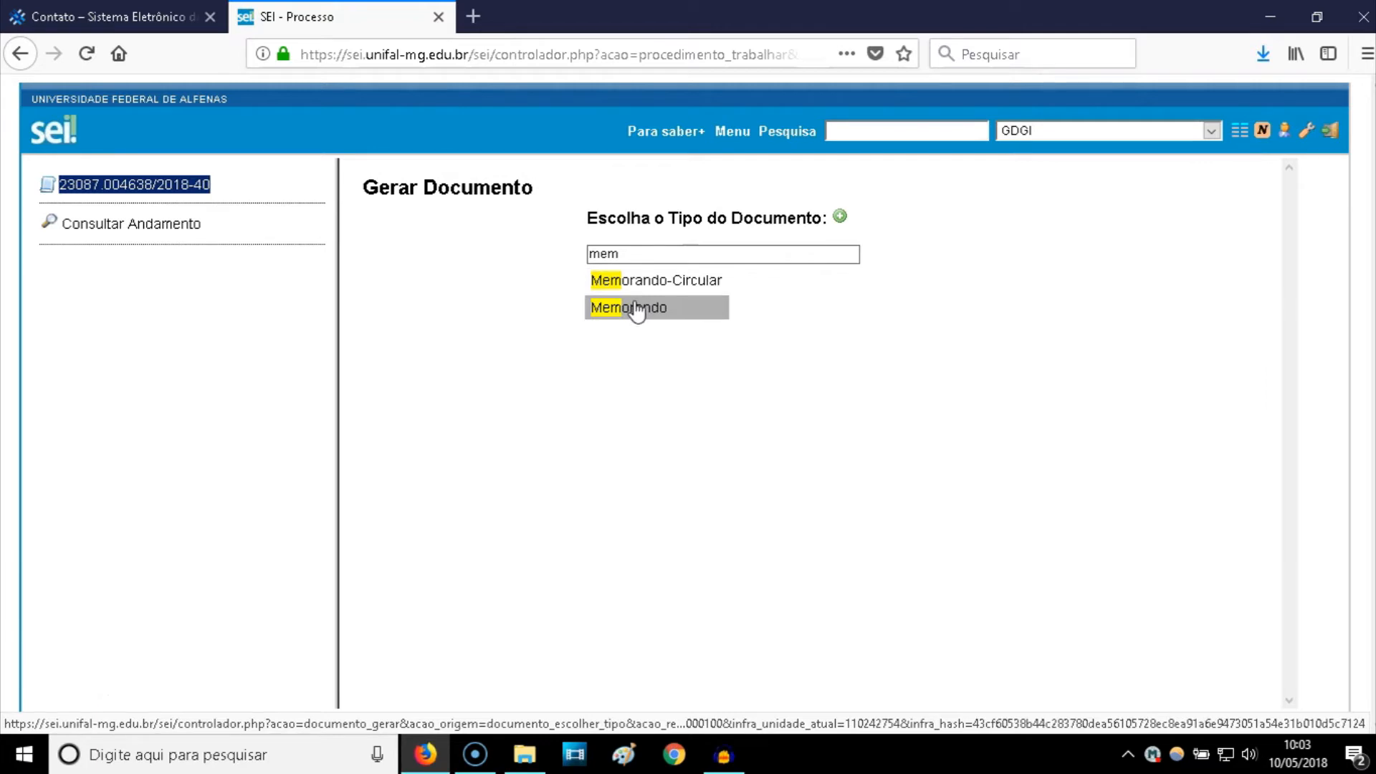
# - Choose Memorando as the document type, leaving Texto Inicial as Nenhum, and move to the description
pyautogui.click(636, 308)
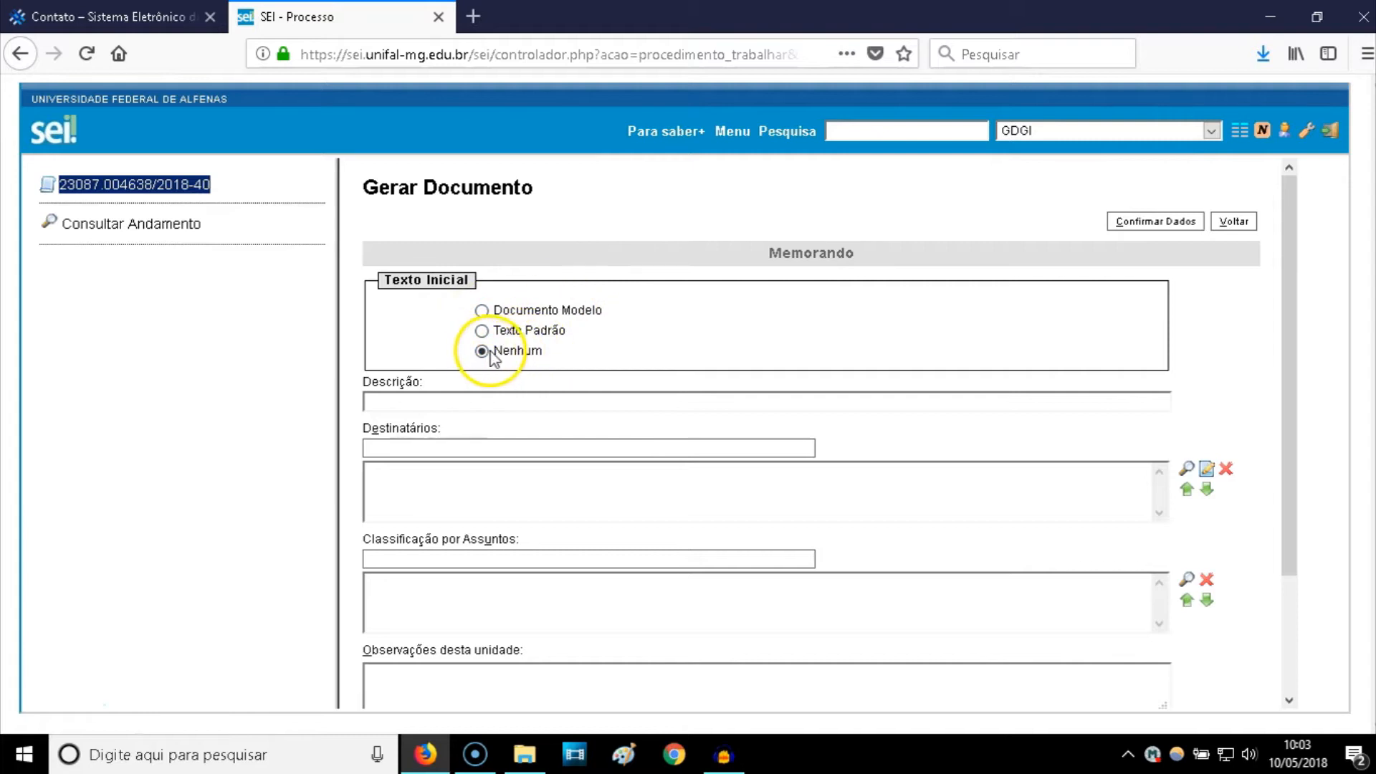
pyautogui.click(446, 404)
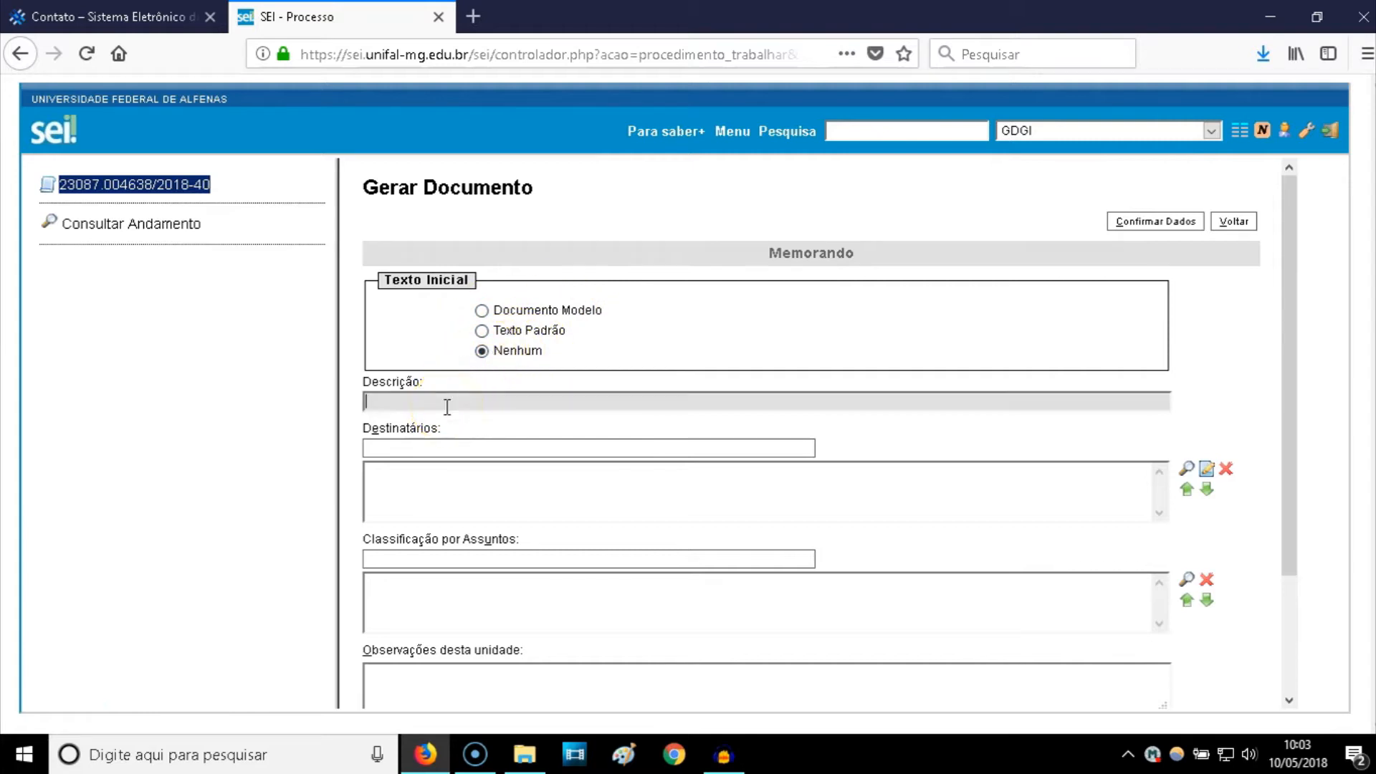
# - Fill Descrição with the suggested 'Compra de Mesa de Escritório.' and start typing recipient 'Proa'
pyautogui.write('Compra de')
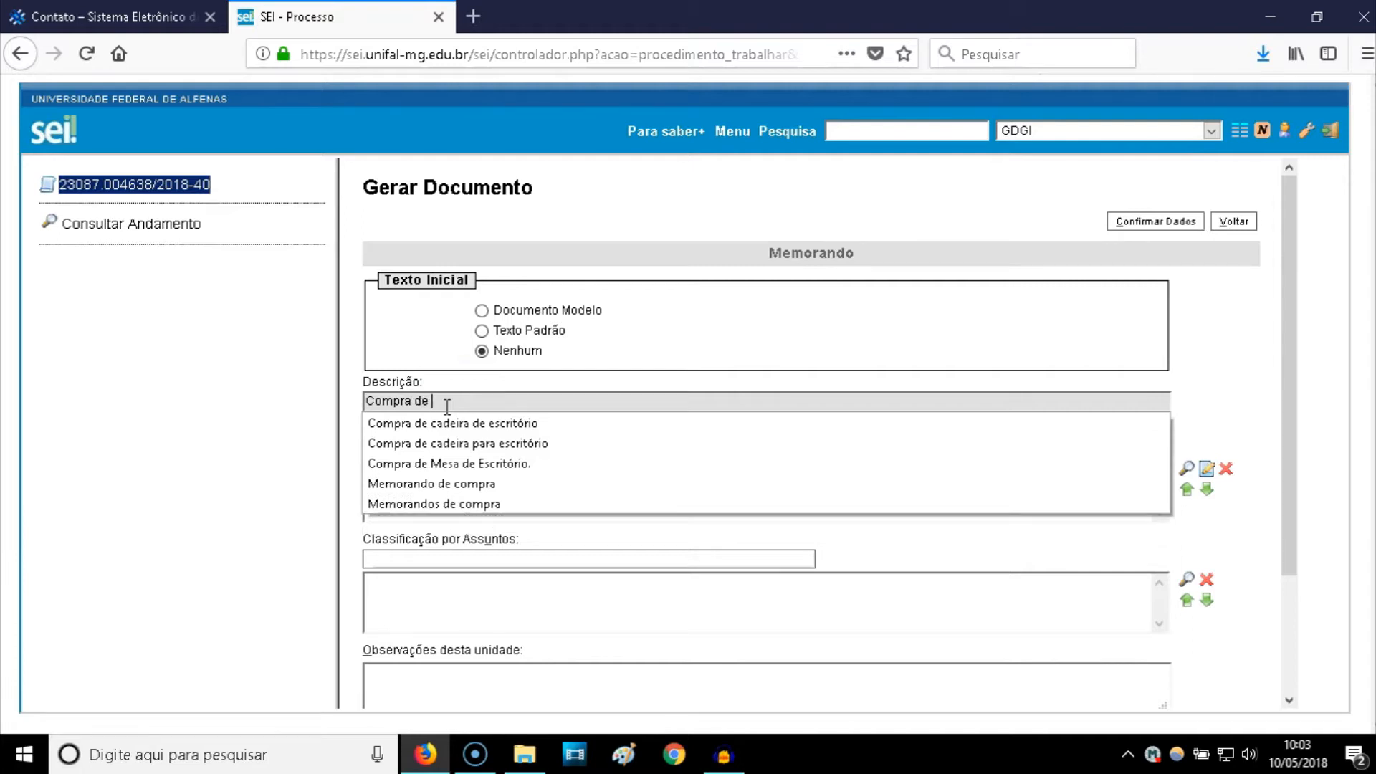
pyautogui.click(455, 462)
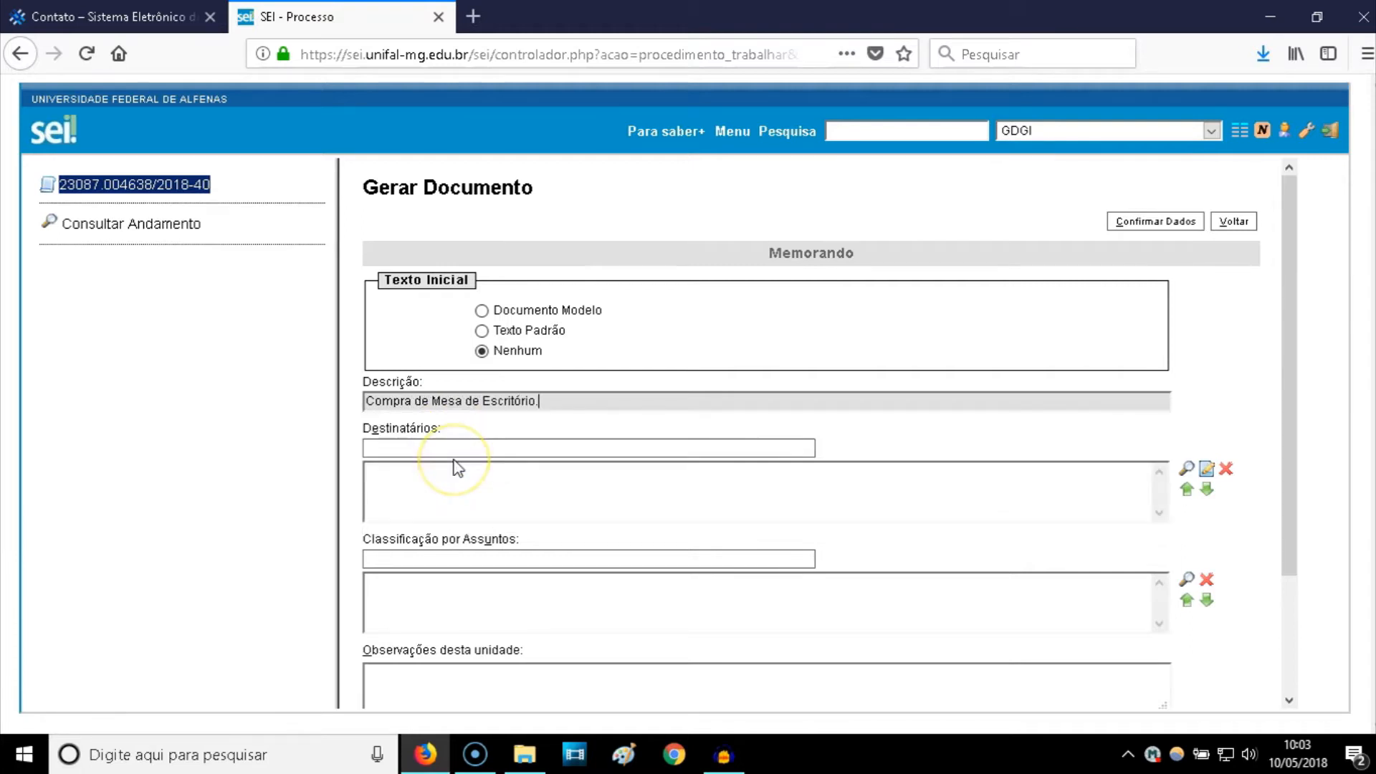
pyautogui.click(417, 387)
pyautogui.moveTo(417, 388); pyautogui.dragTo(368, 396)
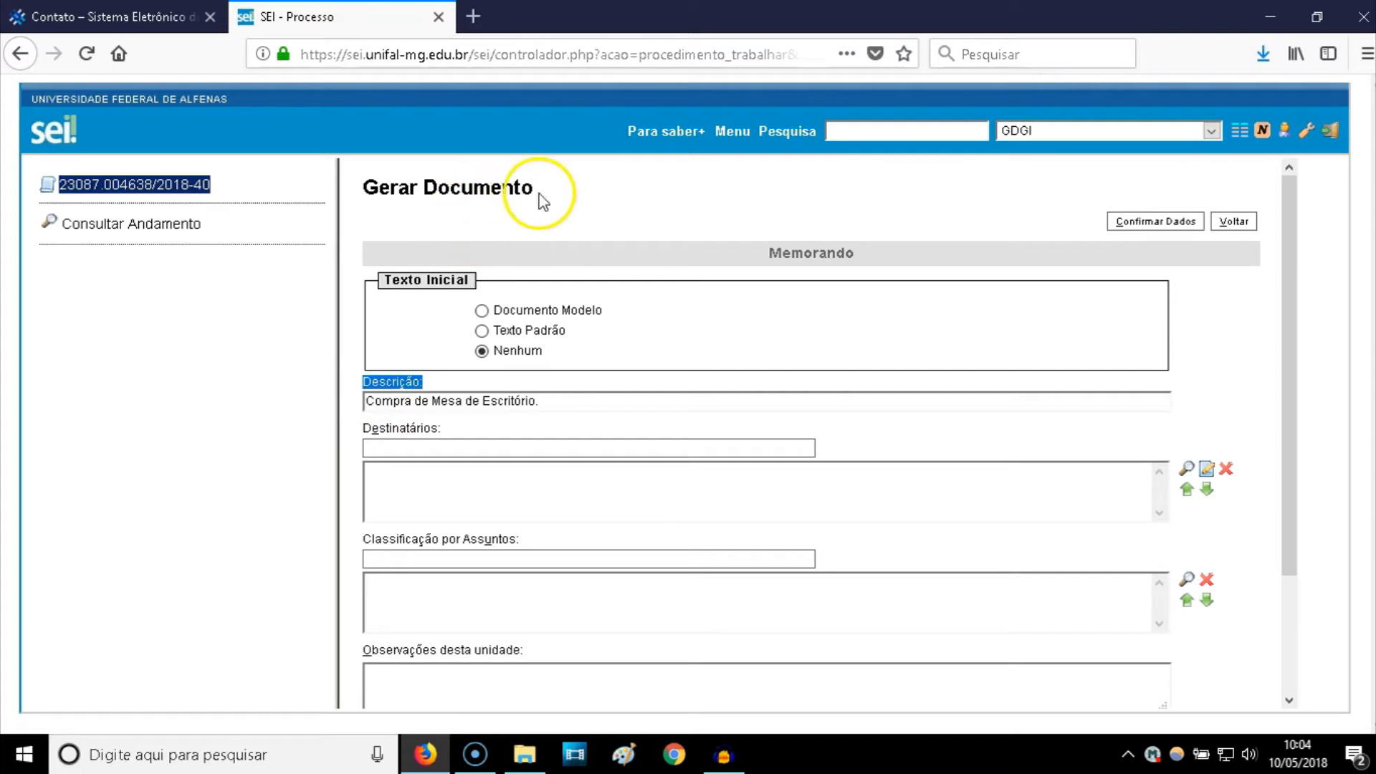
pyautogui.moveTo(538, 197); pyautogui.dragTo(370, 188)
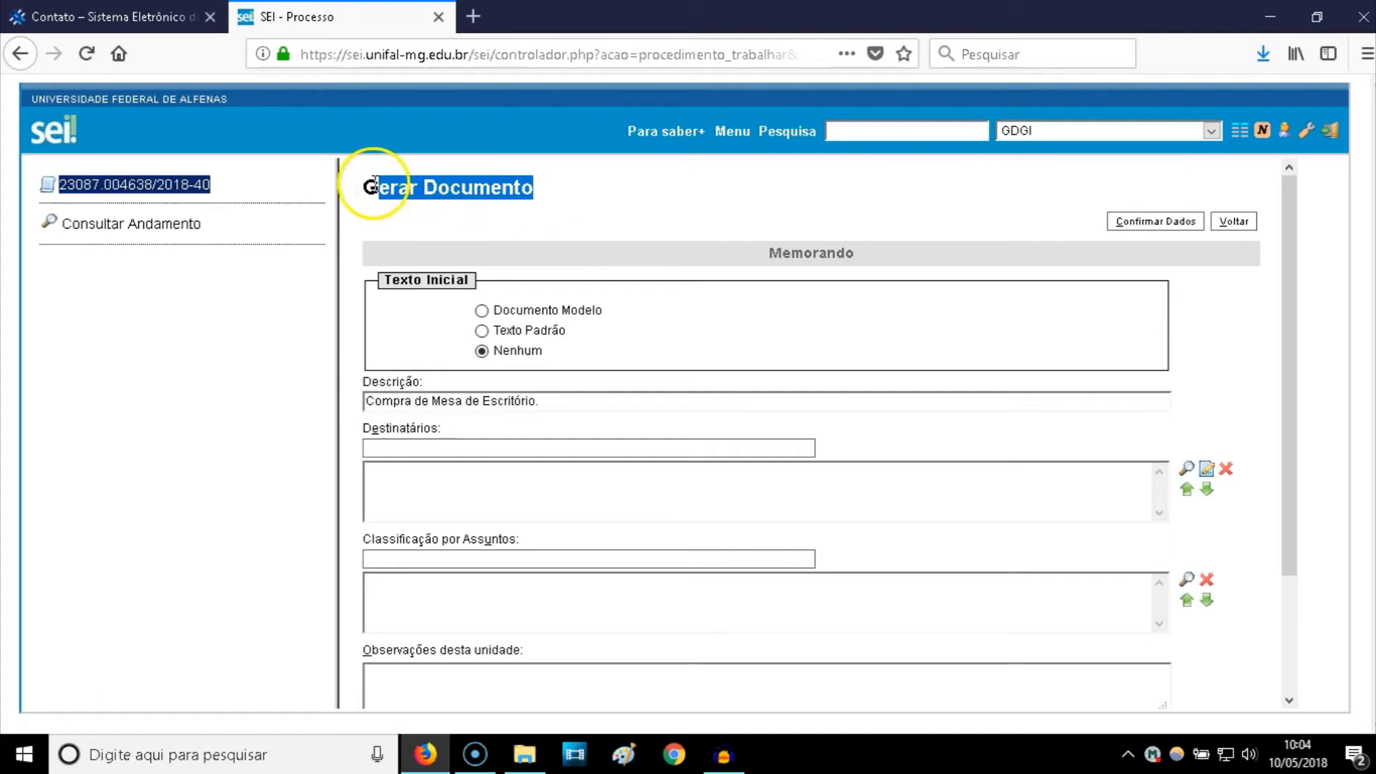
pyautogui.click(371, 401)
pyautogui.moveTo(371, 400); pyautogui.dragTo(528, 407)
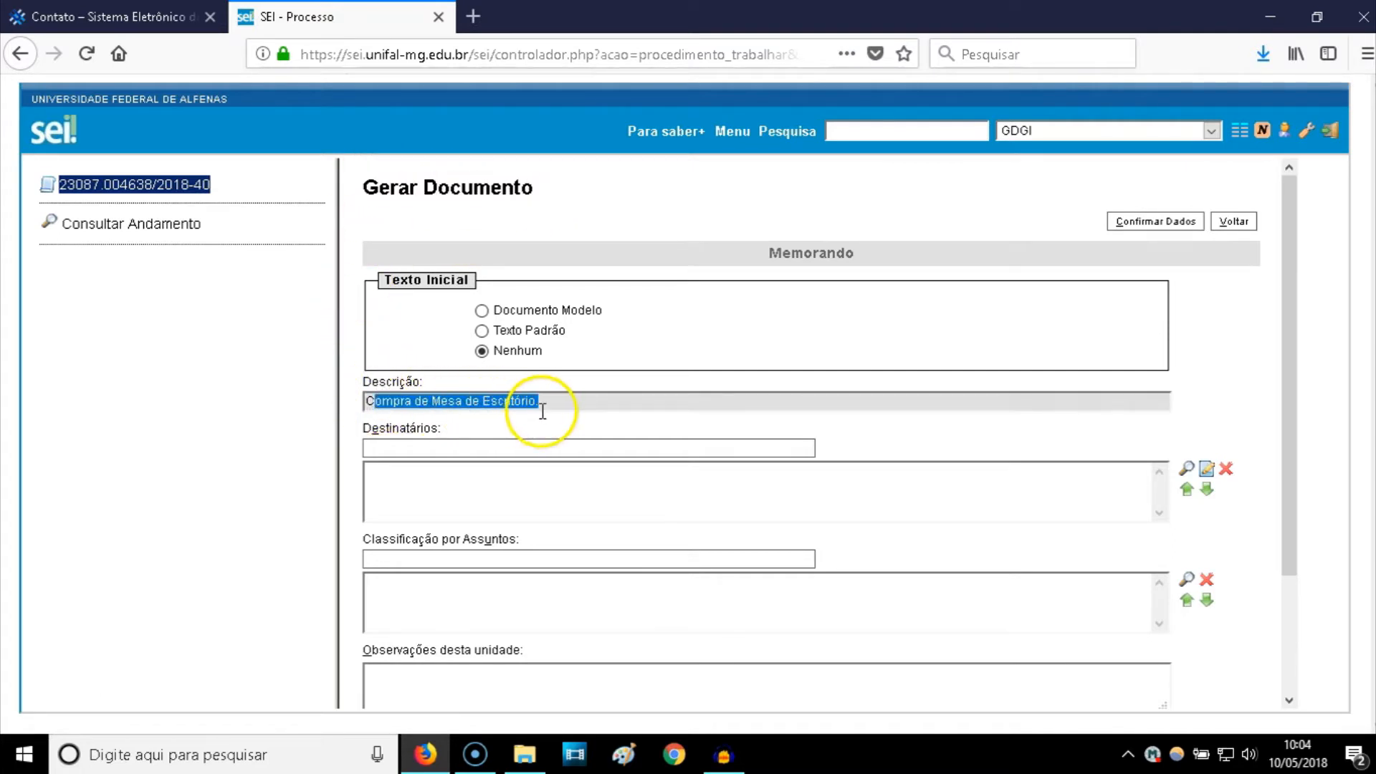
pyautogui.click(472, 447)
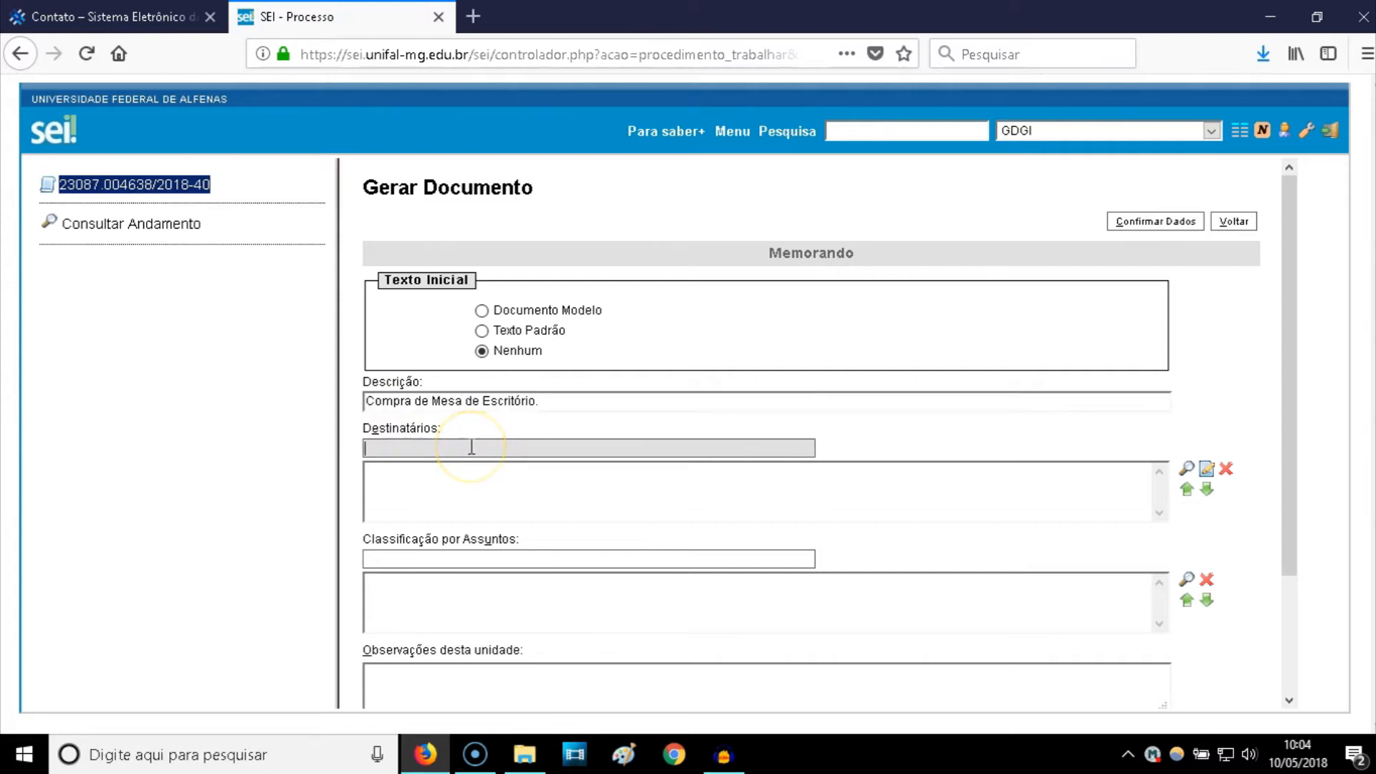
pyautogui.write('Proaf')
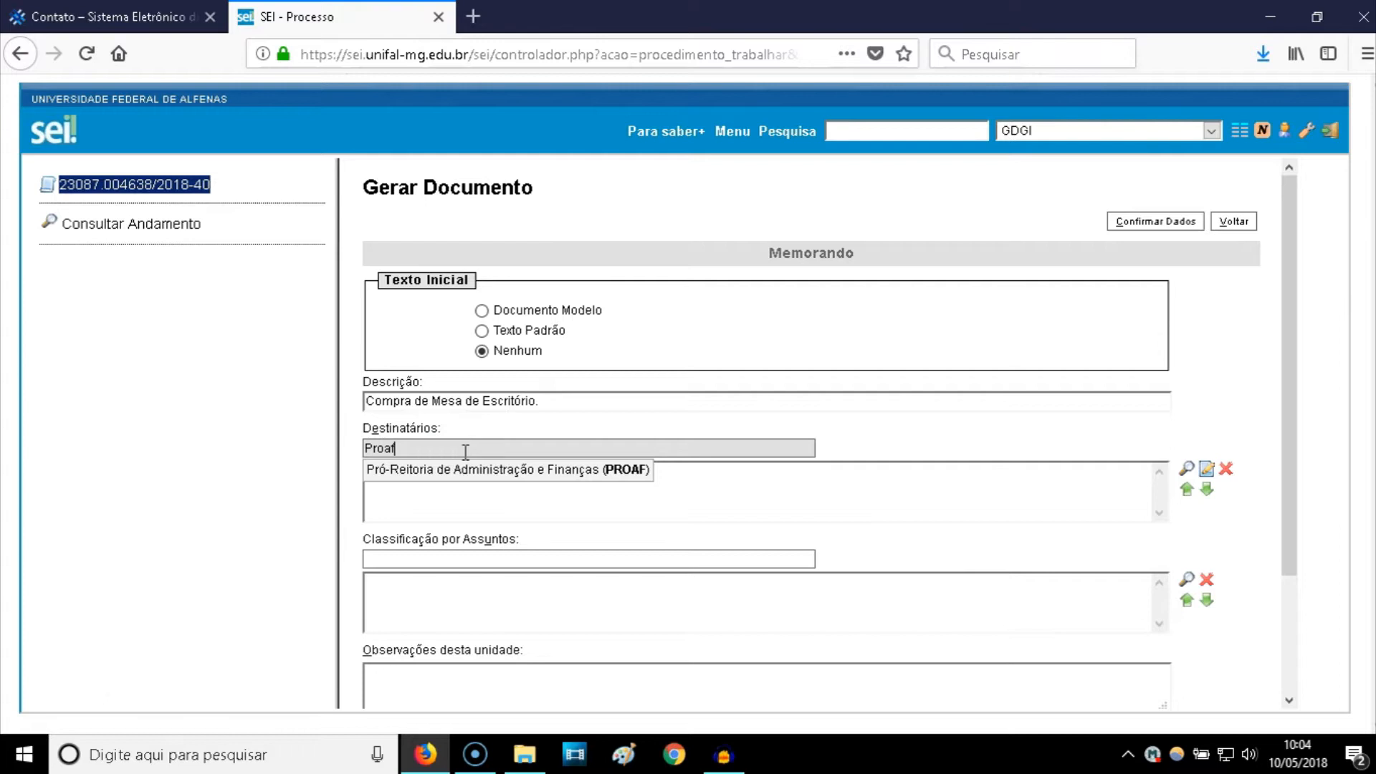
# - Add PROAF as recipient, then add and remove PROGEPE so PROAF is the only one
pyautogui.click(467, 467)
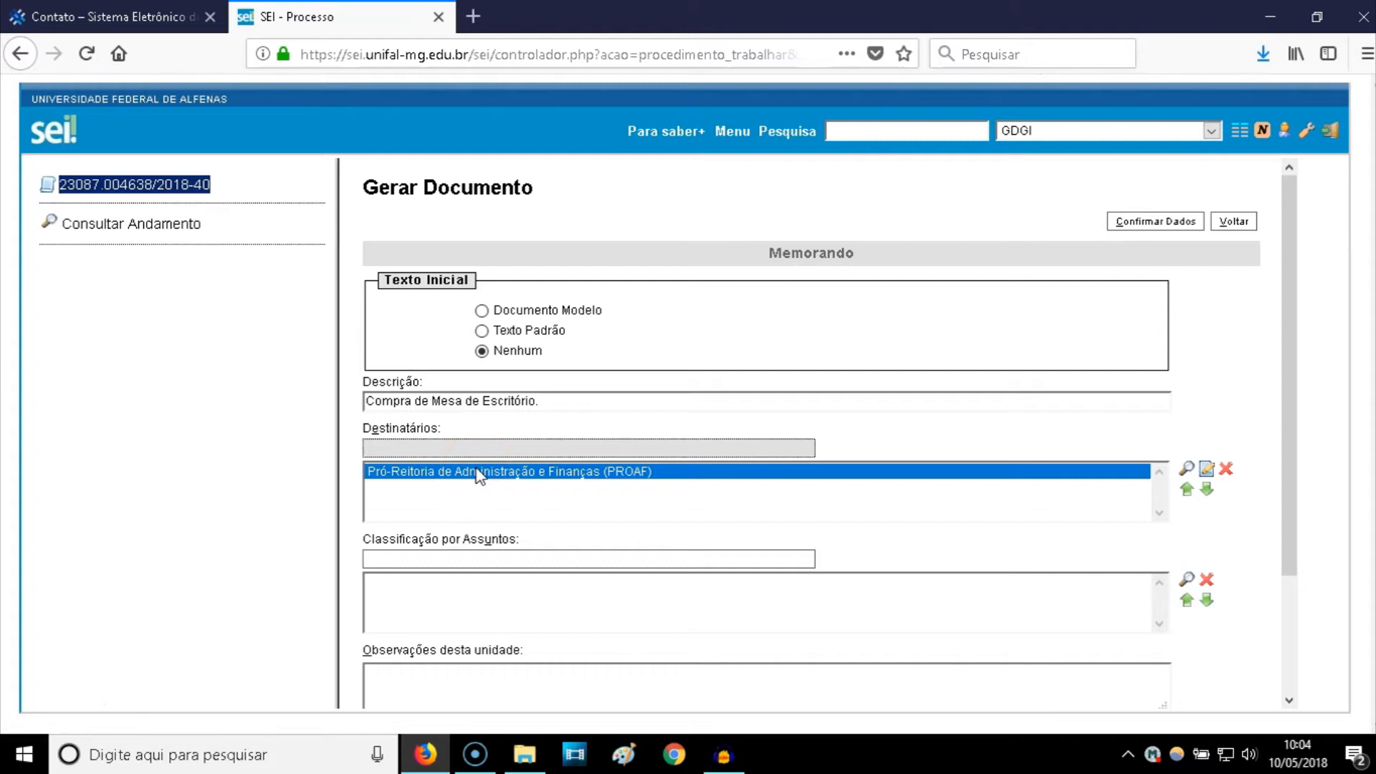
pyautogui.click(444, 448)
pyautogui.write('progep')
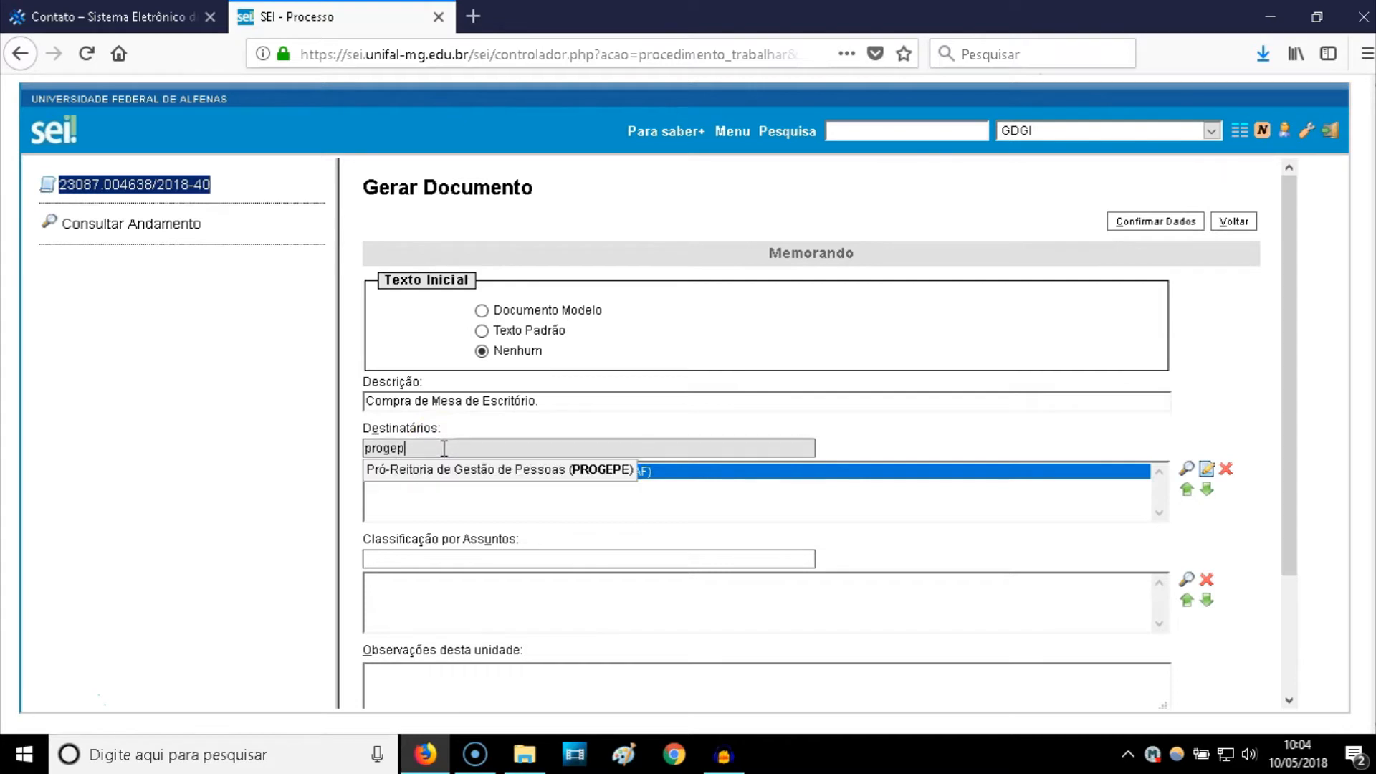
pyautogui.click(508, 469)
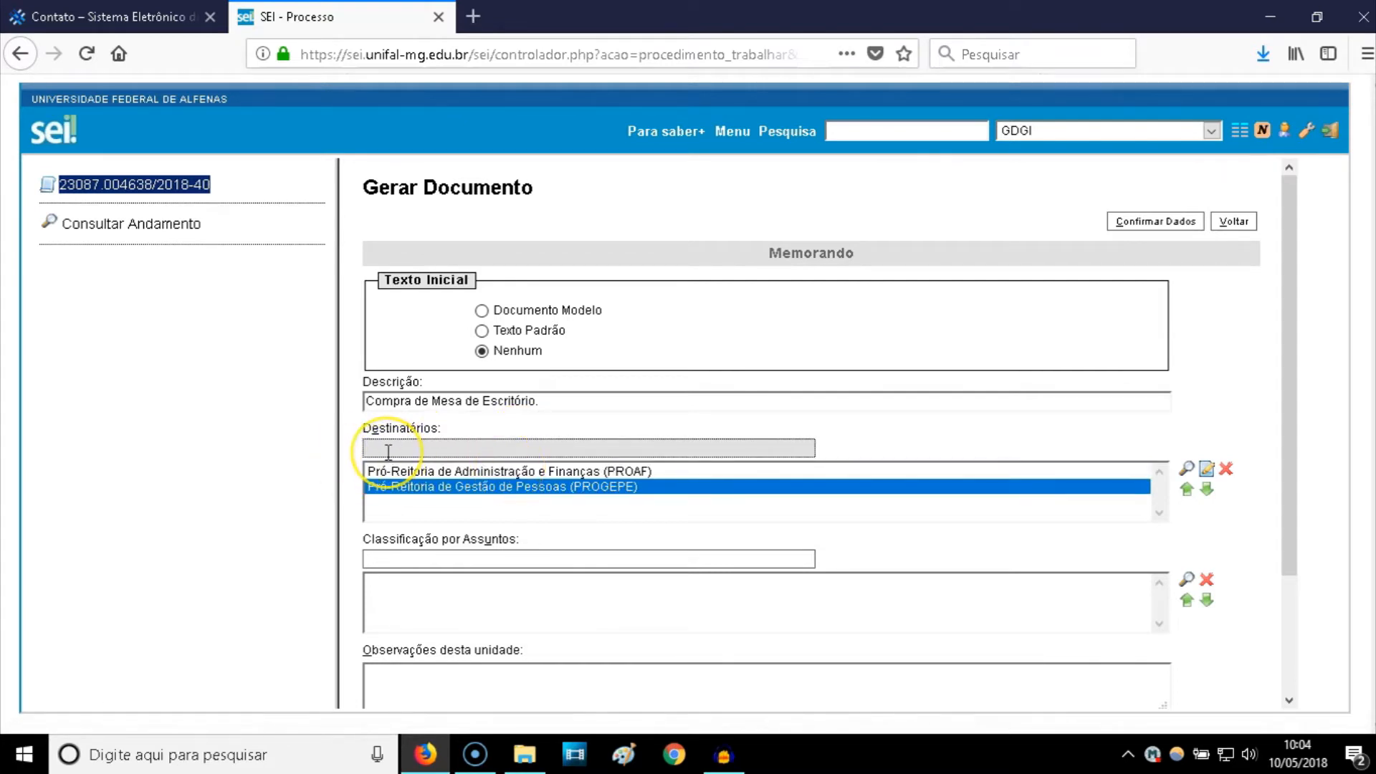
pyautogui.click(440, 489)
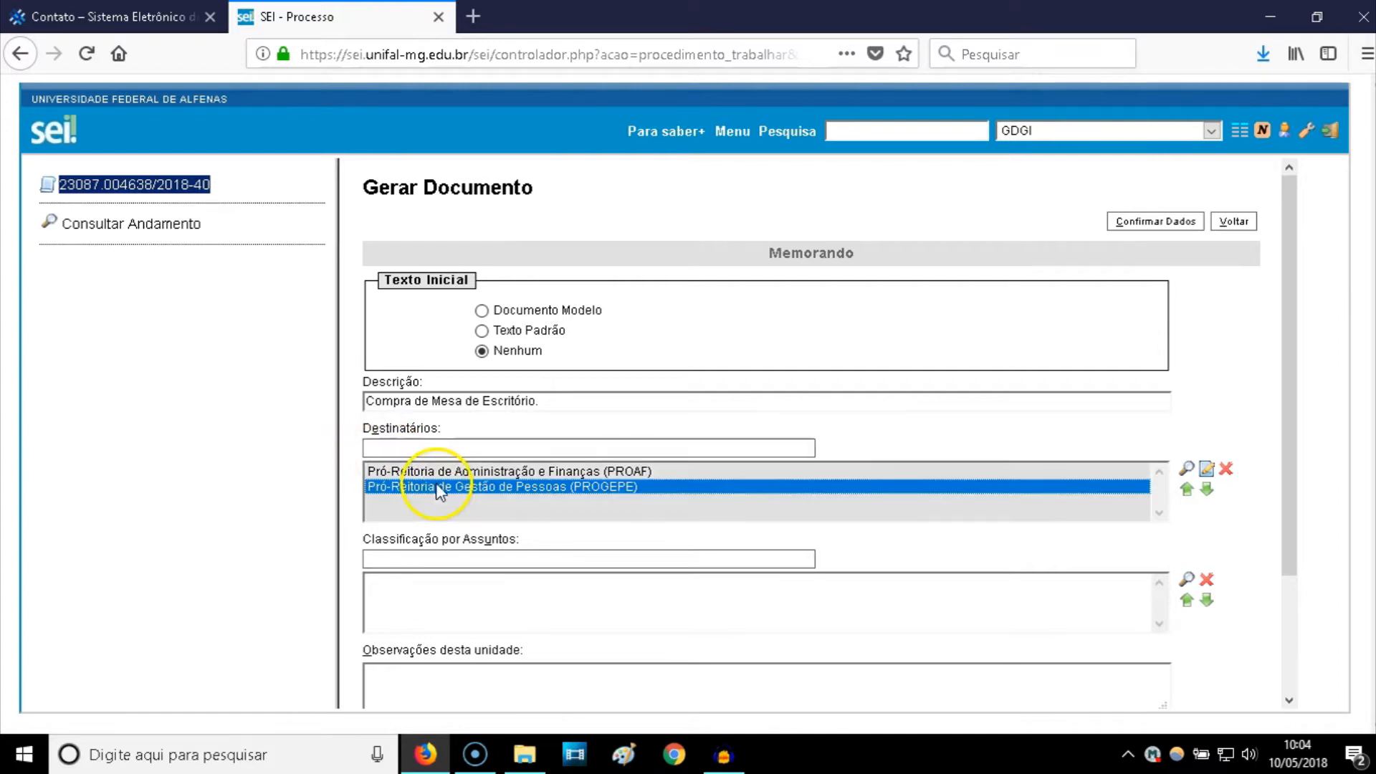
pyautogui.click(1227, 472)
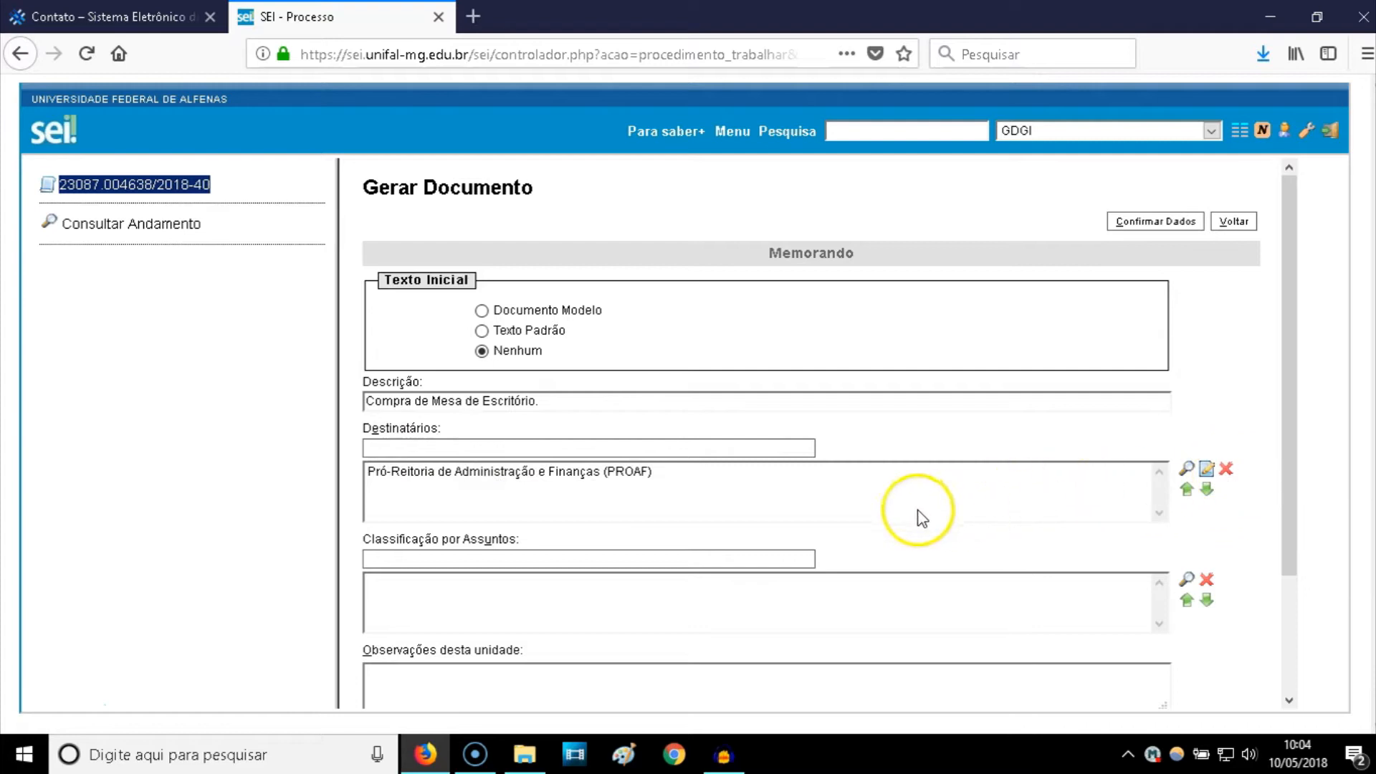
pyautogui.scroll(-4, 583, 485)
pyautogui.click(492, 417)
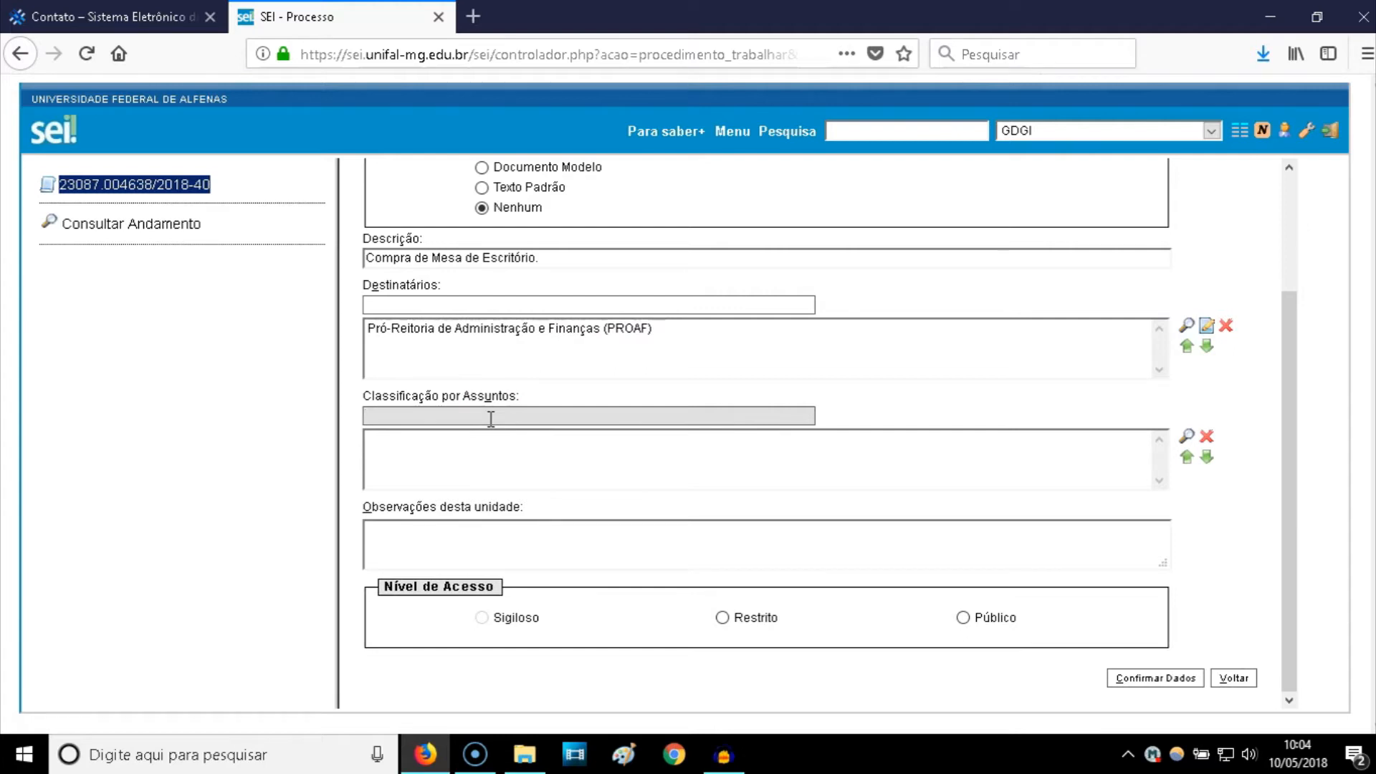
pyautogui.scroll(4, 491, 420)
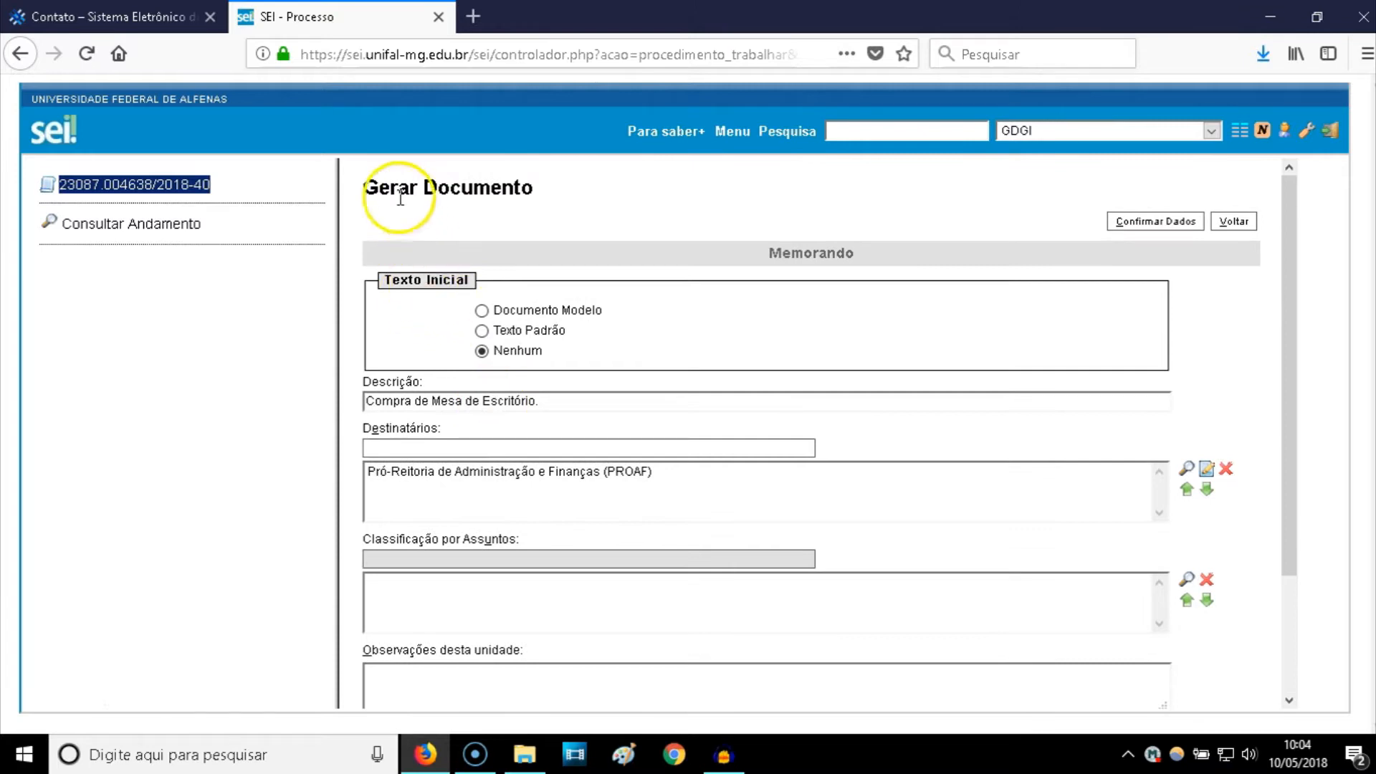
pyautogui.moveTo(534, 187); pyautogui.dragTo(476, 187)
pyautogui.scroll(-3, 437, 401)
pyautogui.click(429, 440)
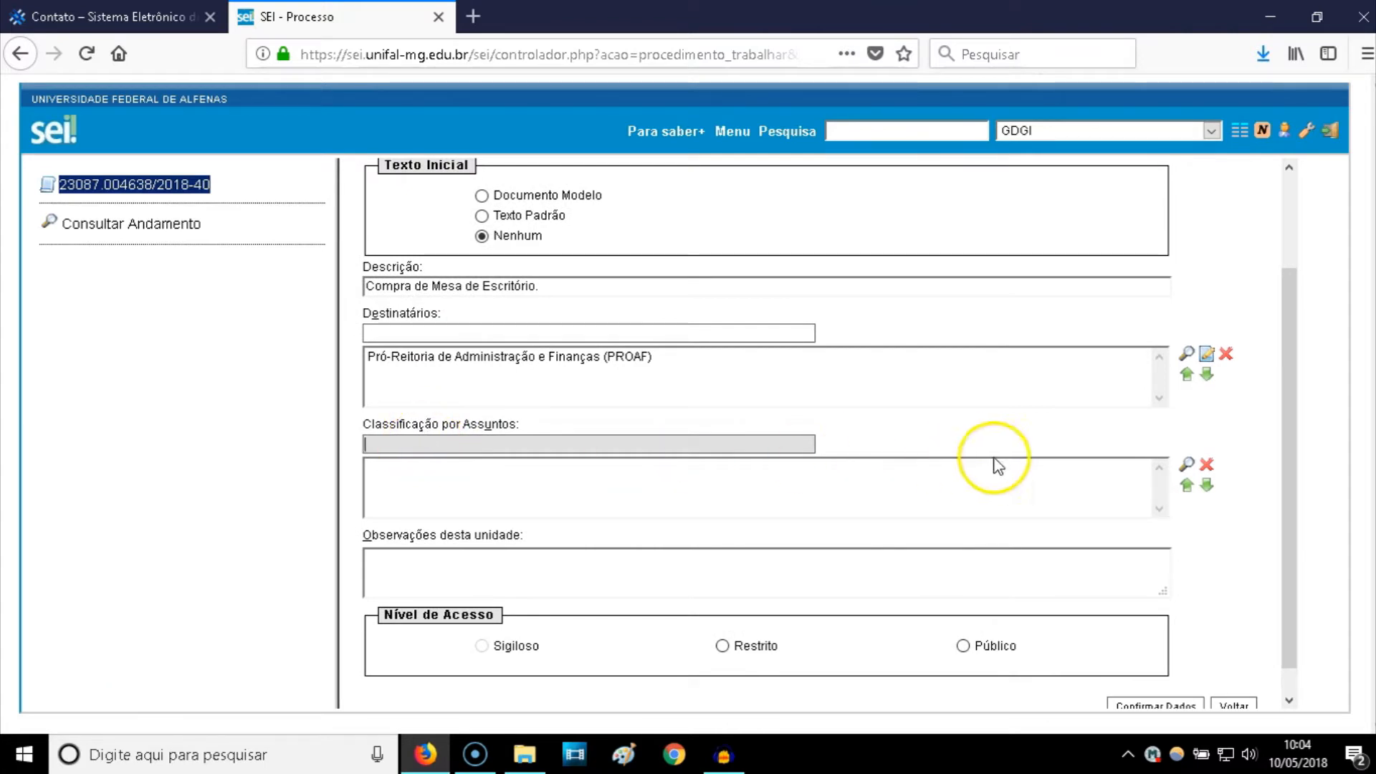
pyautogui.click(1187, 468)
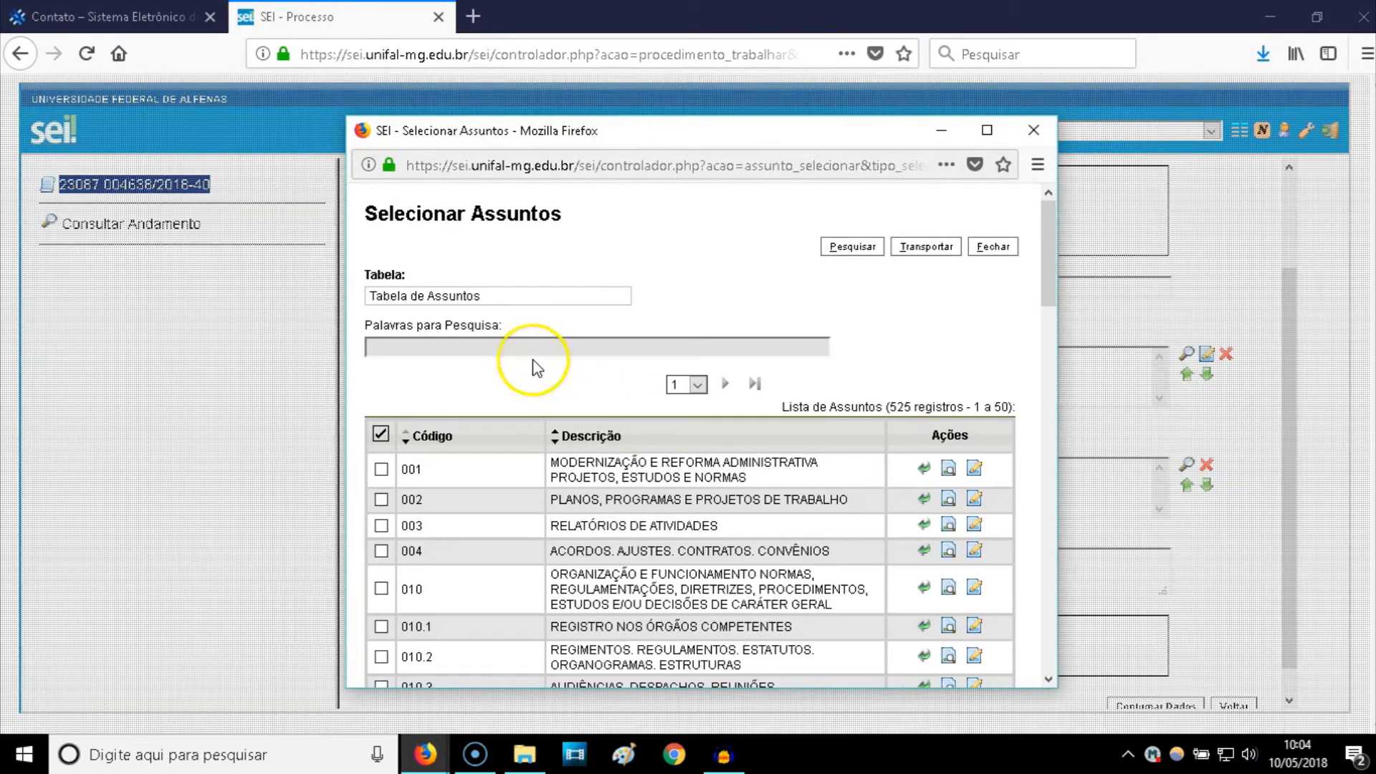
pyautogui.write('compra')
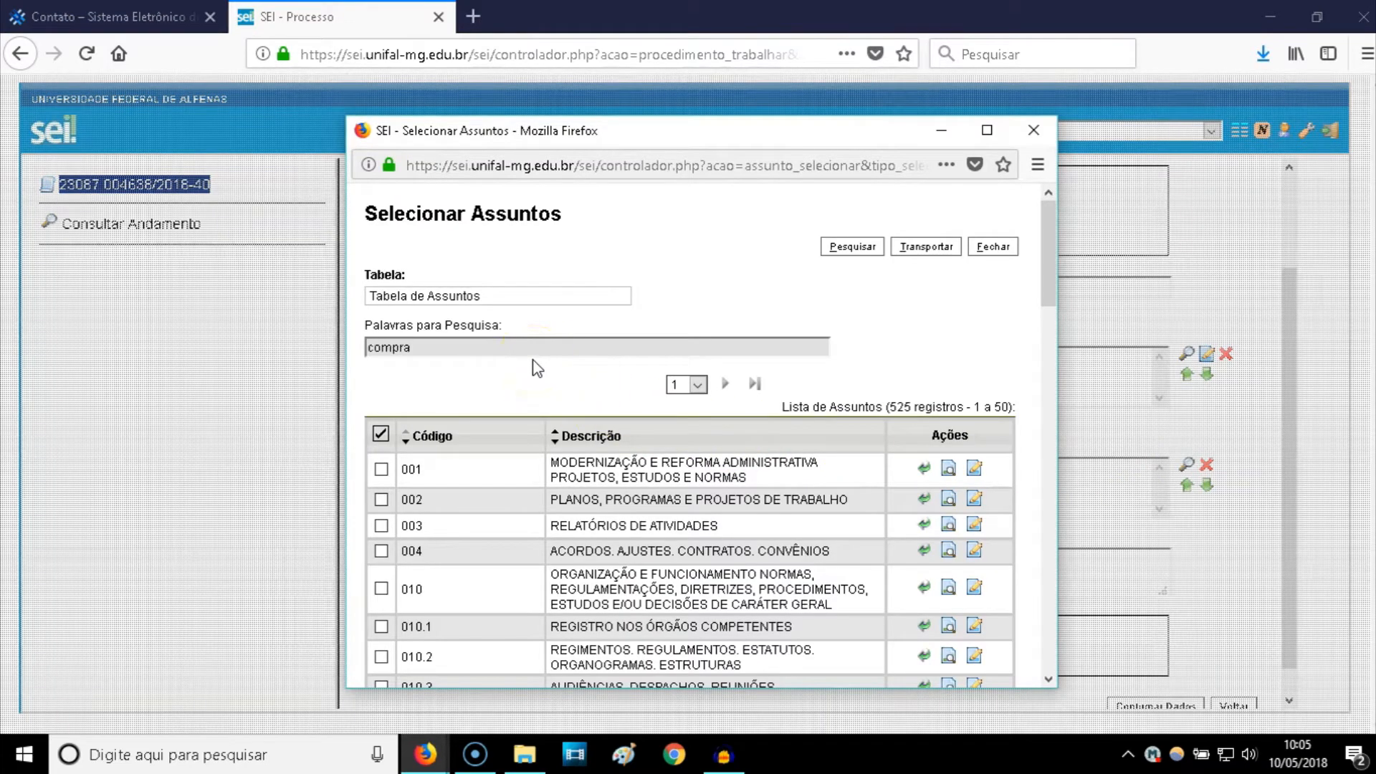
pyautogui.click(852, 248)
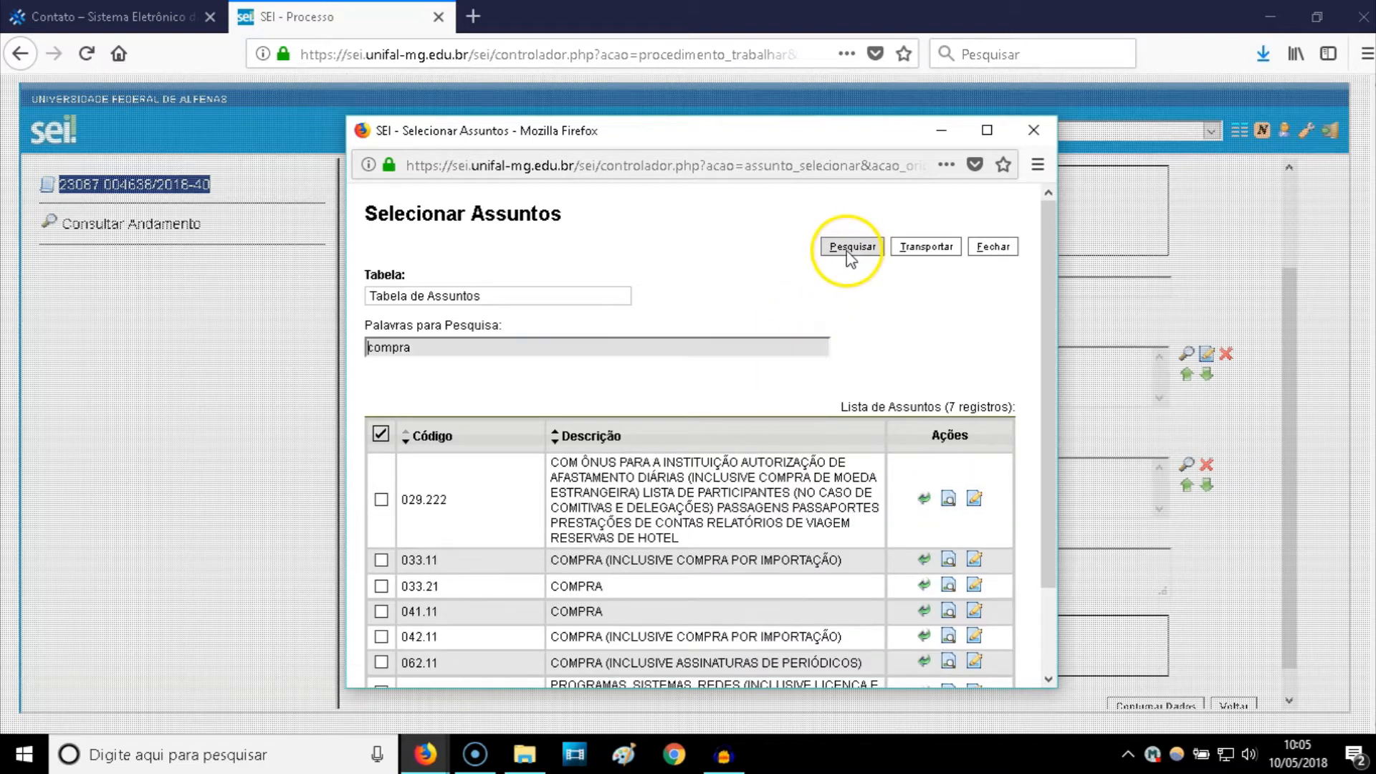
pyautogui.scroll(-2, 609, 401)
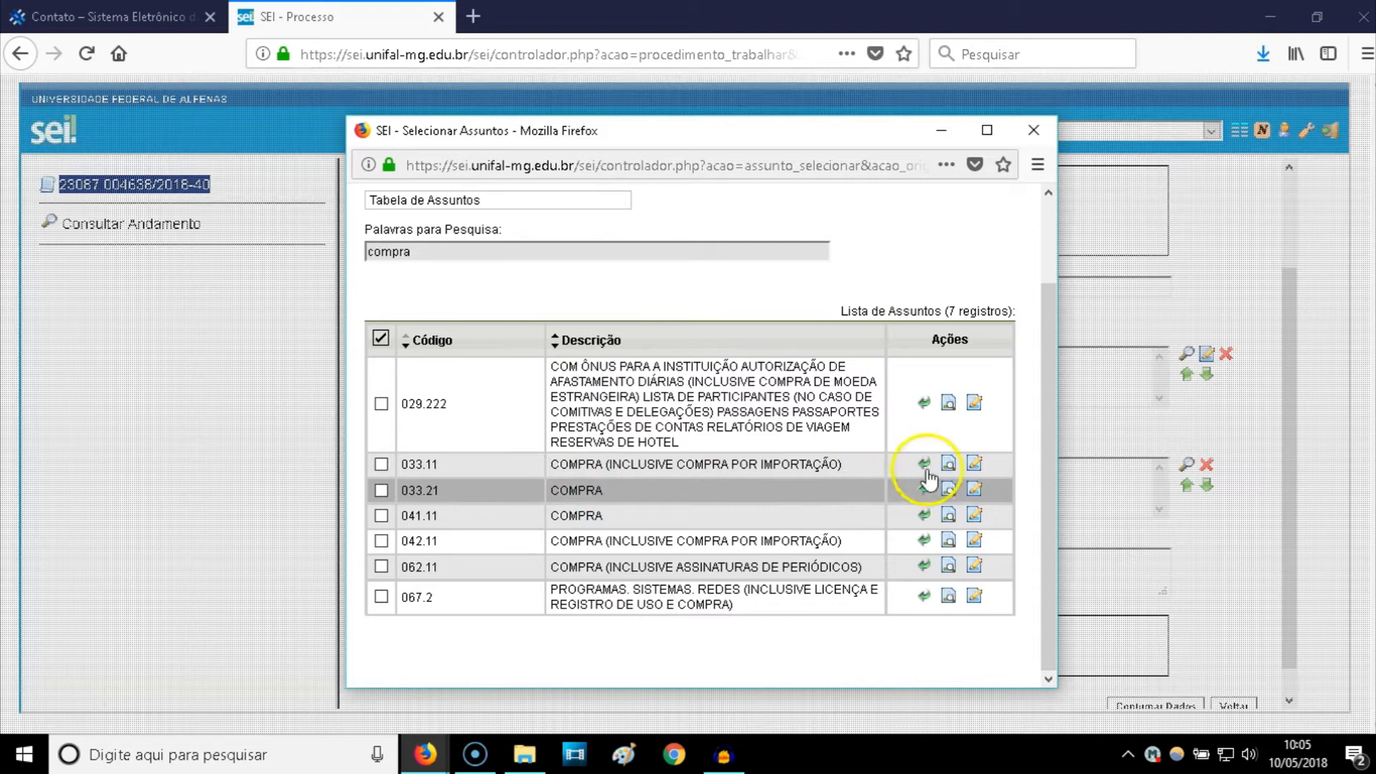
pyautogui.click(1031, 130)
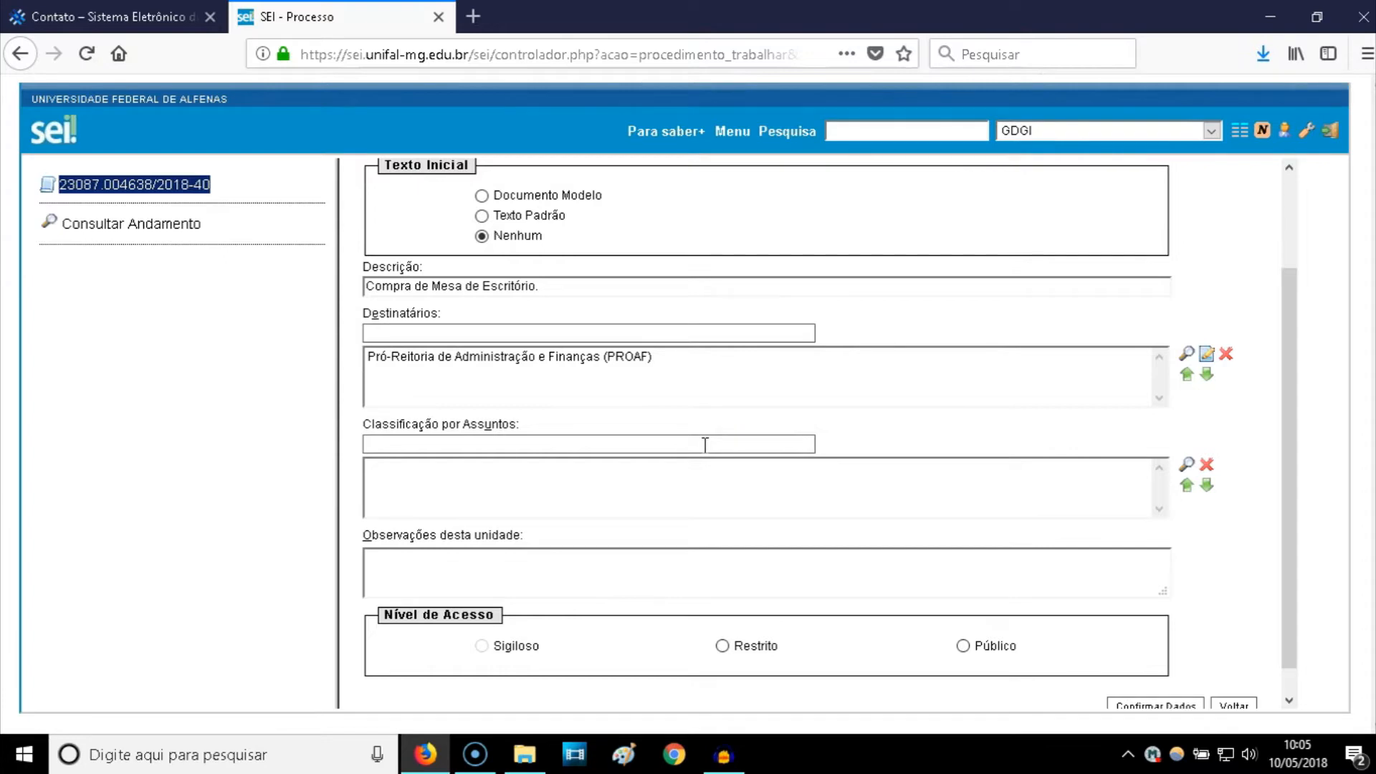
pyautogui.click(477, 18)
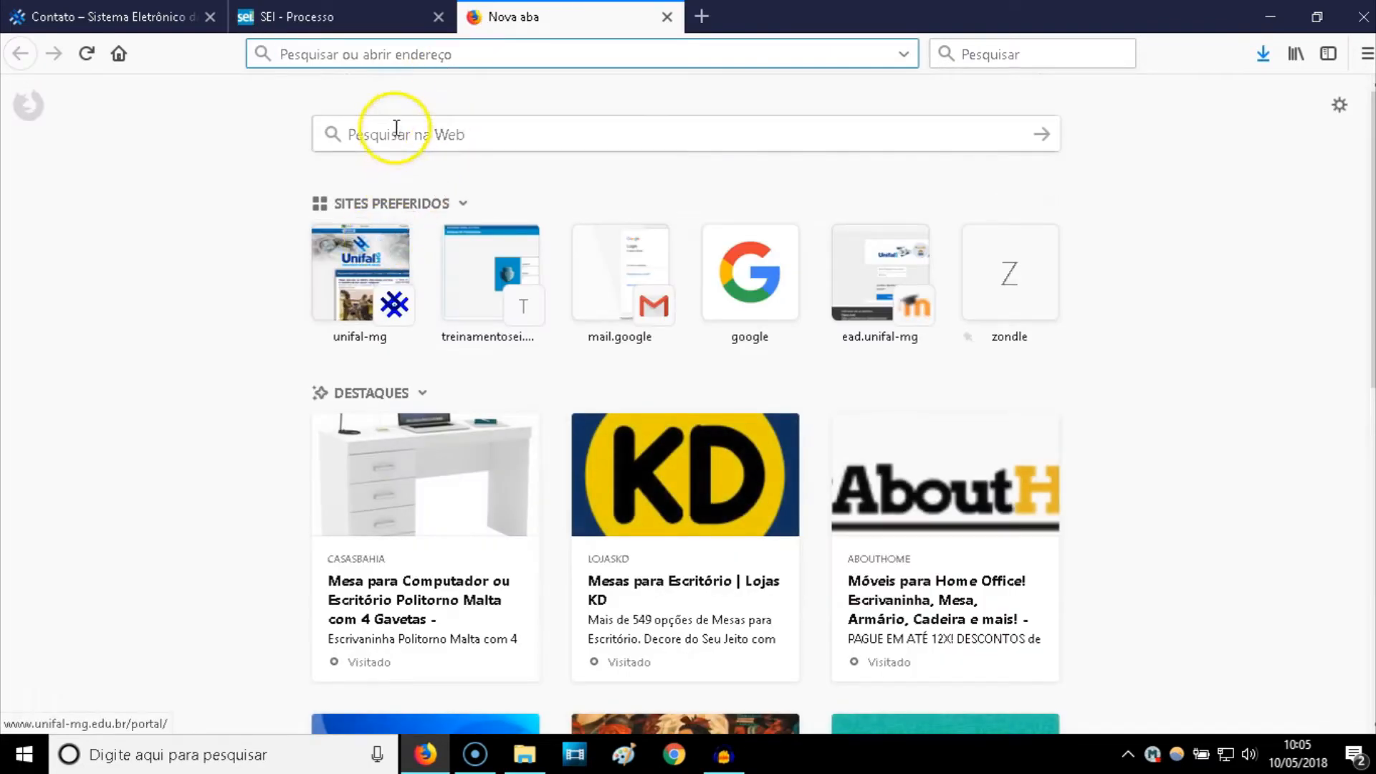
pyautogui.write('www.unifal-mg.edu.br/')
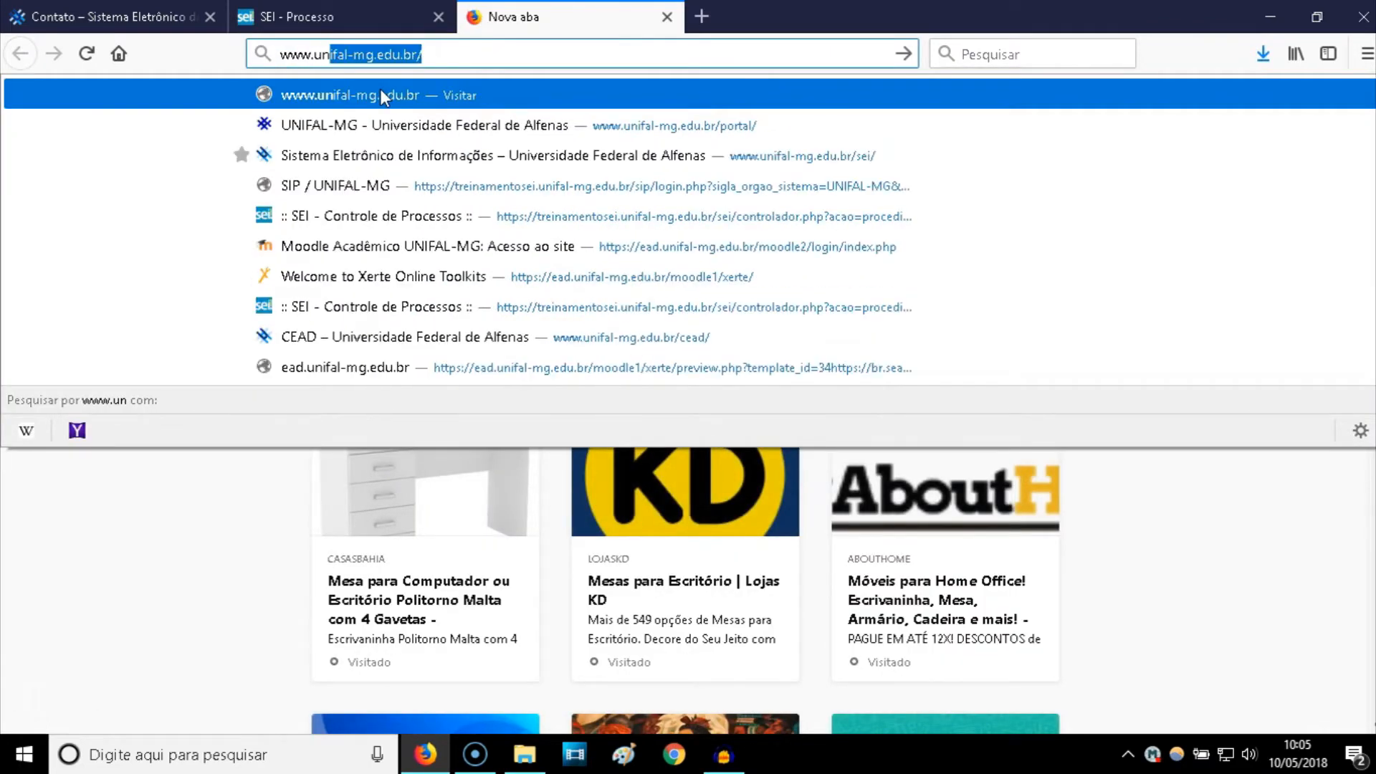
pyautogui.click(379, 95)
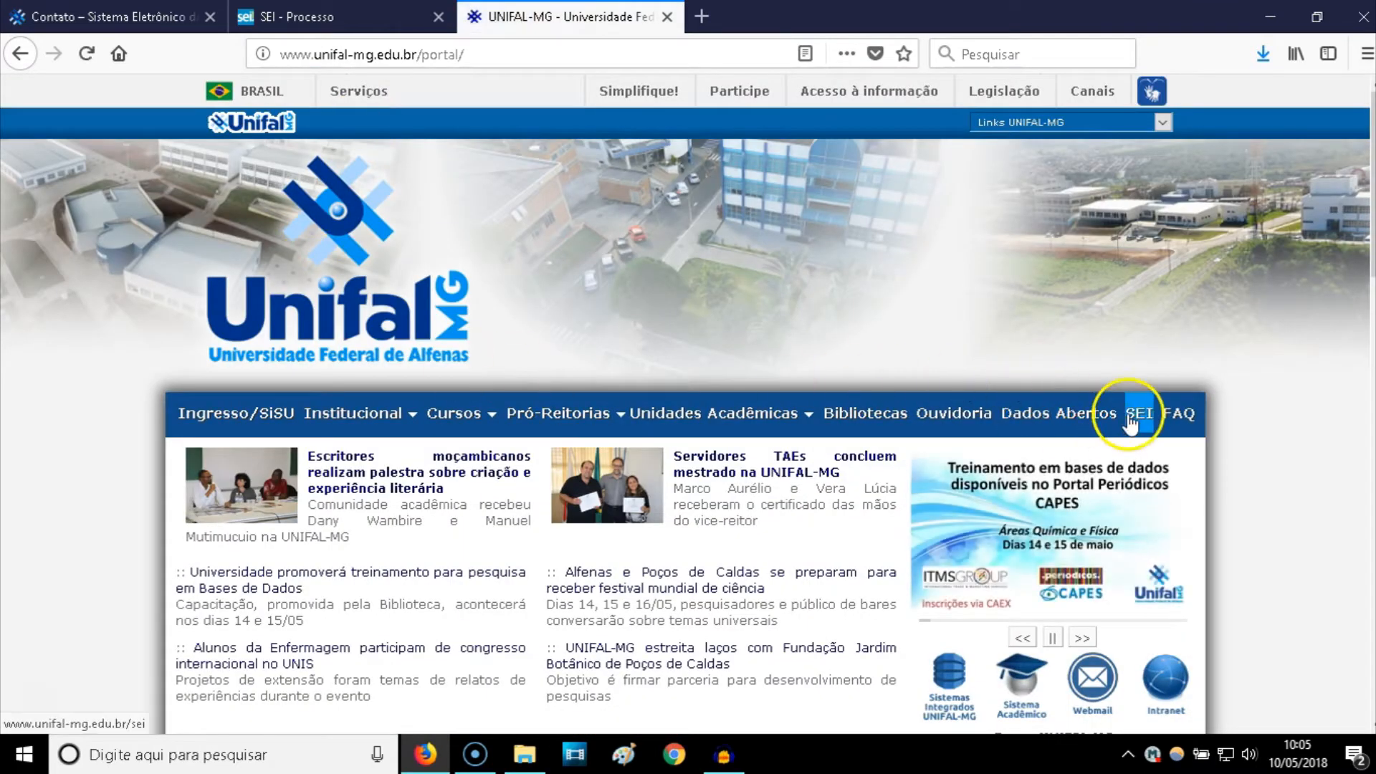
pyautogui.click(1136, 416)
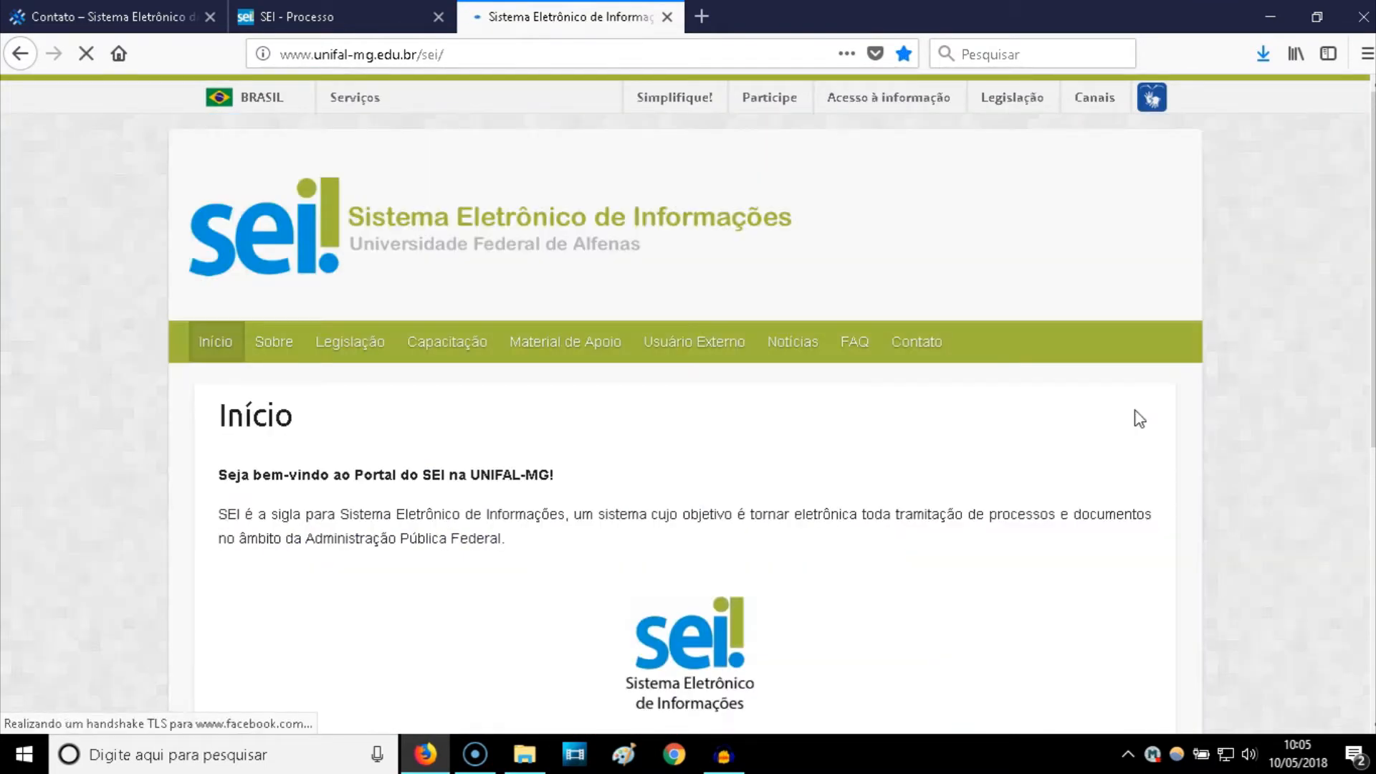
pyautogui.click(366, 351)
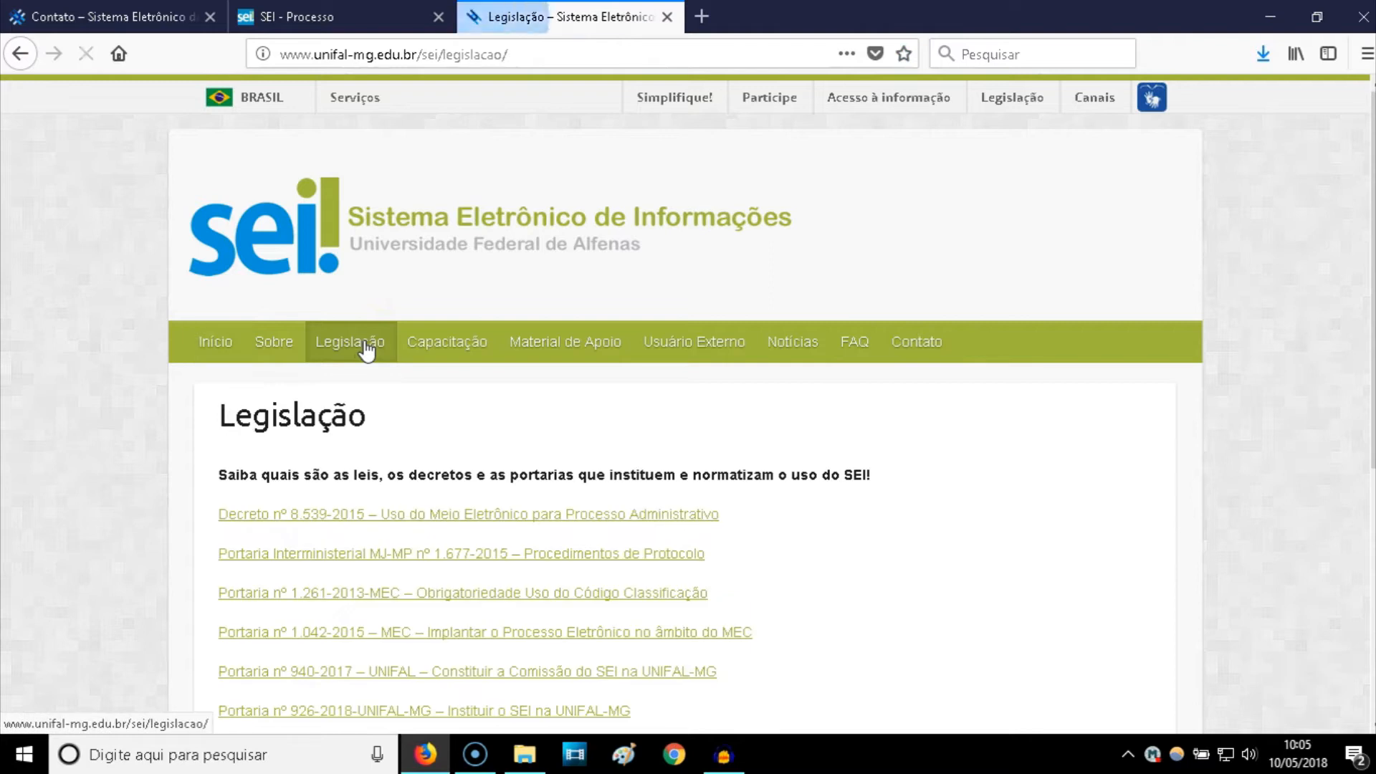
pyautogui.scroll(-4, 359, 358)
pyautogui.scroll(-3, 357, 361)
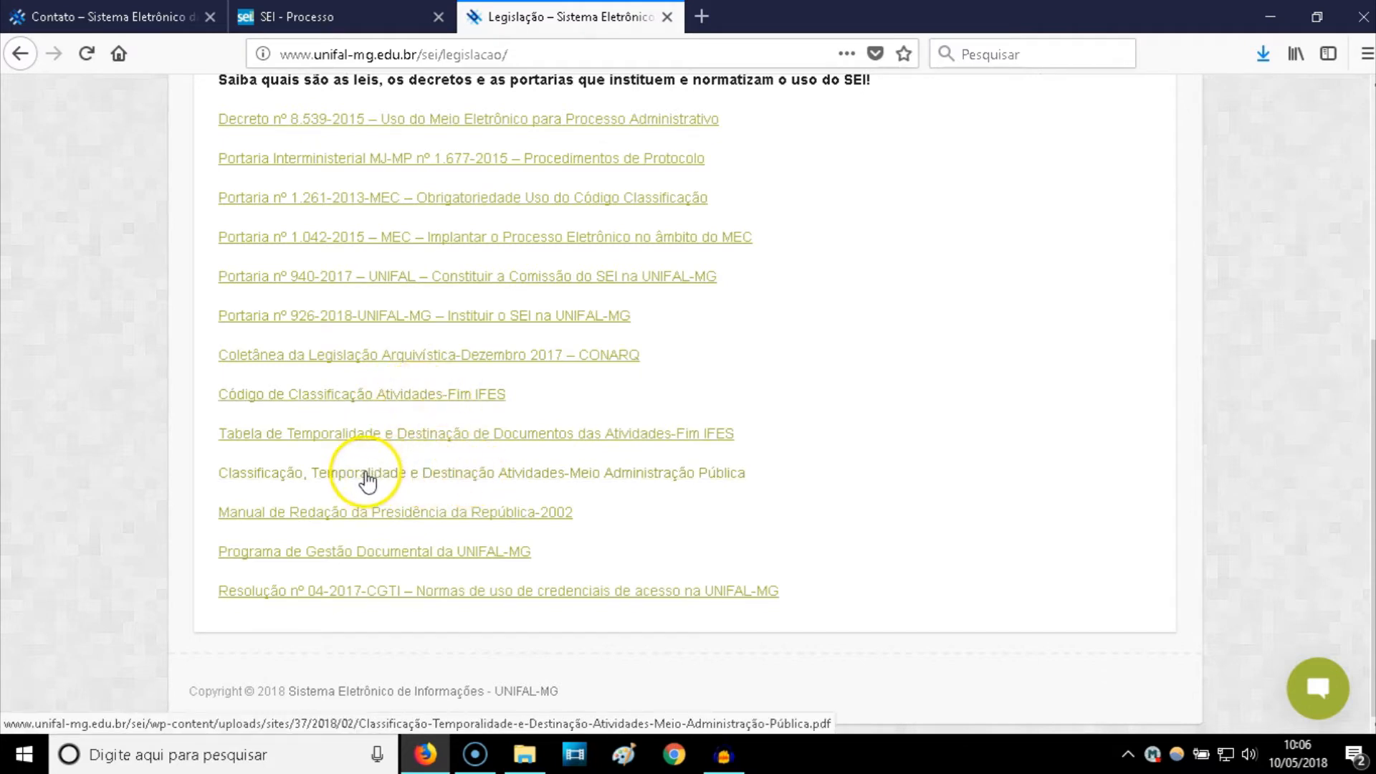
# - Open the classification PDF and search it for 'compra'
pyautogui.click(511, 479)
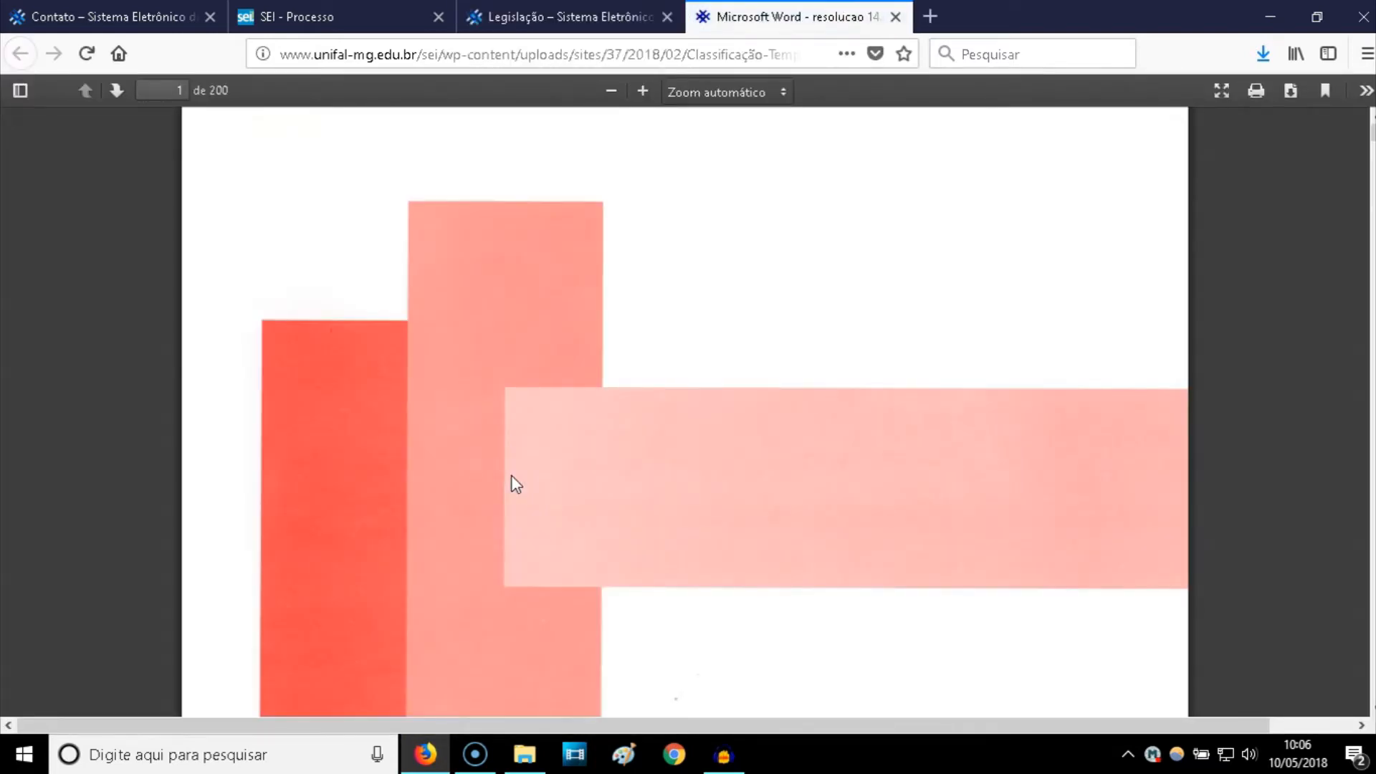
pyautogui.hotkey('ctrl', 'f')
pyautogui.write('x')
pyautogui.press('BackSpace')
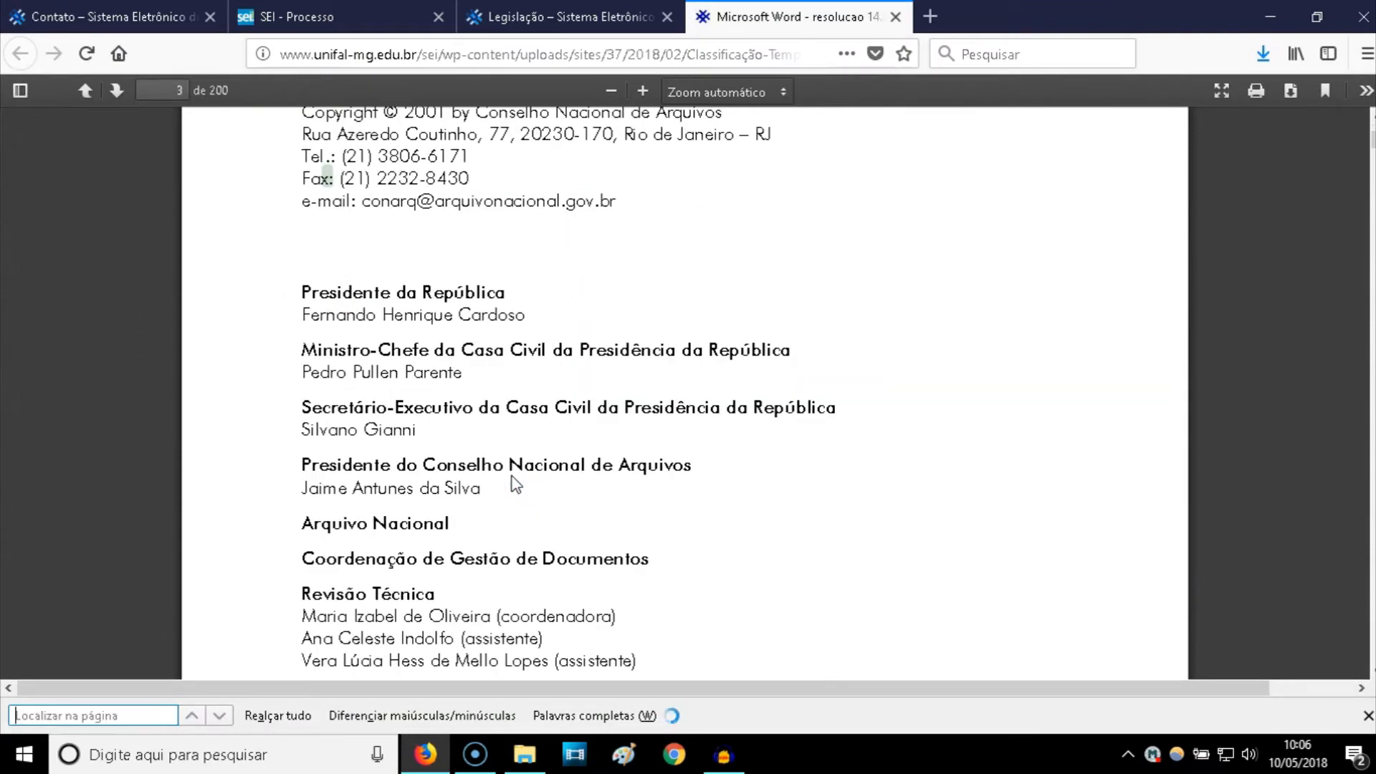
pyautogui.write('compra')
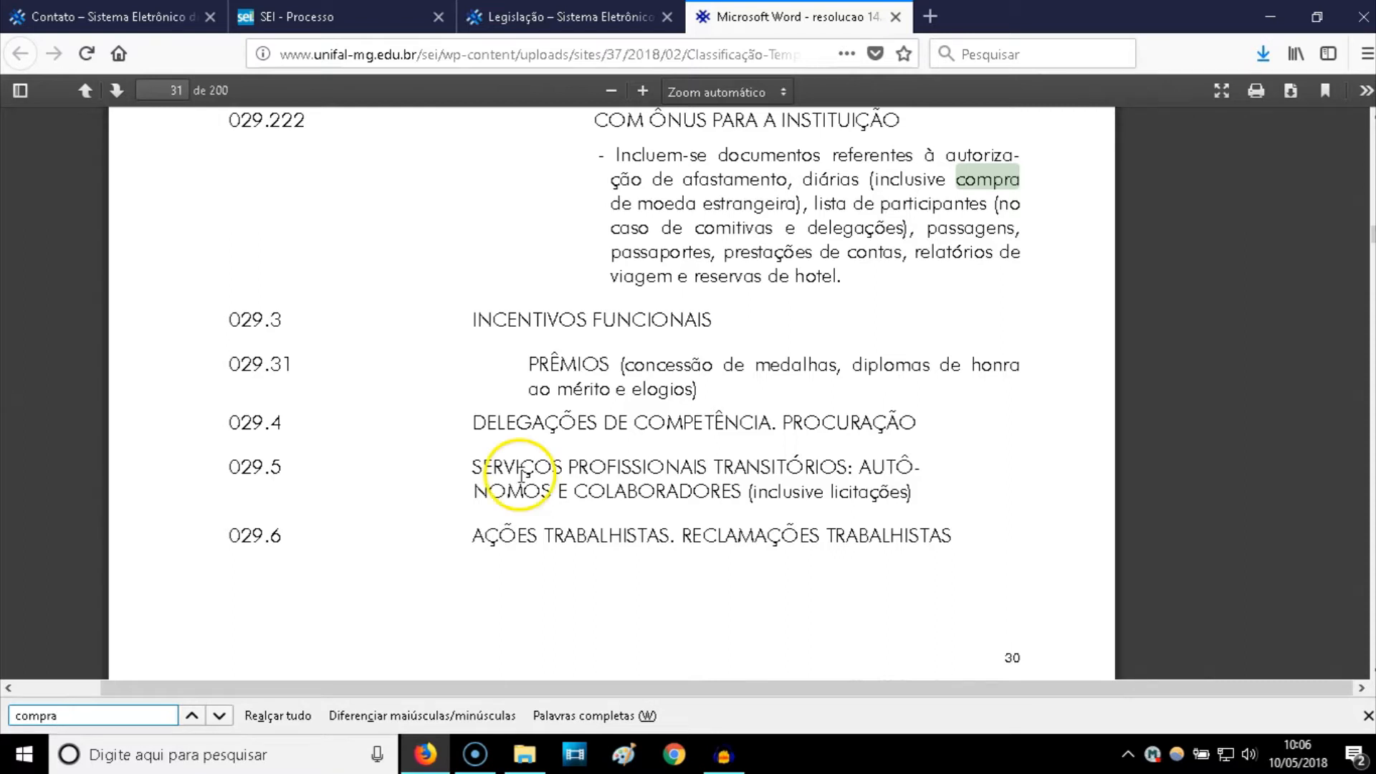
# - Scroll the PDF to the entries from 029.7 down to MATERIAL and highlight them
pyautogui.scroll(2, 451, 444)
pyautogui.scroll(-2, 450, 445)
pyautogui.scroll(-9, 450, 445)
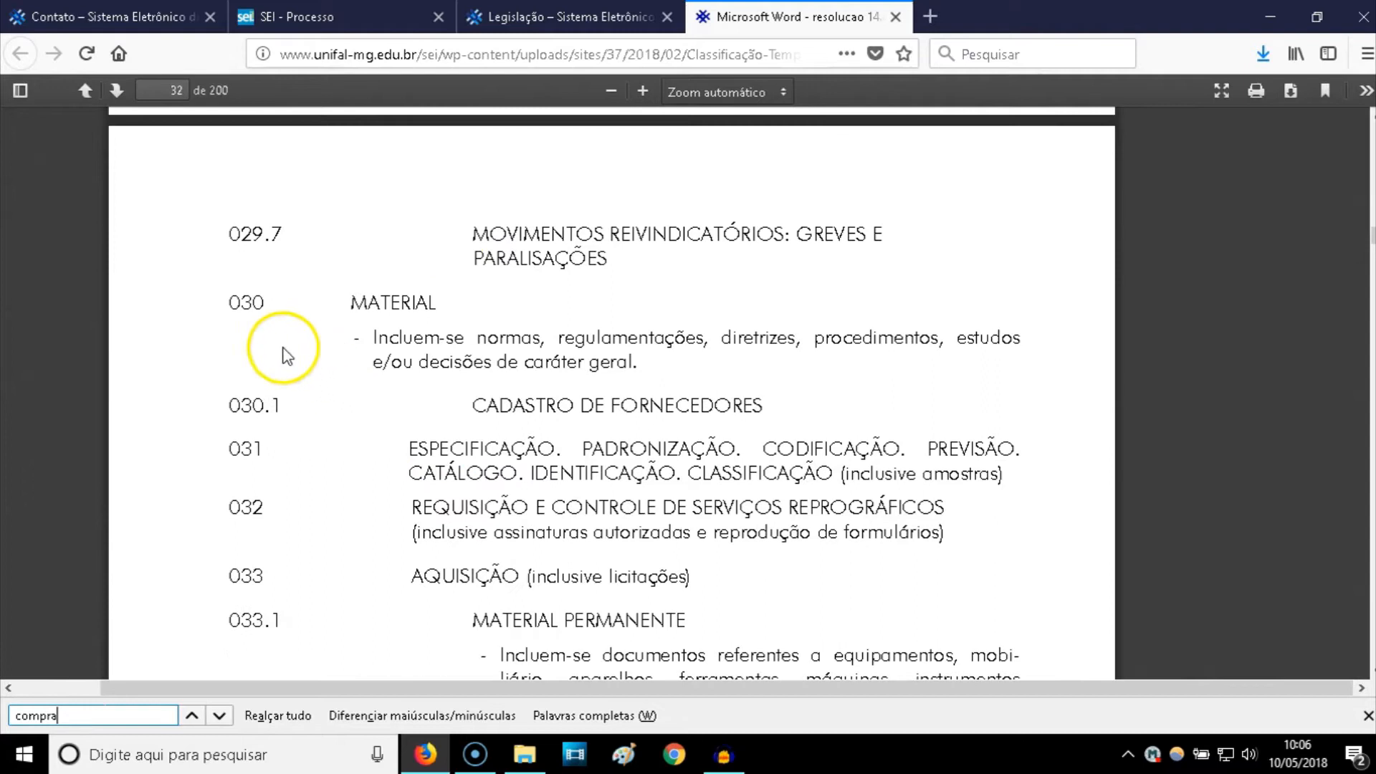
pyautogui.moveTo(208, 305); pyautogui.dragTo(404, 306)
pyautogui.click(387, 329)
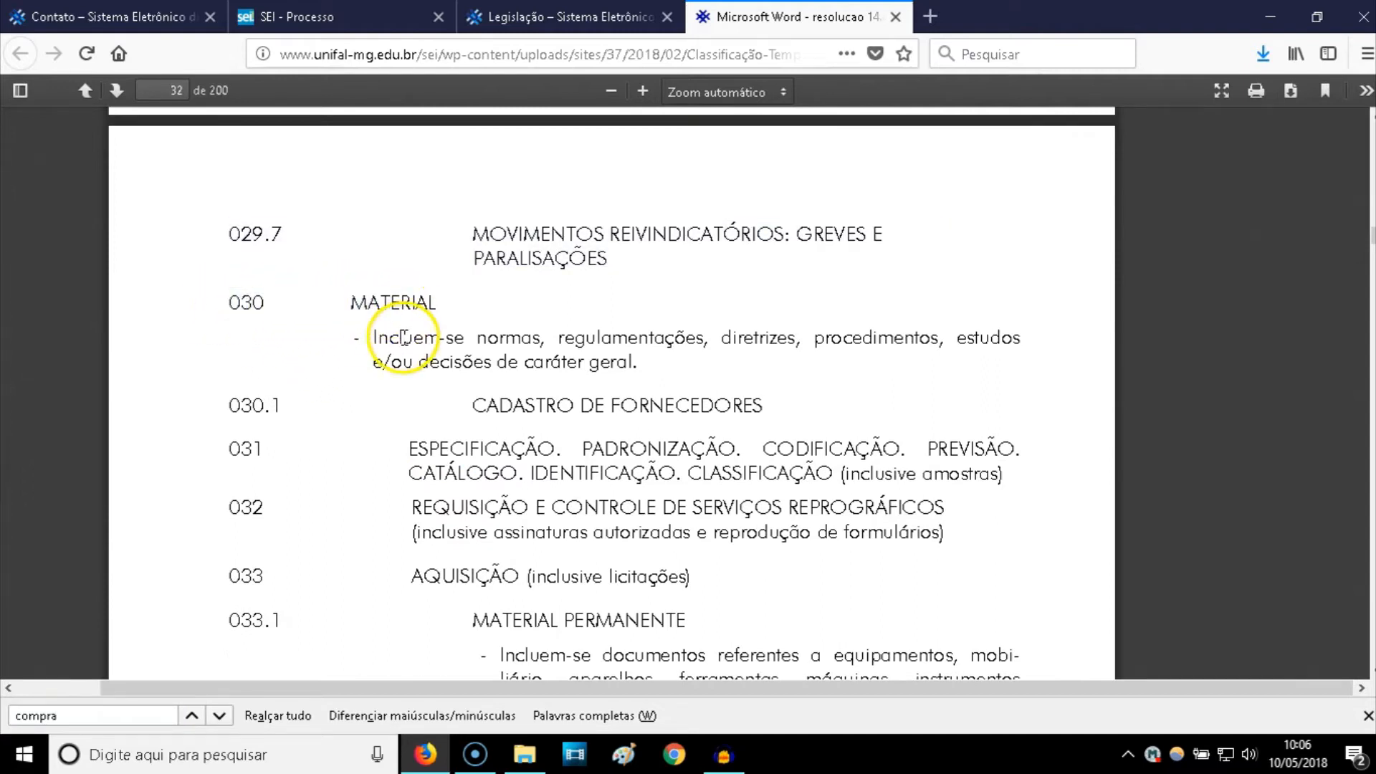
pyautogui.scroll(-3, 366, 330)
pyautogui.moveTo(355, 217); pyautogui.dragTo(426, 221)
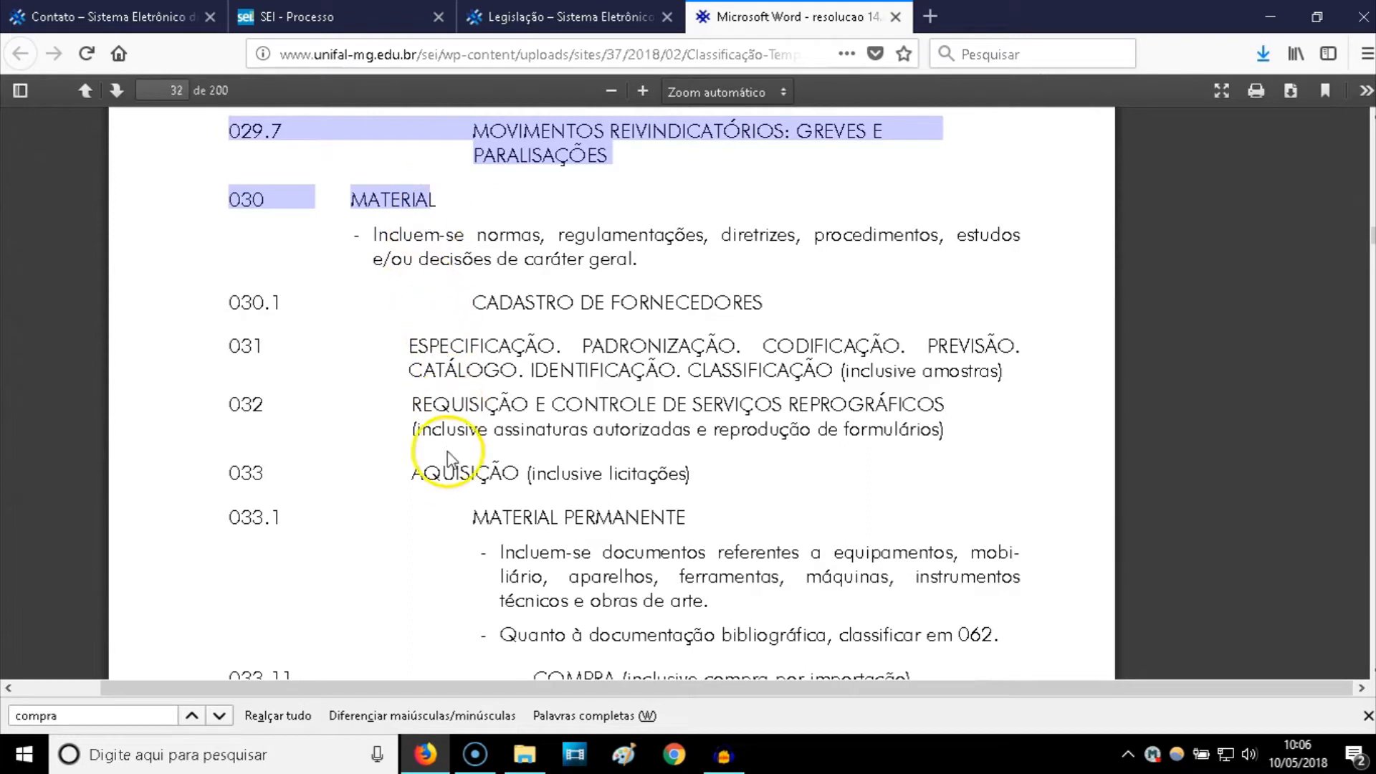
# - Highlight AQUISIÇÃO, MATERIAL PERMANENTE and MATERIAL DE CONSUMO headings on page 32
pyautogui.doubleClick(462, 474)
pyautogui.moveTo(473, 528); pyautogui.dragTo(686, 517)
pyautogui.scroll(-3, 682, 521)
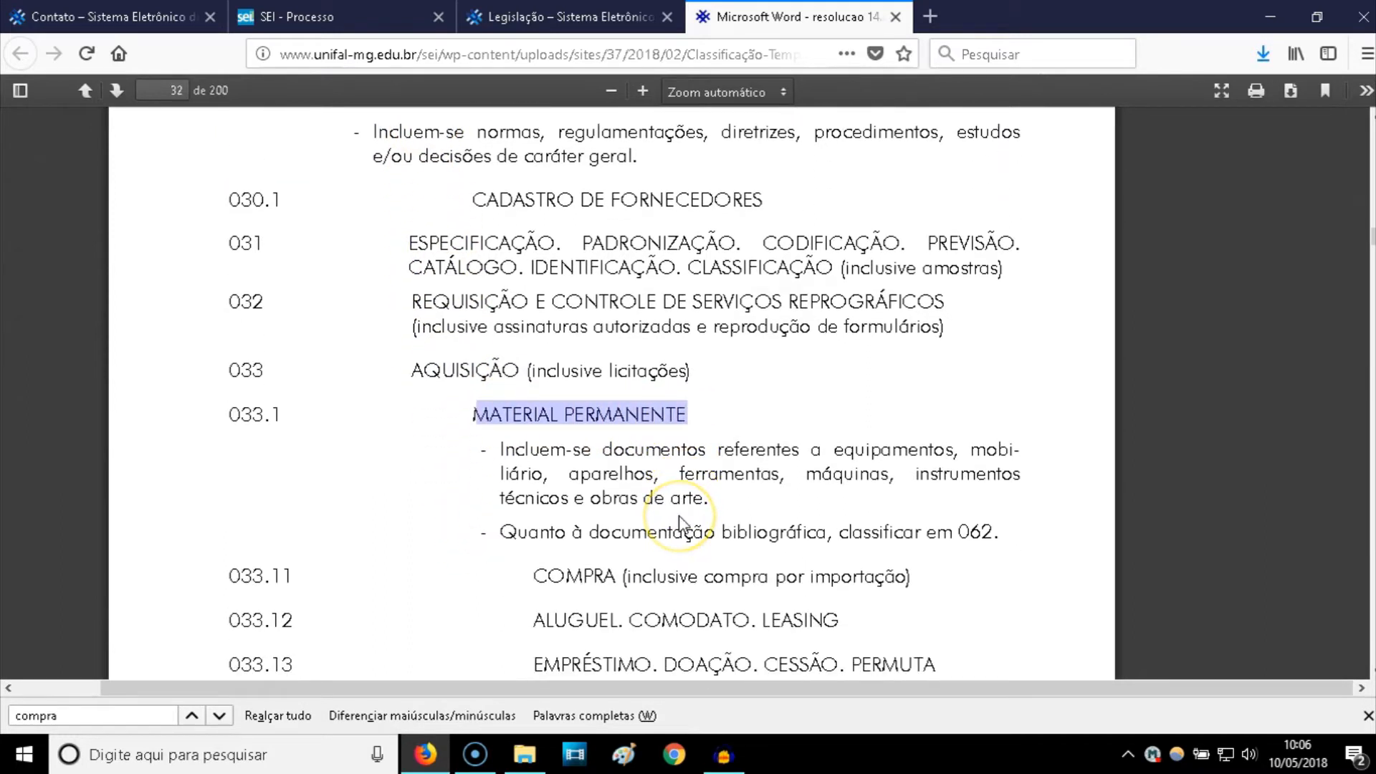
pyautogui.scroll(-12, 681, 525)
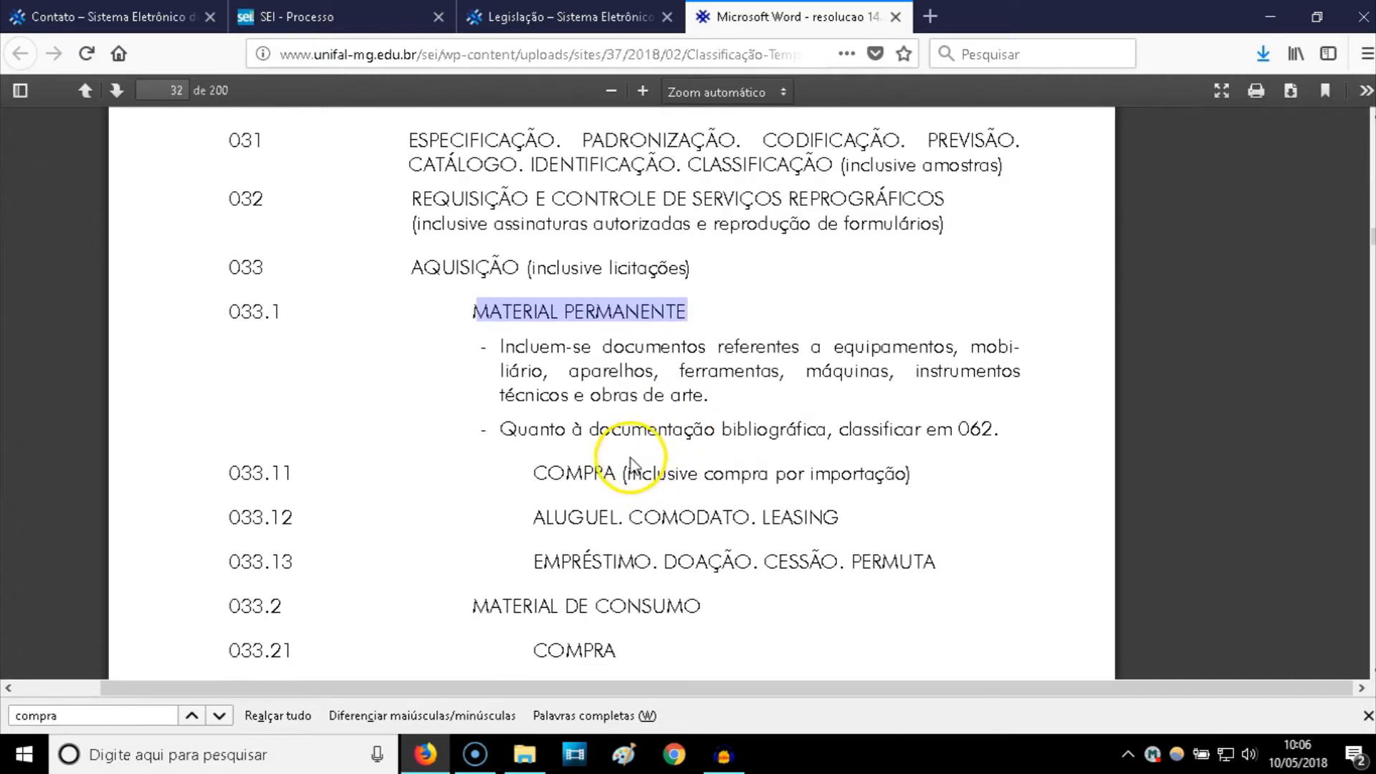
pyautogui.moveTo(474, 303); pyautogui.dragTo(685, 298)
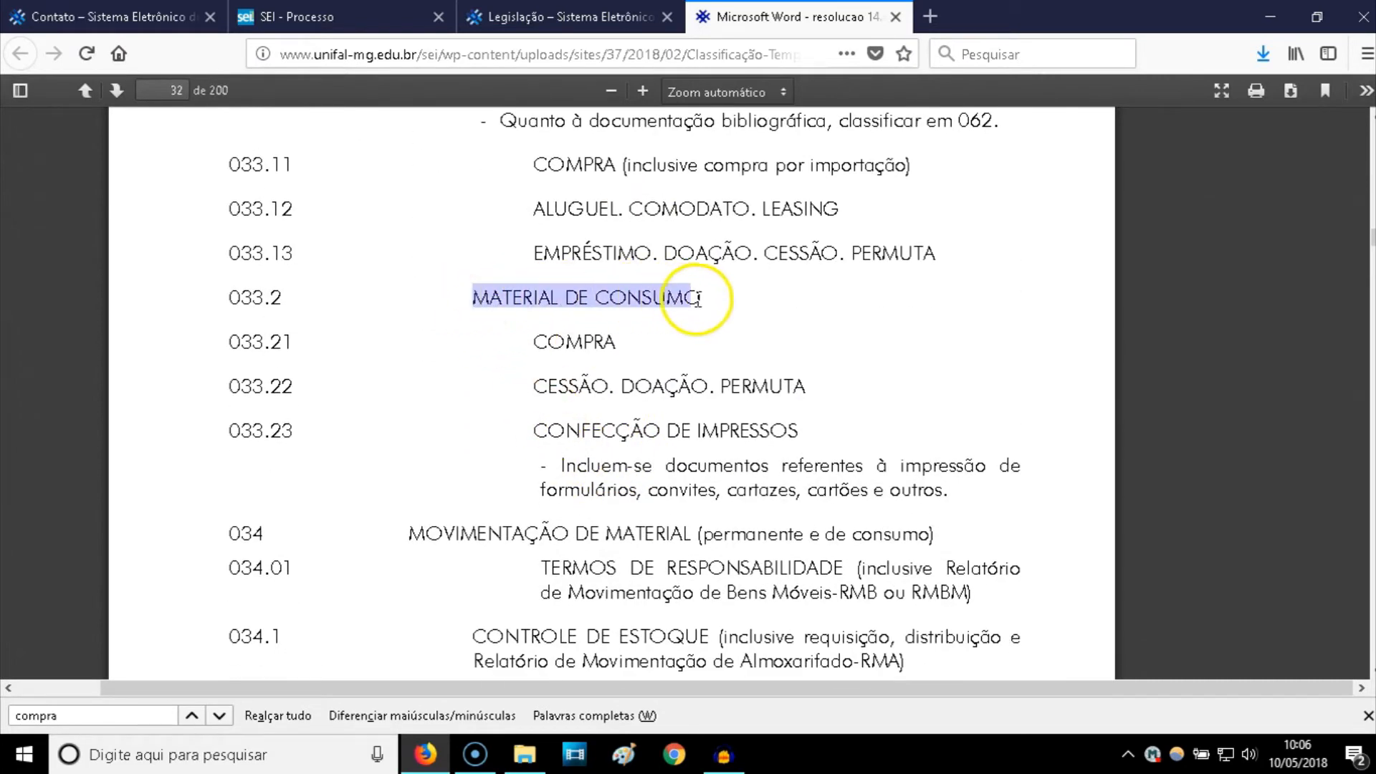
pyautogui.click(575, 351)
pyautogui.scroll(7, 562, 377)
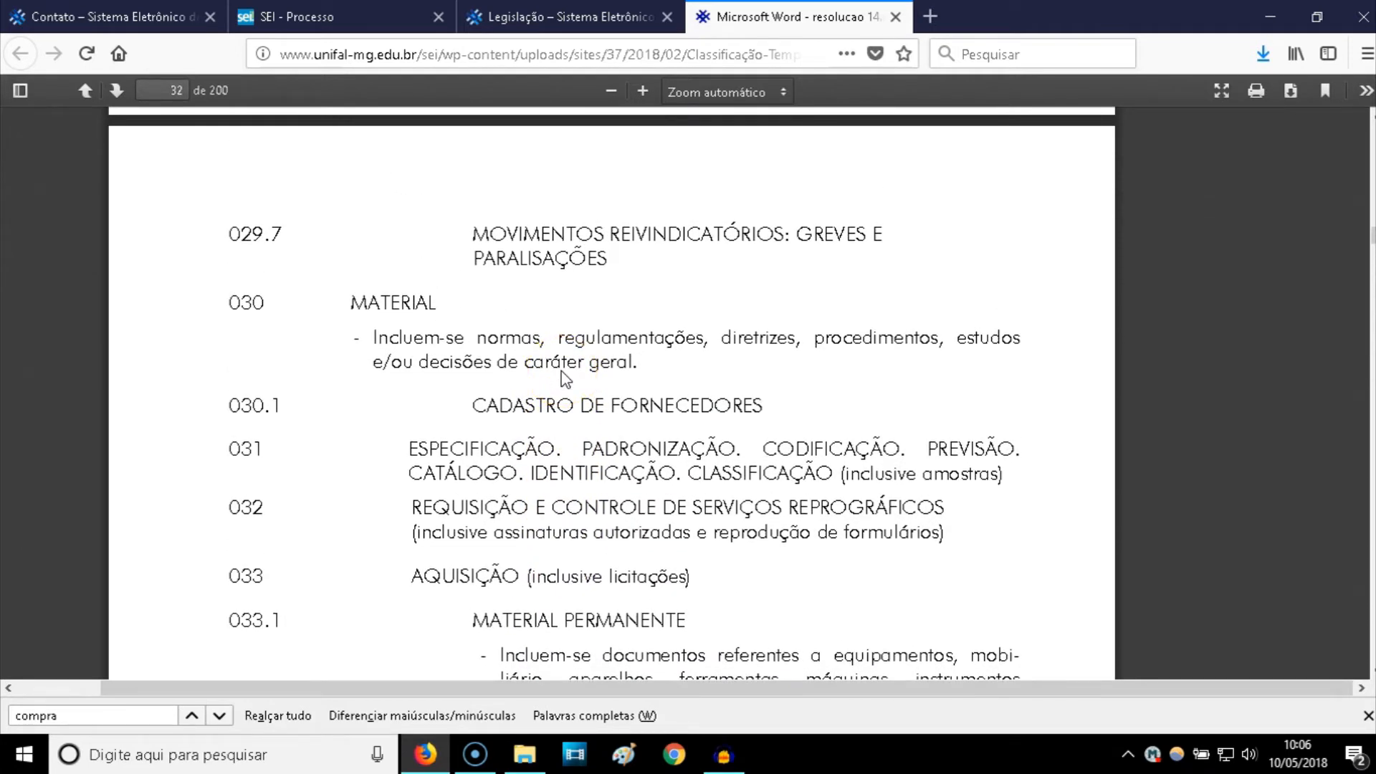
# - In the SEI form, search subjects for 'comp' and add 033.11 - COMPRA
pyautogui.click(539, 377)
pyautogui.click(362, 17)
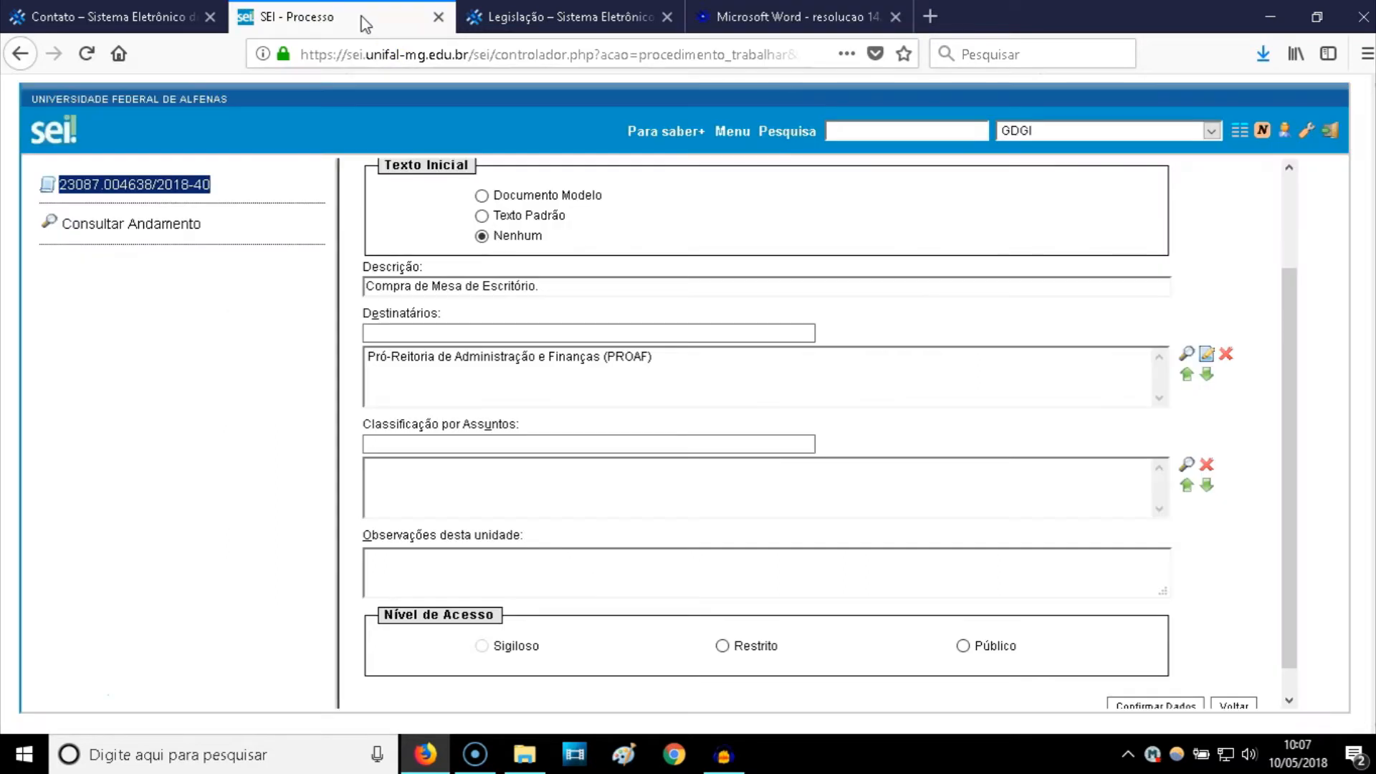
pyautogui.click(414, 442)
pyautogui.write('compra')
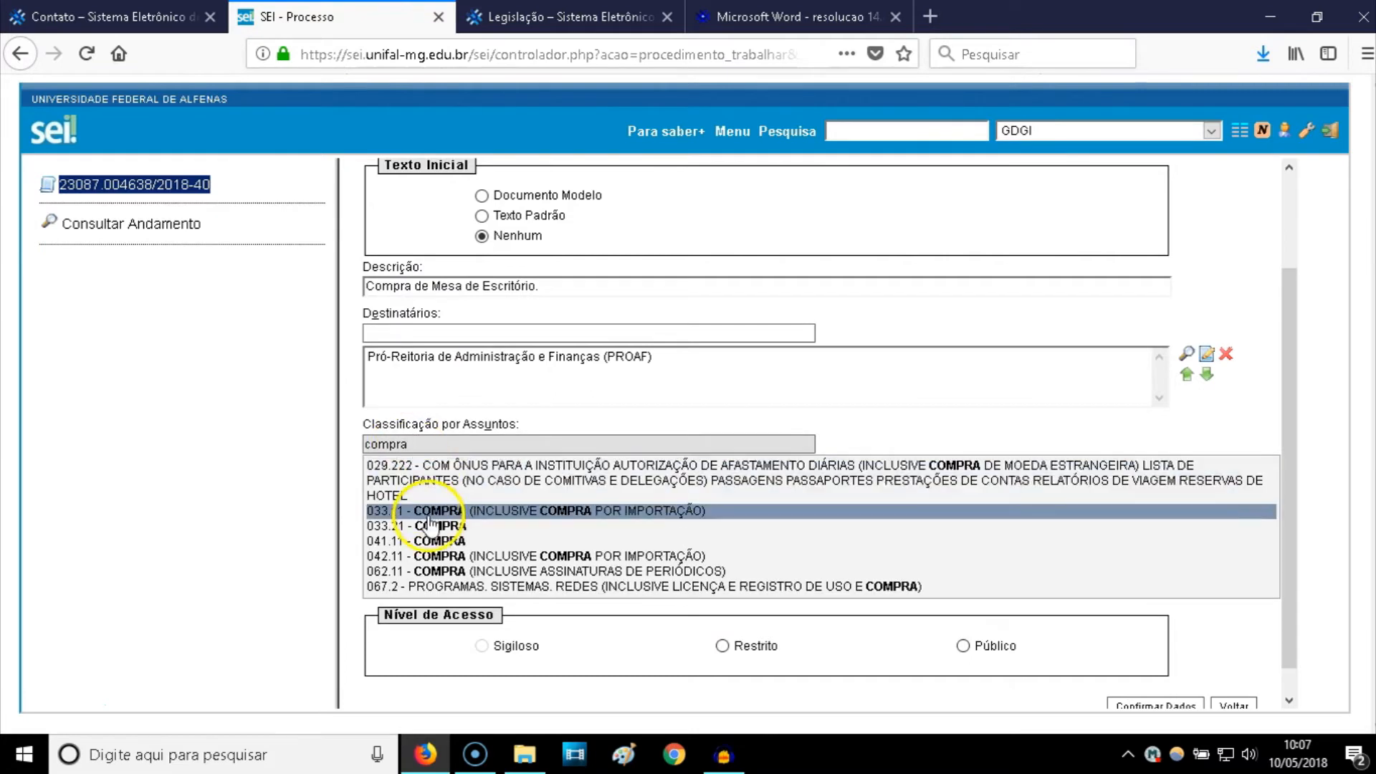
pyautogui.click(430, 513)
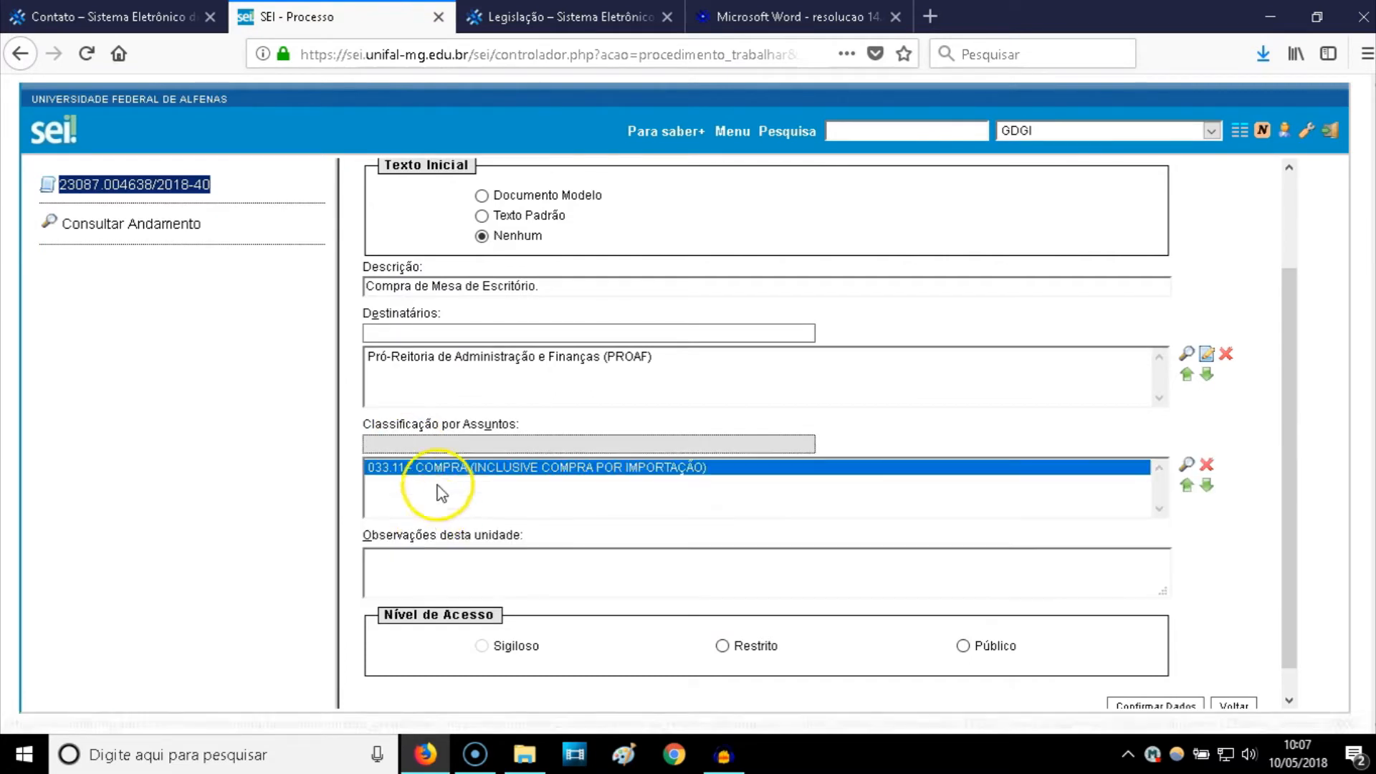
# - Verify the 033.11 COMPRA entry in the classification PDF, then revisit the SEI form
pyautogui.click(581, 19)
pyautogui.click(703, 16)
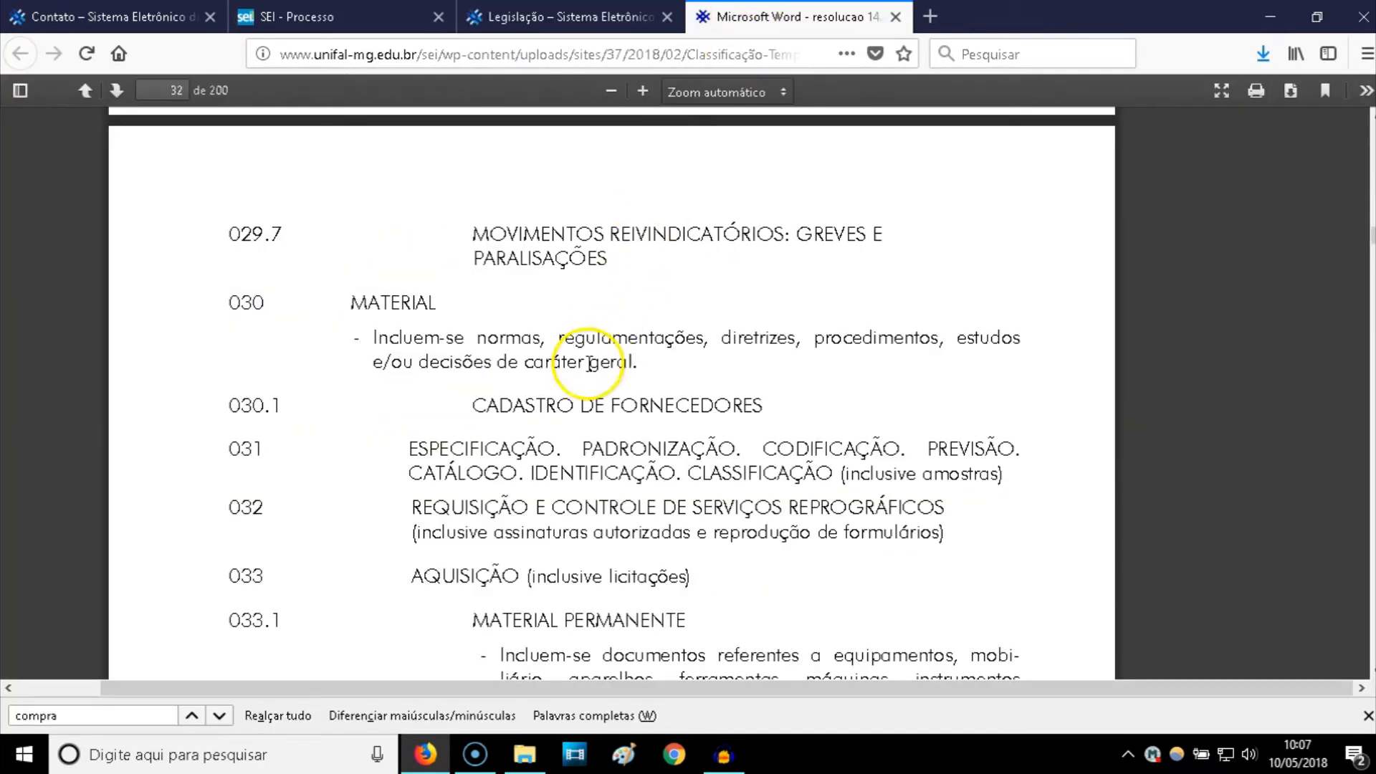
pyautogui.scroll(-2, 476, 414)
pyautogui.moveTo(461, 516); pyautogui.dragTo(645, 520)
pyautogui.scroll(-3, 648, 515)
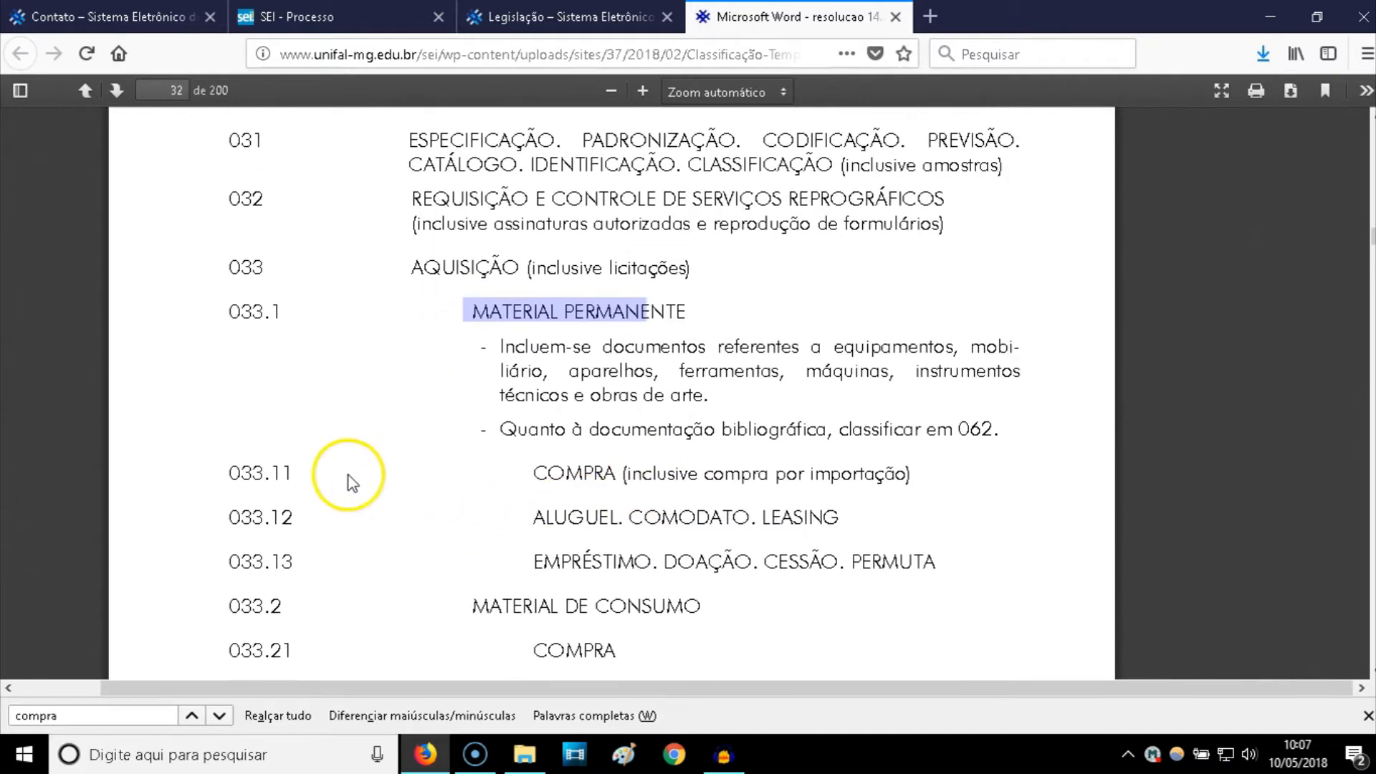
pyautogui.moveTo(223, 476); pyautogui.dragTo(301, 476)
pyautogui.click(301, 476)
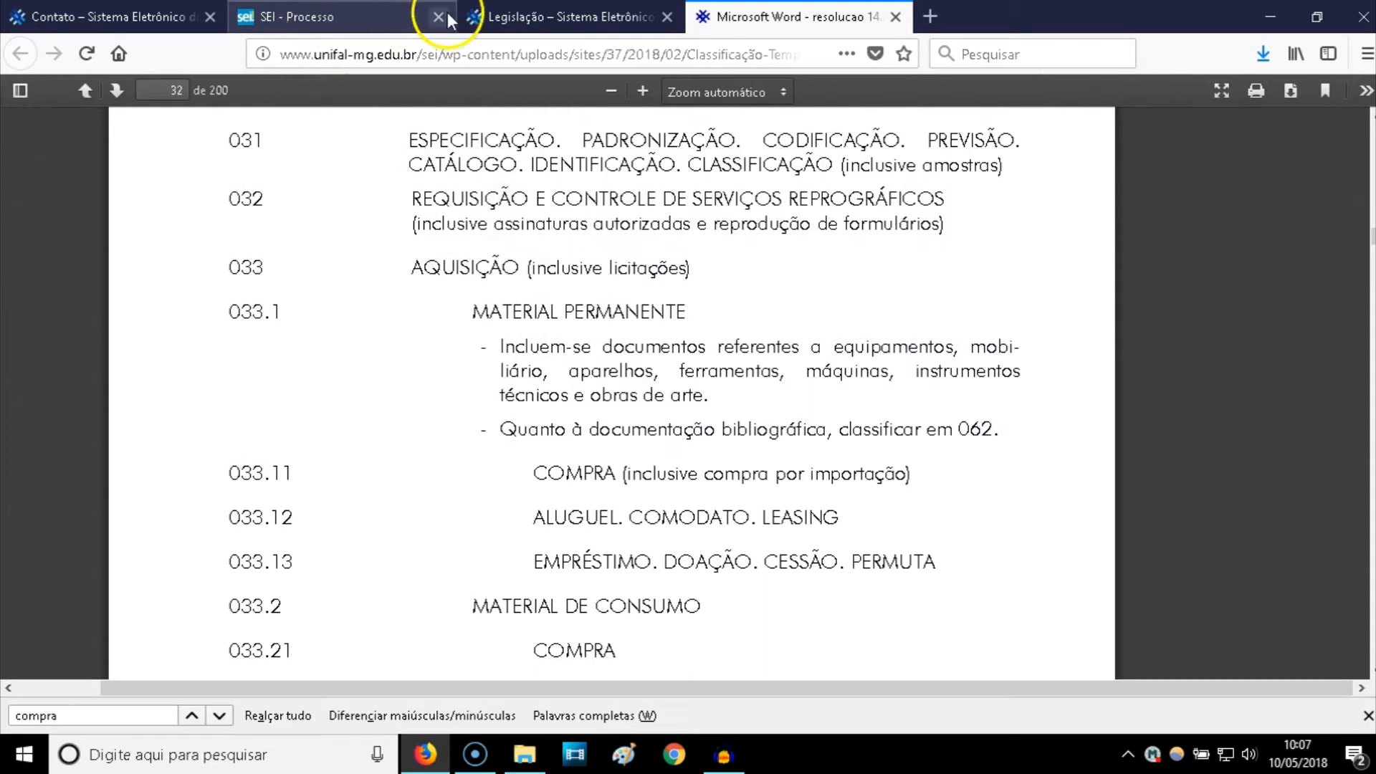
pyautogui.click(372, 4)
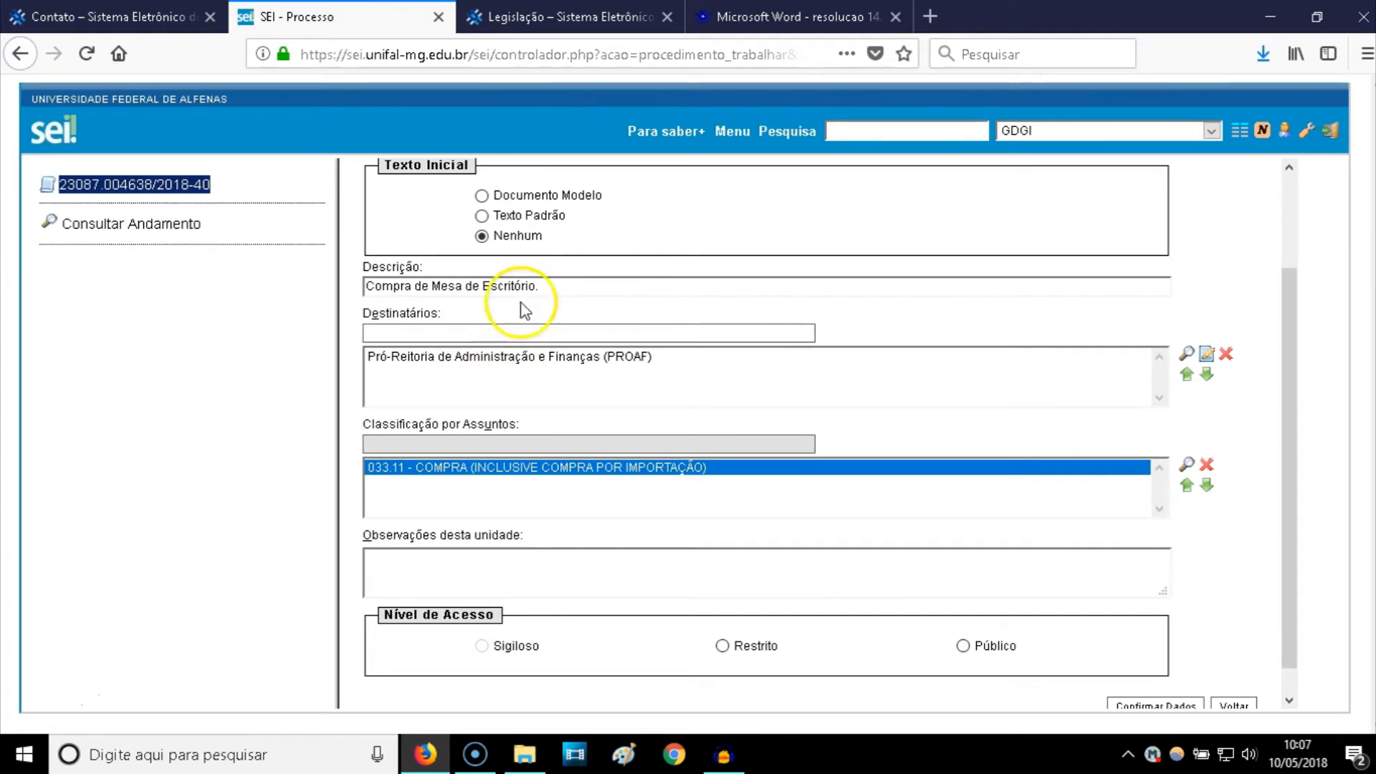
pyautogui.click(572, 14)
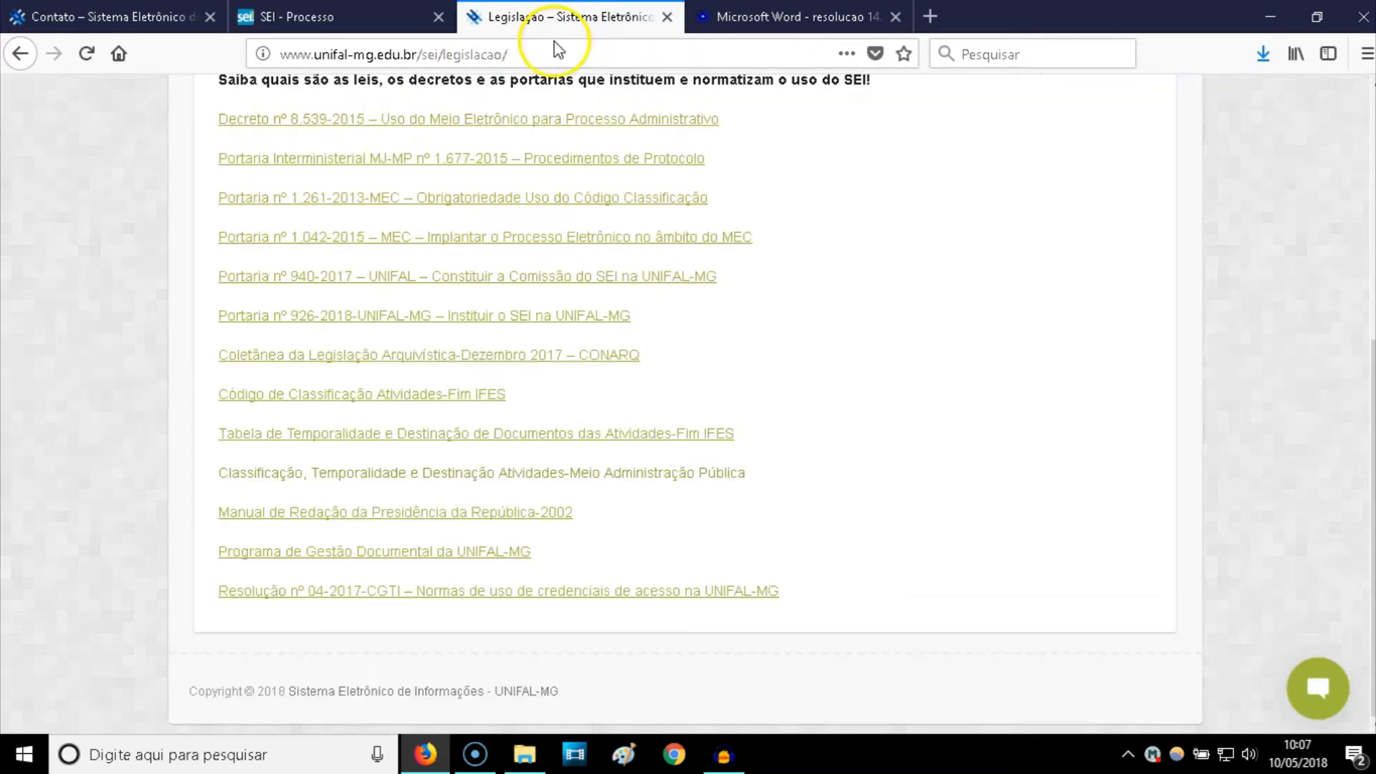
# - From the SEI portal home, open the chat window and FAQ page, then return to the memo form
pyautogui.scroll(5, 209, 178)
pyautogui.click(35, 61)
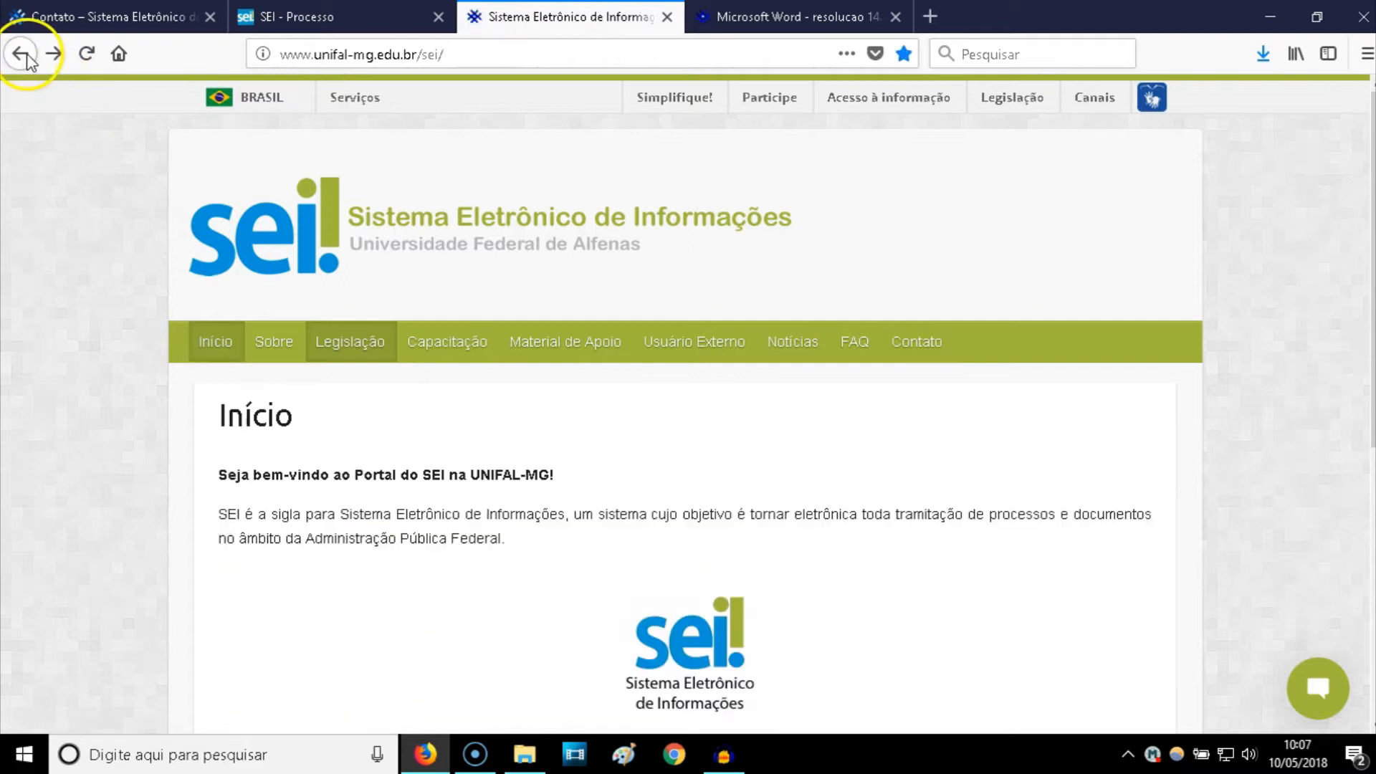
pyautogui.scroll(-3, 1023, 485)
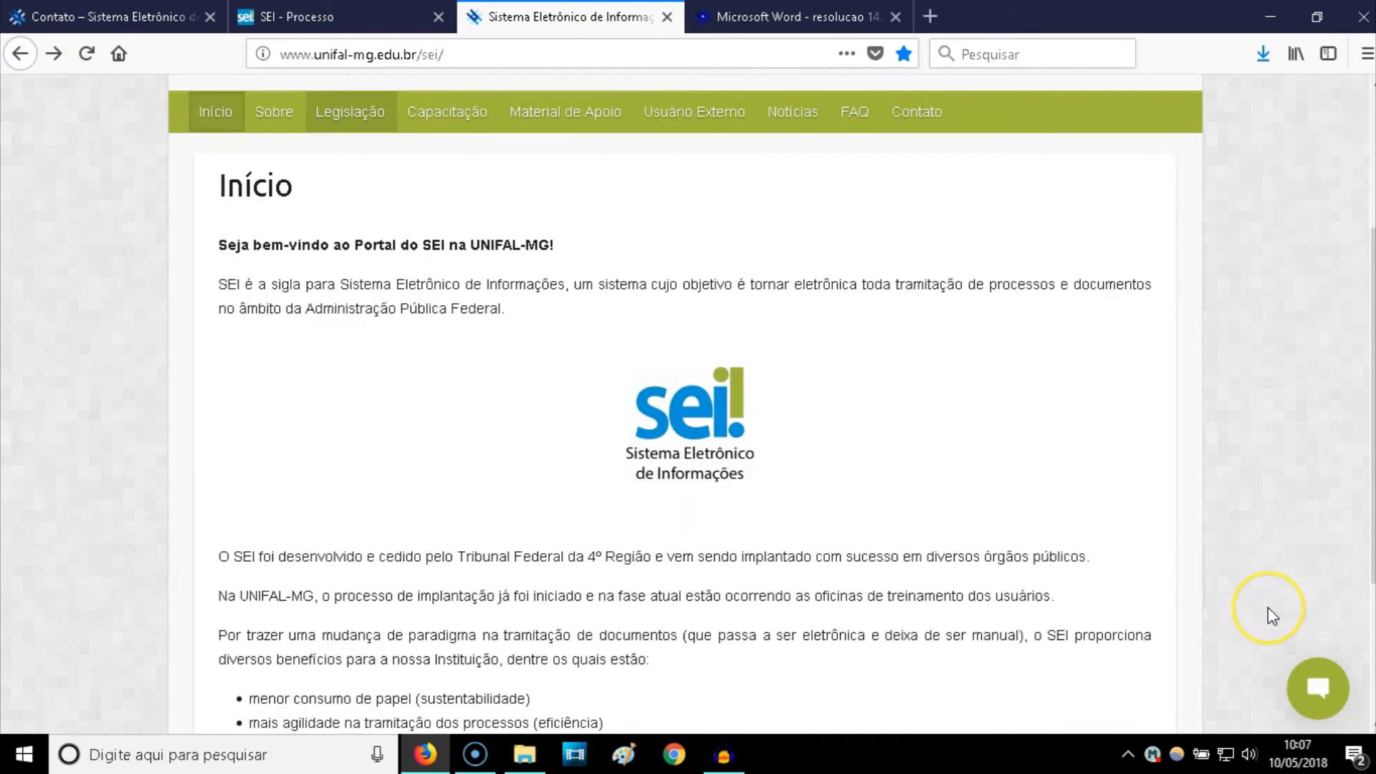
pyautogui.click(1322, 692)
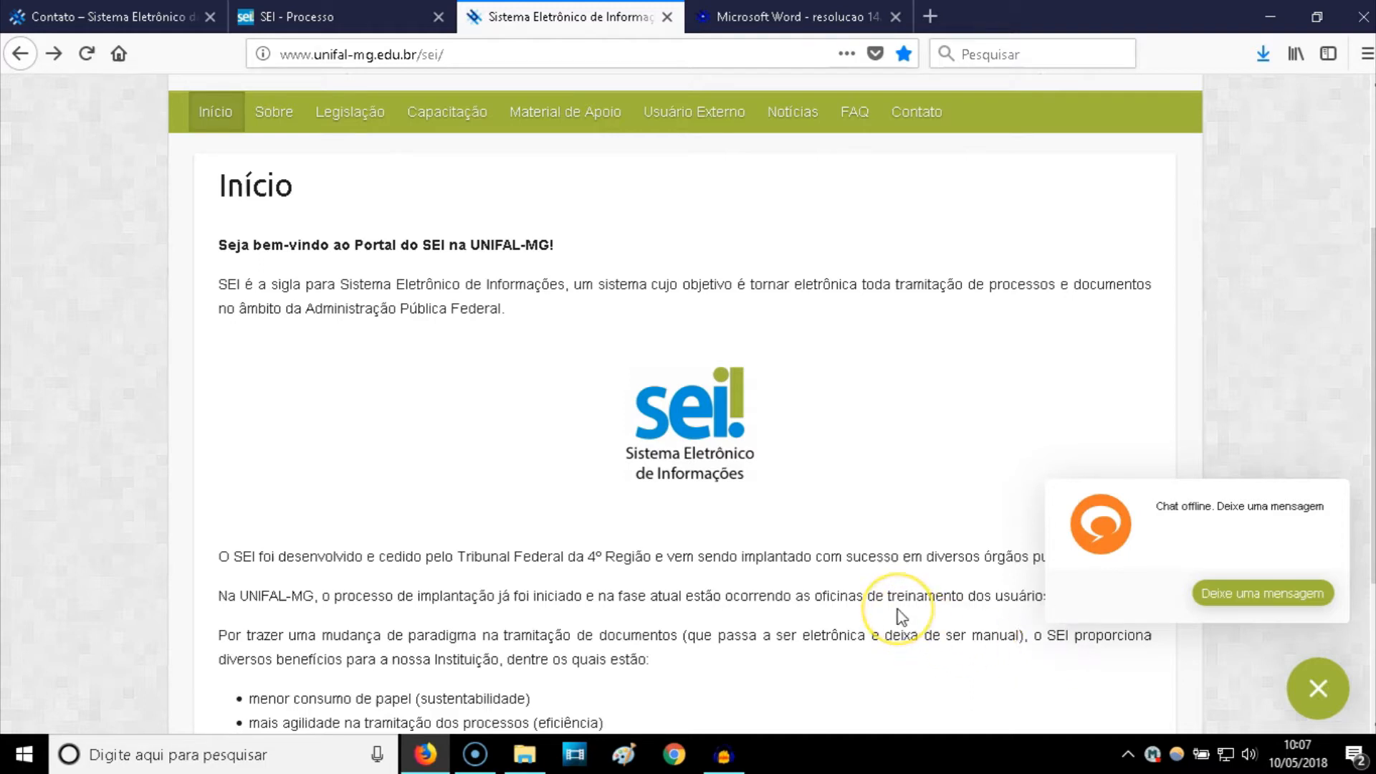
pyautogui.scroll(3, 881, 598)
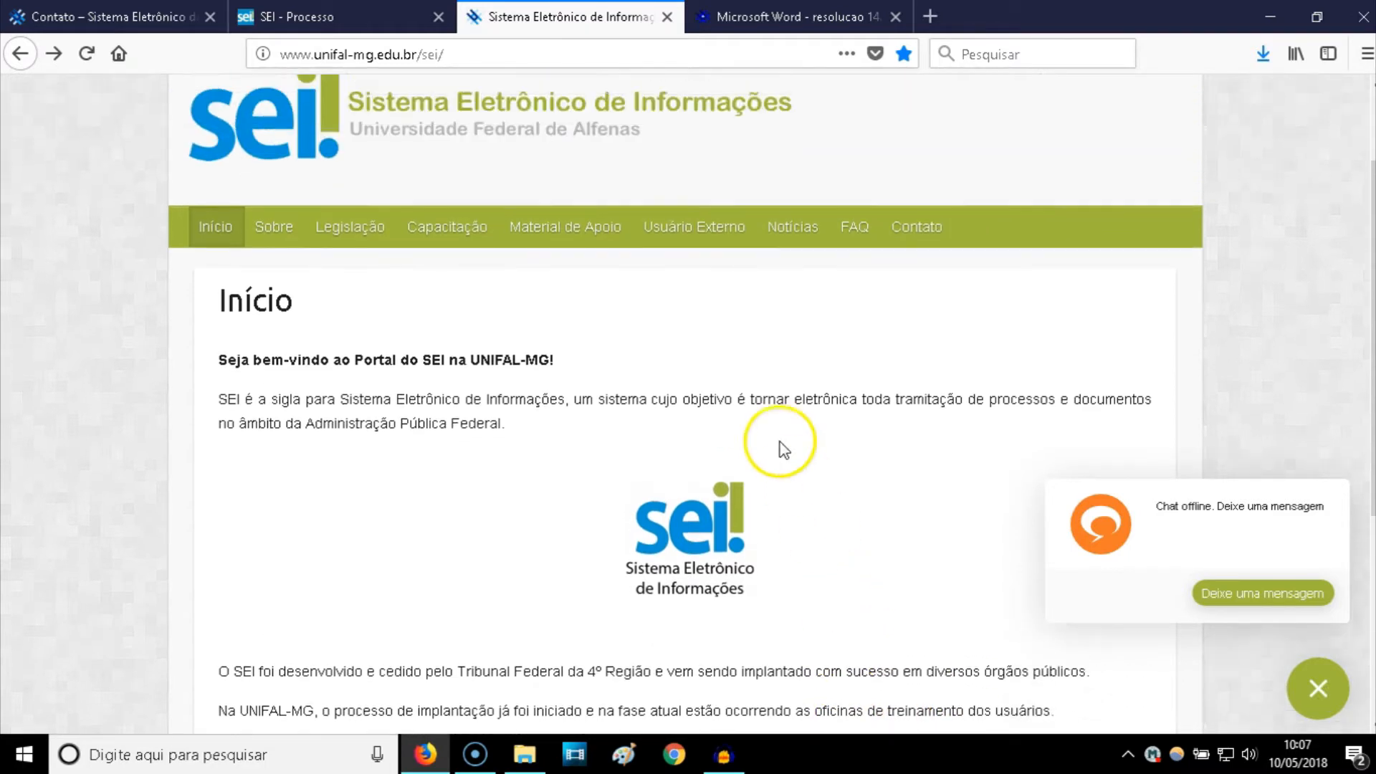
pyautogui.click(856, 239)
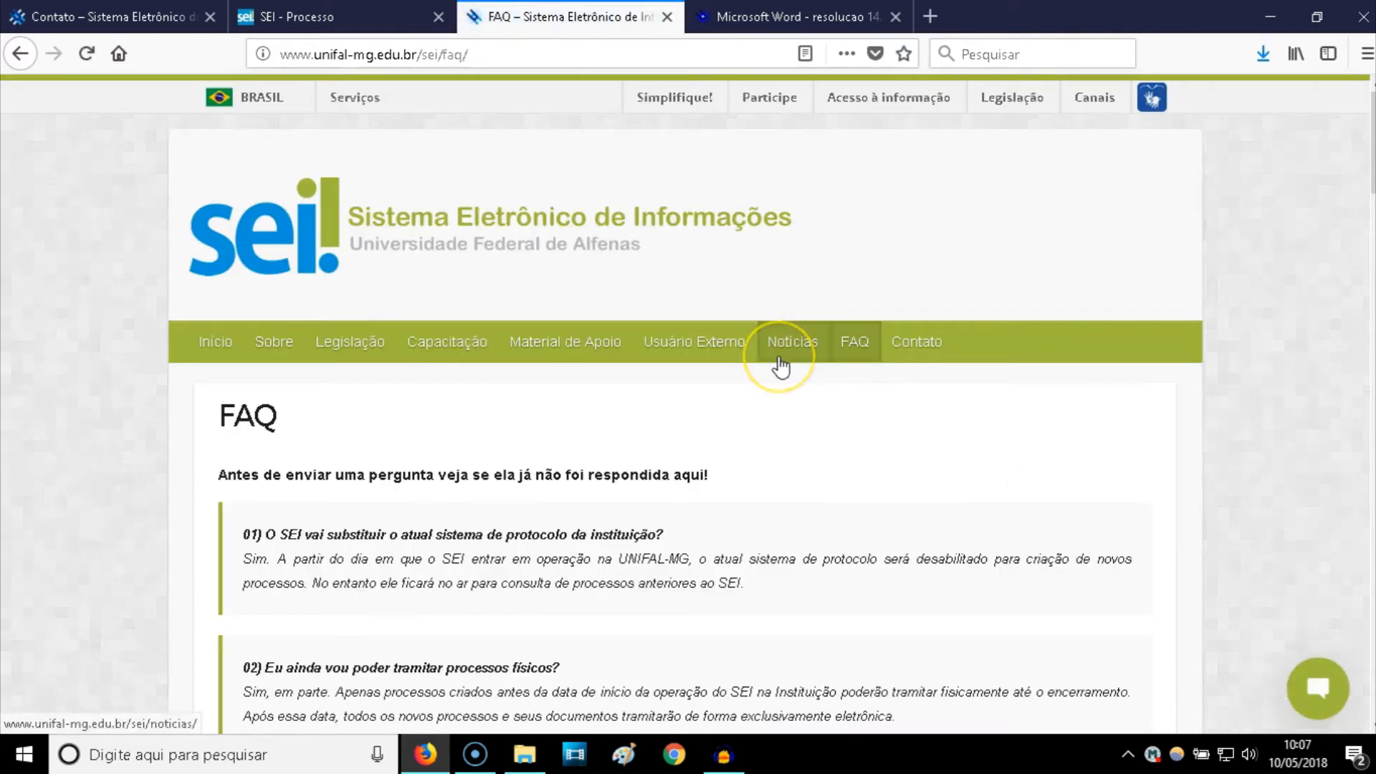
pyautogui.click(373, 16)
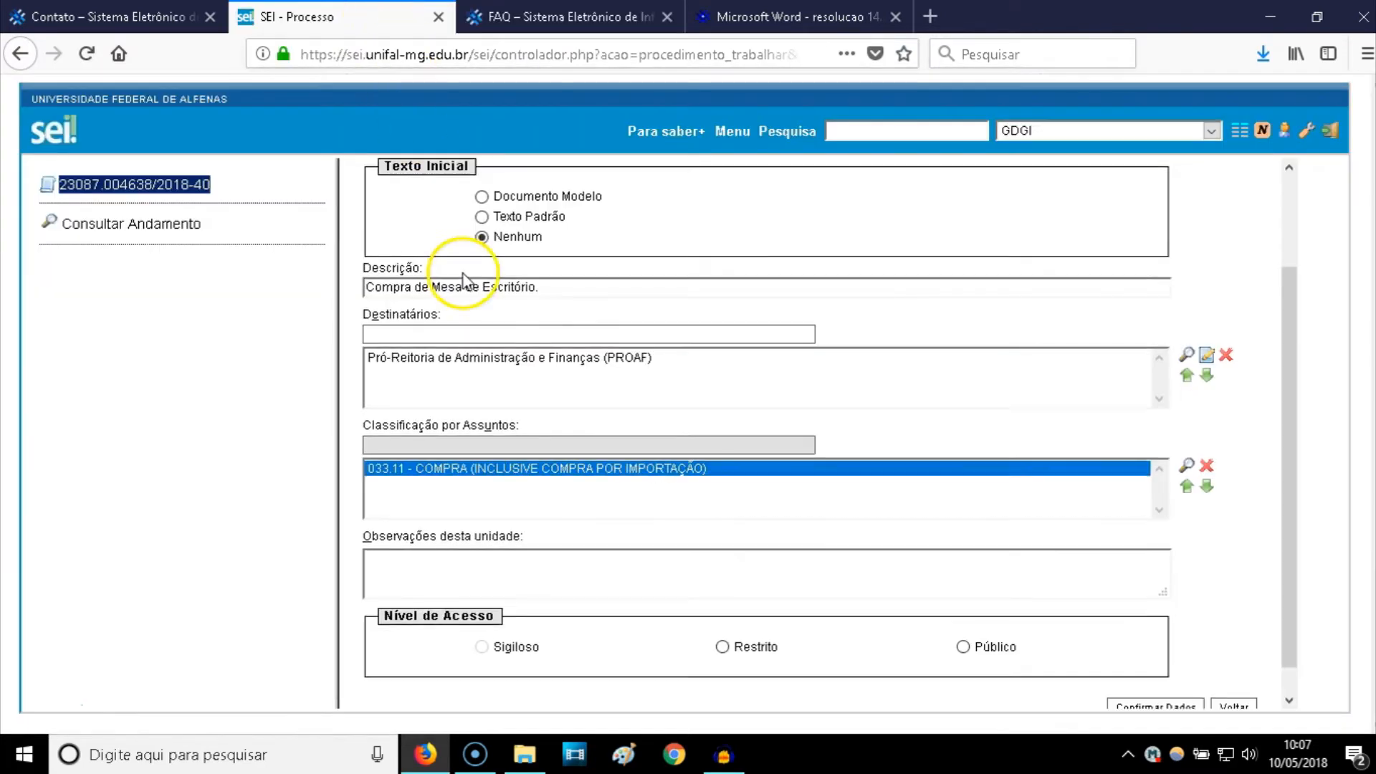
# - Return to the overview of process 23087.004638/2018-40 and start a new document
pyautogui.scroll(3, 462, 282)
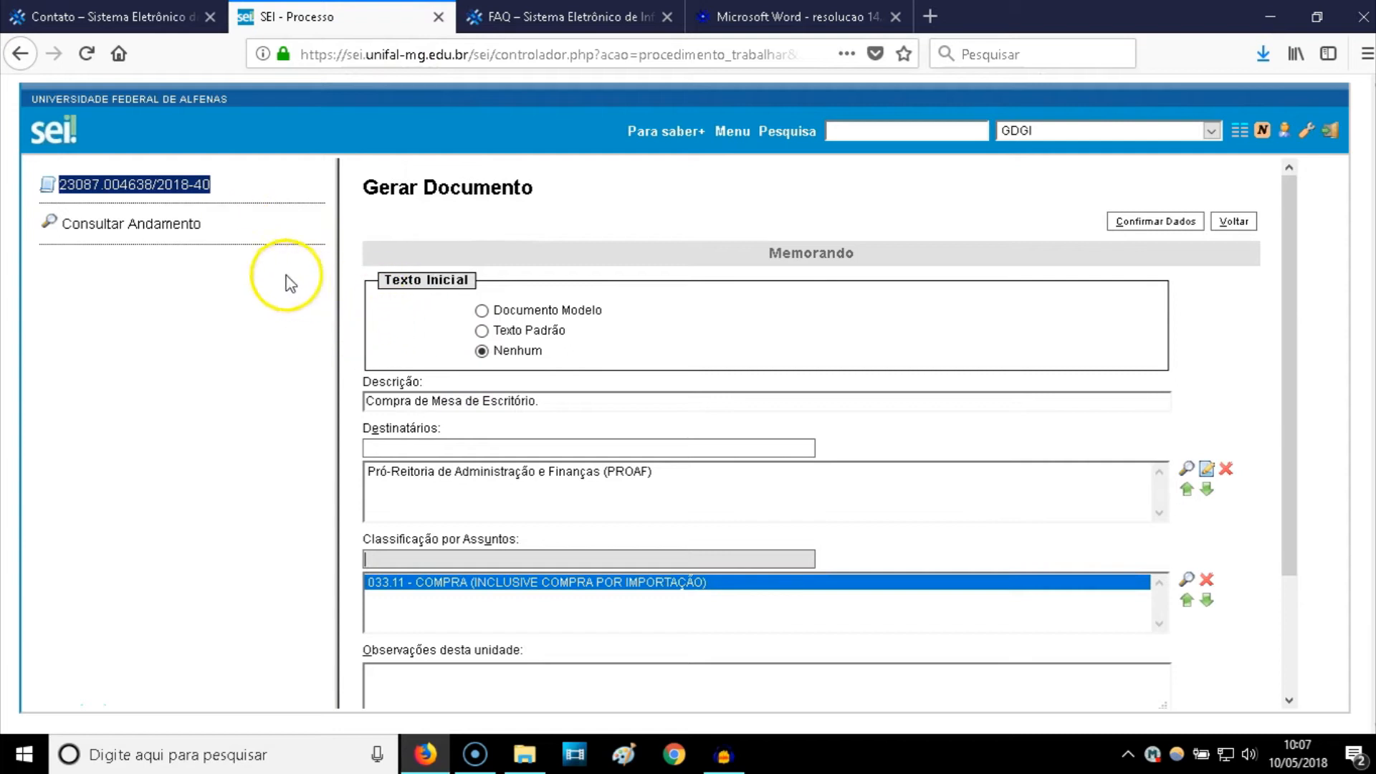
pyautogui.scroll(-2, 390, 516)
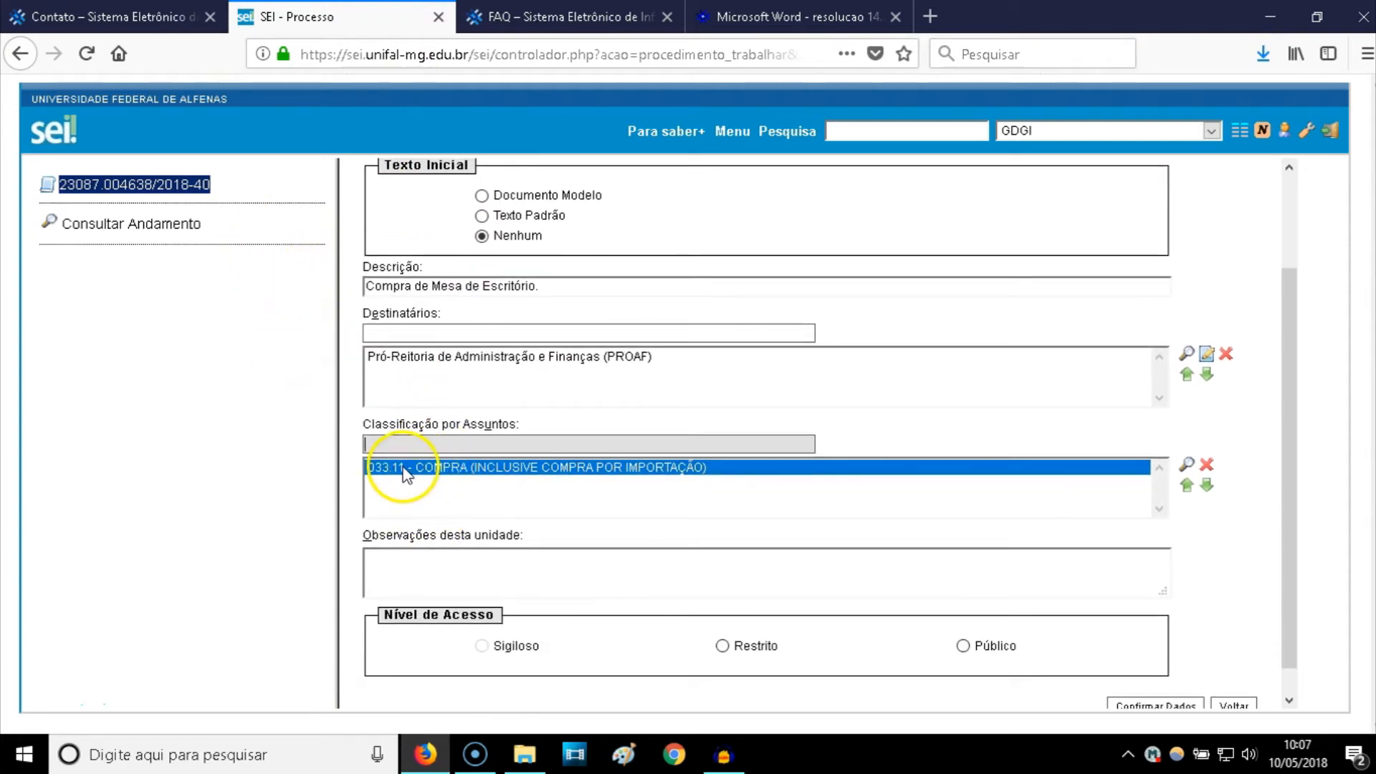
pyautogui.click(177, 188)
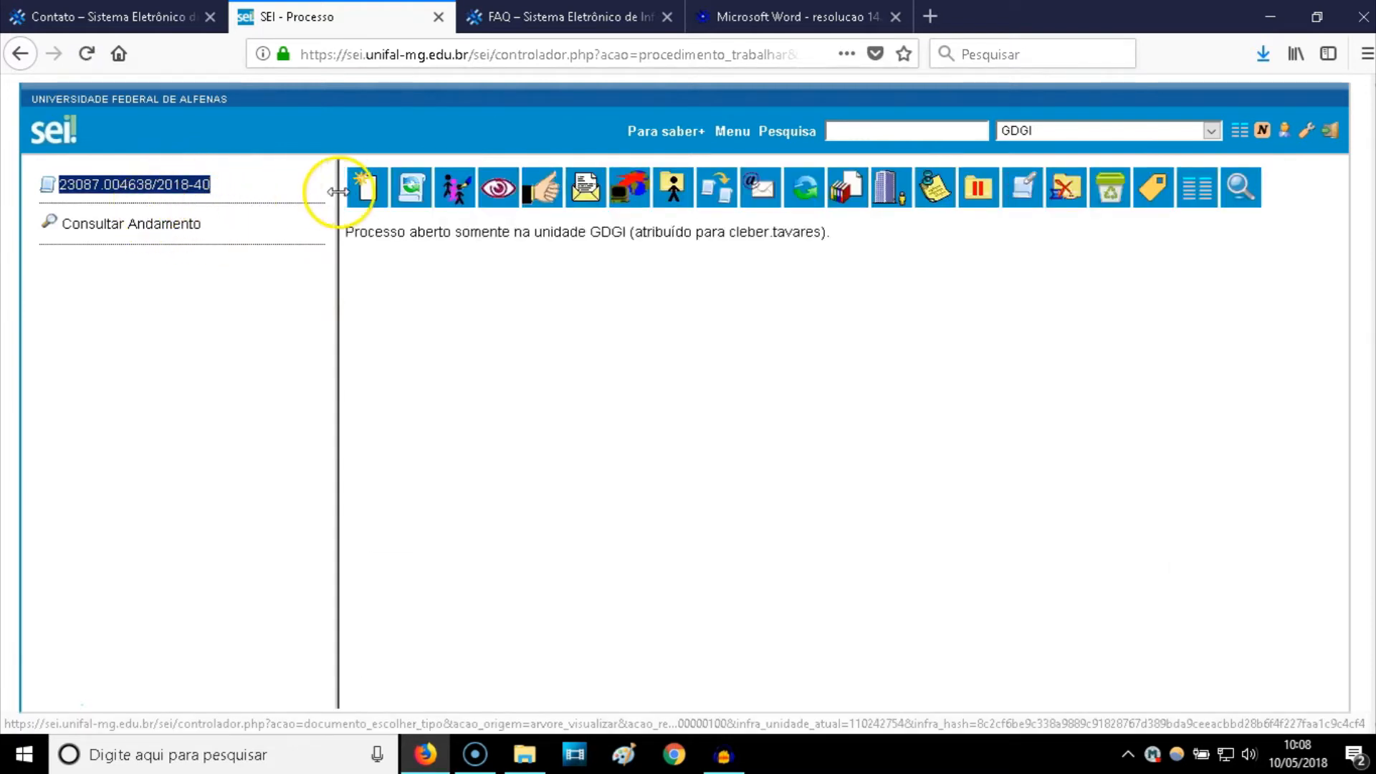
pyautogui.click(146, 189)
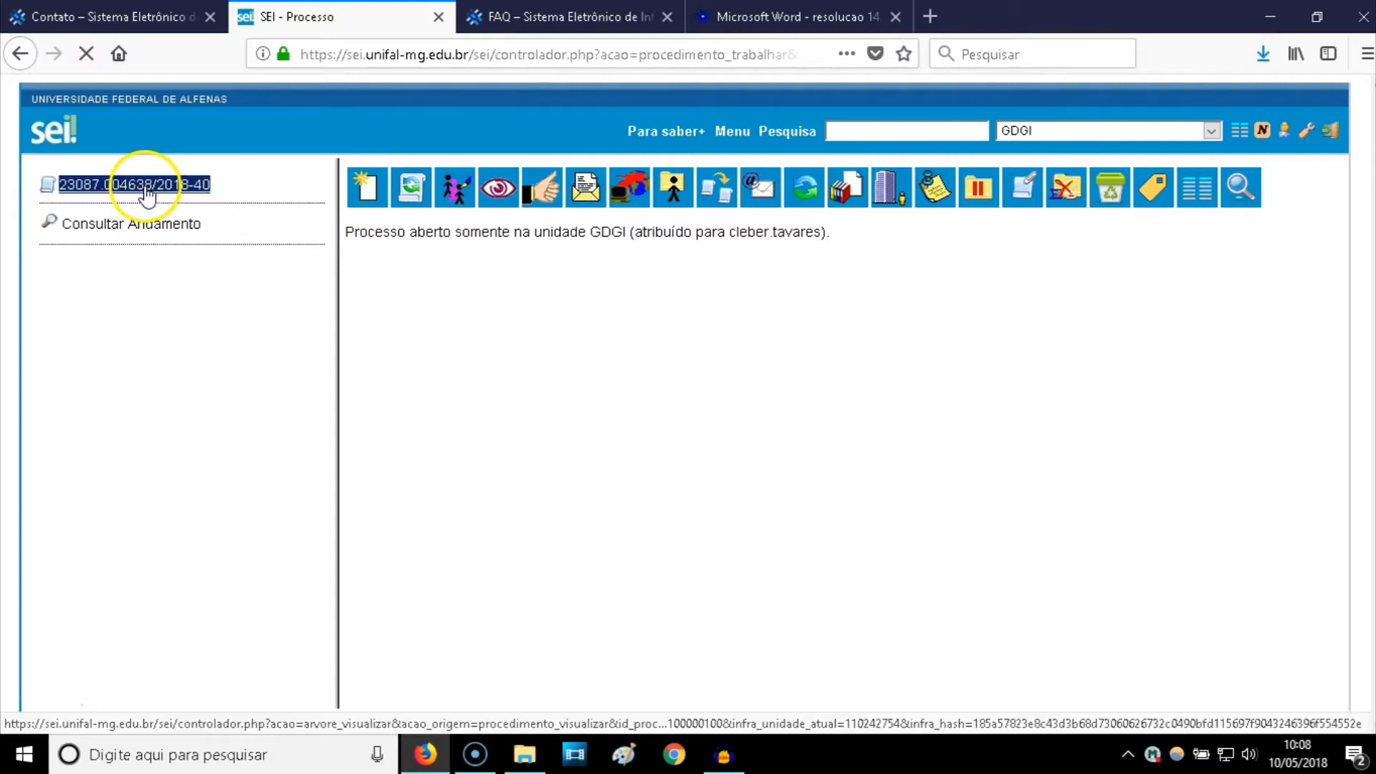
pyautogui.click(455, 197)
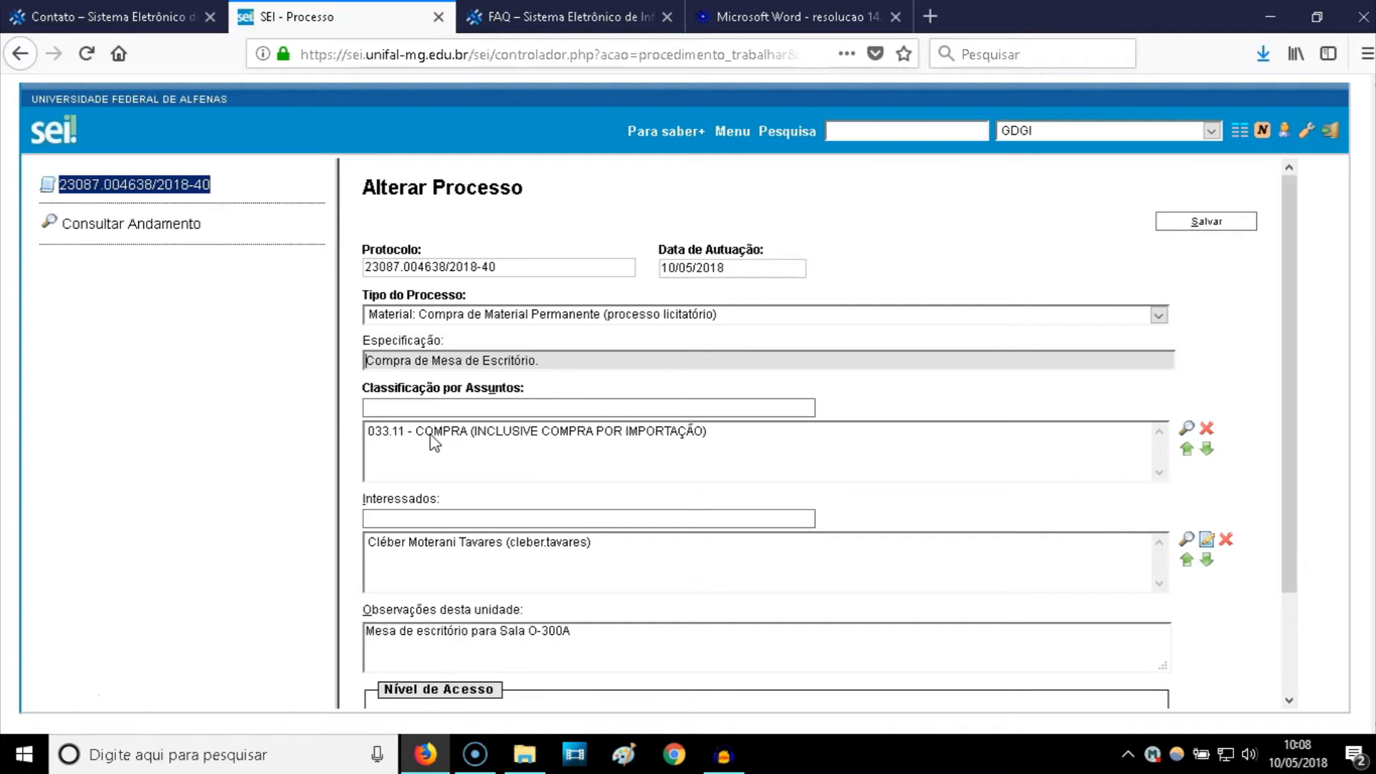
pyautogui.click(177, 188)
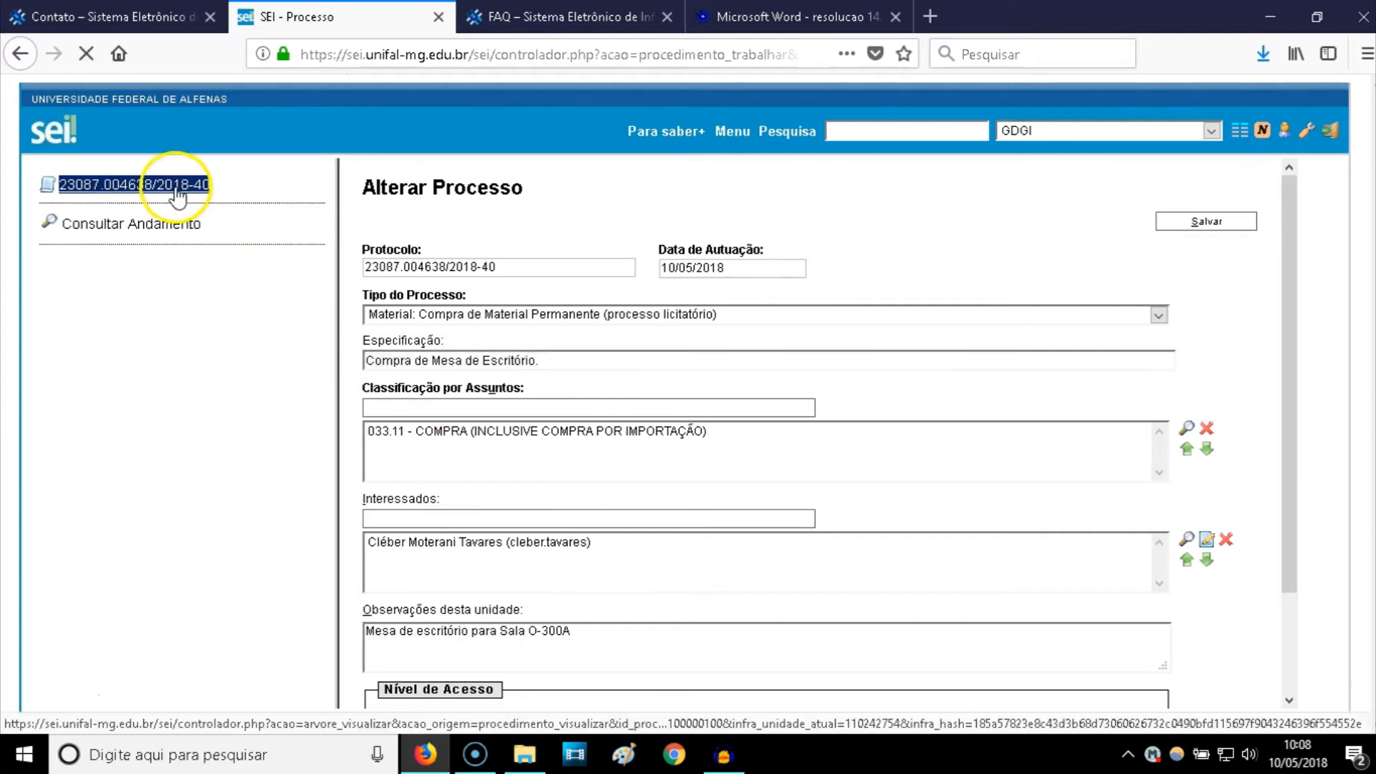
pyautogui.click(450, 189)
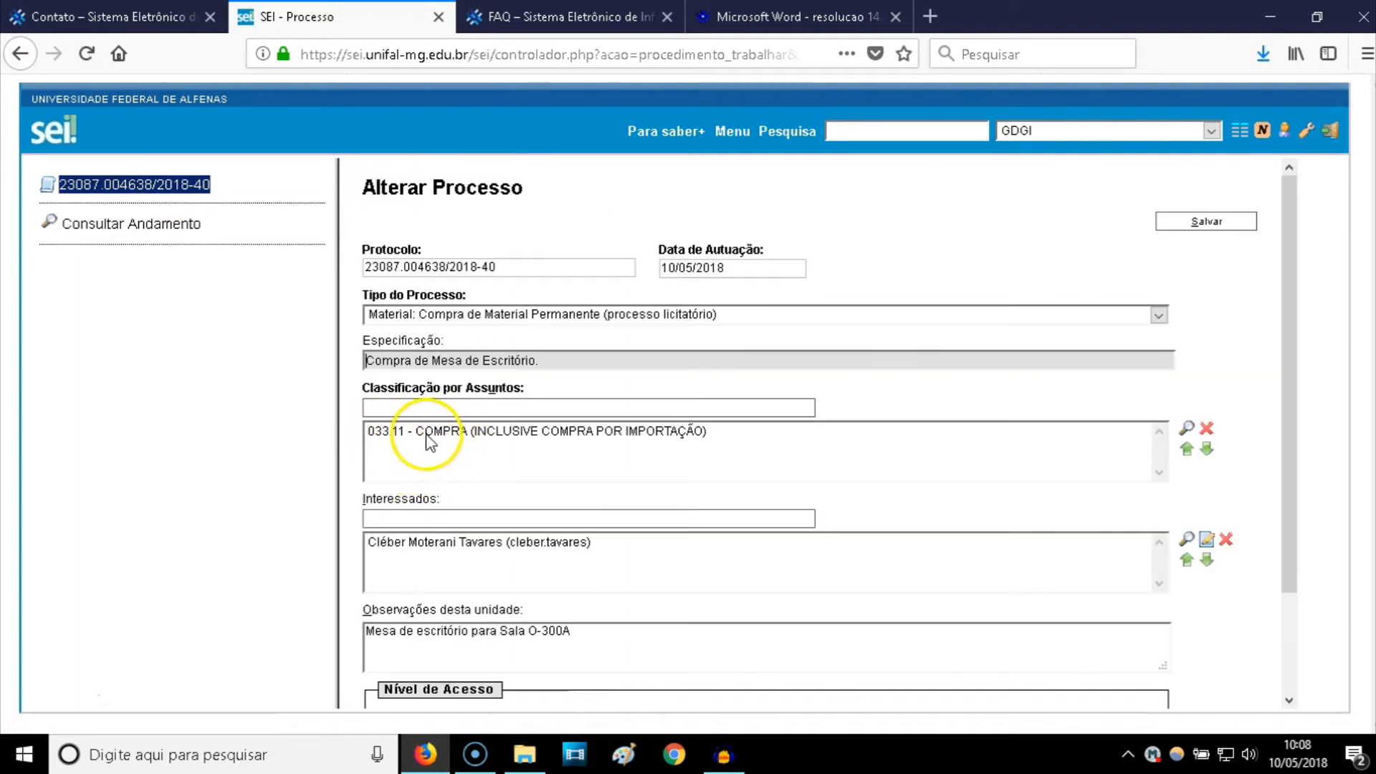
pyautogui.click(194, 198)
pyautogui.click(369, 190)
# - Choose Memorando and set its description to 'Compra de Mesa de Escritório.' from autocomplete
pyautogui.click(614, 254)
pyautogui.write('memoran')
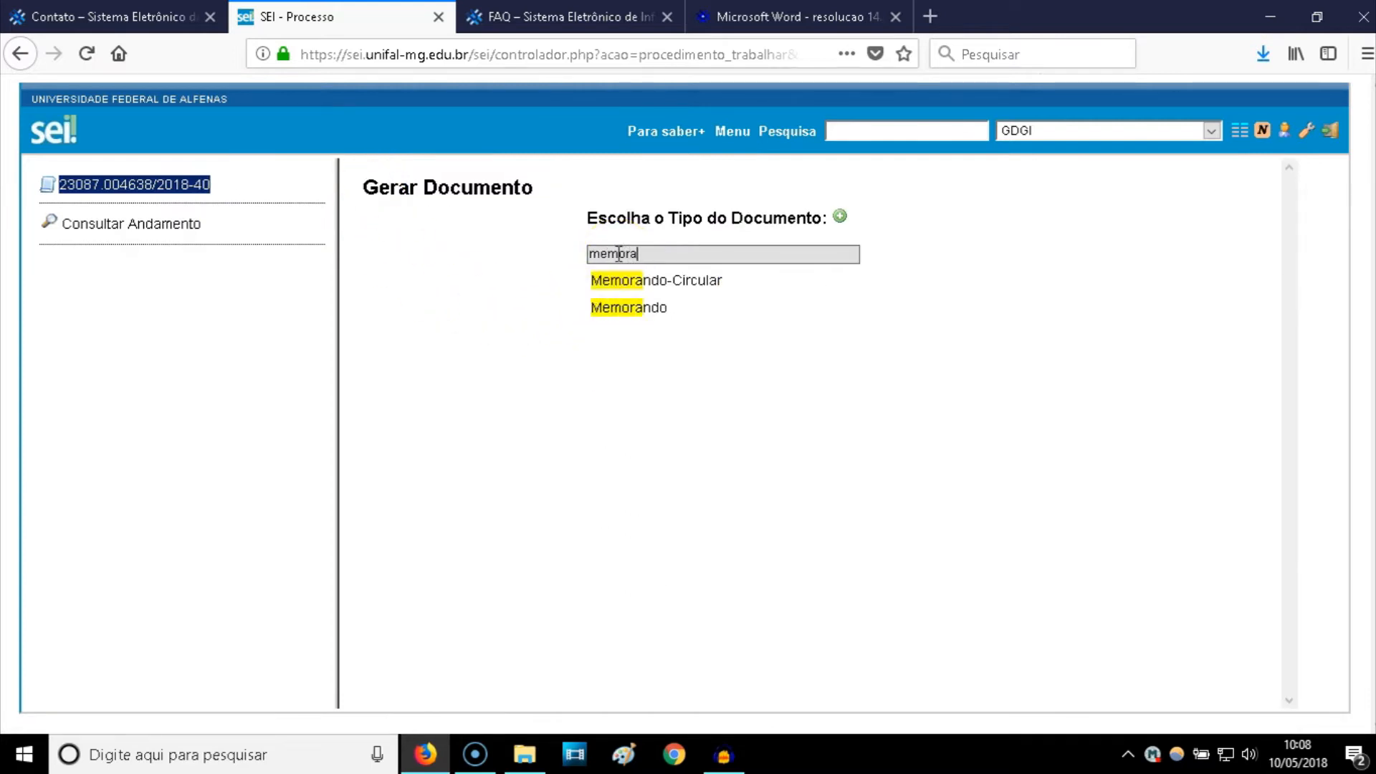
pyautogui.click(638, 309)
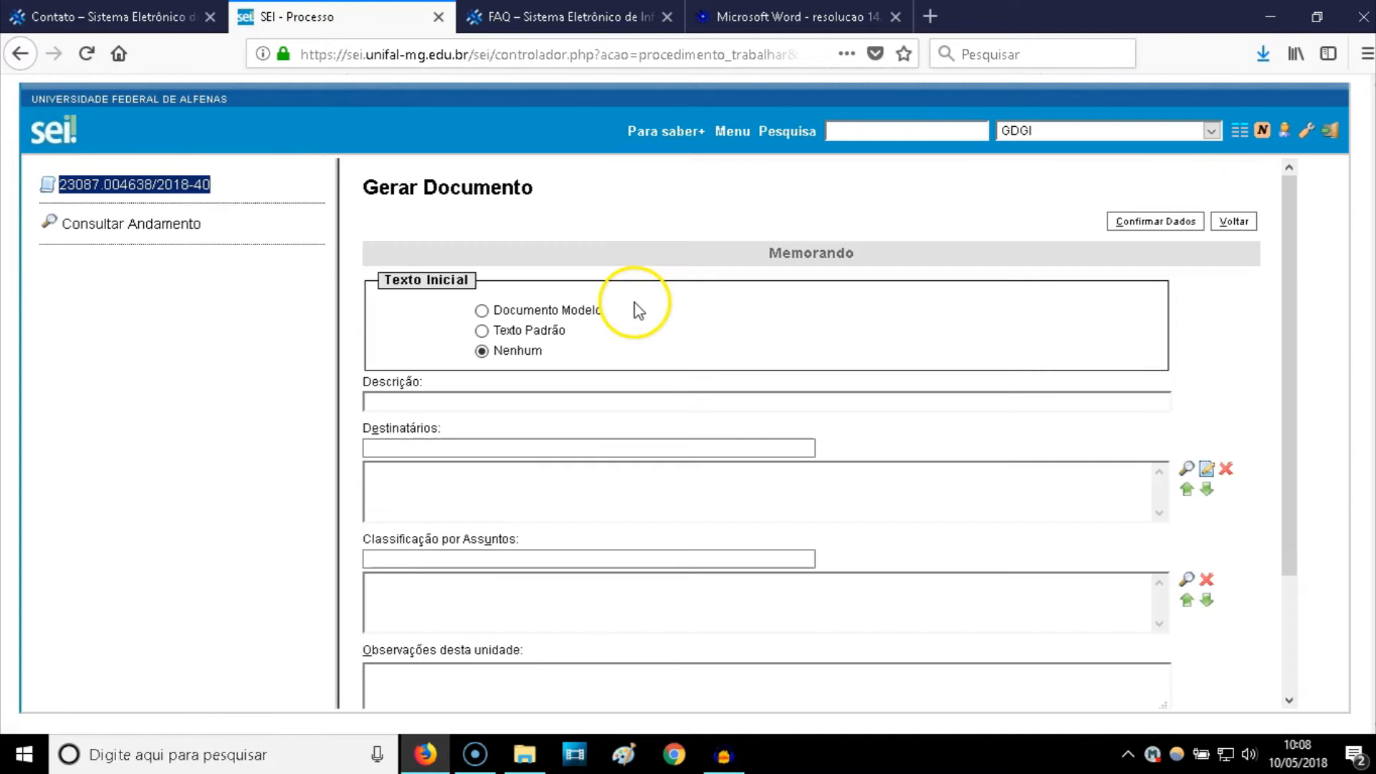
pyautogui.click(503, 399)
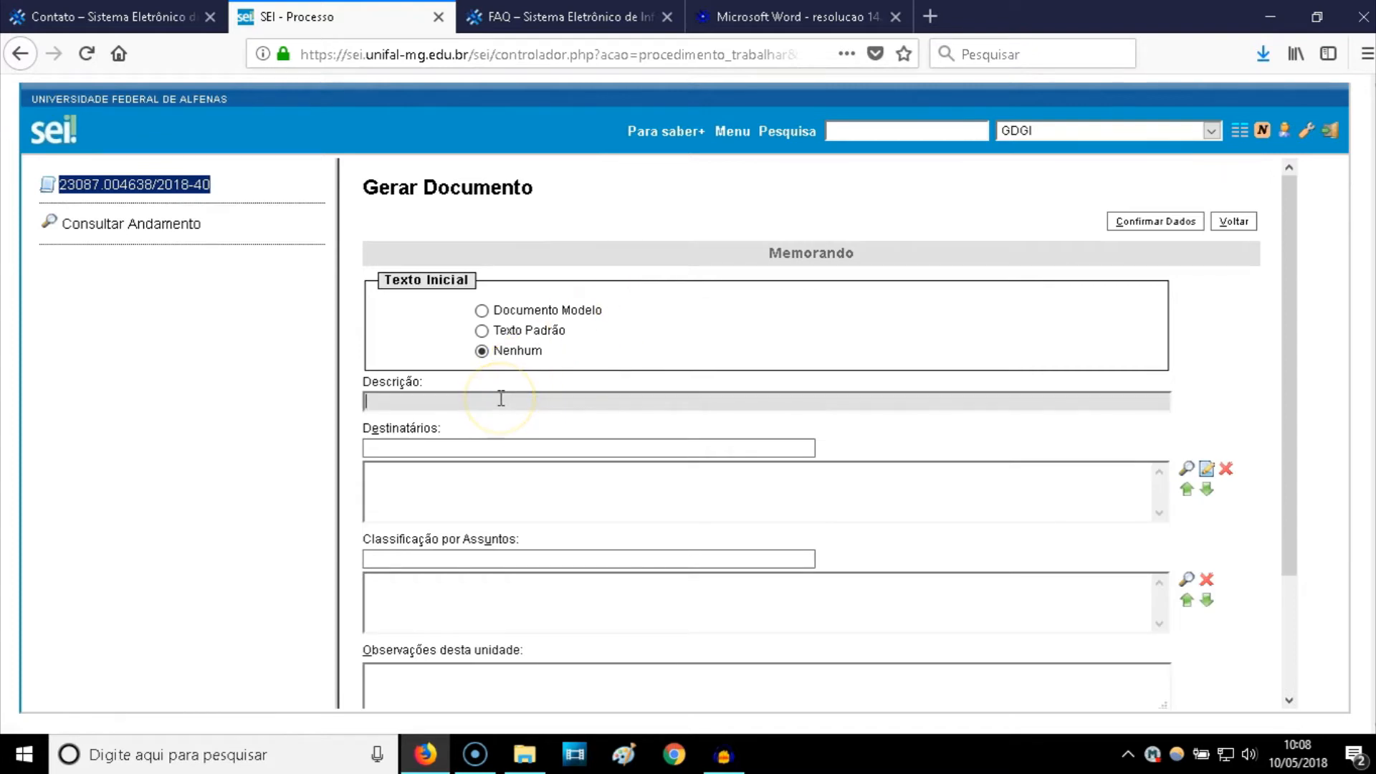
pyautogui.write('Es')
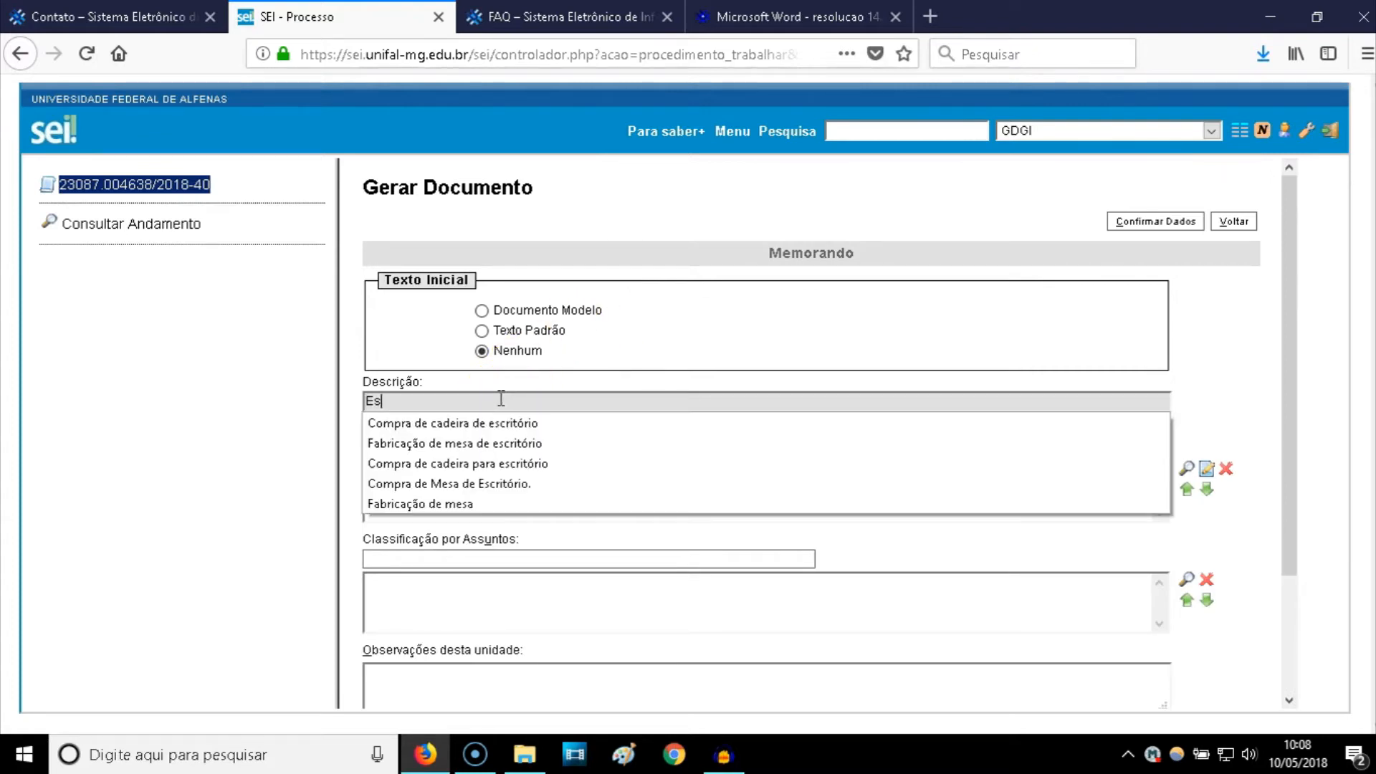
pyautogui.press('BackSpace')
pyautogui.write('compra')
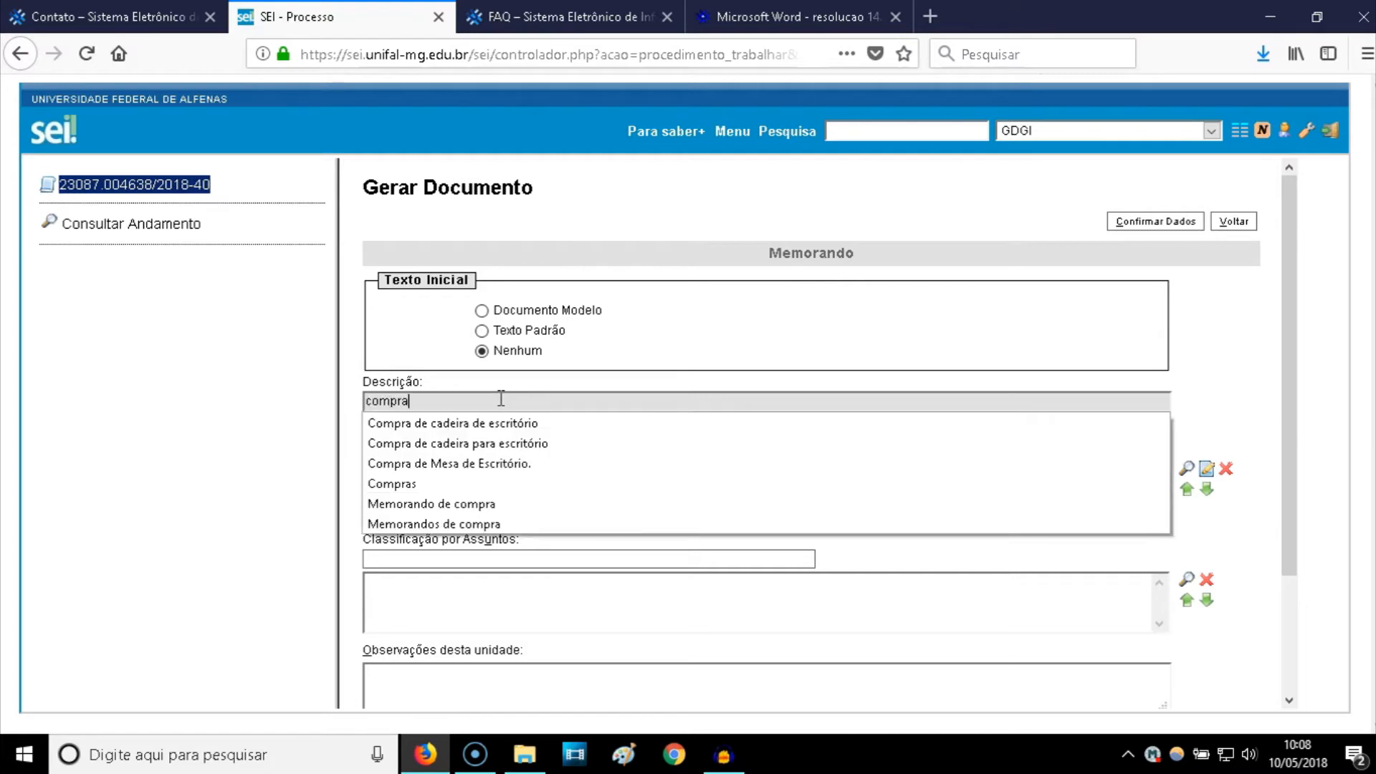
pyautogui.click(456, 464)
# - Add PROAF as recipient and 033.11 - COMPRA as the subject classification
pyautogui.click(442, 448)
pyautogui.write('Proaf')
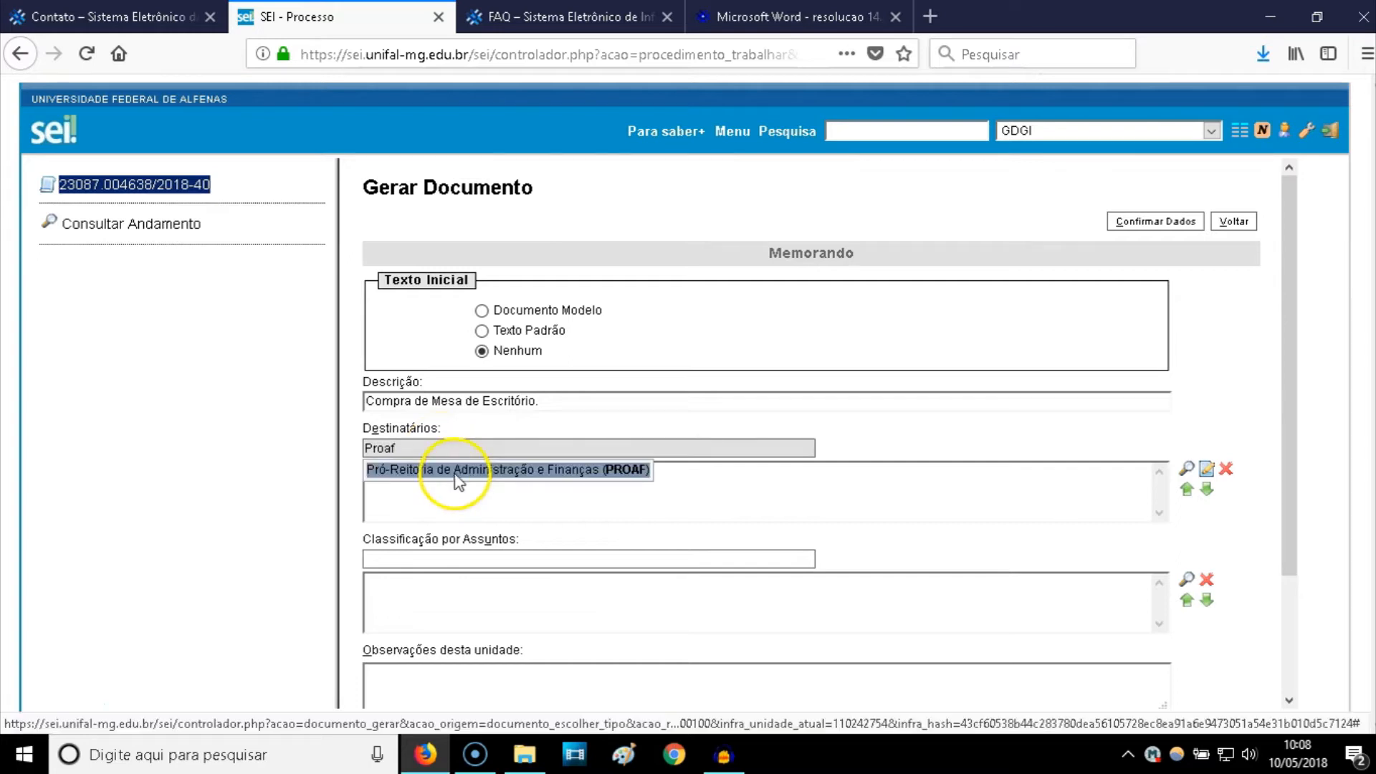
pyautogui.click(460, 476)
pyautogui.click(431, 559)
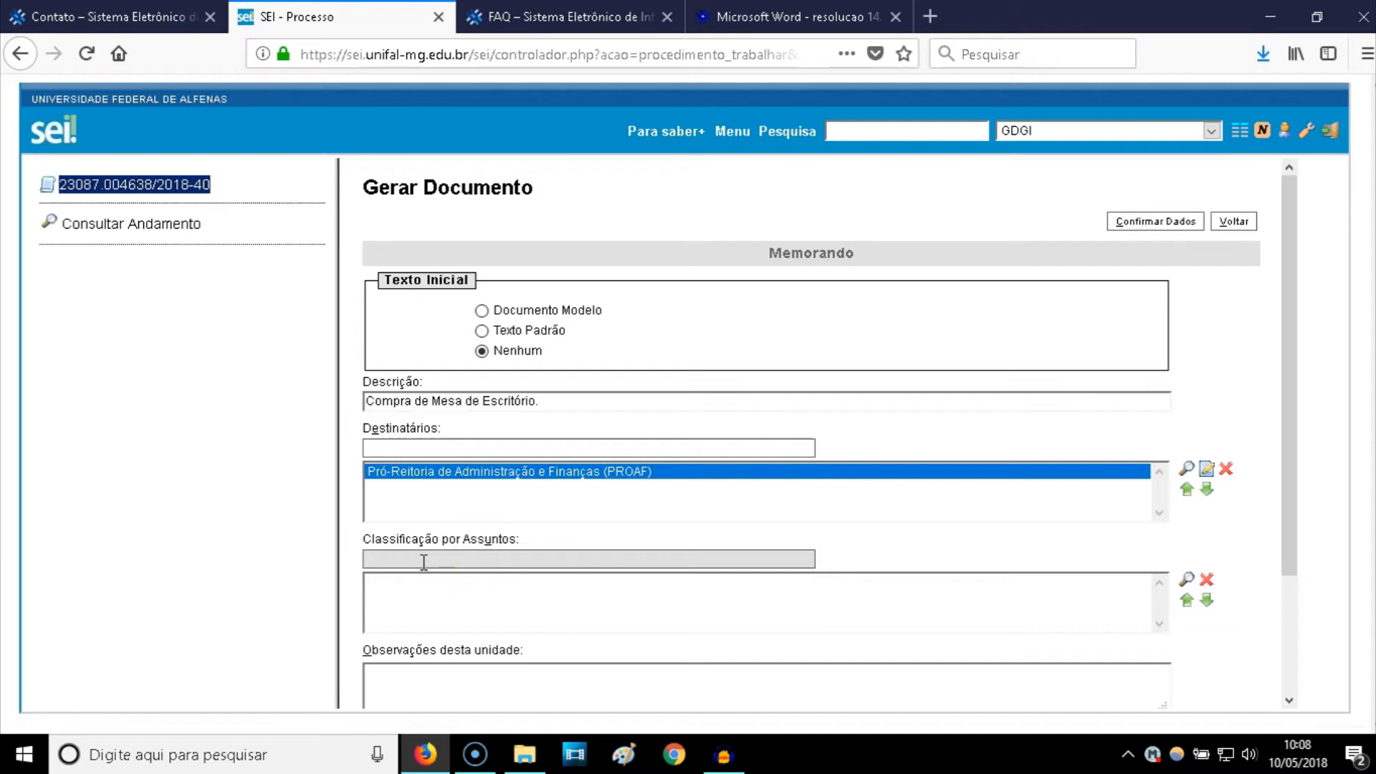
pyautogui.write('033')
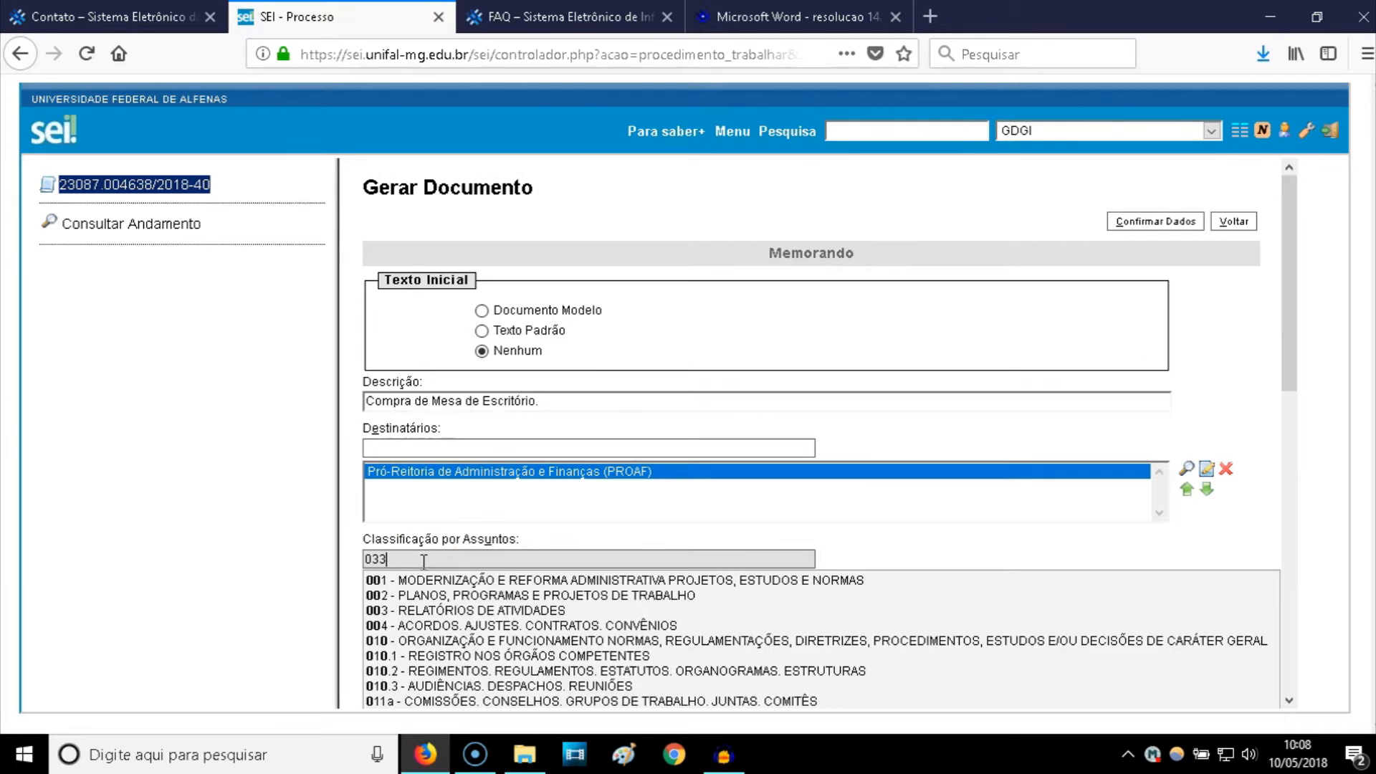
pyautogui.write('.11')
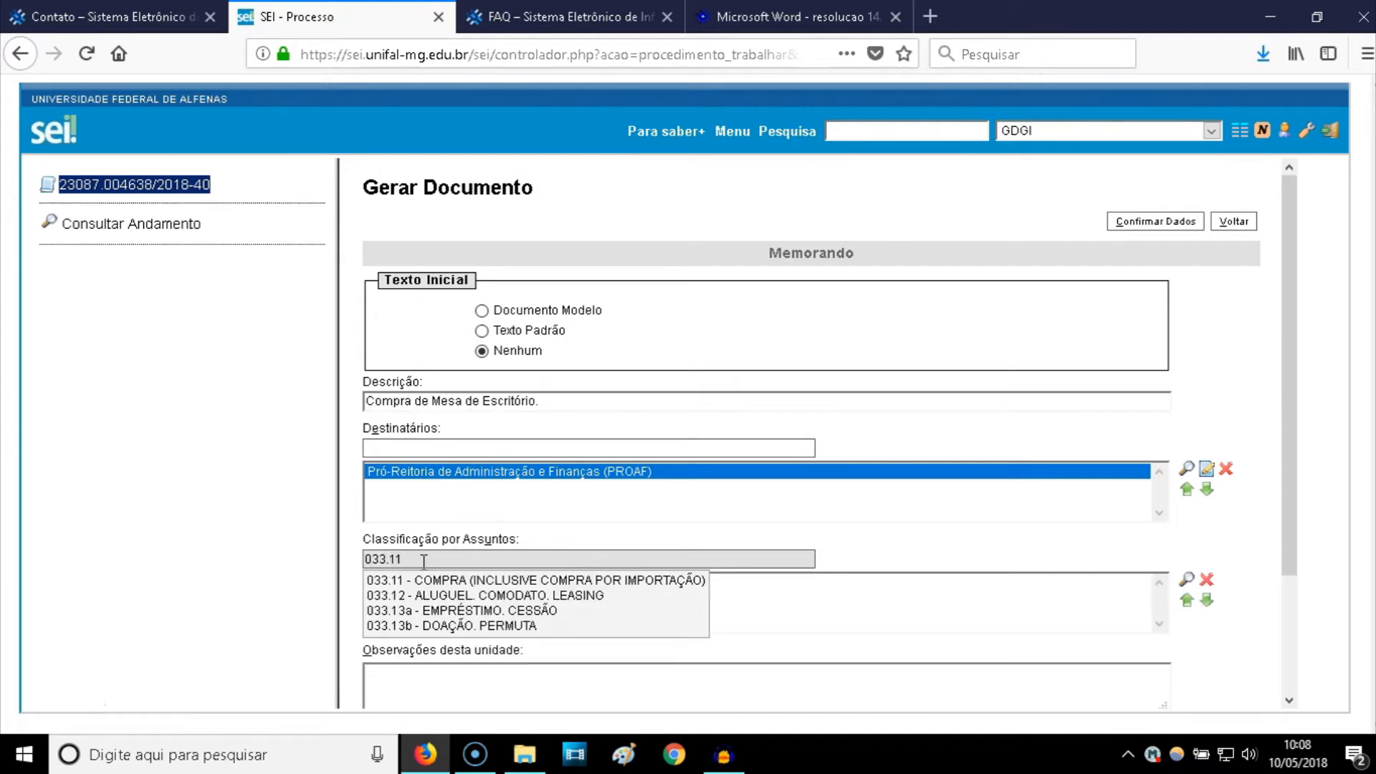
pyautogui.click(440, 586)
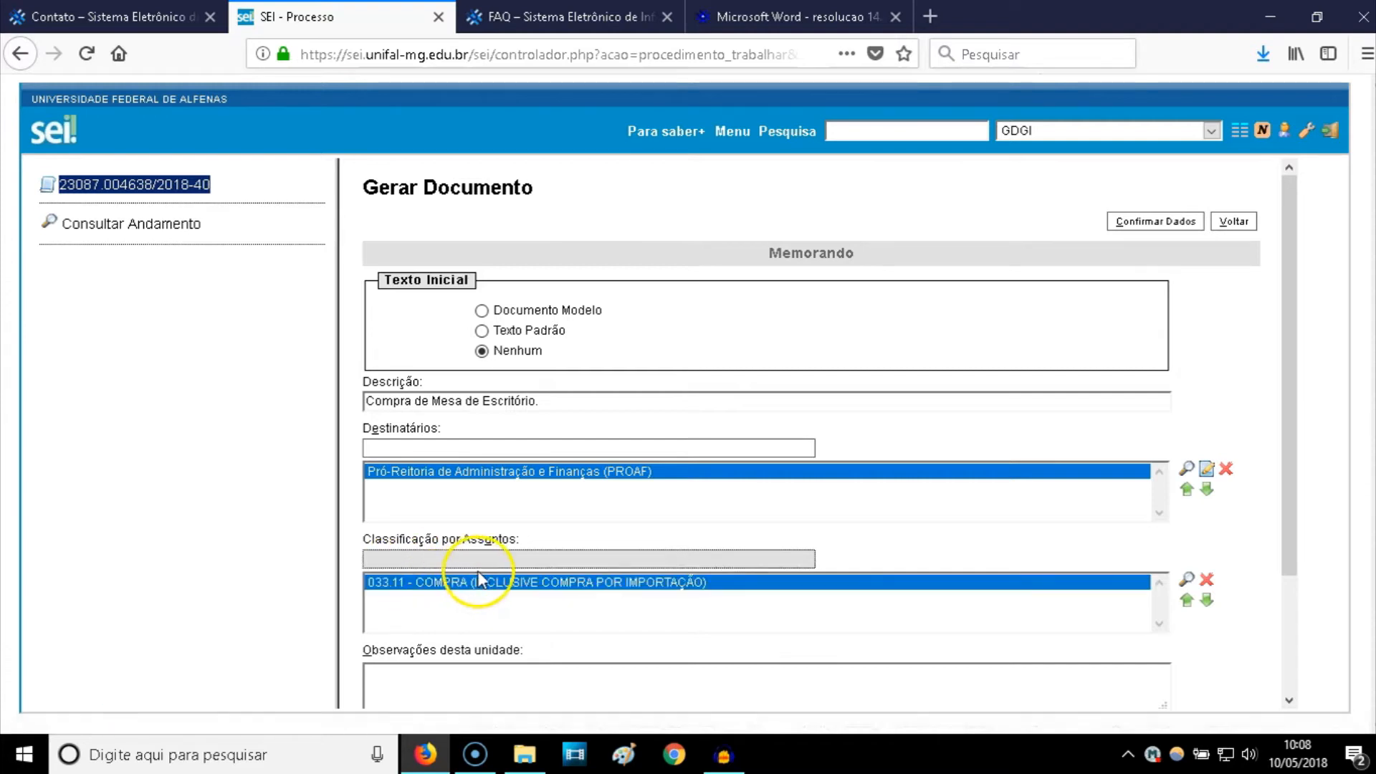
pyautogui.scroll(-3, 442, 588)
pyautogui.click(462, 545)
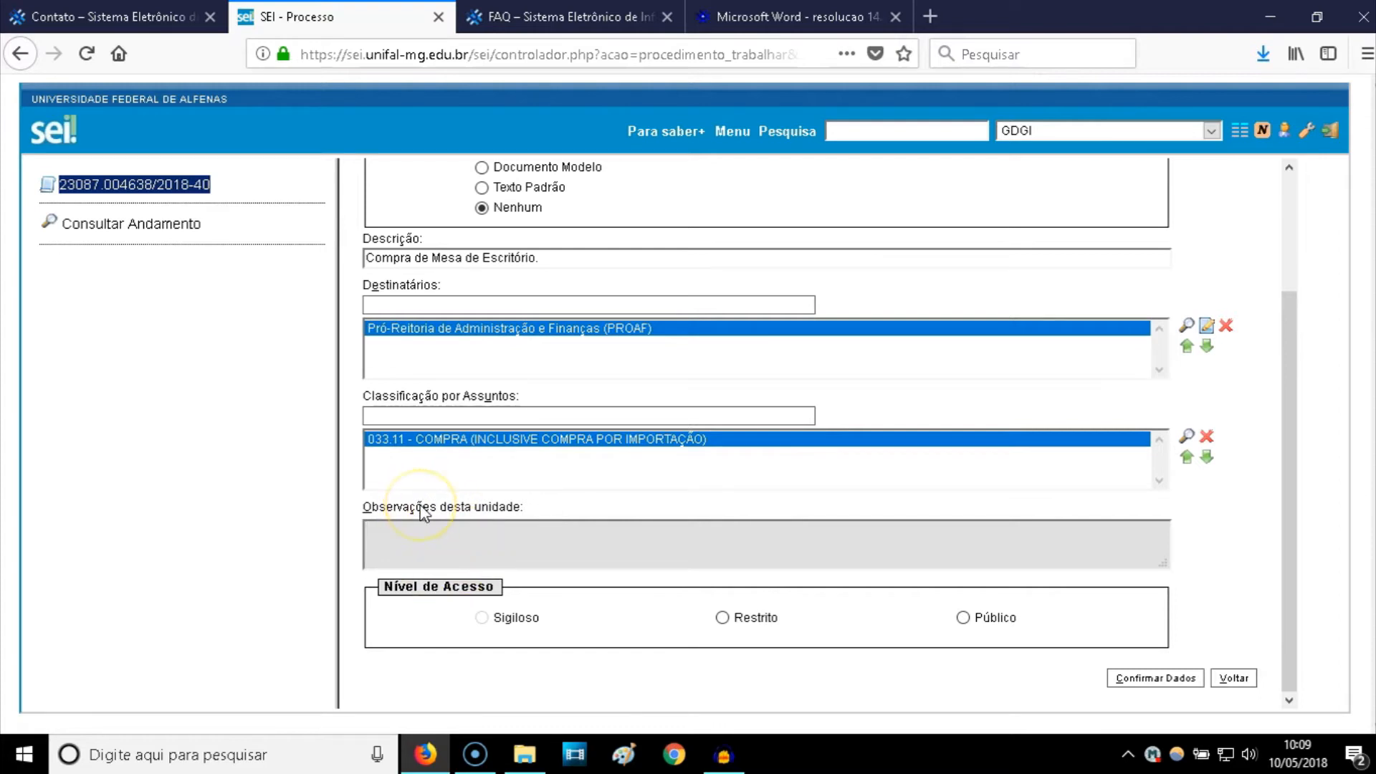
# - Enter 'Mesa de Escritório para Sala O-300' as the unit observation
pyautogui.write('Compr')
pyautogui.press('BackSpace')
pyautogui.press('BackSpace')
pyautogui.press('BackSpace')
pyautogui.press('BackSpace')
pyautogui.press('BackSpace')
pyautogui.write('Mesa de Escritório Sl')
pyautogui.press('BackSpace')
pyautogui.press('BackSpace')
pyautogui.write('para Sala')
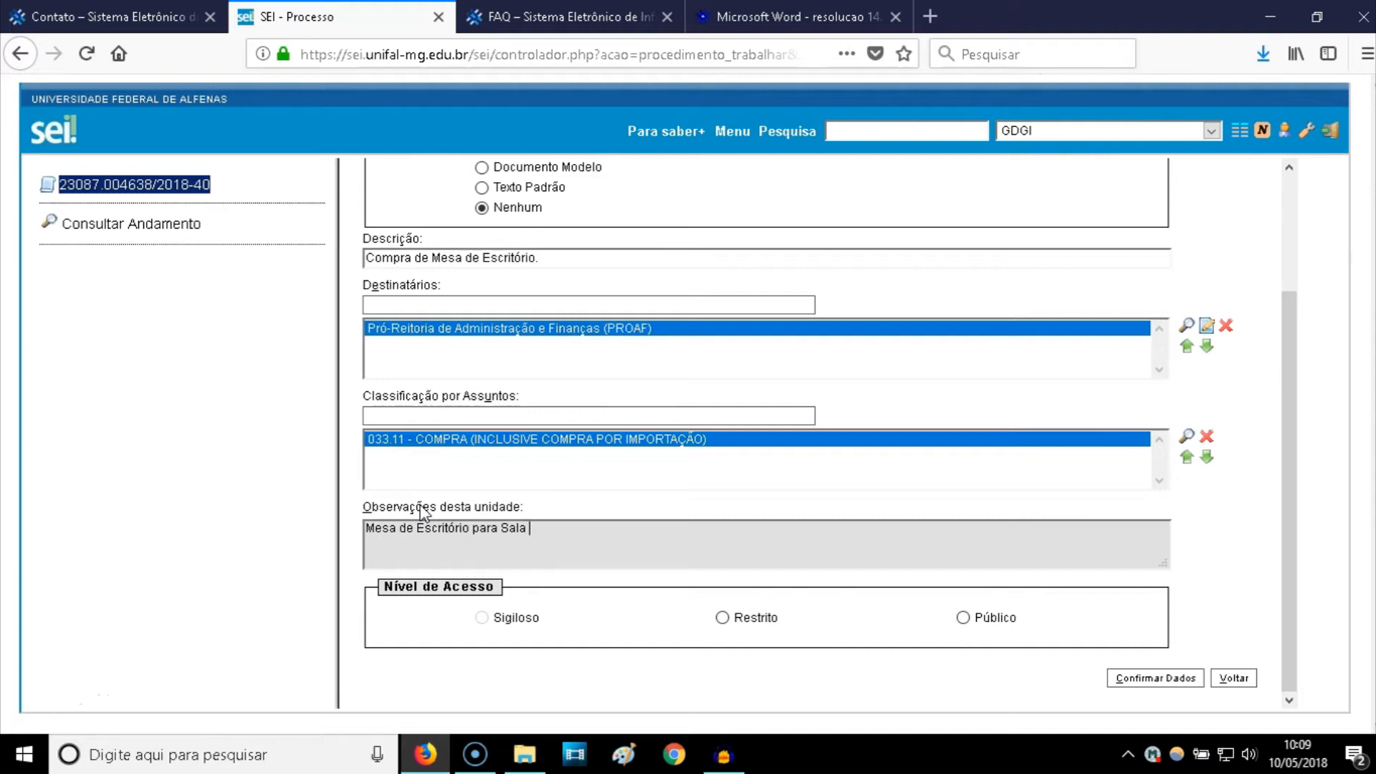
pyautogui.write(' o')
pyautogui.write('O-300')
pyautogui.click(407, 530)
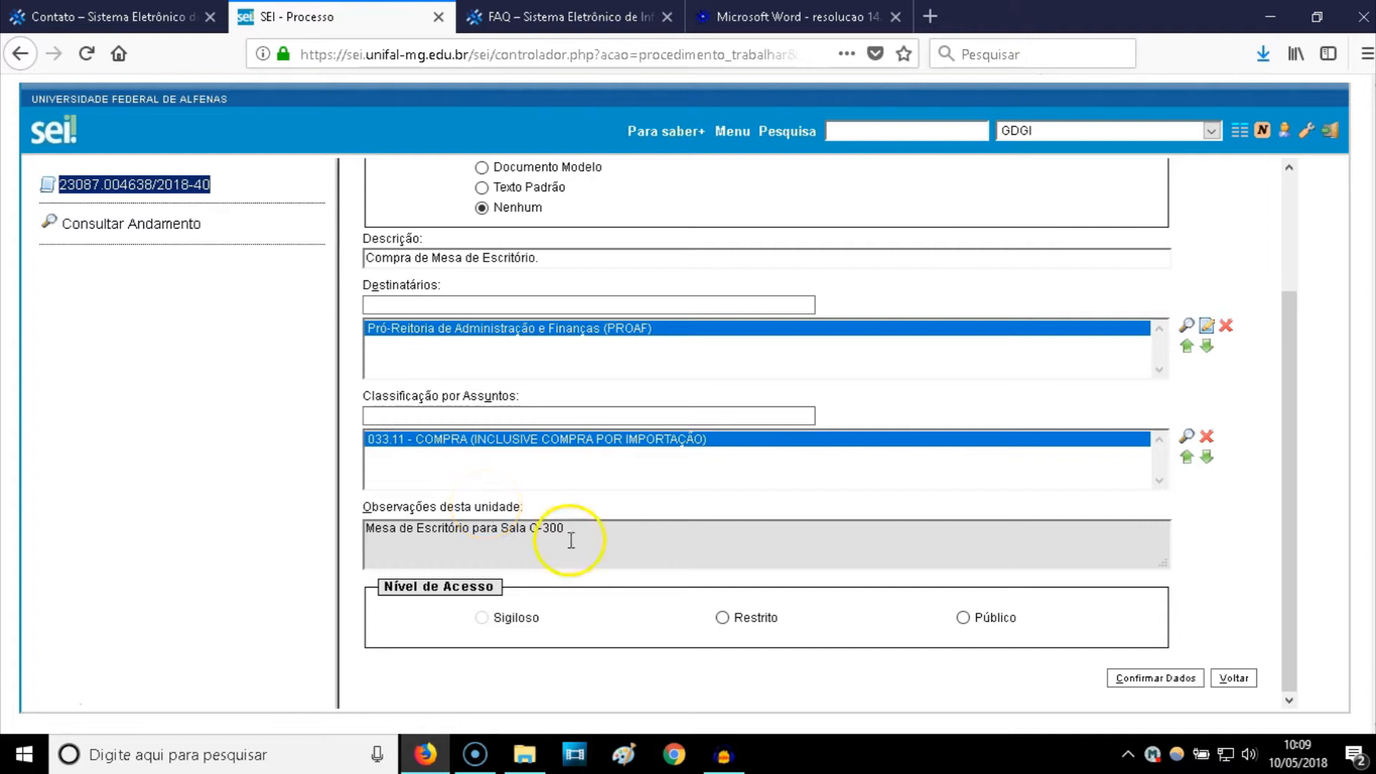
# - Set the memo's access level to Público and confirm its data
pyautogui.click(722, 620)
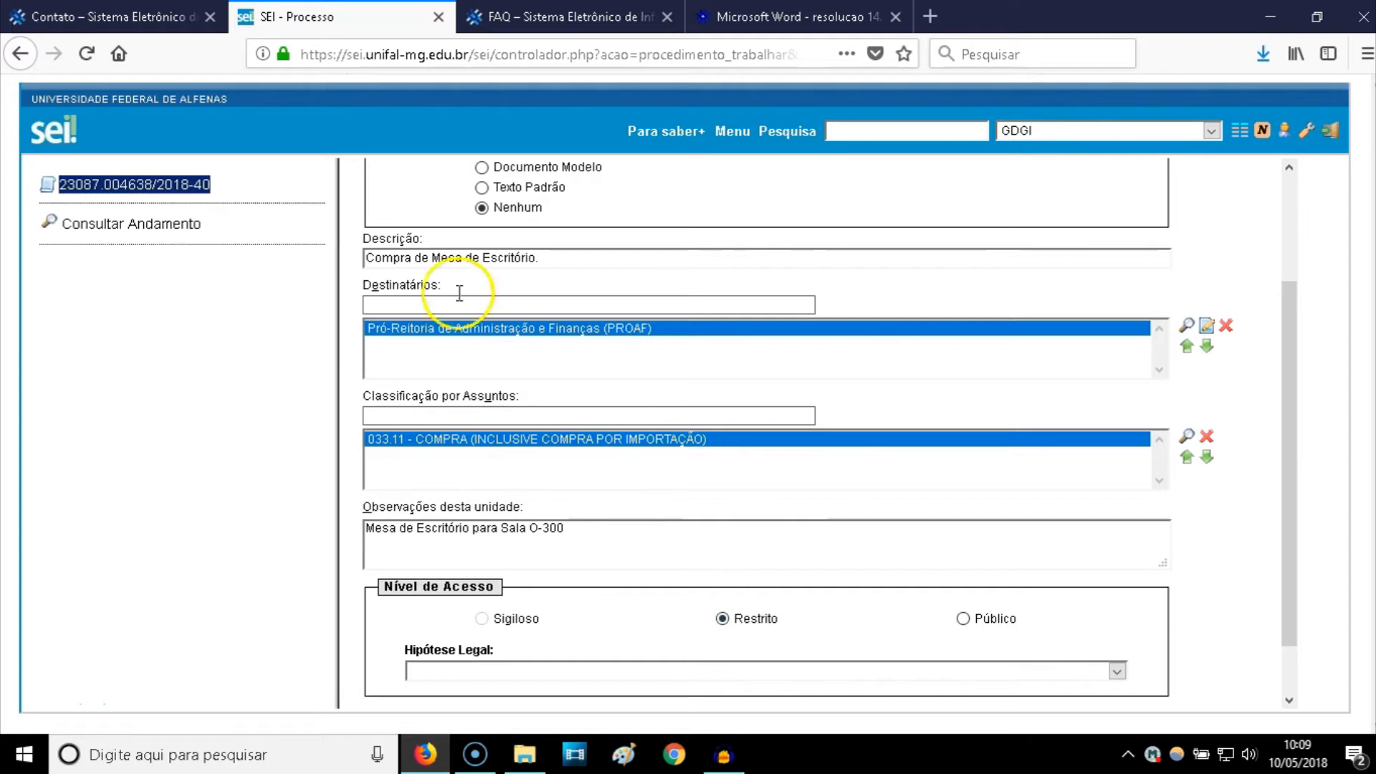
pyautogui.click(964, 619)
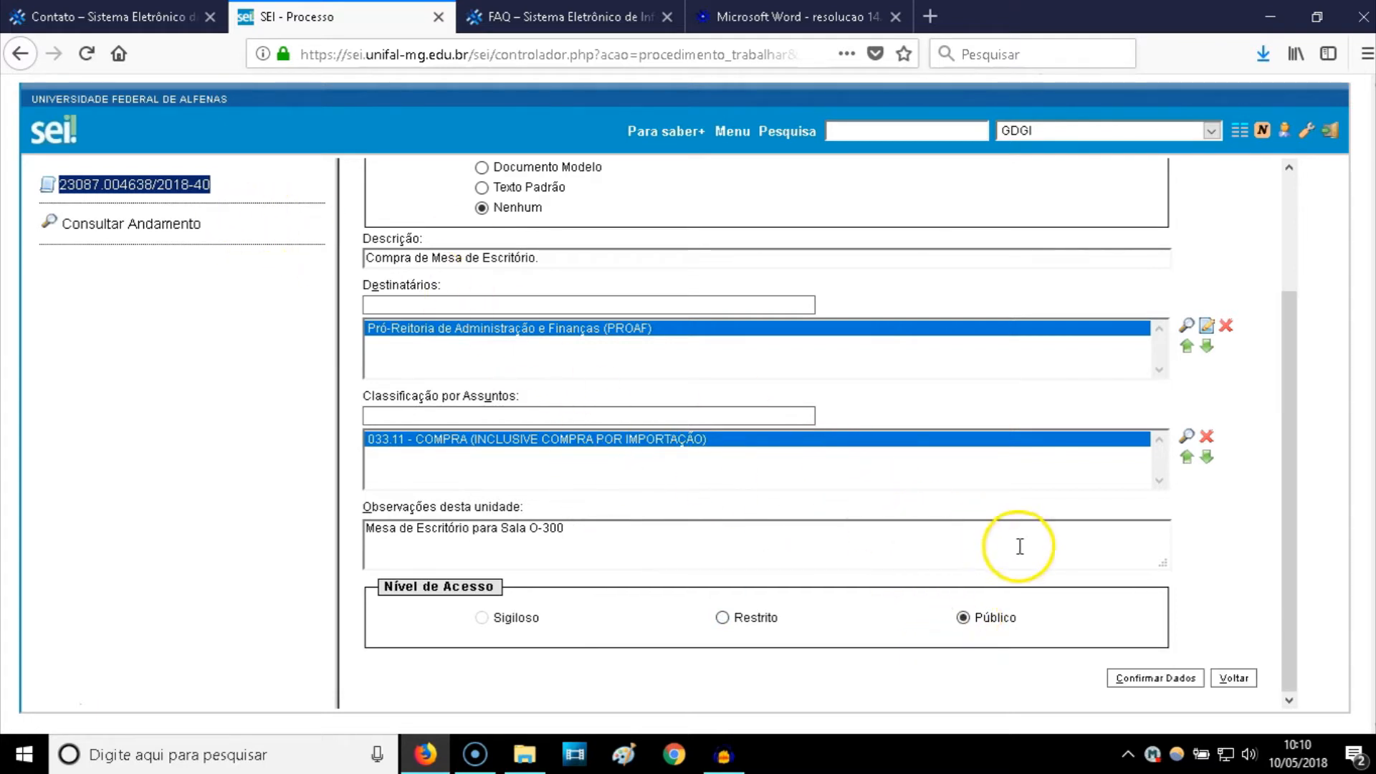
pyautogui.click(1146, 681)
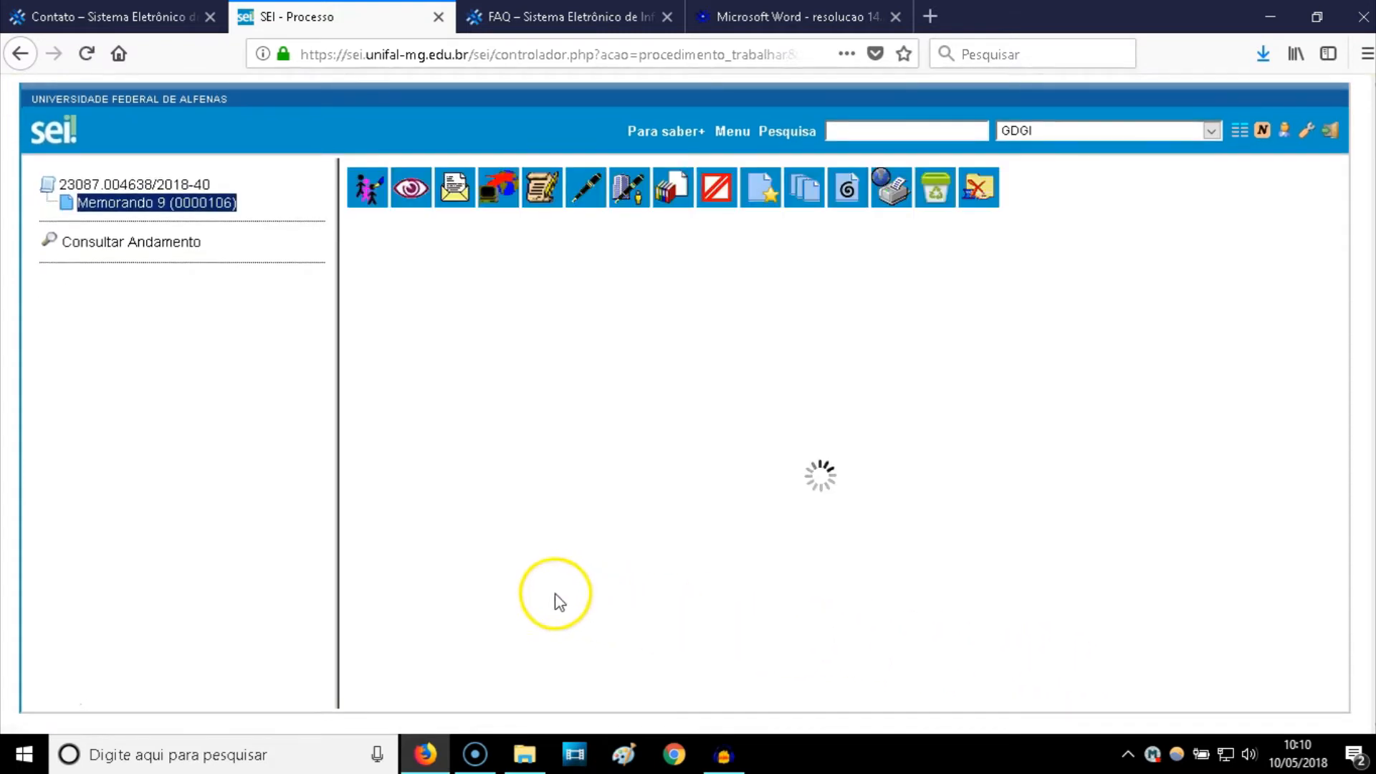
pyautogui.click(48, 695)
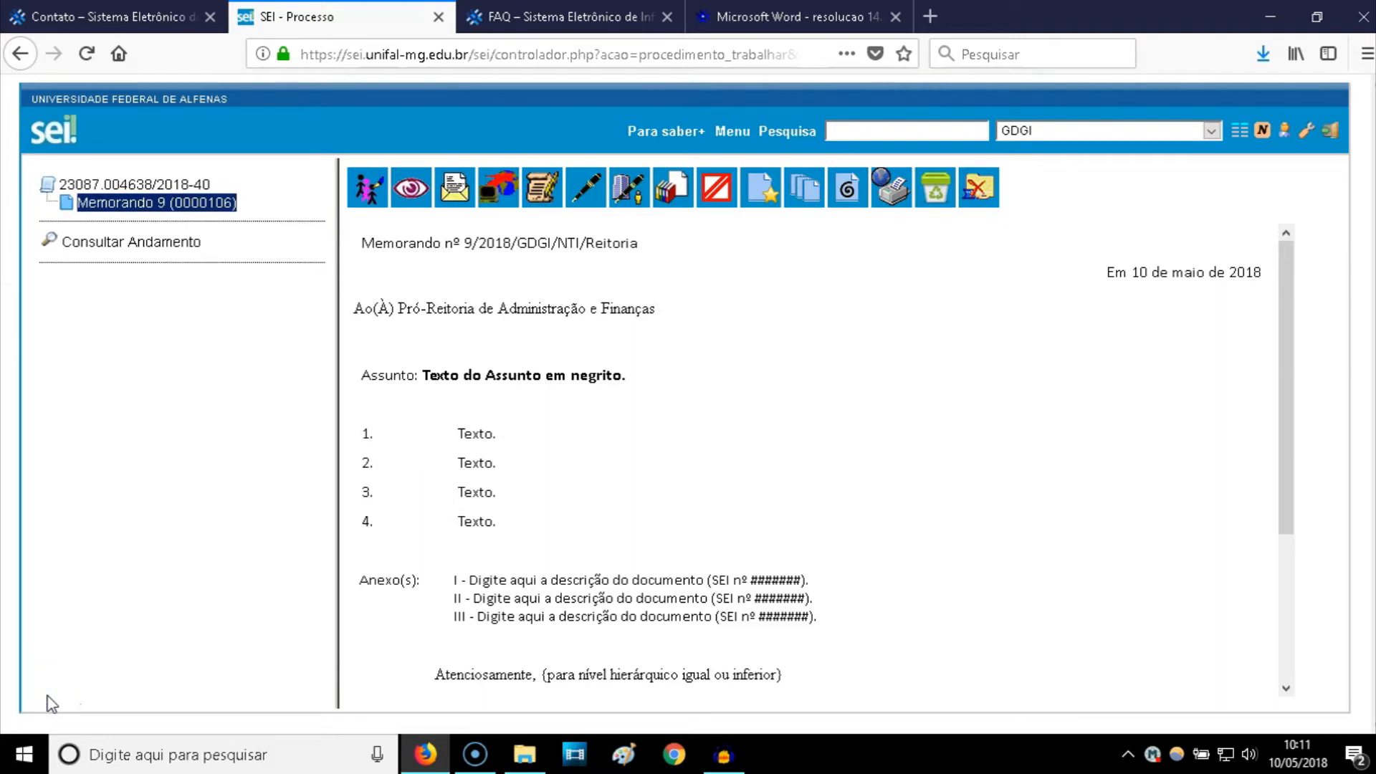
pyautogui.click(93, 187)
pyautogui.click(106, 207)
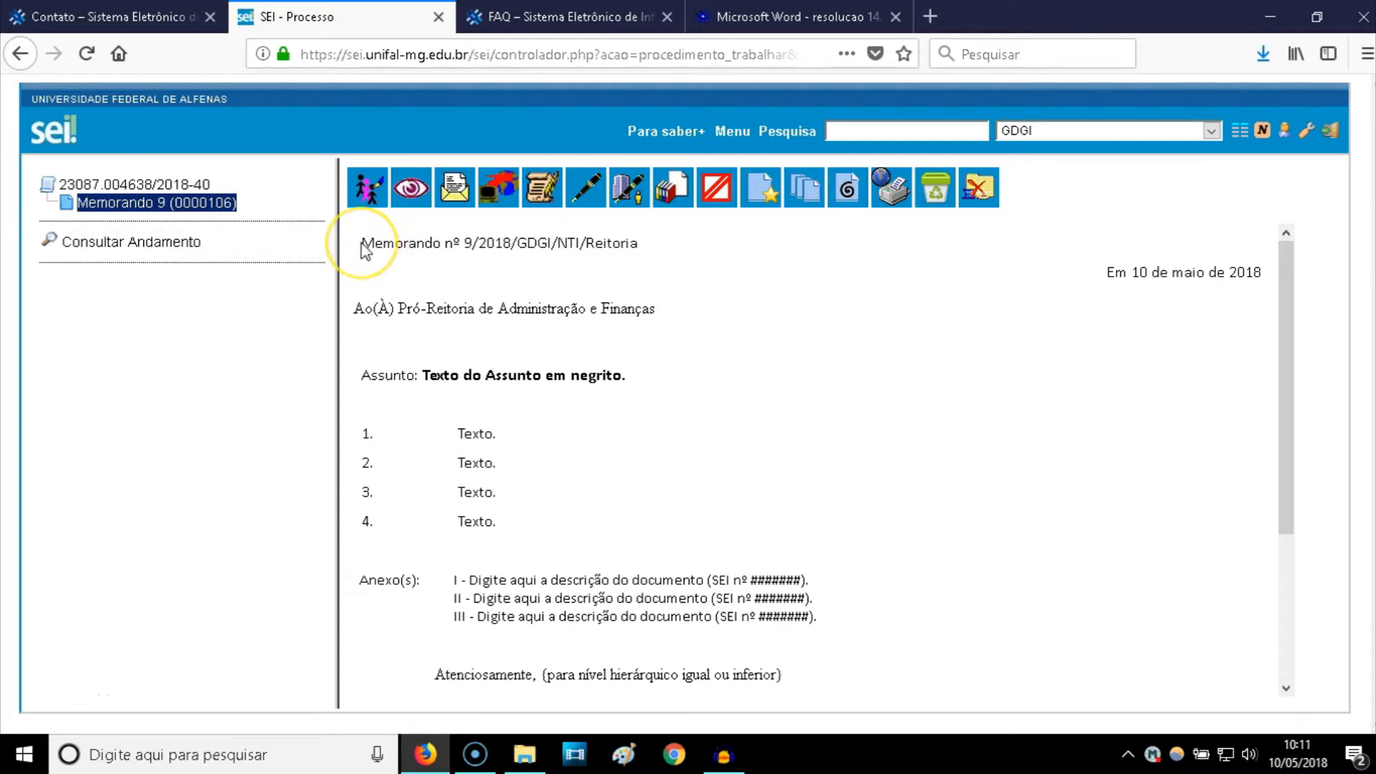
pyautogui.moveTo(361, 243); pyautogui.dragTo(456, 238)
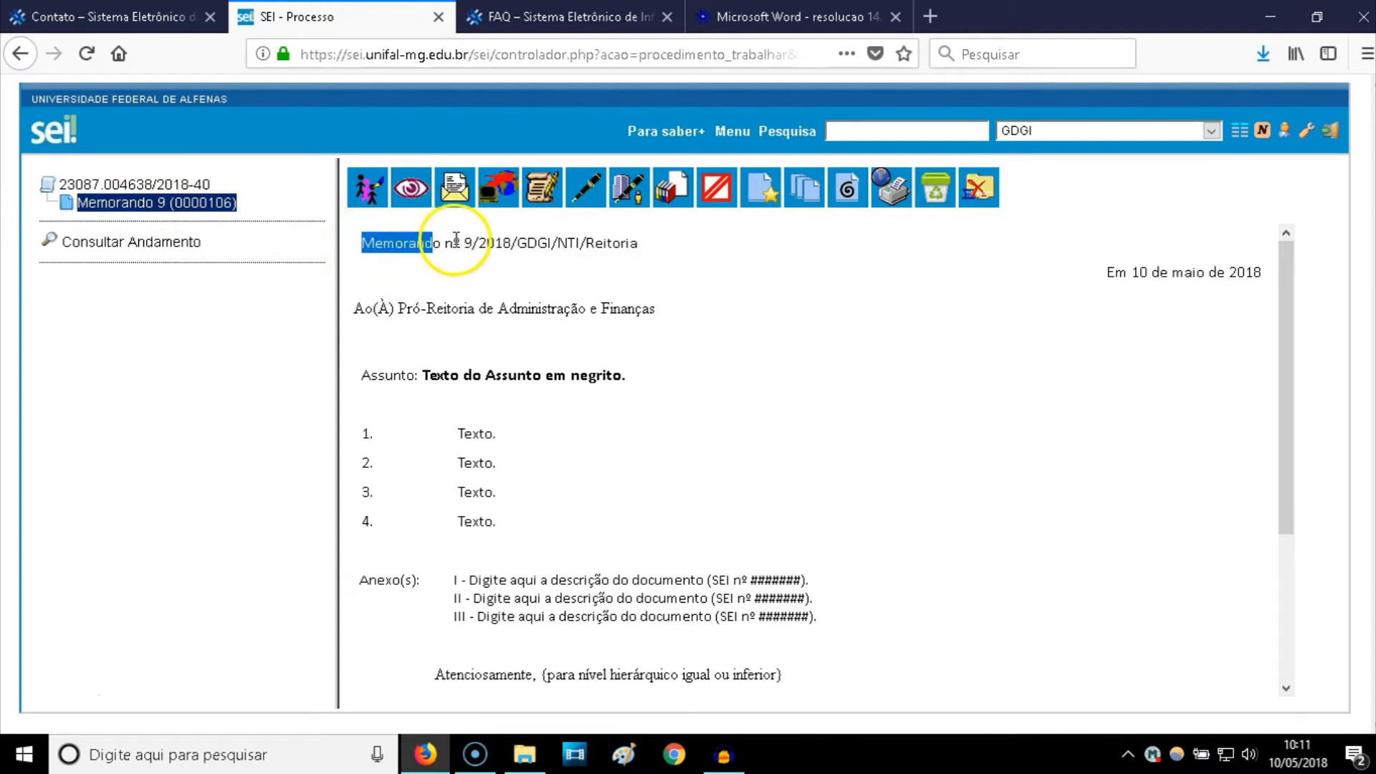
pyautogui.click(457, 239)
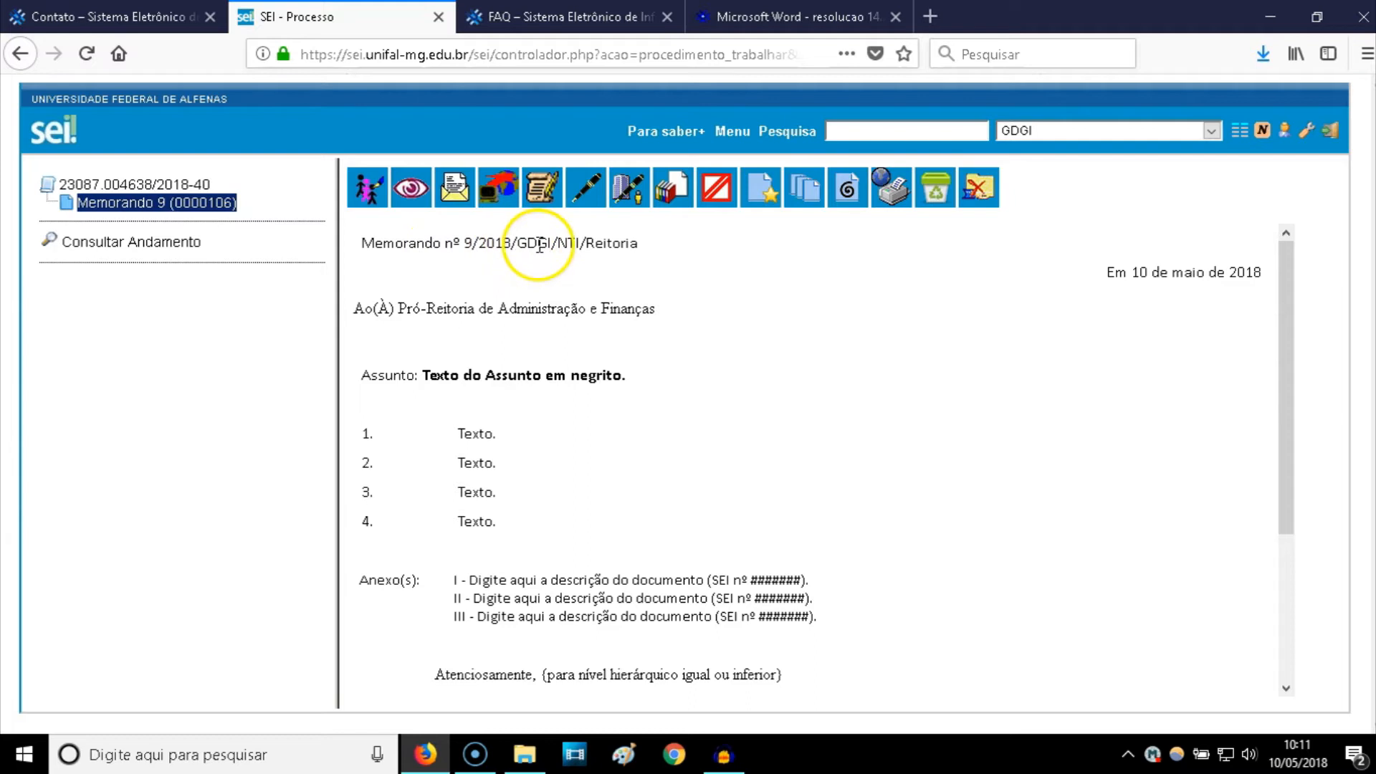
pyautogui.moveTo(538, 242); pyautogui.dragTo(630, 243)
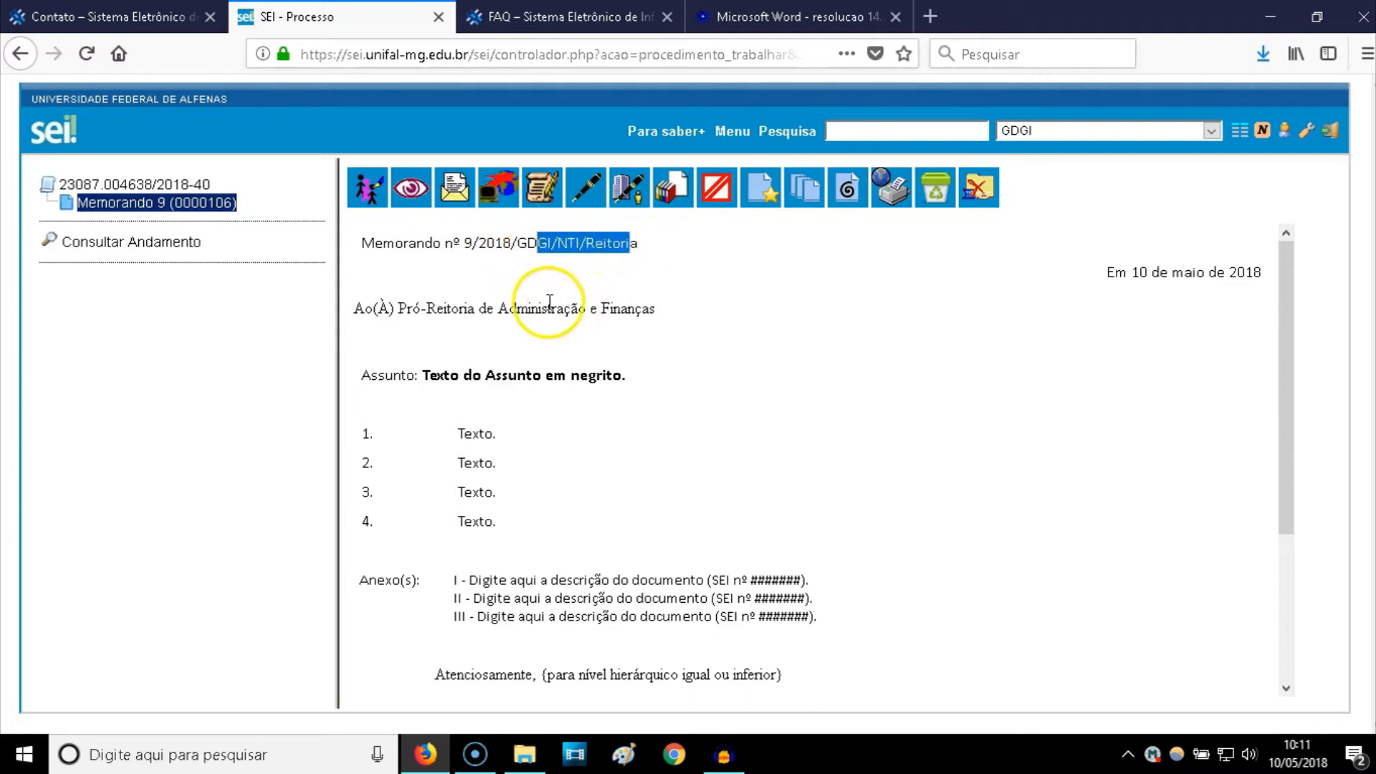
pyautogui.moveTo(354, 308); pyautogui.dragTo(656, 308)
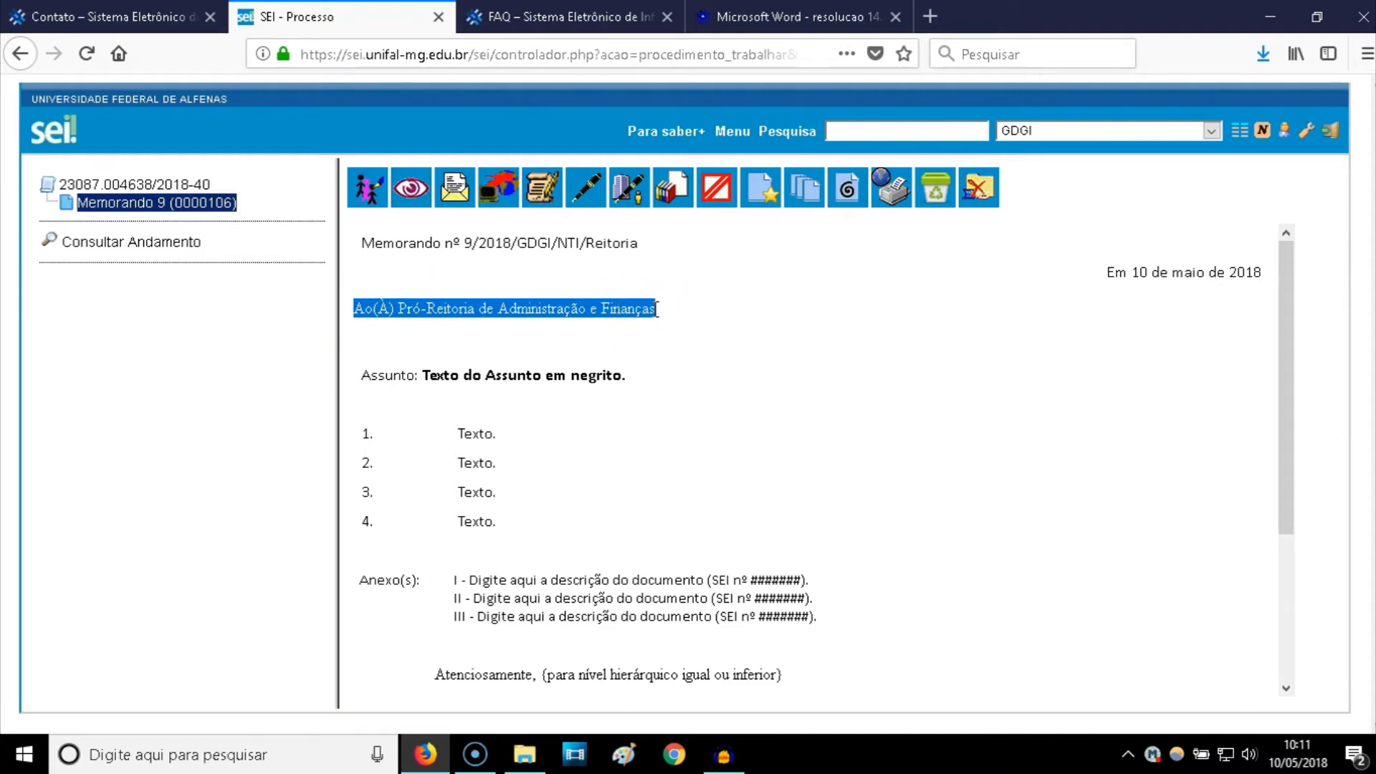
pyautogui.click(614, 324)
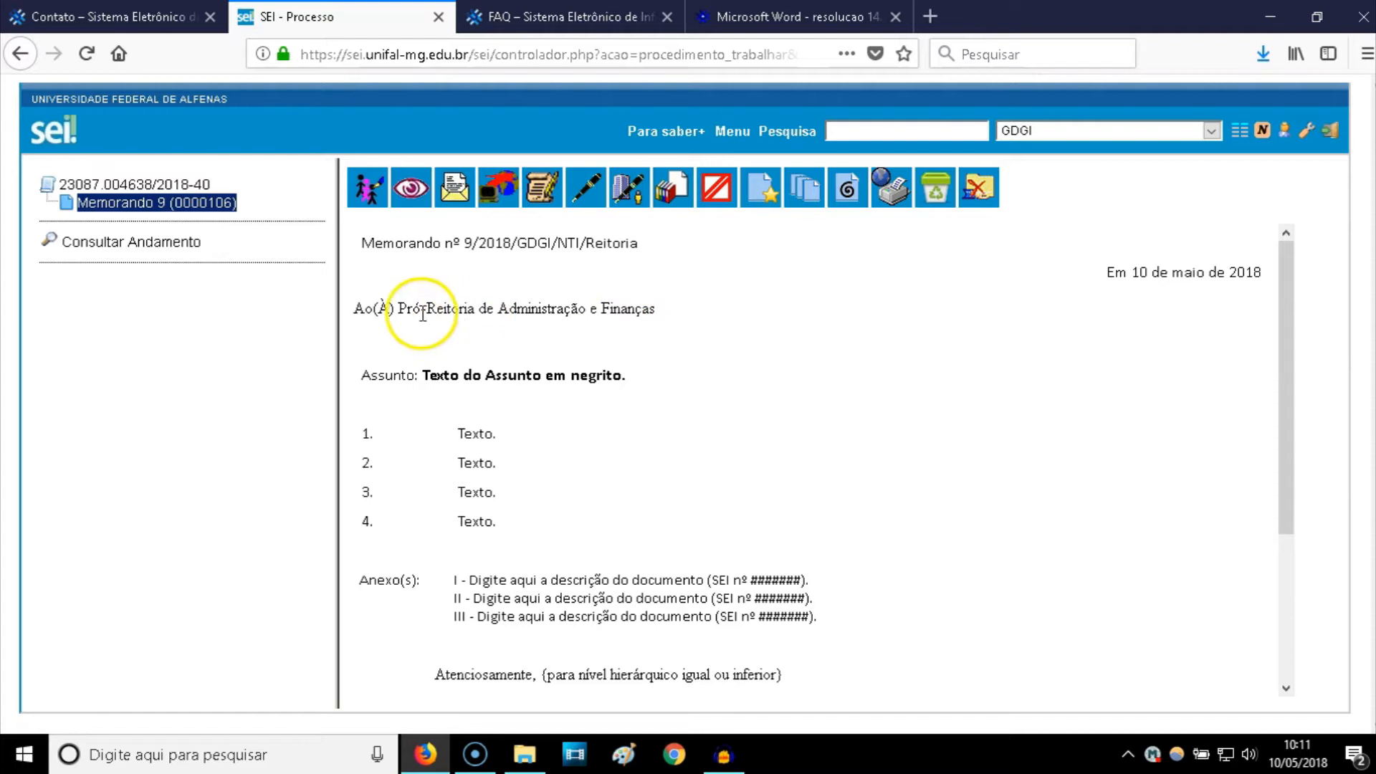
pyautogui.moveTo(357, 311); pyautogui.dragTo(656, 308)
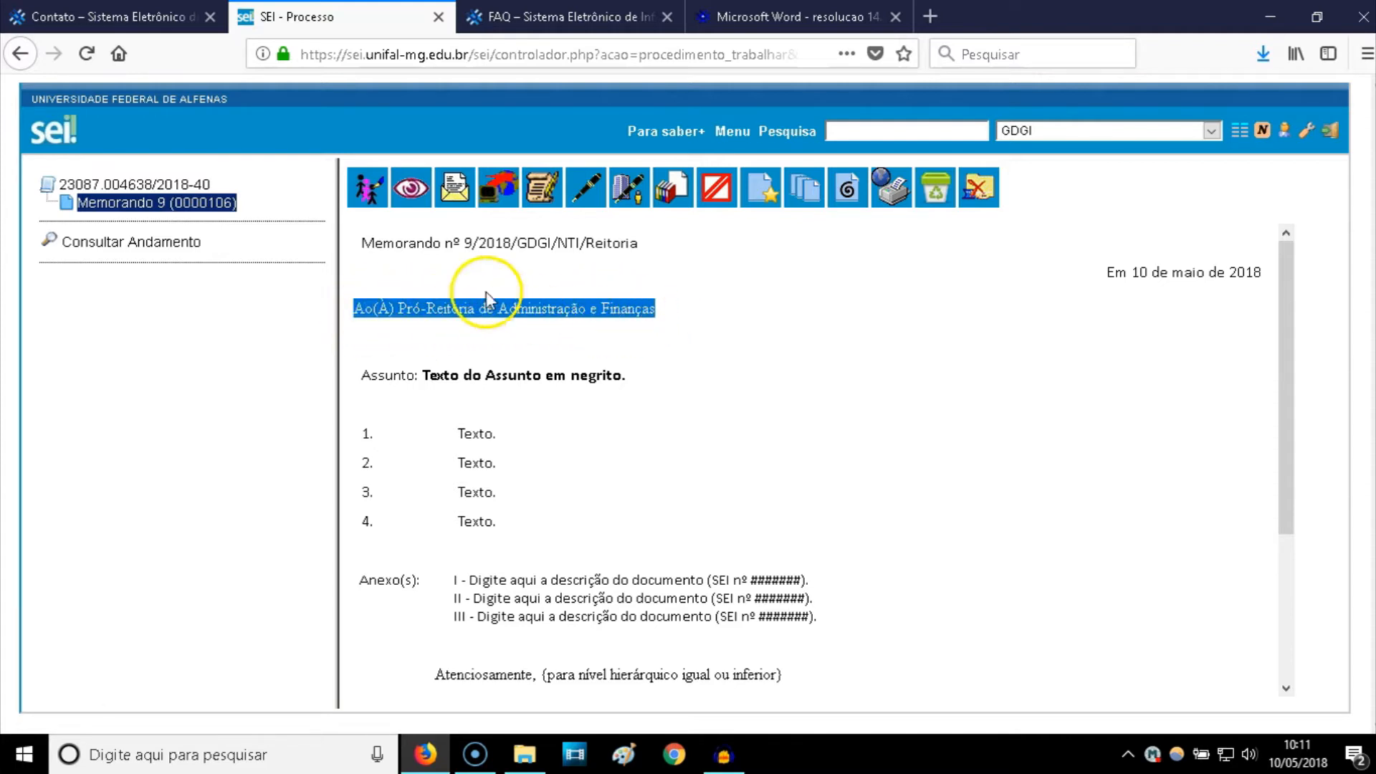
# - In the memo's data, add PROGEPE as a recipient and remove PROAF
pyautogui.click(371, 200)
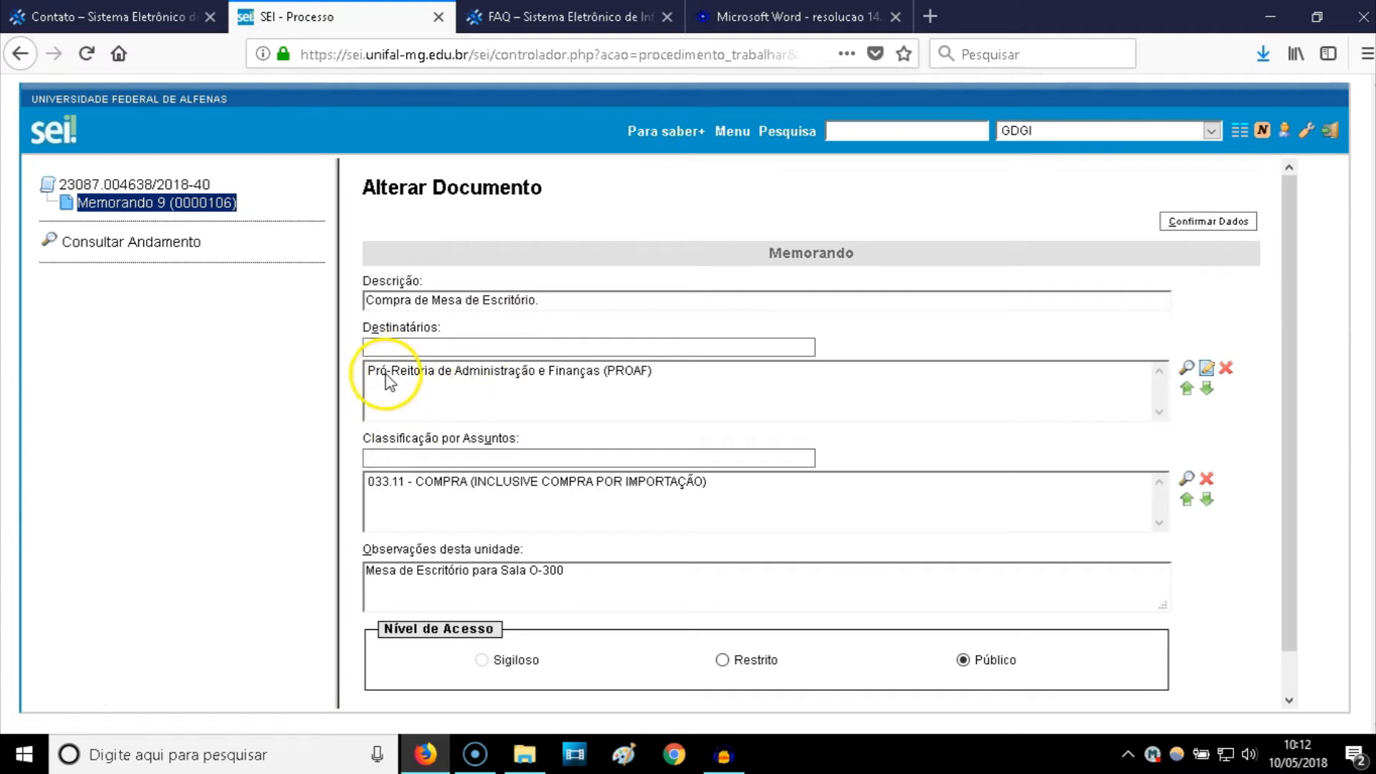
pyautogui.click(670, 379)
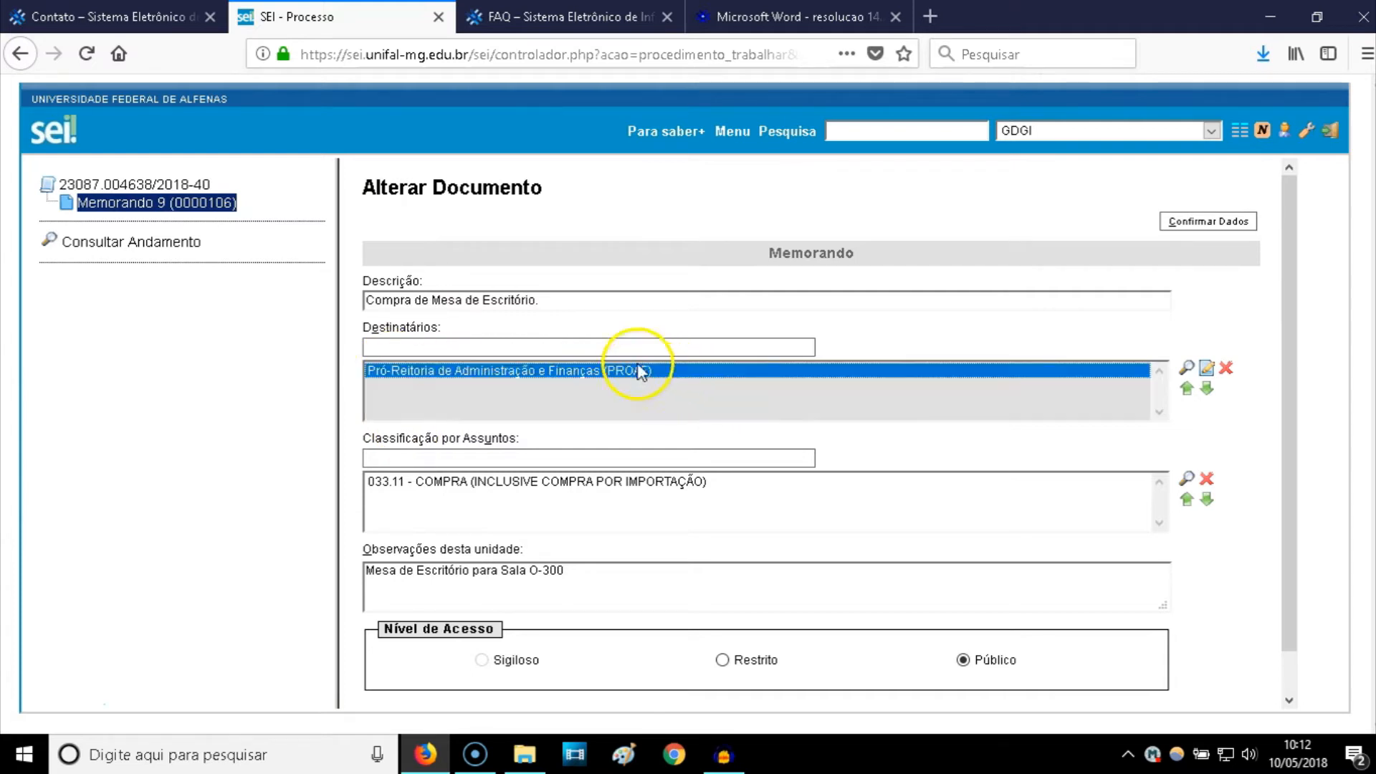
pyautogui.click(581, 347)
pyautogui.write('peog')
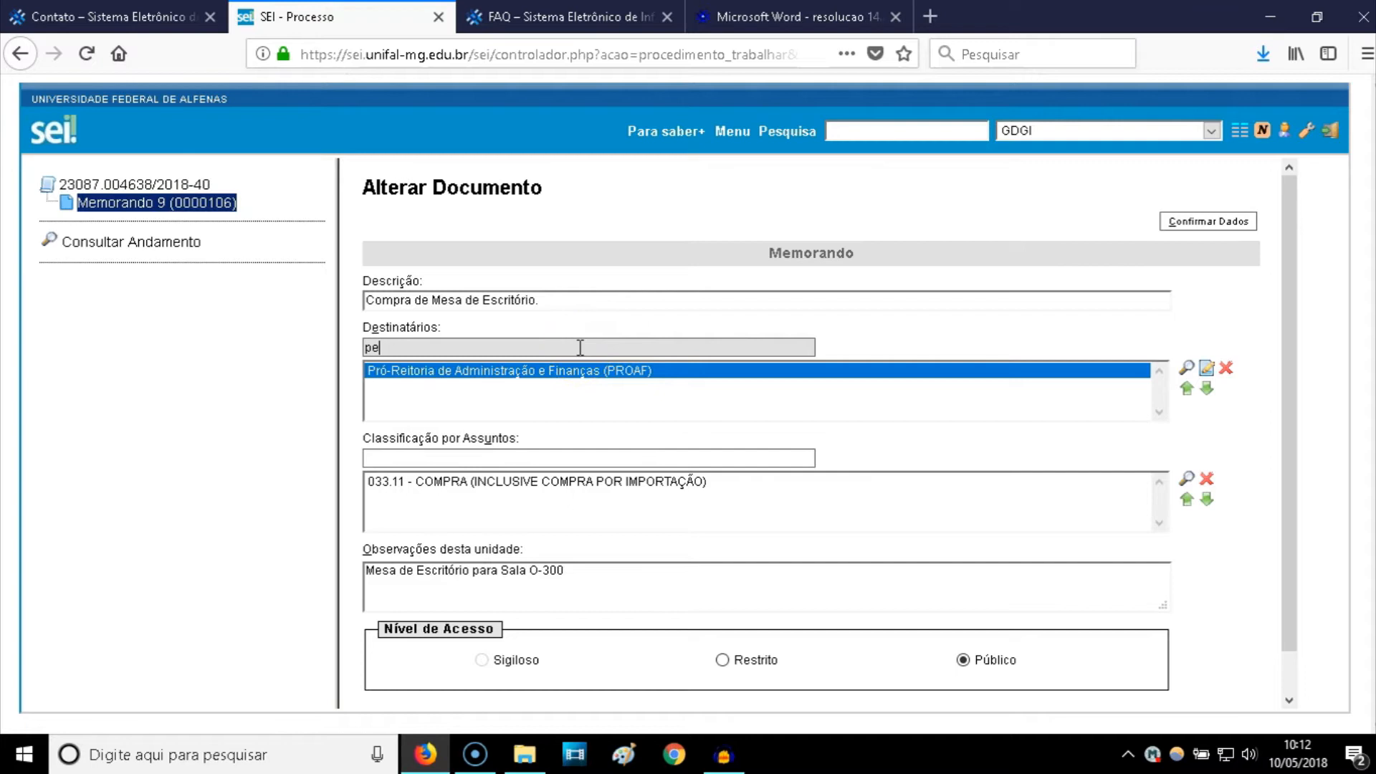
pyautogui.press('BackSpace')
pyautogui.press('BackSpace')
pyautogui.click(571, 364)
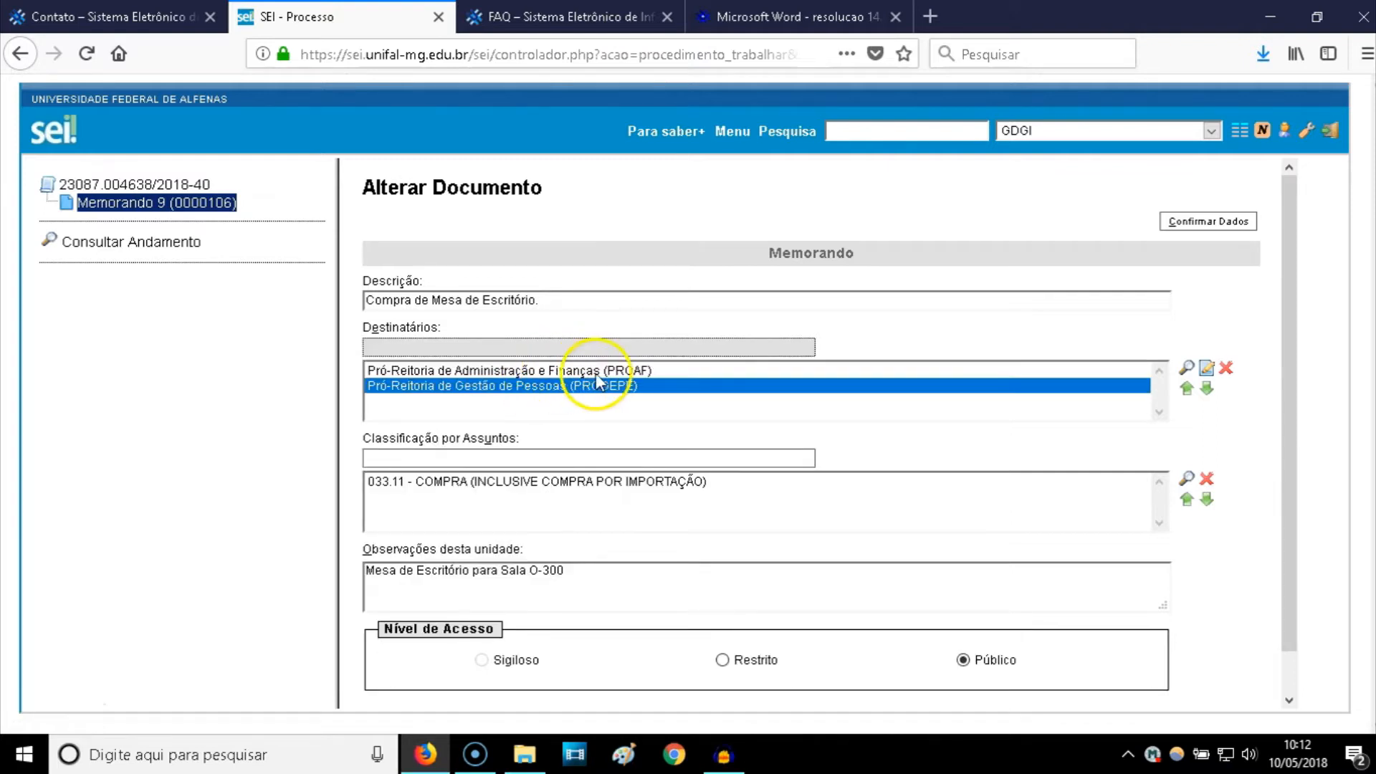
pyautogui.click(584, 369)
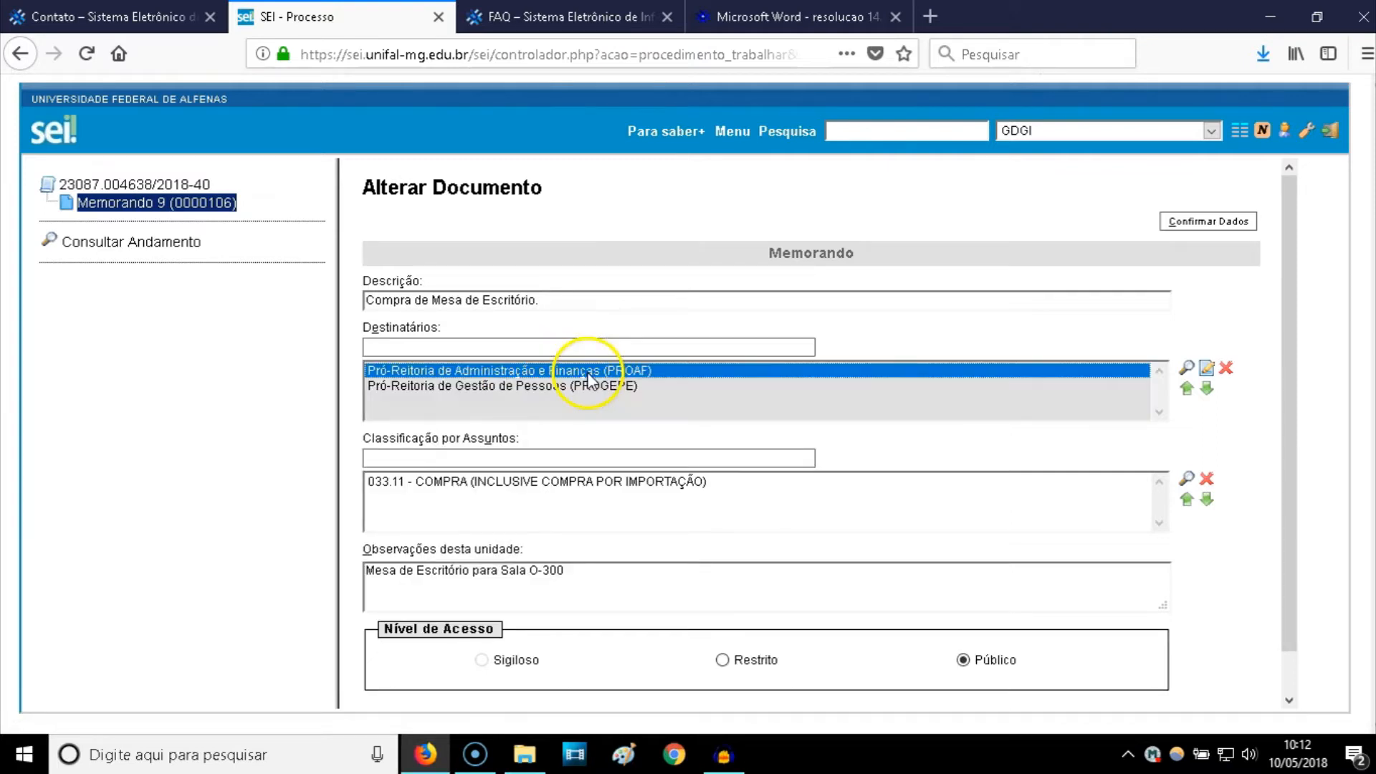
pyautogui.click(1225, 369)
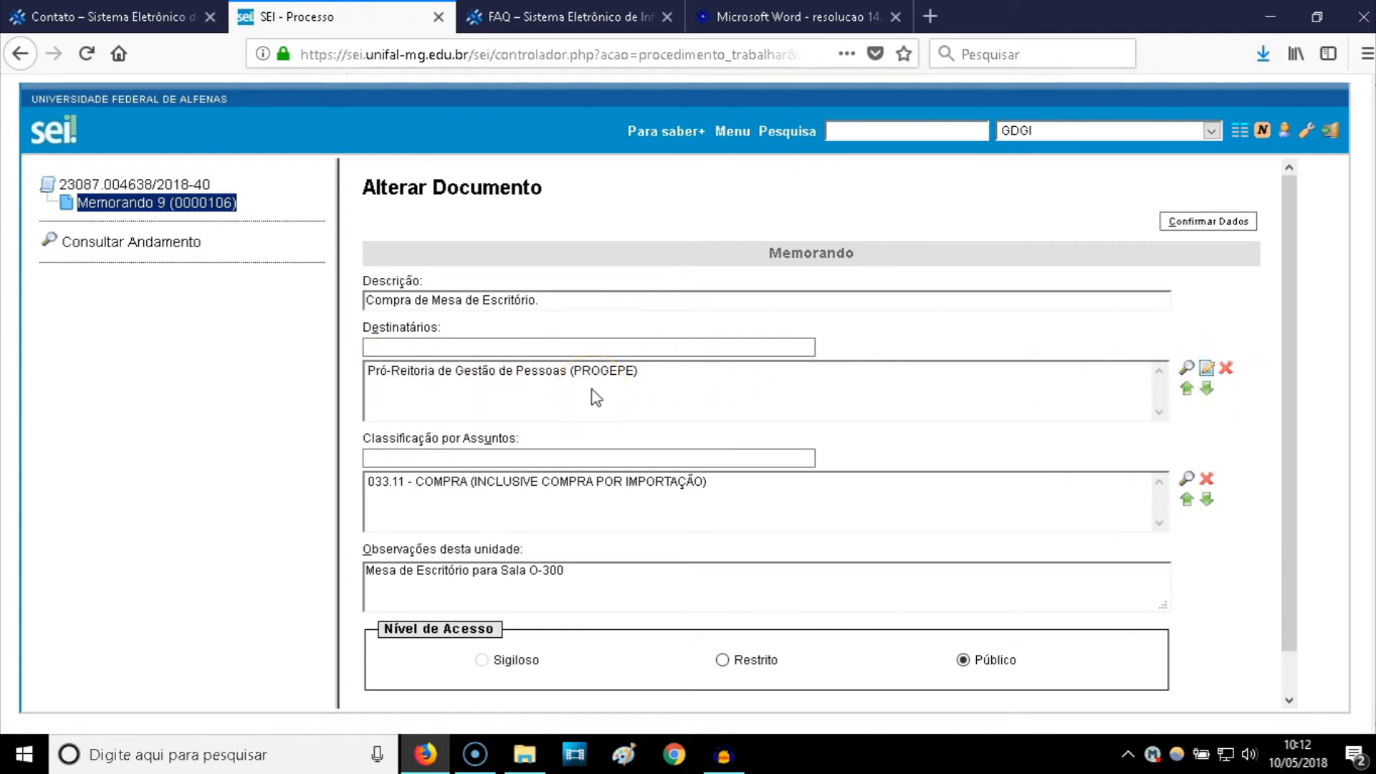
# - Re-add PROAF as a recipient and remove PROGEPE
pyautogui.click(524, 353)
pyautogui.write('Proaf')
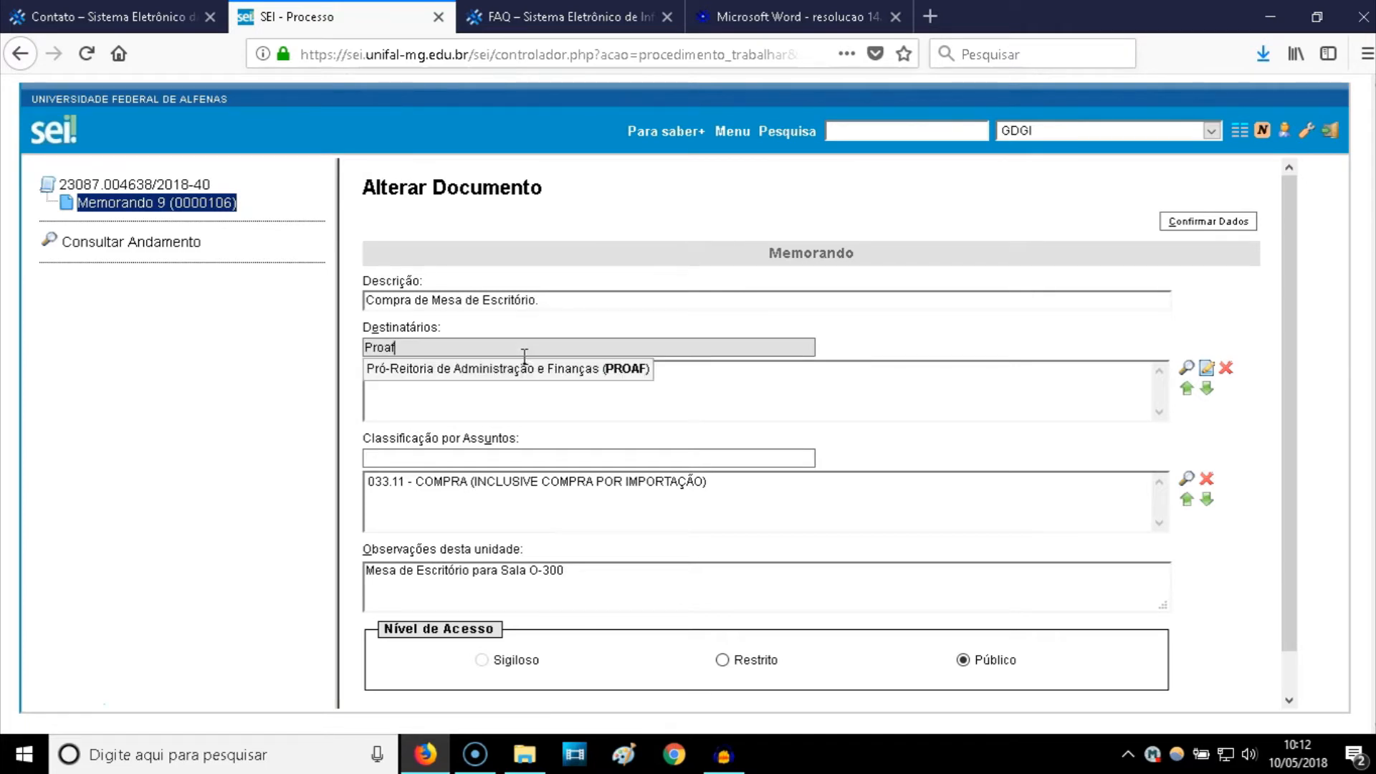
pyautogui.click(522, 378)
pyautogui.click(542, 370)
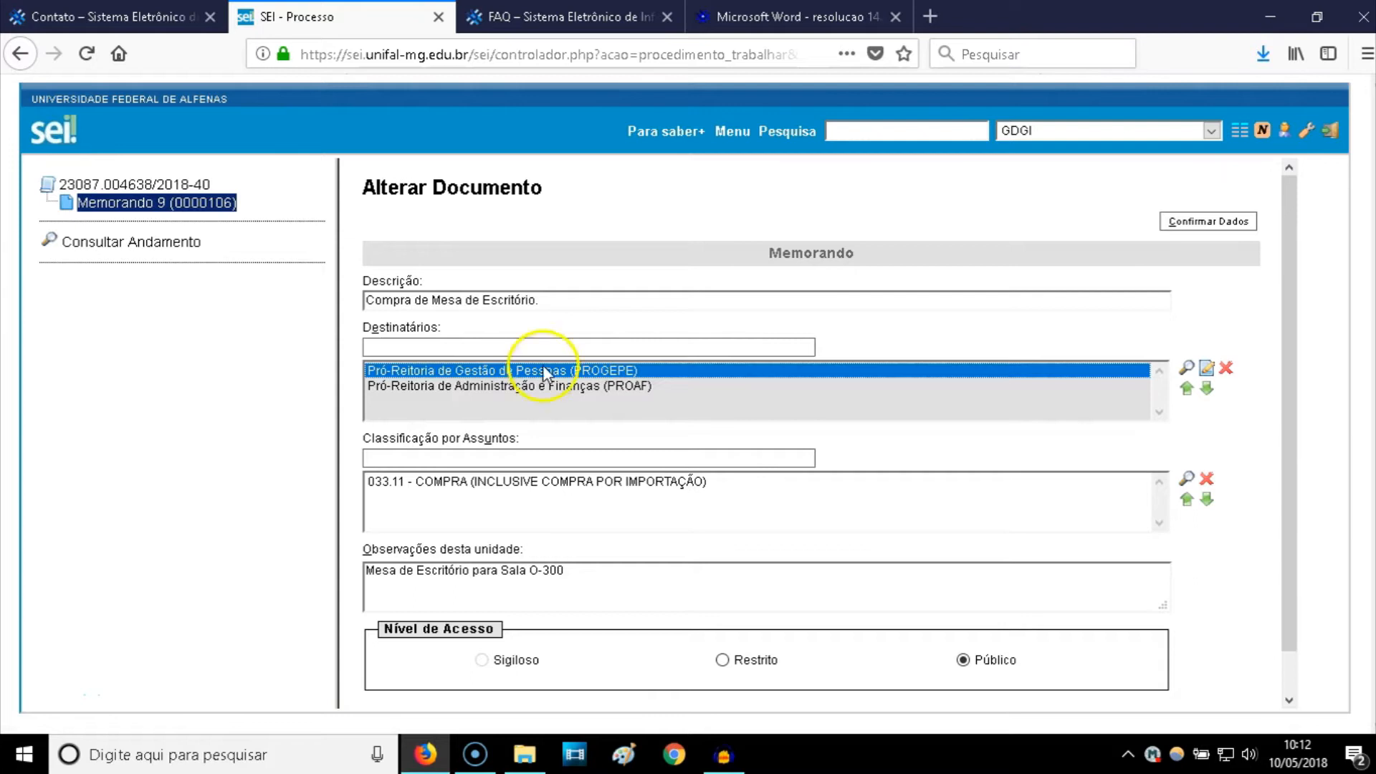
pyautogui.click(1228, 369)
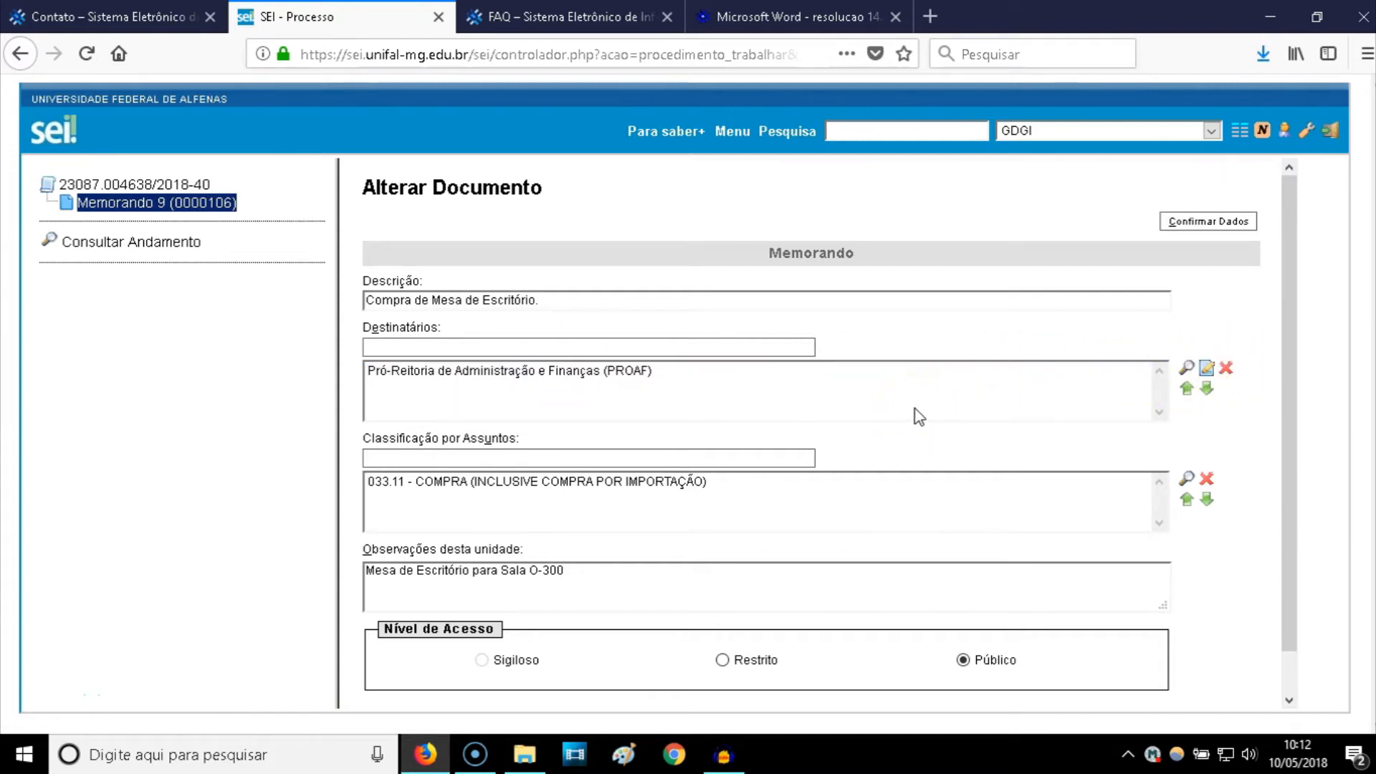
pyautogui.scroll(-1, 863, 430)
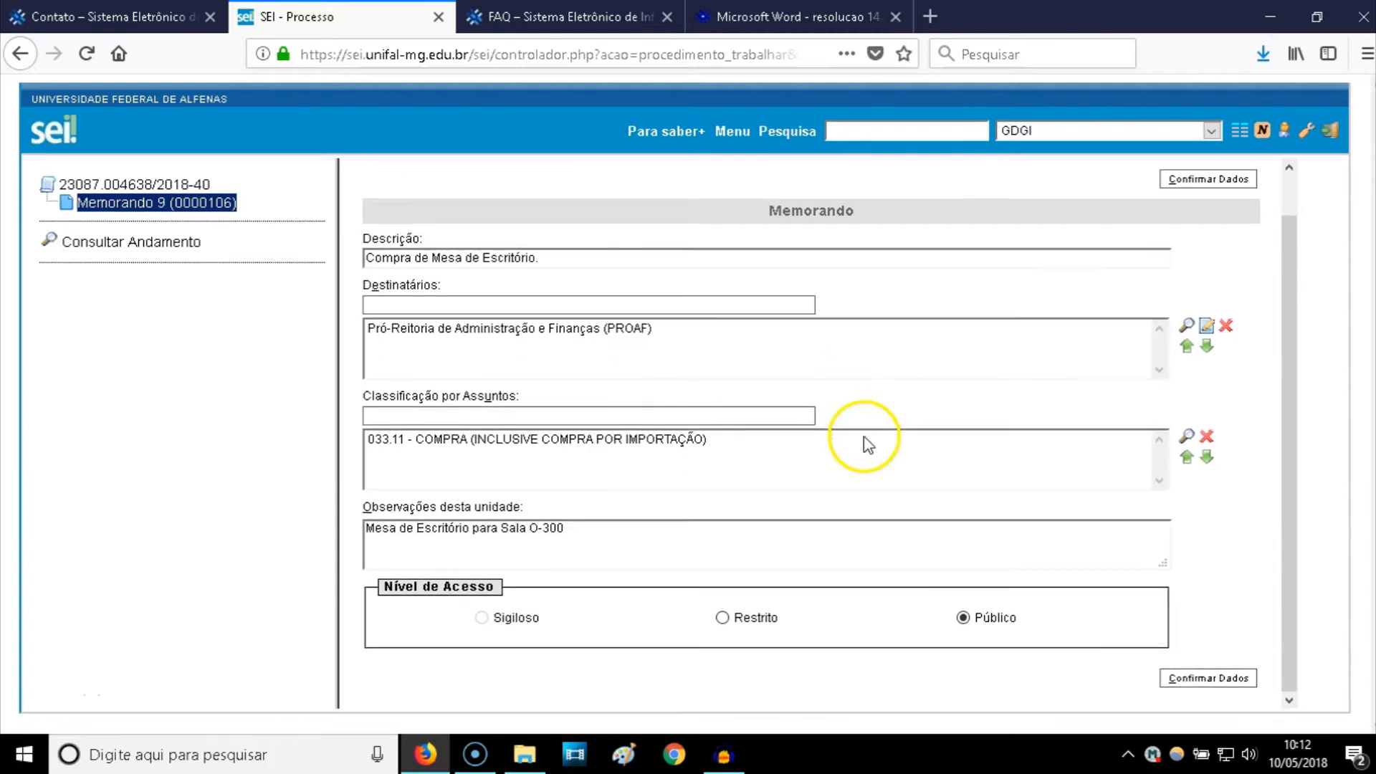
# - Save the updated details, review Memorando 9's PROAF addressee and subject, and open its editor
pyautogui.click(1193, 185)
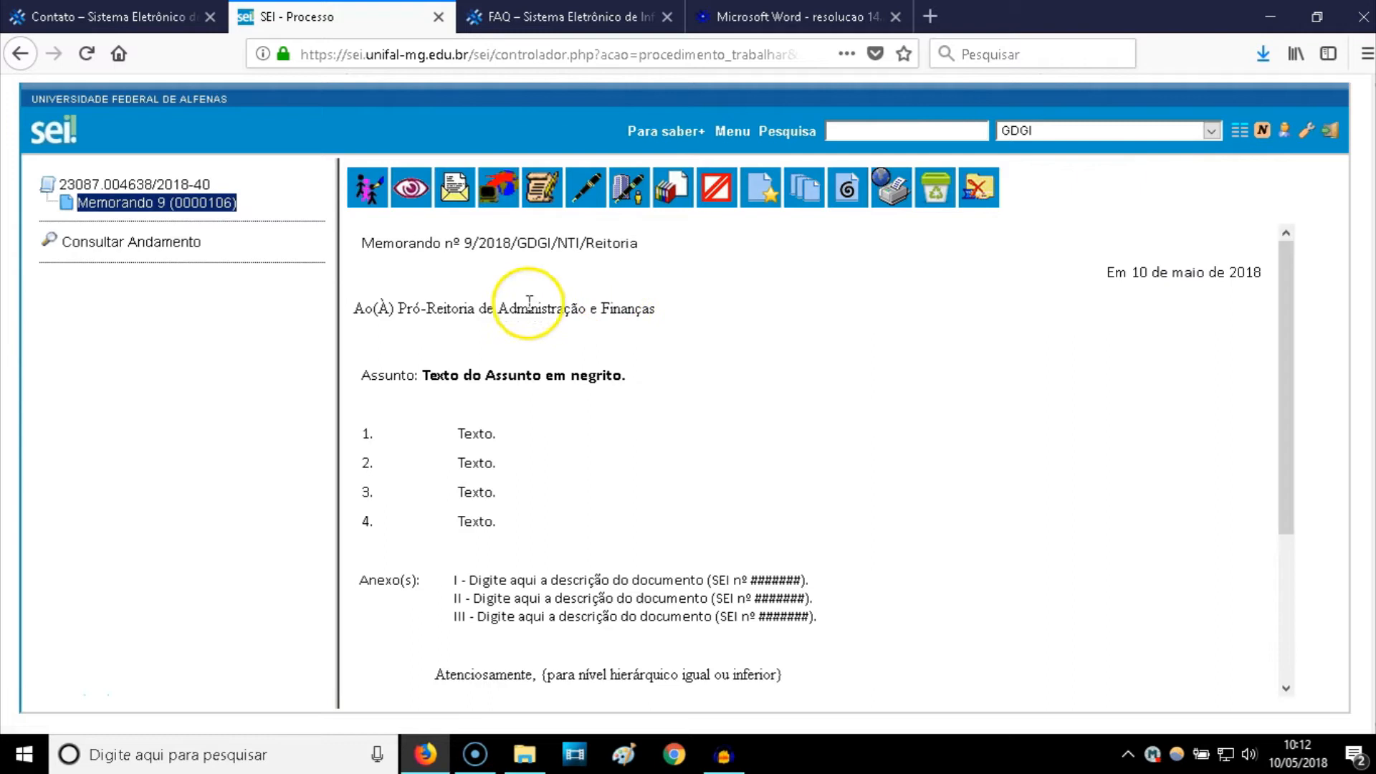
pyautogui.moveTo(357, 305); pyautogui.dragTo(667, 311)
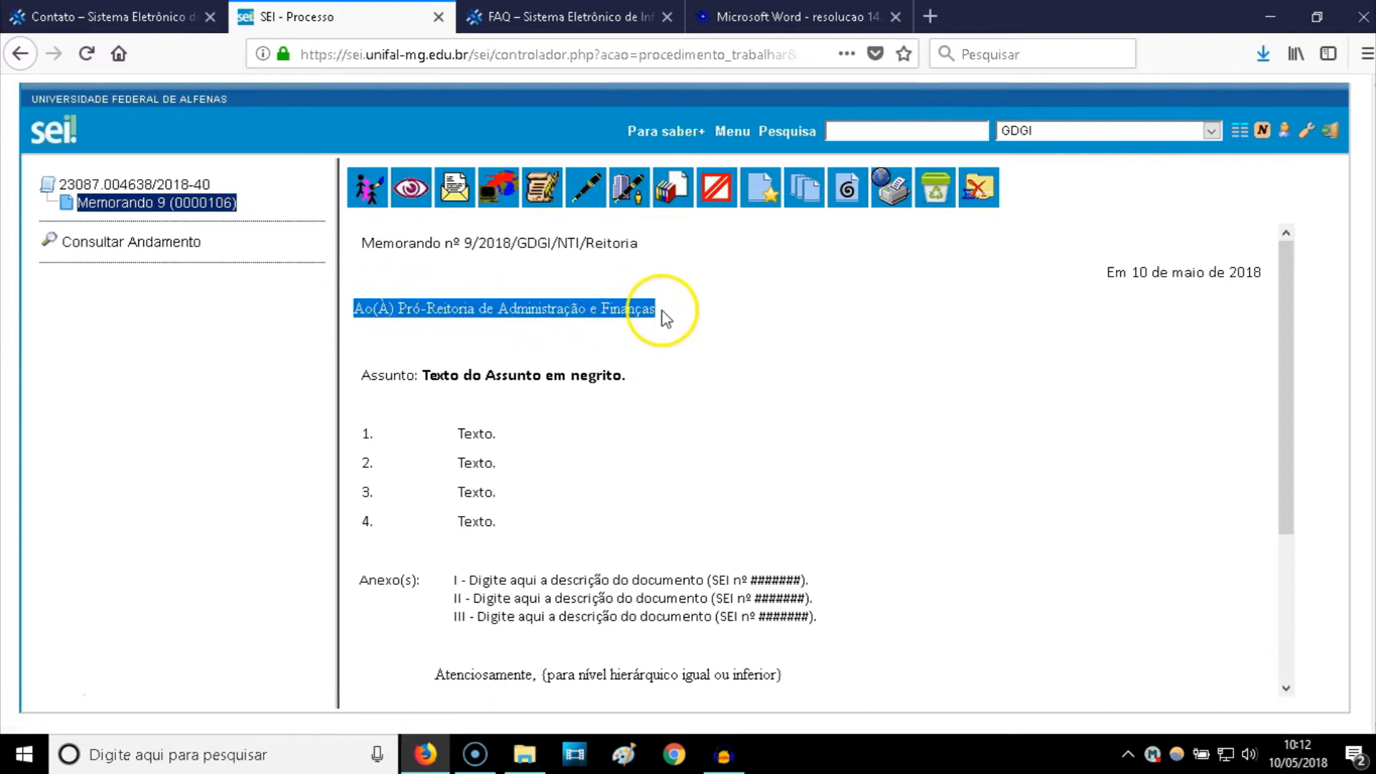
pyautogui.scroll(-3, 587, 369)
pyautogui.scroll(3, 575, 369)
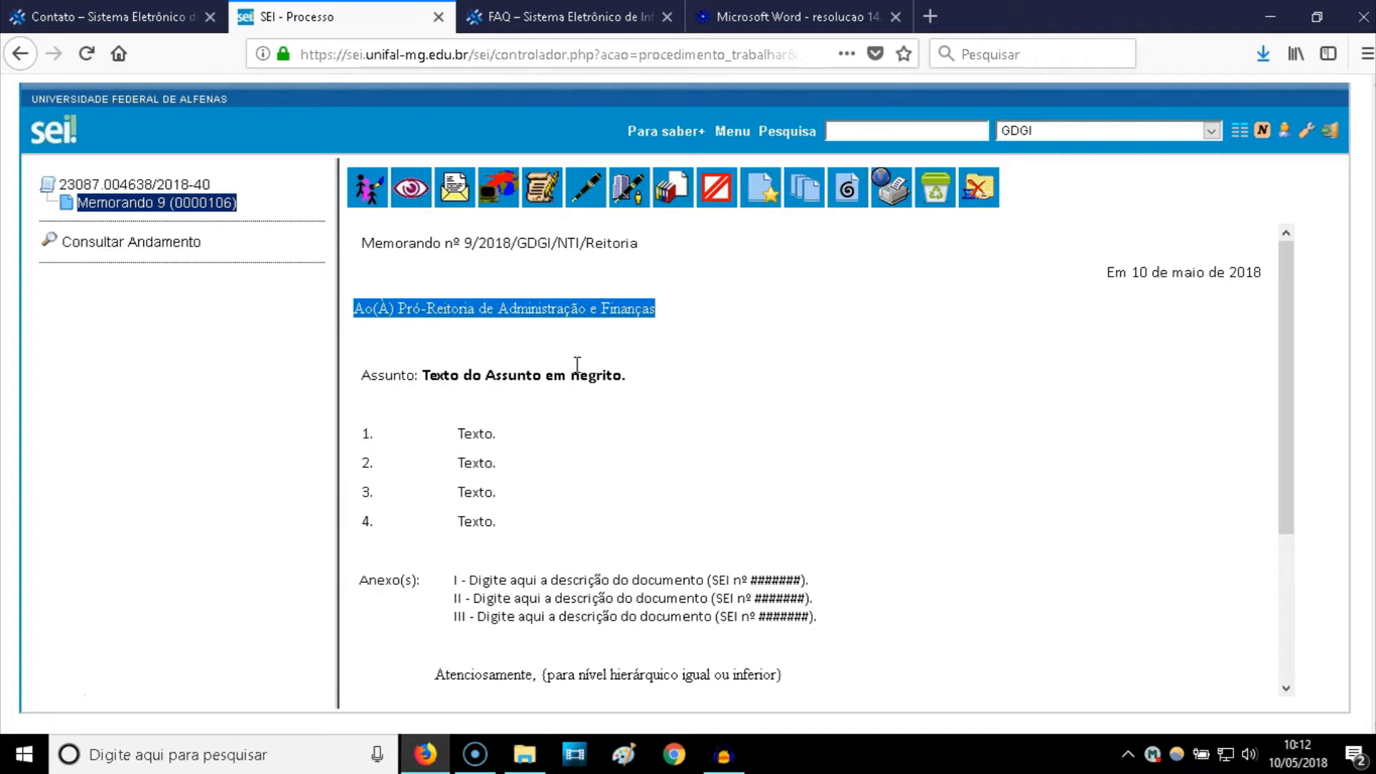
pyautogui.moveTo(423, 374); pyautogui.dragTo(525, 374)
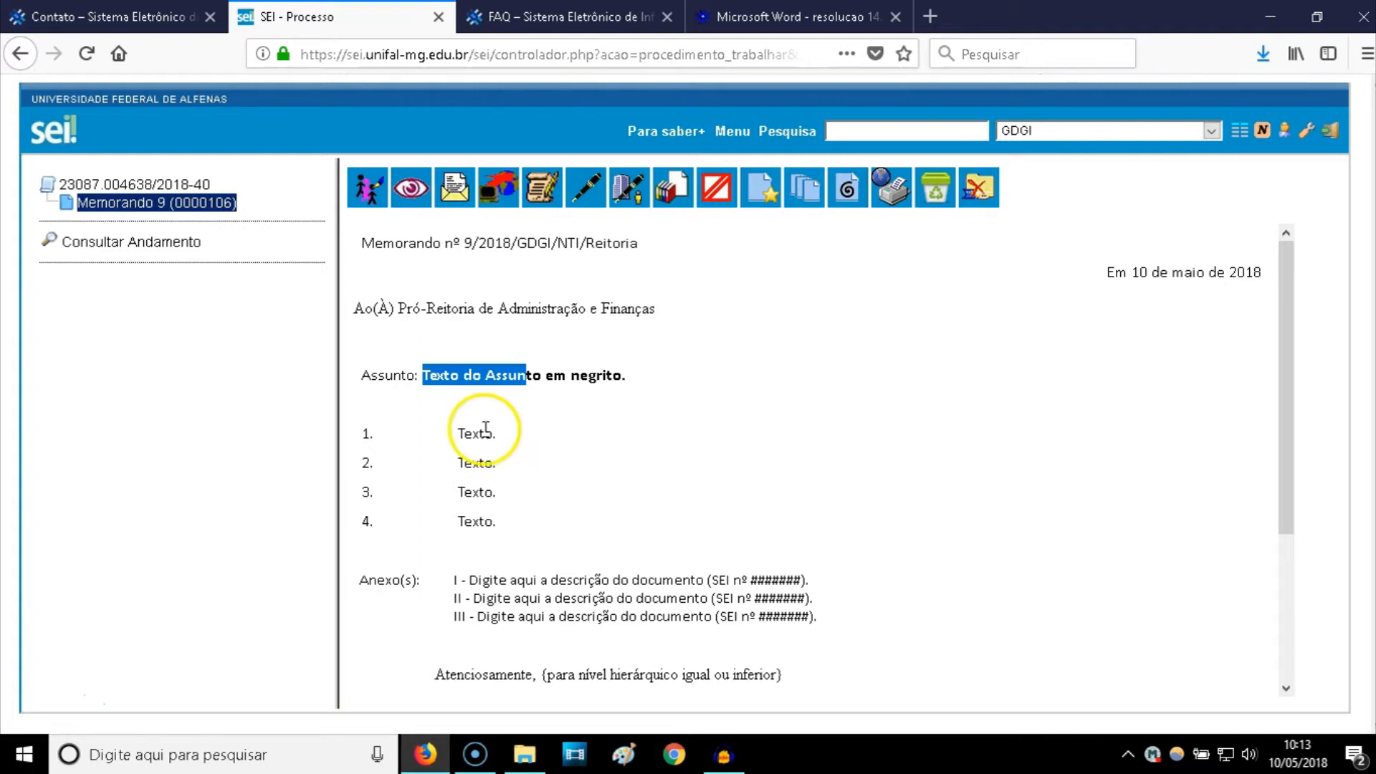
pyautogui.scroll(-3, 491, 422)
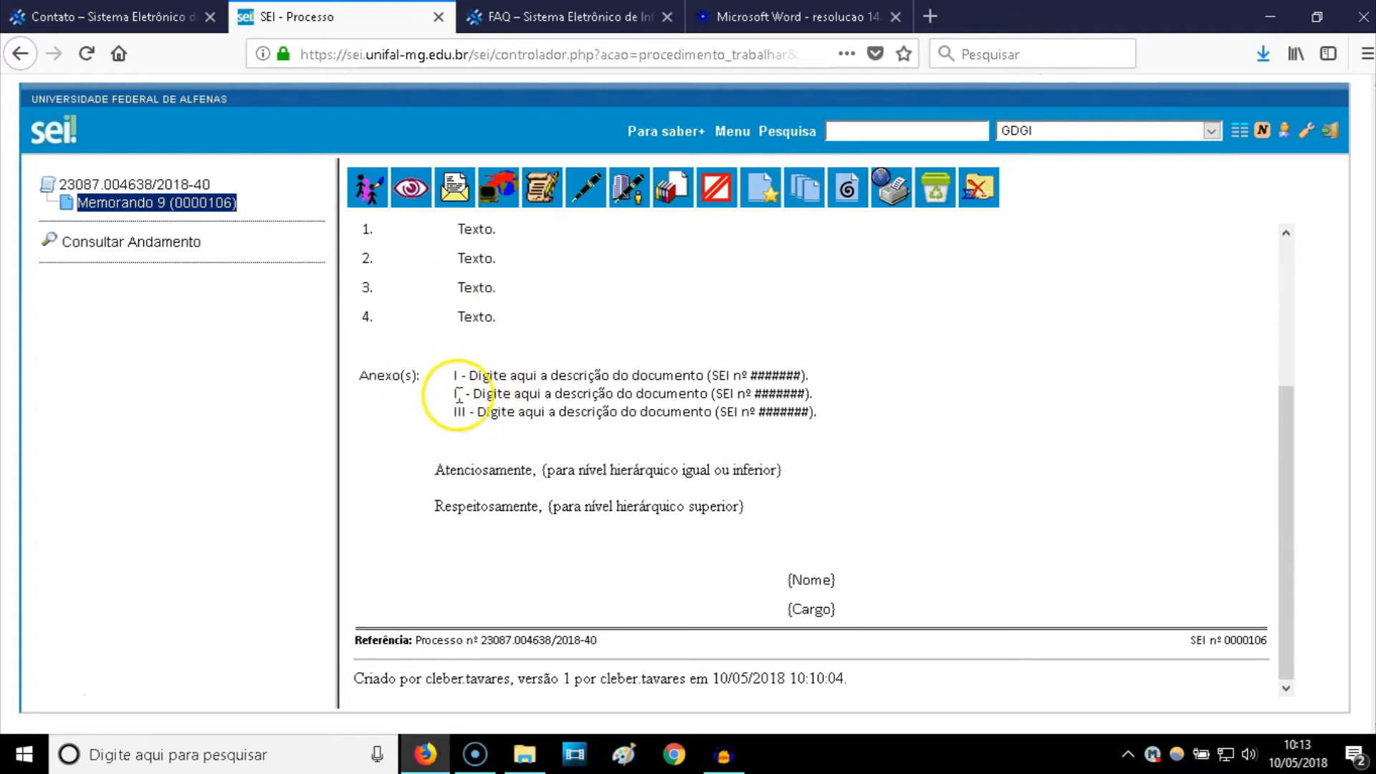
pyautogui.scroll(3, 459, 398)
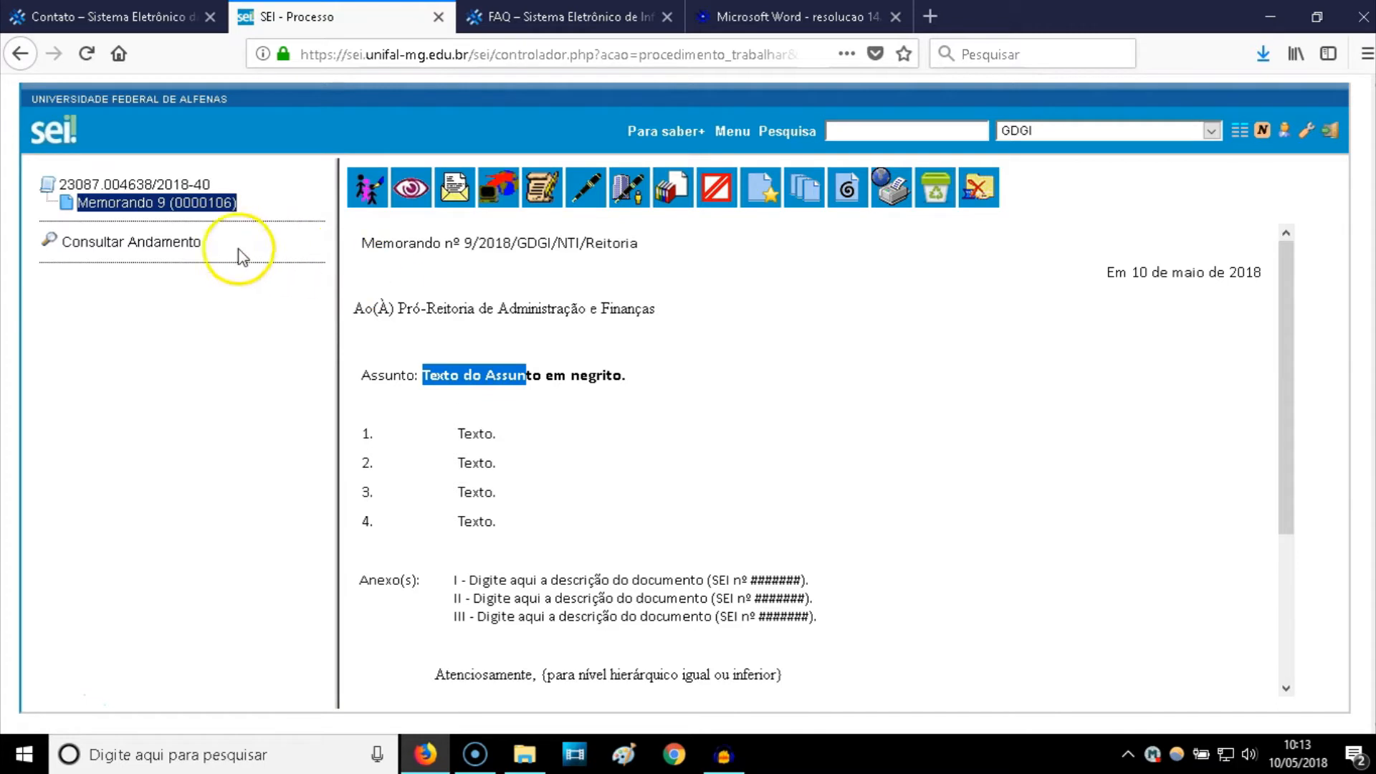
pyautogui.click(189, 209)
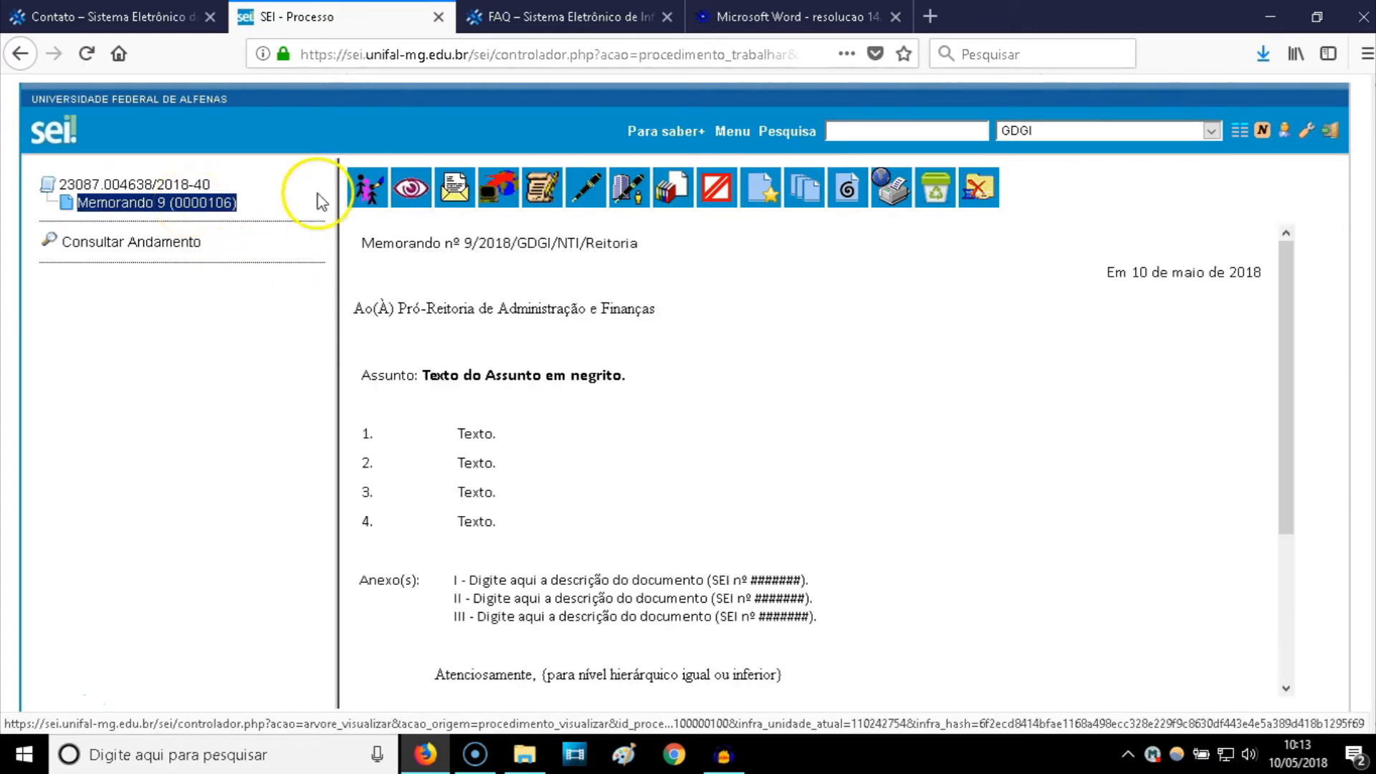
pyautogui.click(542, 201)
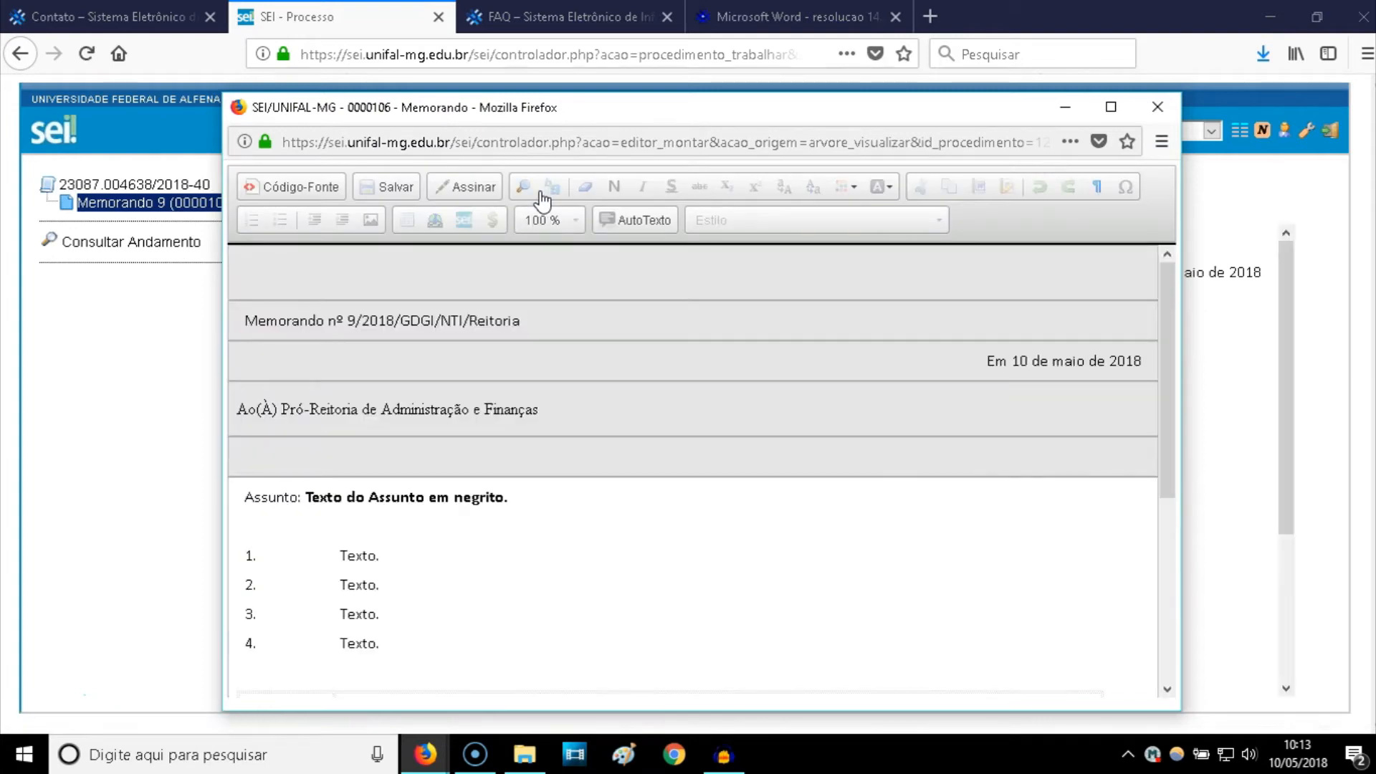
# - Replace the placeholder Assunto with 'Compra de Mesa de Escritório'
pyautogui.moveTo(294, 321); pyautogui.dragTo(367, 321)
pyautogui.doubleClick(373, 320)
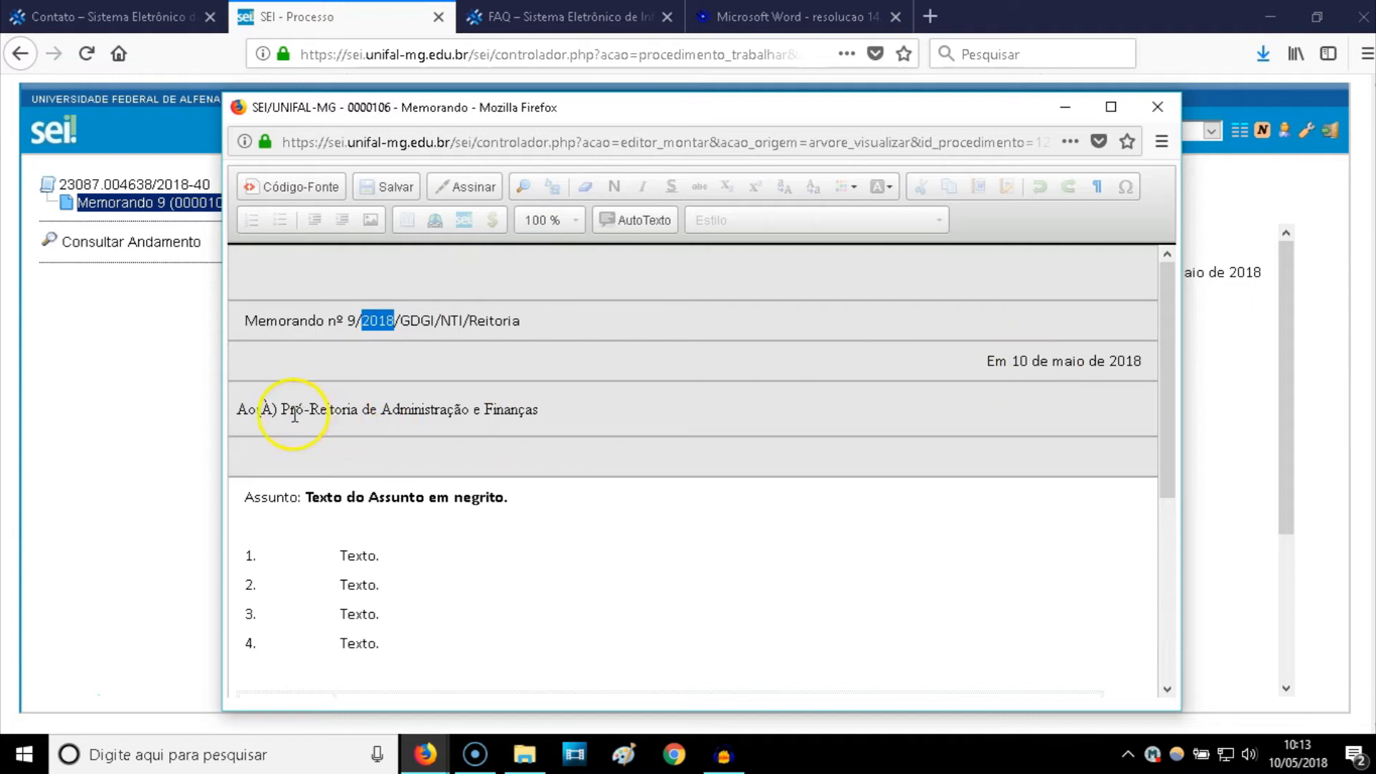
pyautogui.scroll(-3, 387, 416)
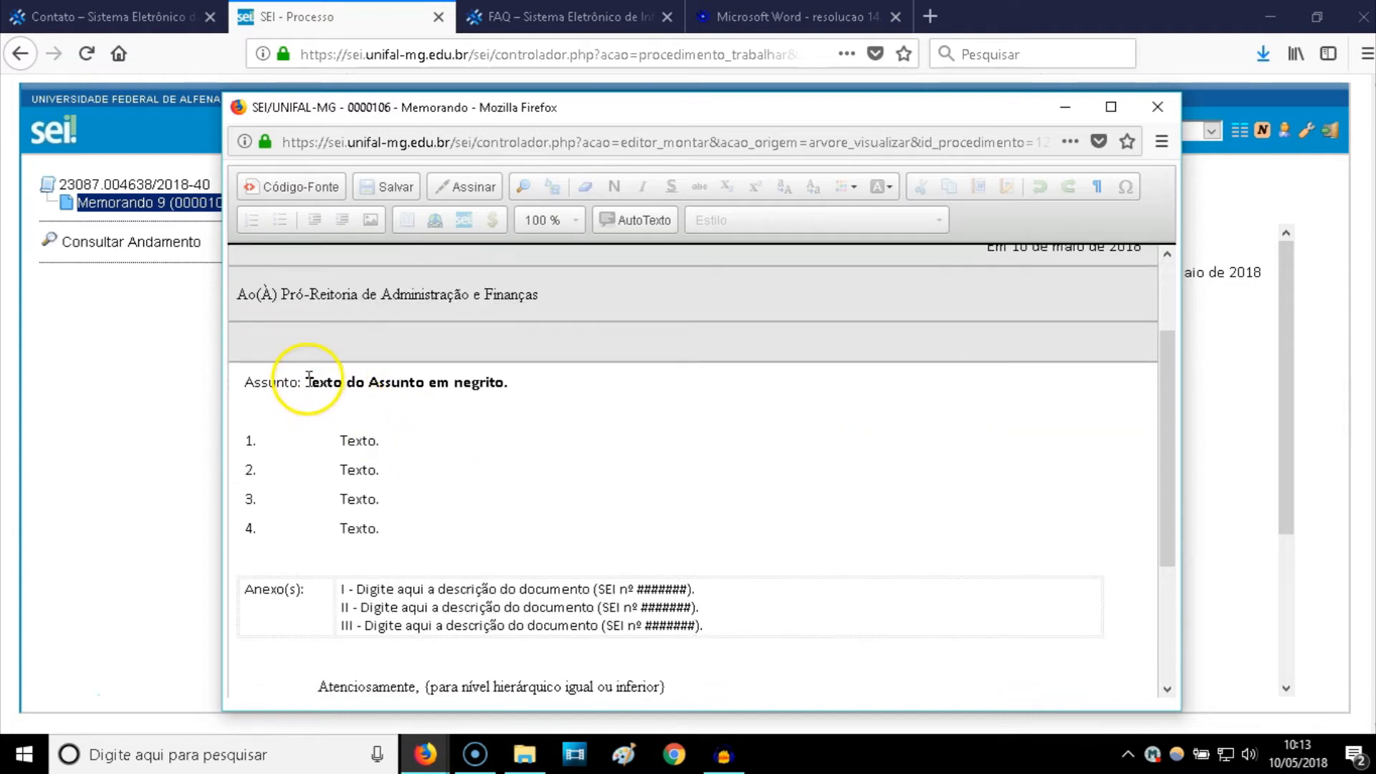
pyautogui.click(307, 382)
pyautogui.moveTo(307, 382); pyautogui.dragTo(505, 382)
pyautogui.write('C.omrapra de Me')
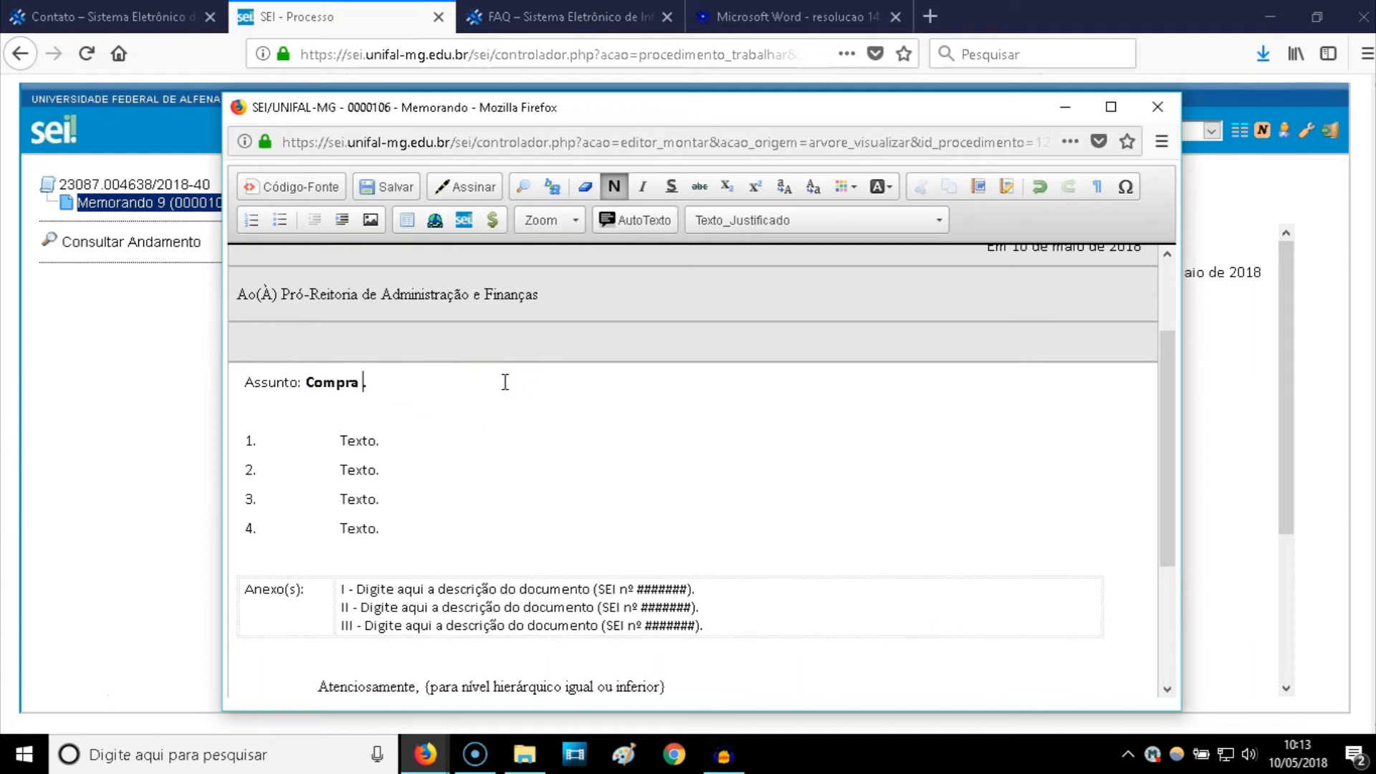
pyautogui.write('sa de Escritório')
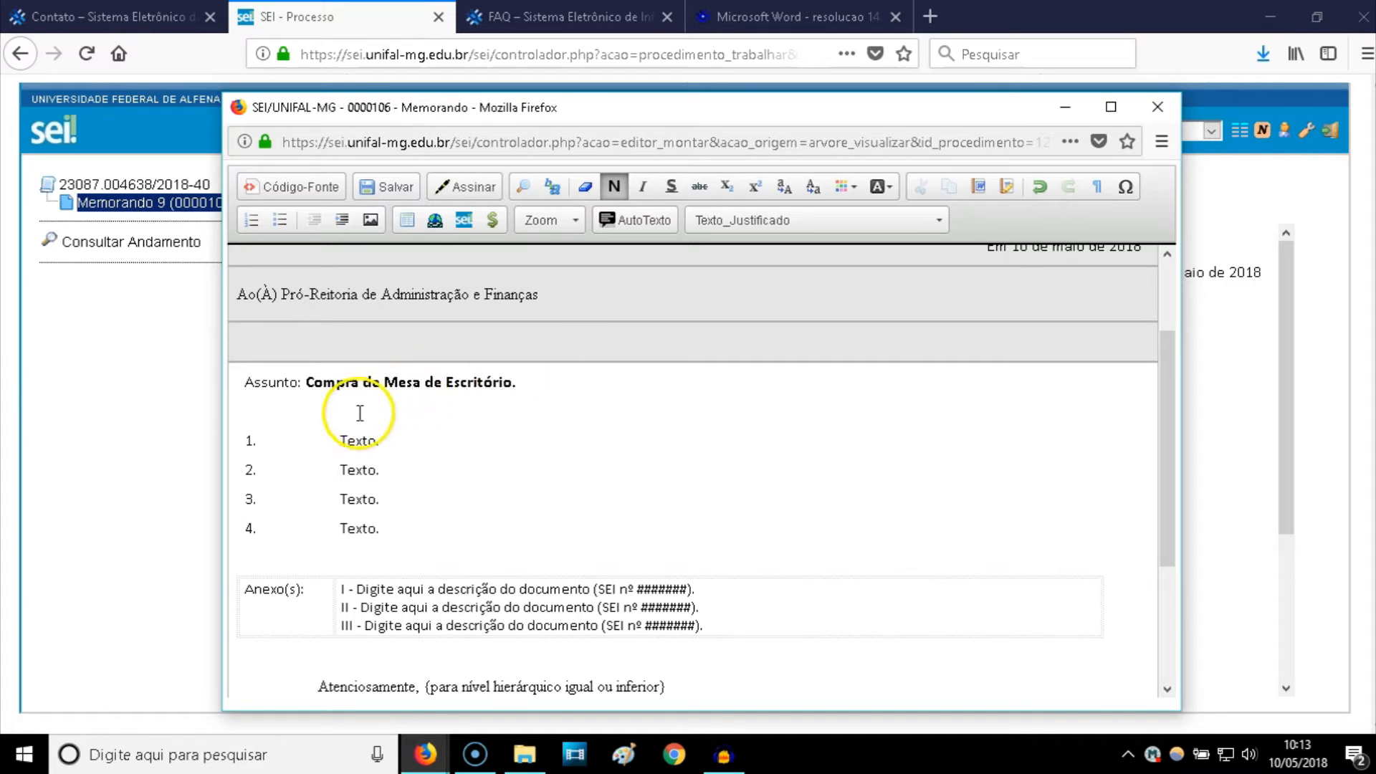
pyautogui.moveTo(302, 381); pyautogui.dragTo(515, 382)
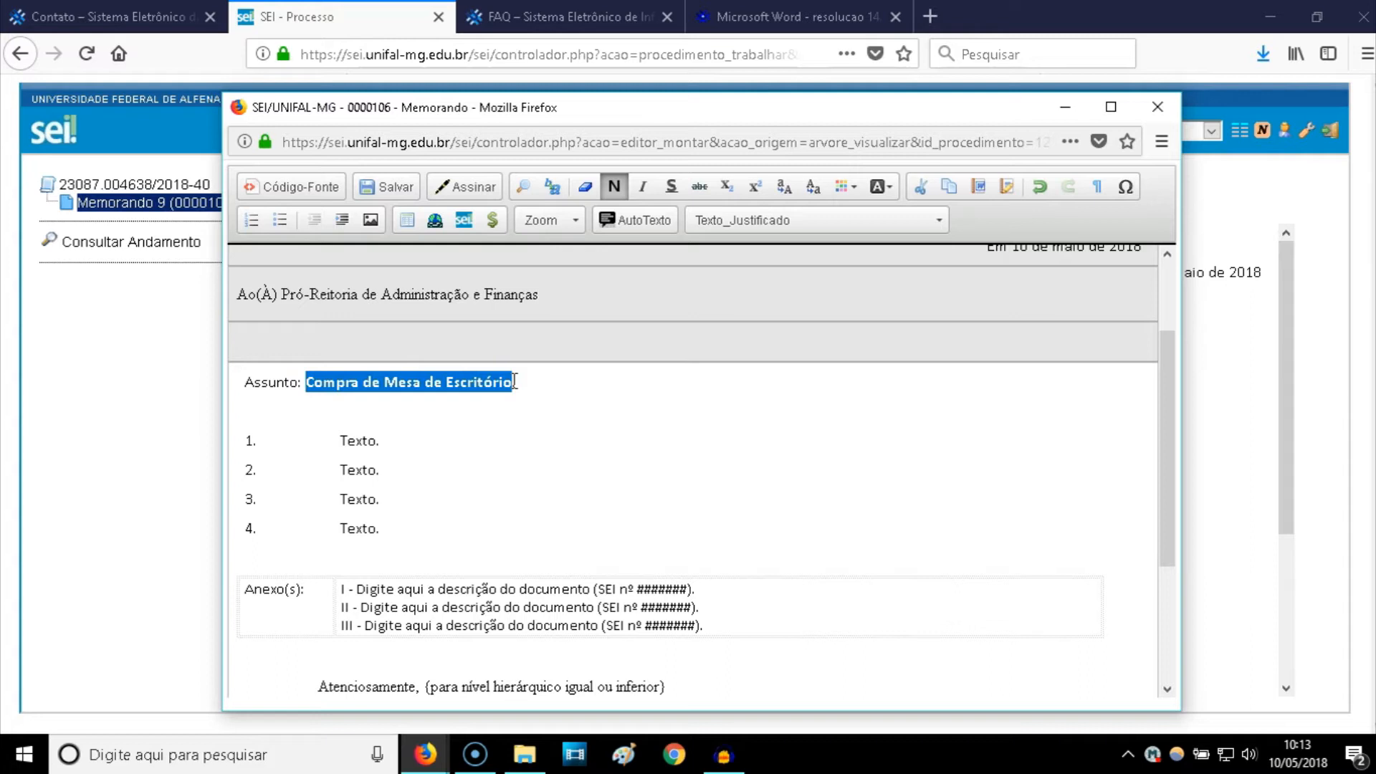
pyautogui.click(454, 408)
pyautogui.click(454, 429)
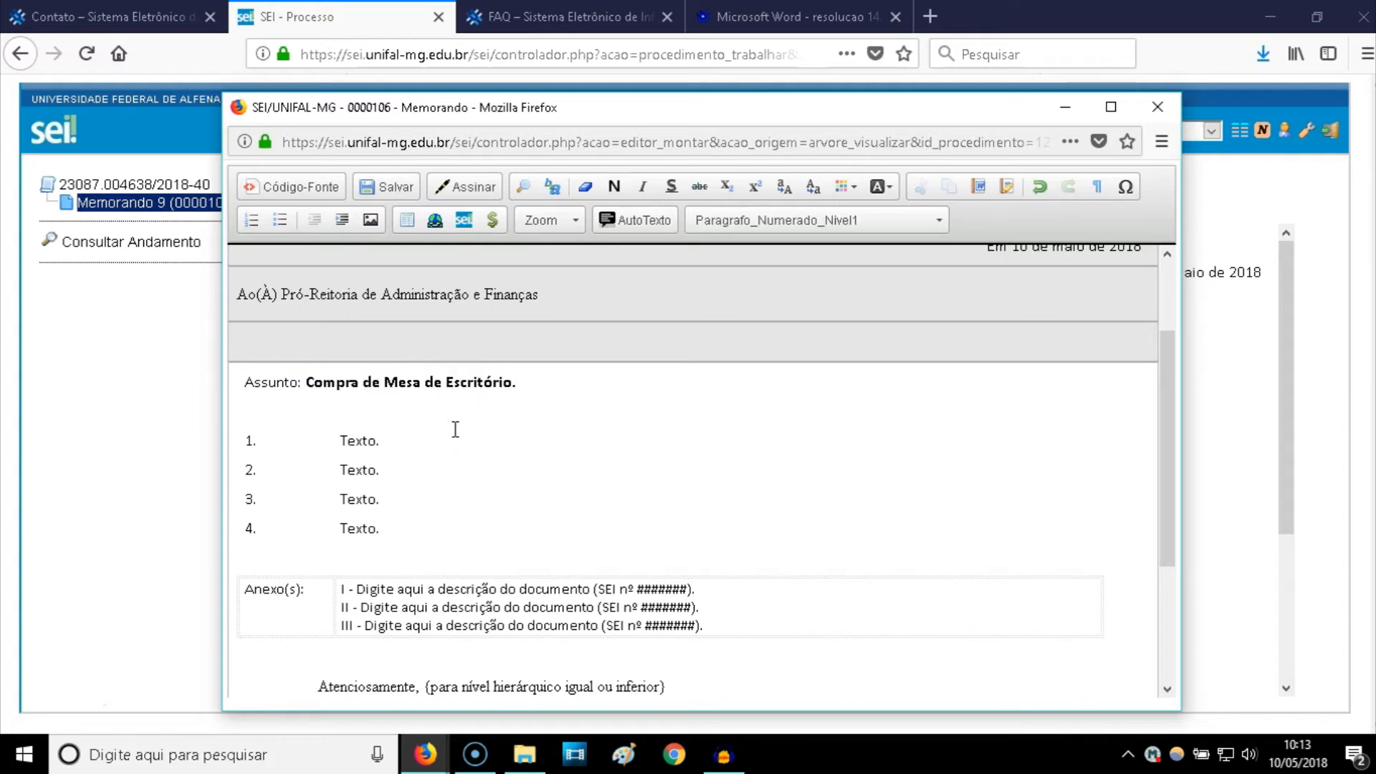
pyautogui.moveTo(307, 384); pyautogui.dragTo(510, 377)
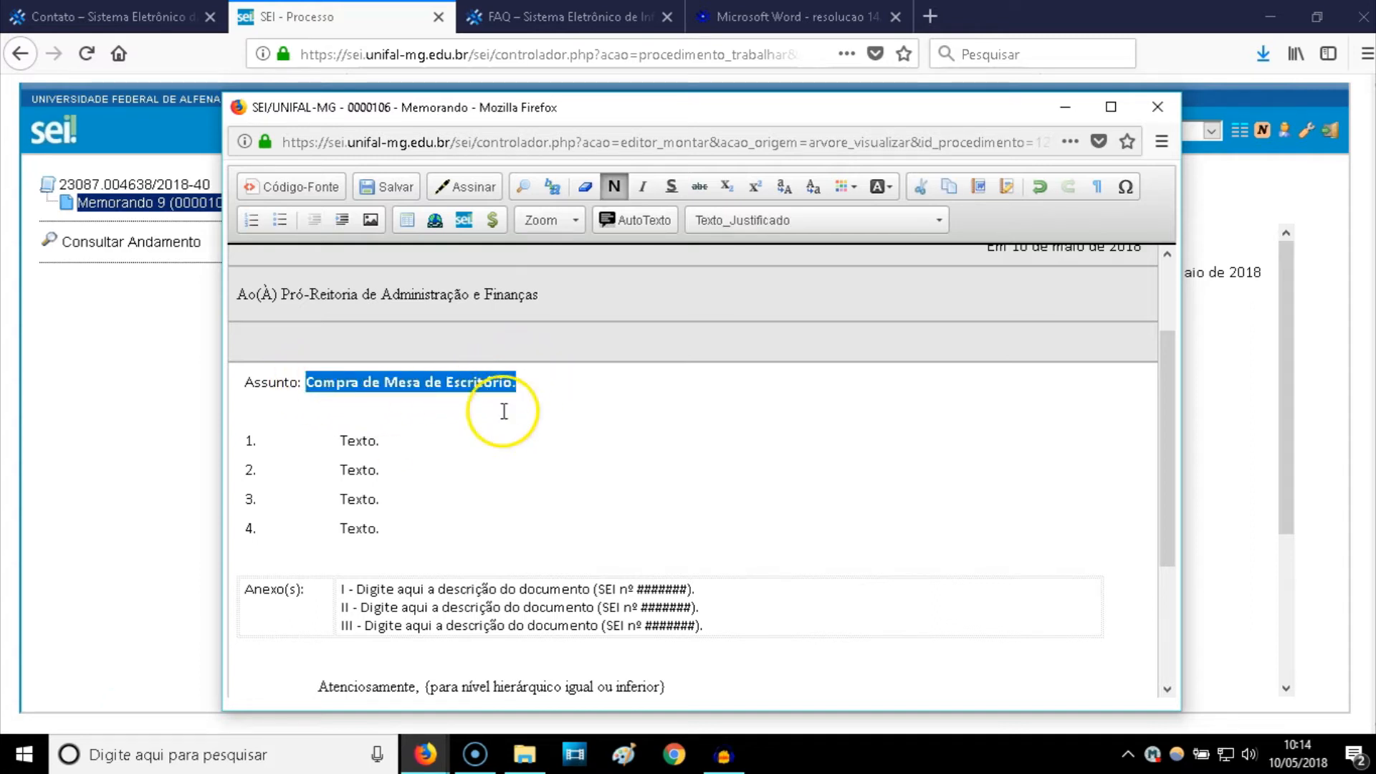
# - Write item 1 as 'Solicito a Vossa Senhoria aquisição de mesa de escritório'
pyautogui.click(493, 413)
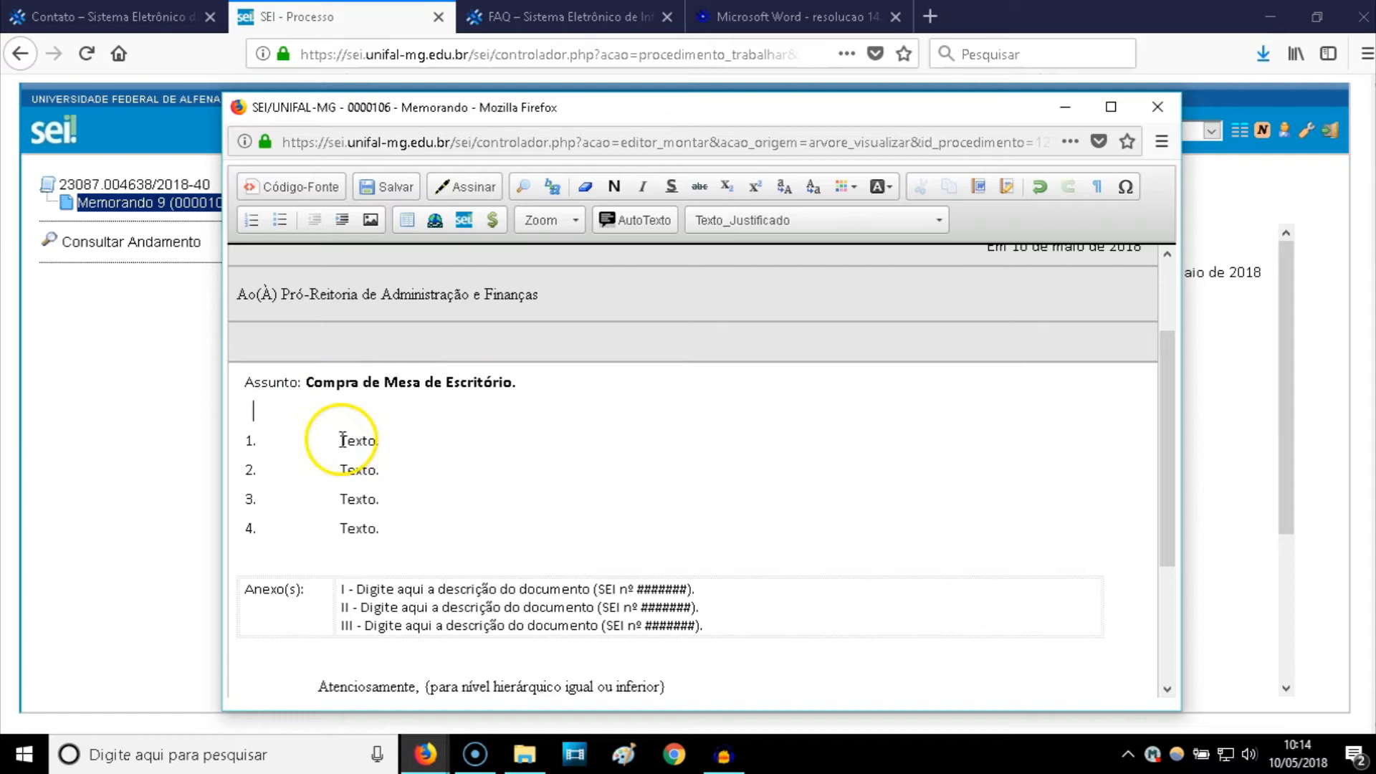
pyautogui.click(260, 440)
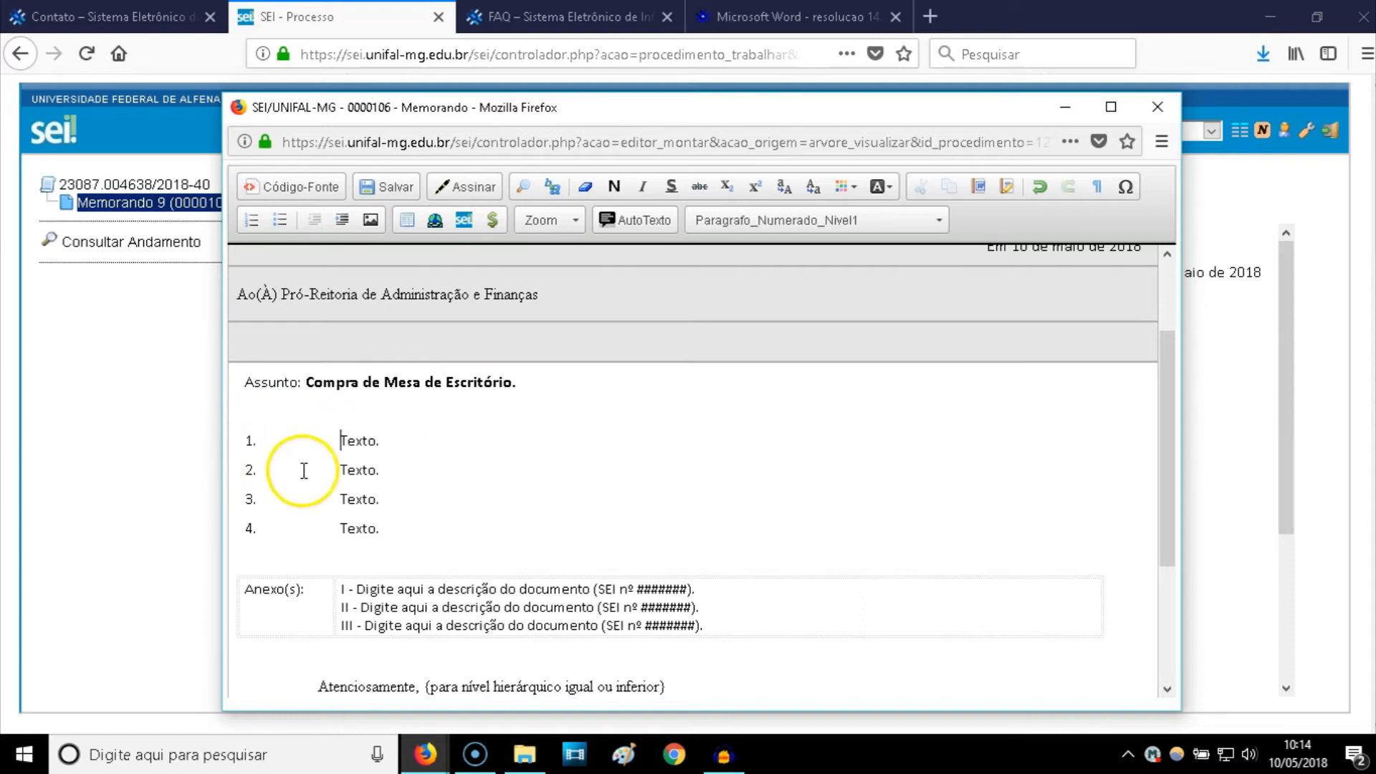
pyautogui.press('Delete')
pyautogui.press('Delete')
pyautogui.press('Delete')
pyautogui.press('Delete')
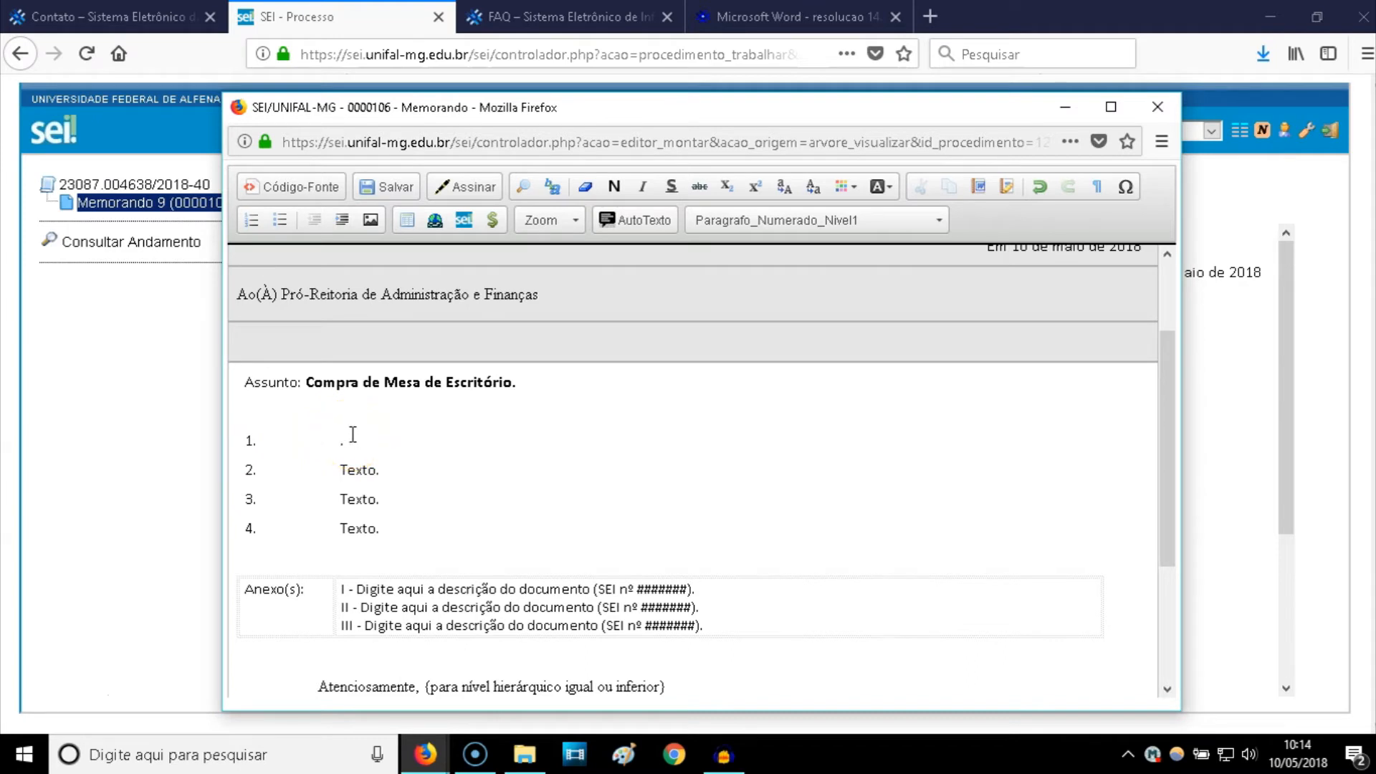
pyautogui.write('Solicto')
pyautogui.press('BackSpace')
pyautogui.press('BackSpace')
pyautogui.write('ito a Vossa Senhoria')
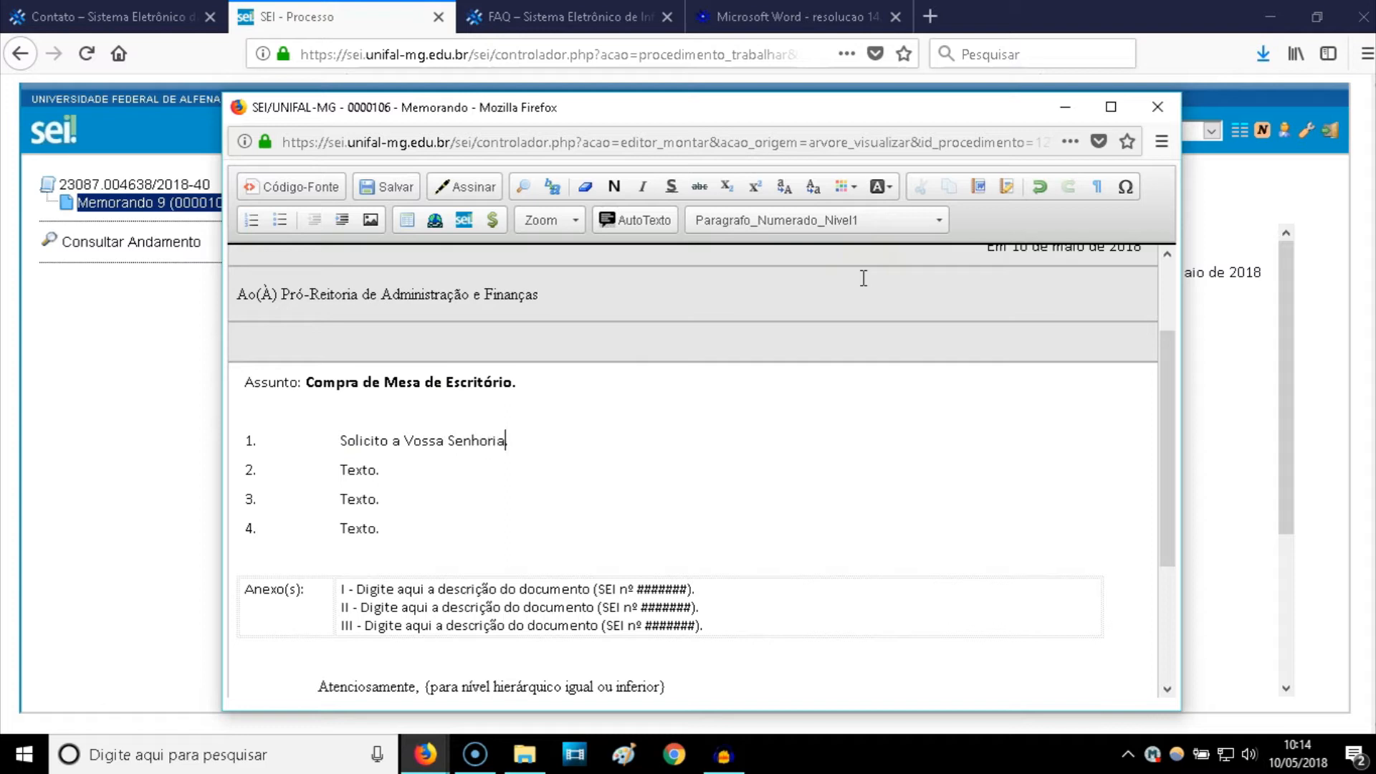
pyautogui.write(' aquisição de mesa de ')
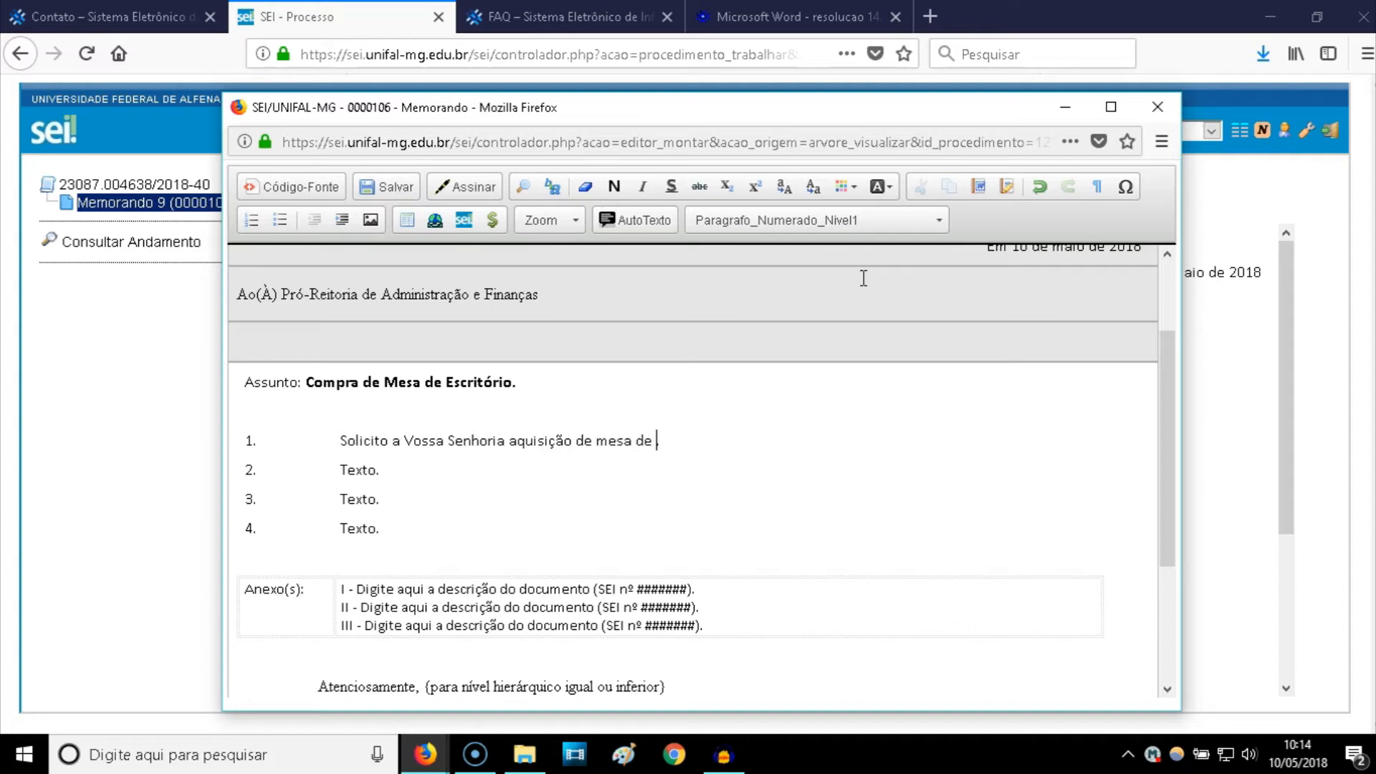
pyautogui.write('Es')
pyautogui.press('BackSpace')
pyautogui.press('BackSpace')
pyautogui.write('escritório')
# - Change item 2 to 'Seguem orçamentos anexos' and delete the extra numbered paragraphs
pyautogui.click(374, 470)
pyautogui.press('BackSpace')
pyautogui.press('BackSpace')
pyautogui.press('BackSpace')
pyautogui.press('BackSpace')
pyautogui.write('Seguem or')
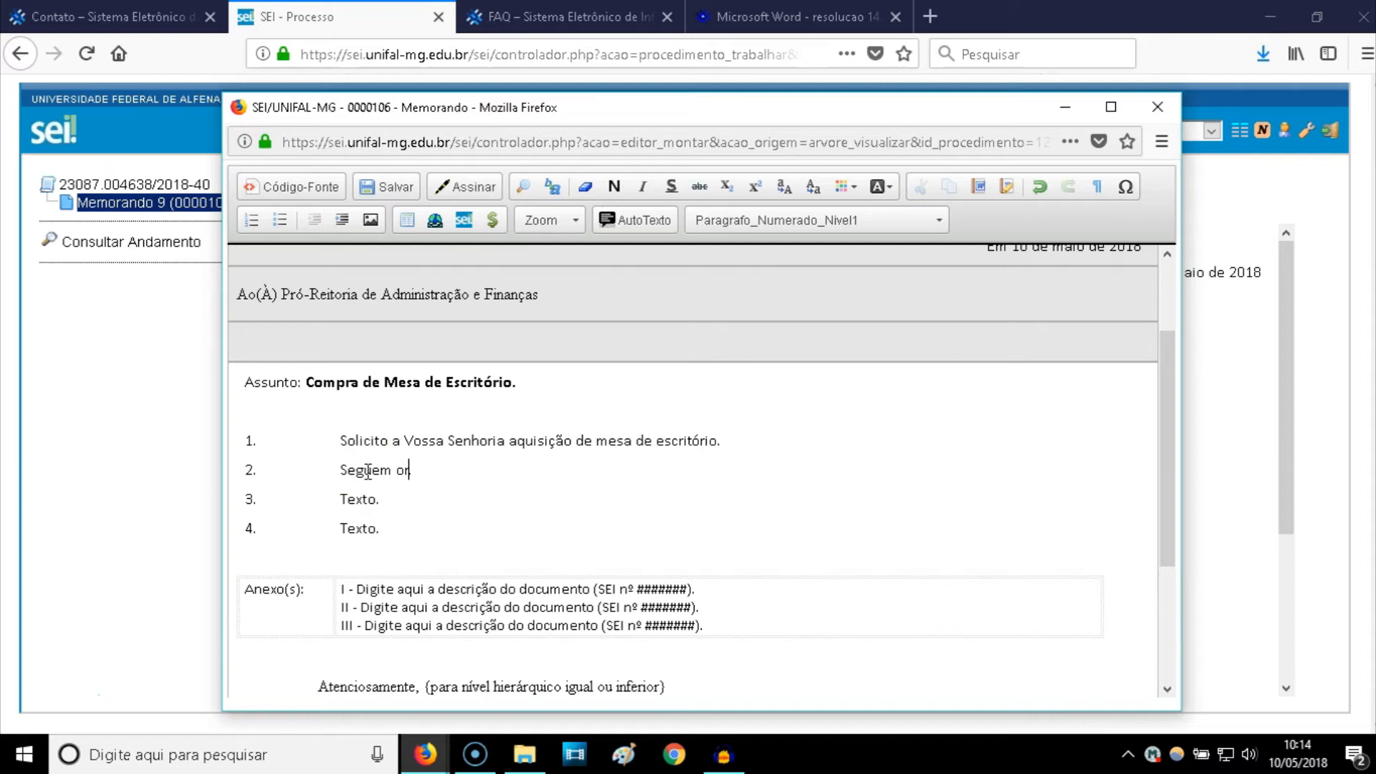
pyautogui.write('çamentos anexos')
pyautogui.click(253, 501)
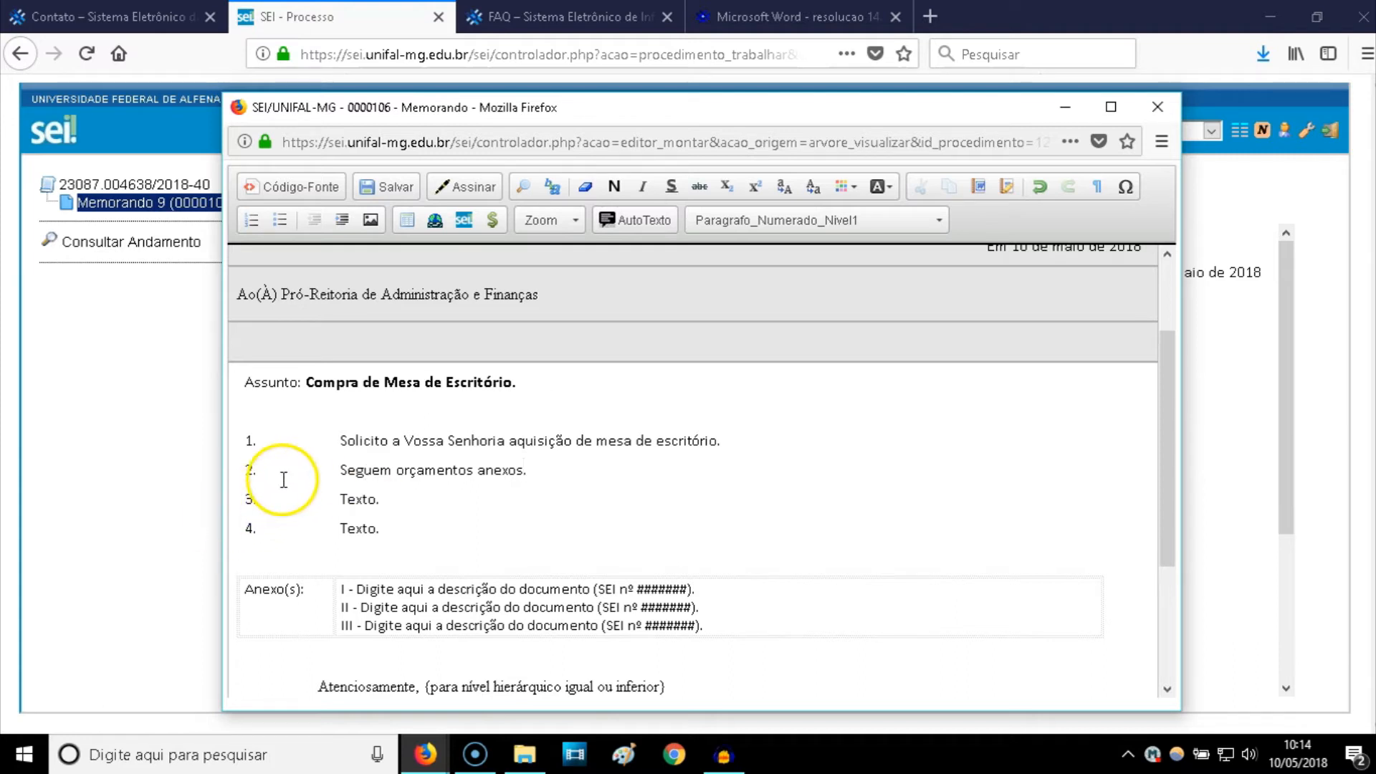
pyautogui.click(385, 523)
pyautogui.press('BackSpace')
pyautogui.press('BackSpace')
pyautogui.press('BackSpace')
pyautogui.press('BackSpace')
pyautogui.press('BackSpace')
pyautogui.press('BackSpace')
pyautogui.press('BackSpace')
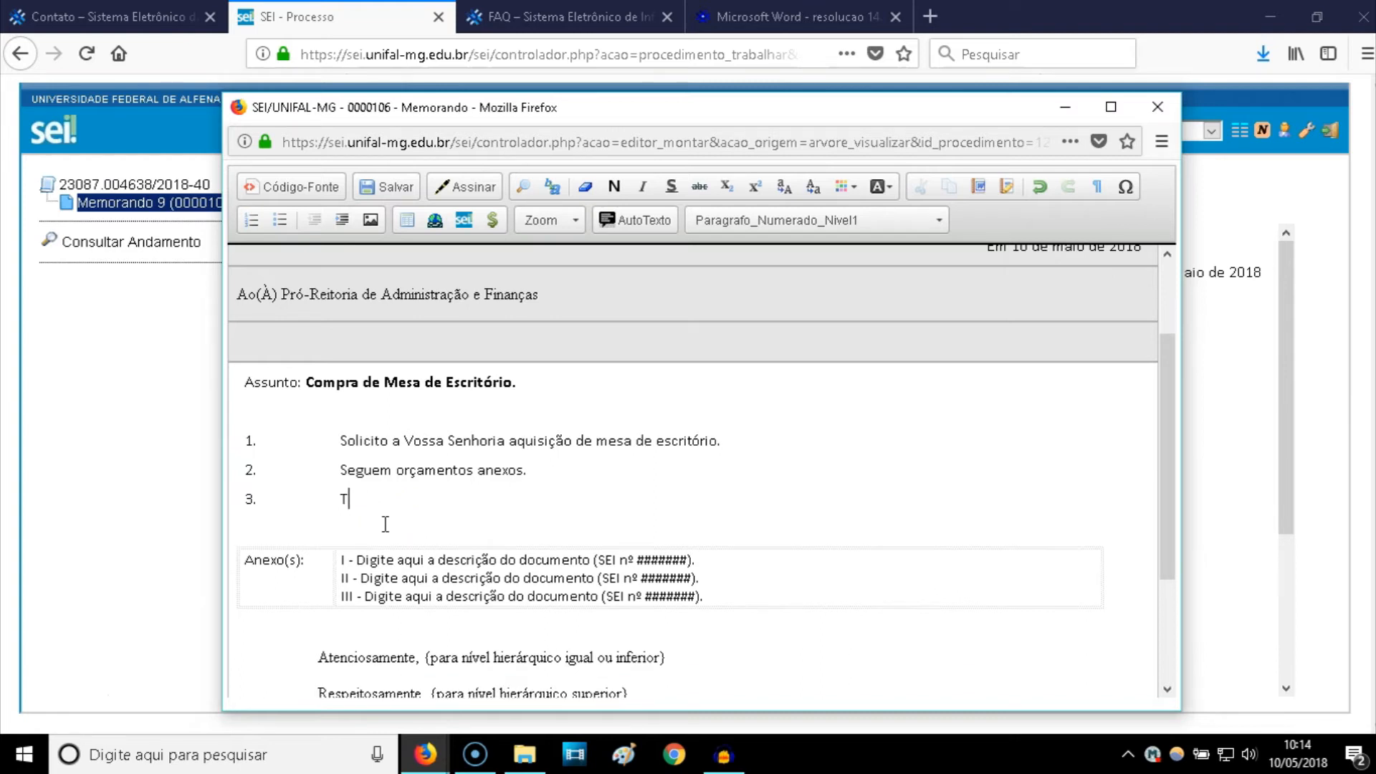
pyautogui.press('BackSpace')
pyautogui.press('BackSpace')
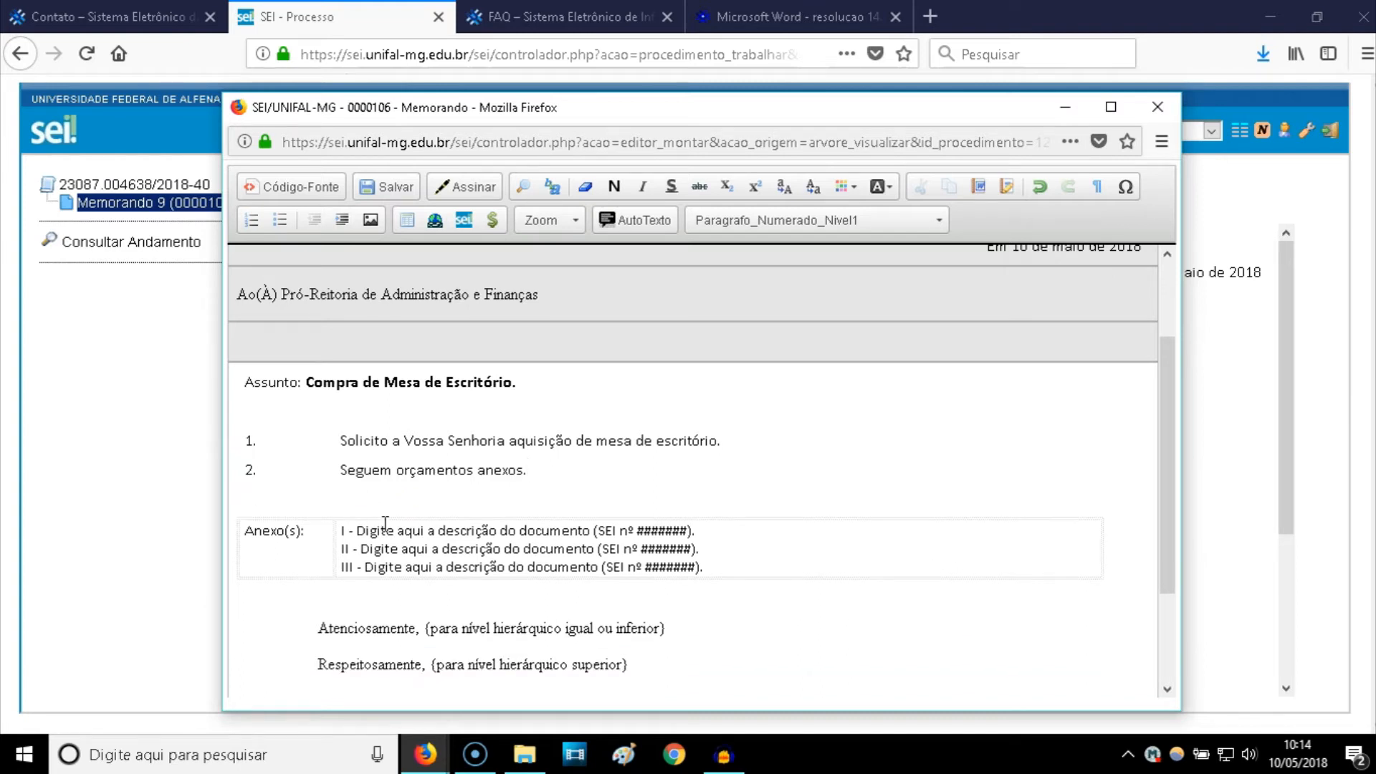
# - Delete the '{para nível hierárquico igual ou inferior}' note after Atenciosamente
pyautogui.scroll(-3, 385, 523)
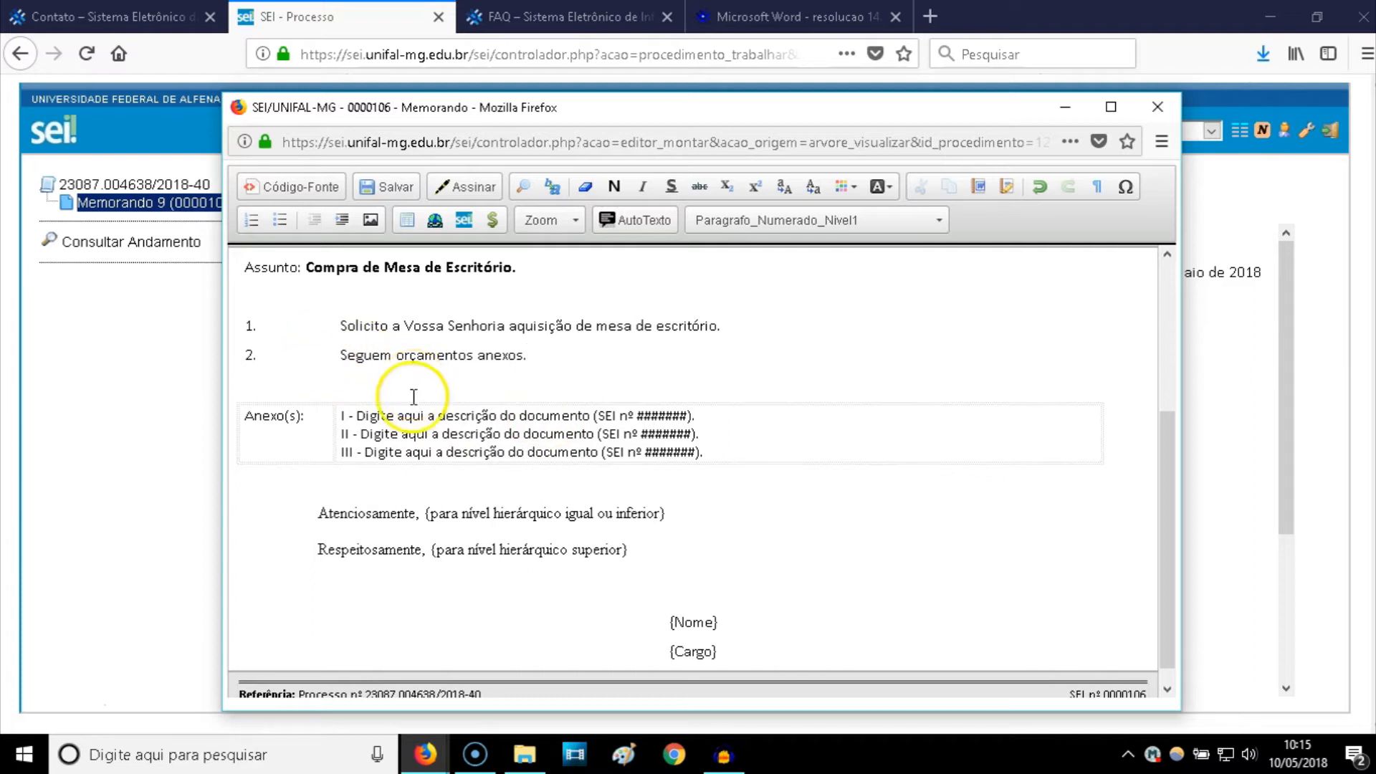
pyautogui.scroll(-1, 409, 423)
pyautogui.moveTo(315, 495); pyautogui.dragTo(424, 494)
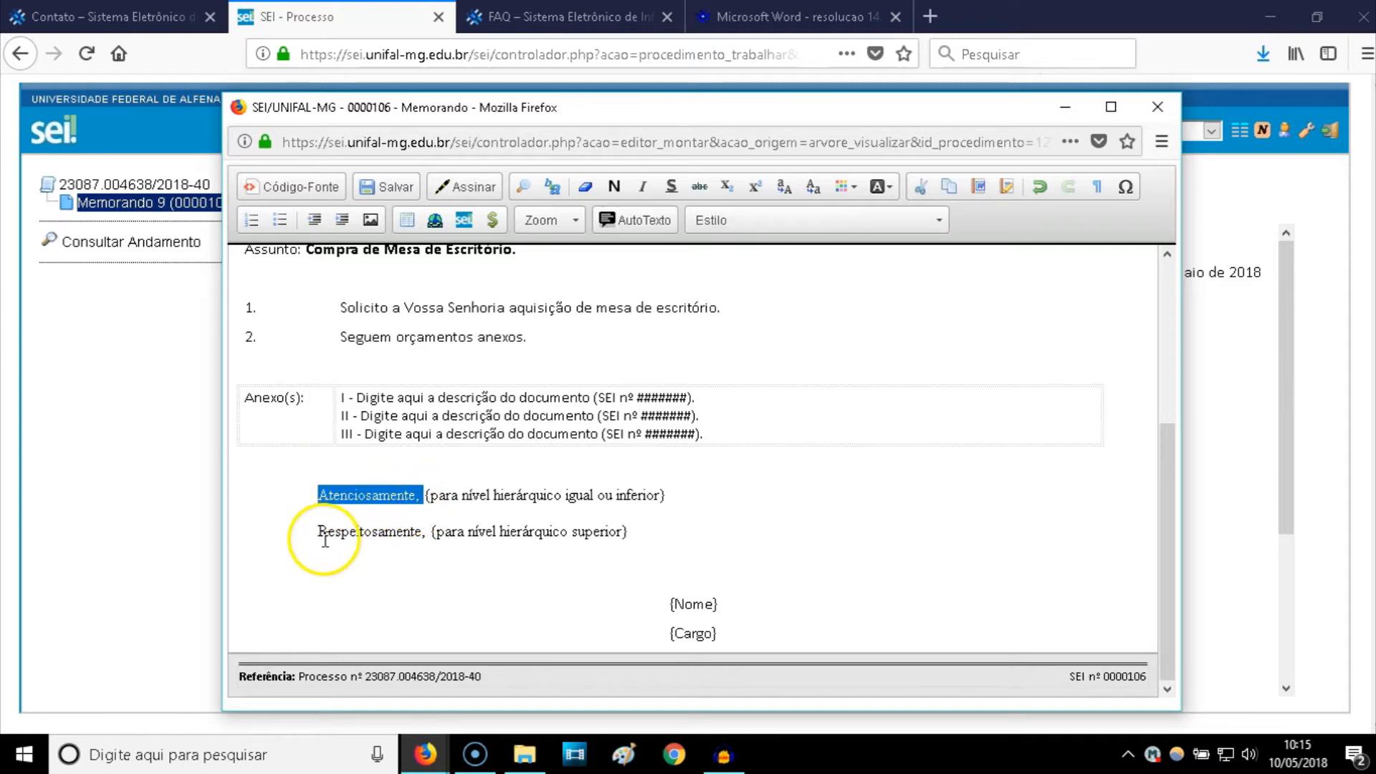
pyautogui.click(368, 571)
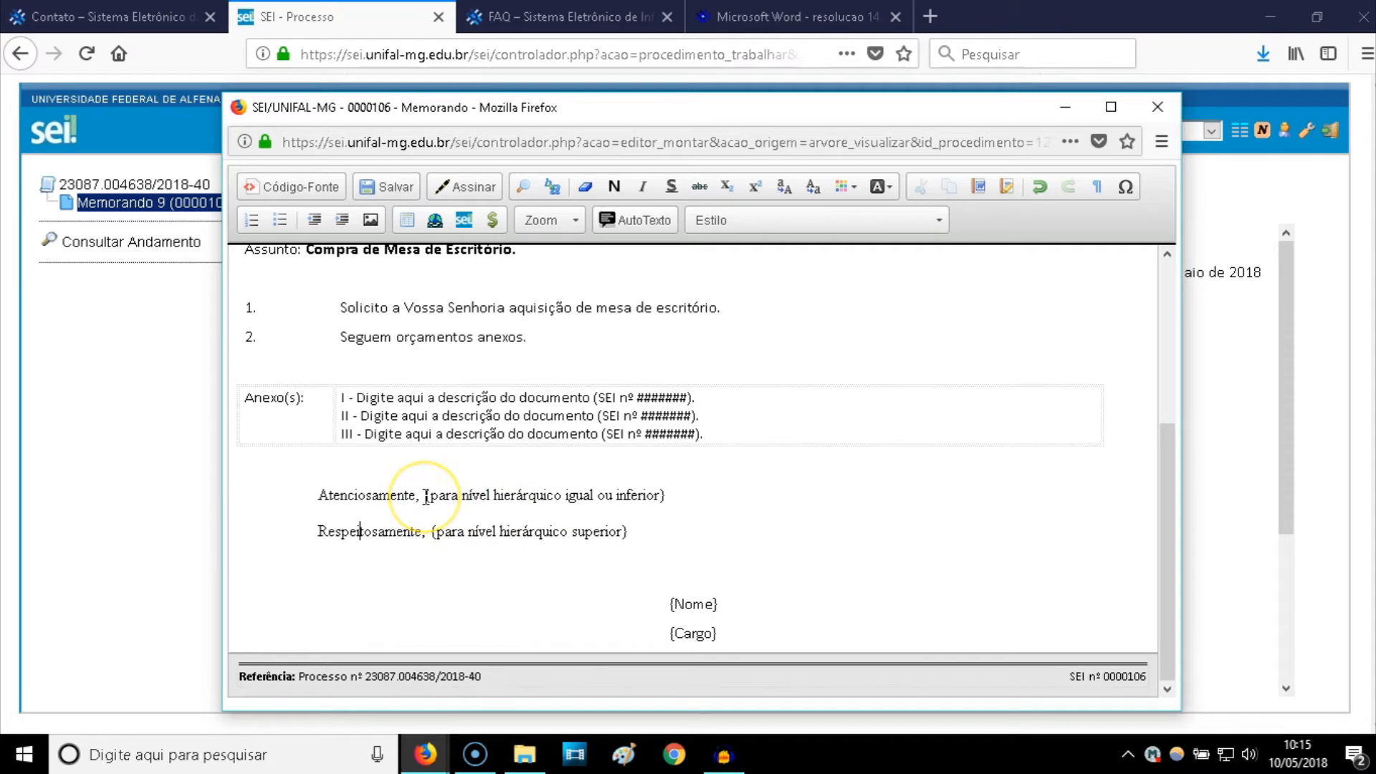
pyautogui.moveTo(422, 494); pyautogui.dragTo(681, 494)
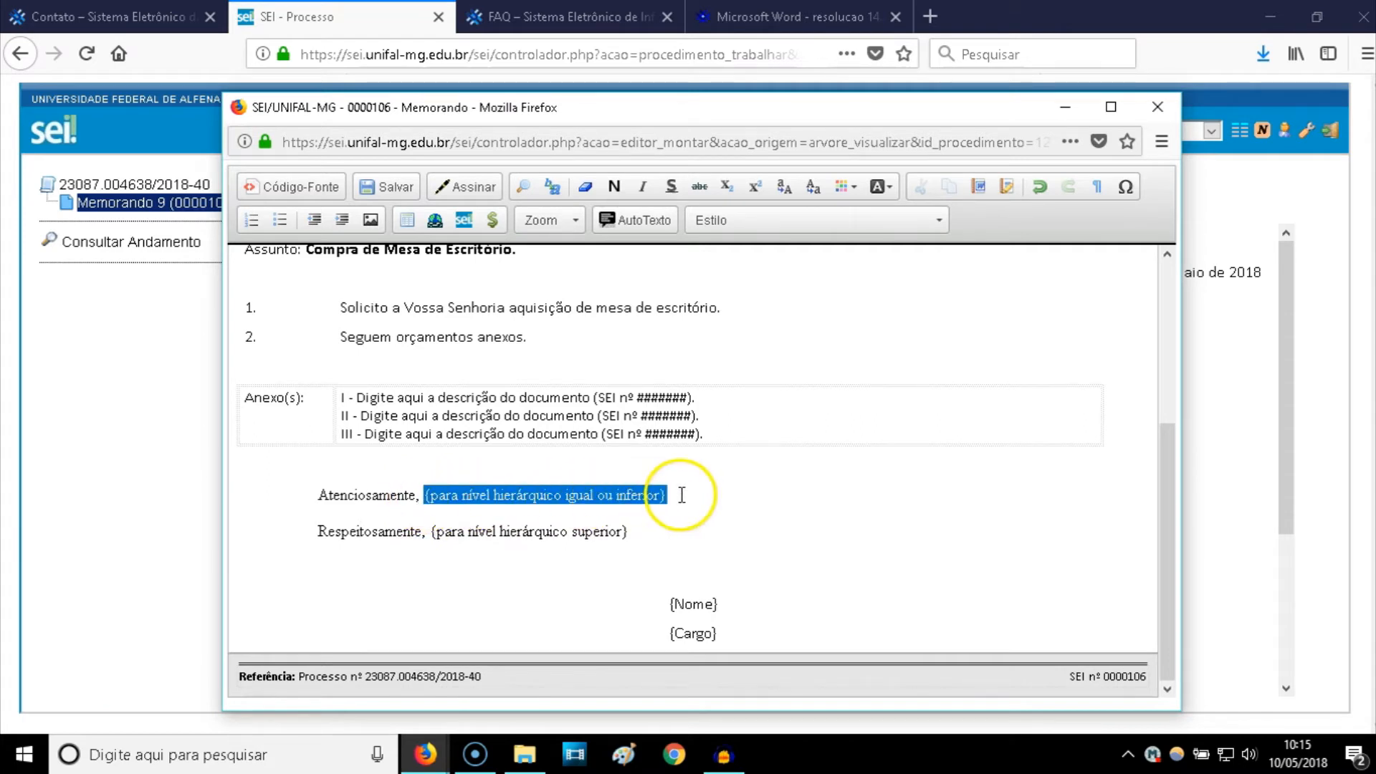
pyautogui.press('Delete')
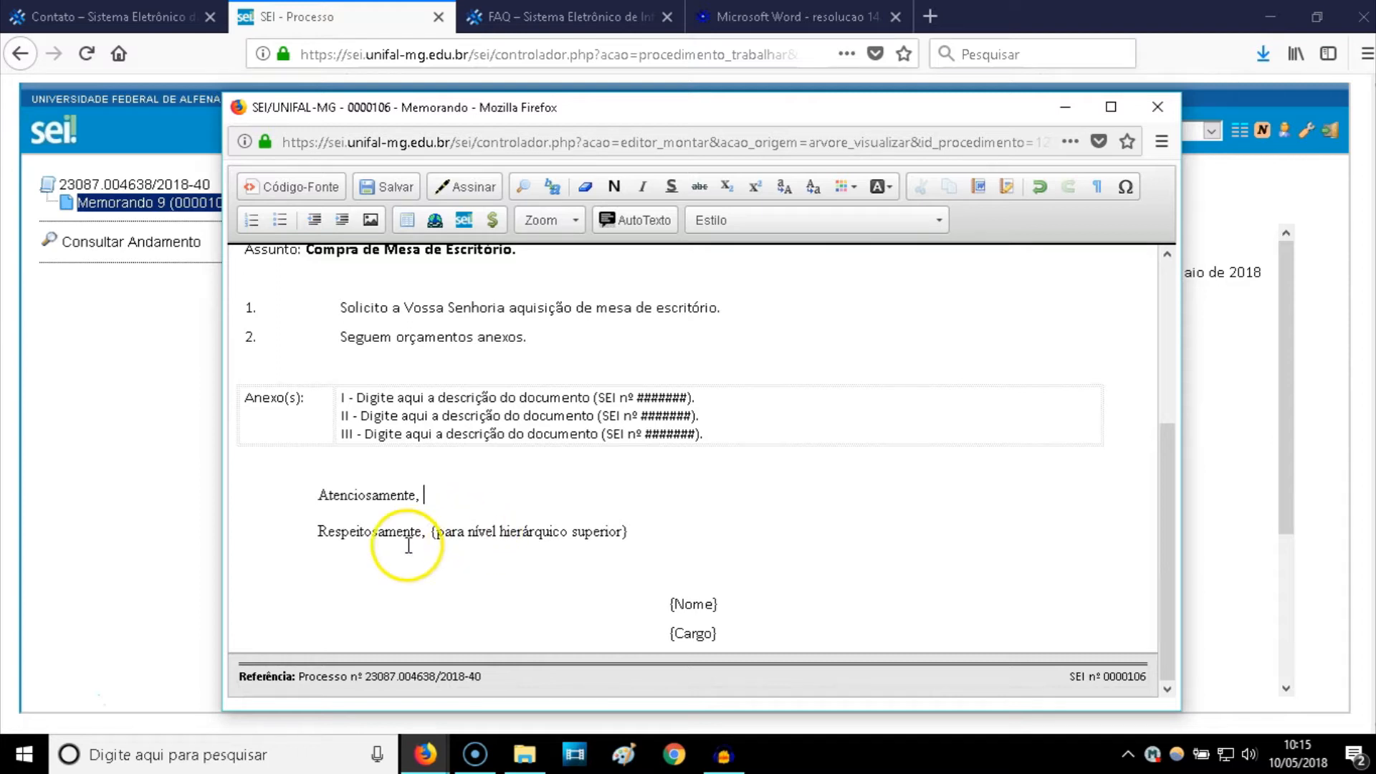
# - Delete the whole 'Respeitosamente, {...}' closing line
pyautogui.moveTo(311, 534); pyautogui.dragTo(417, 531)
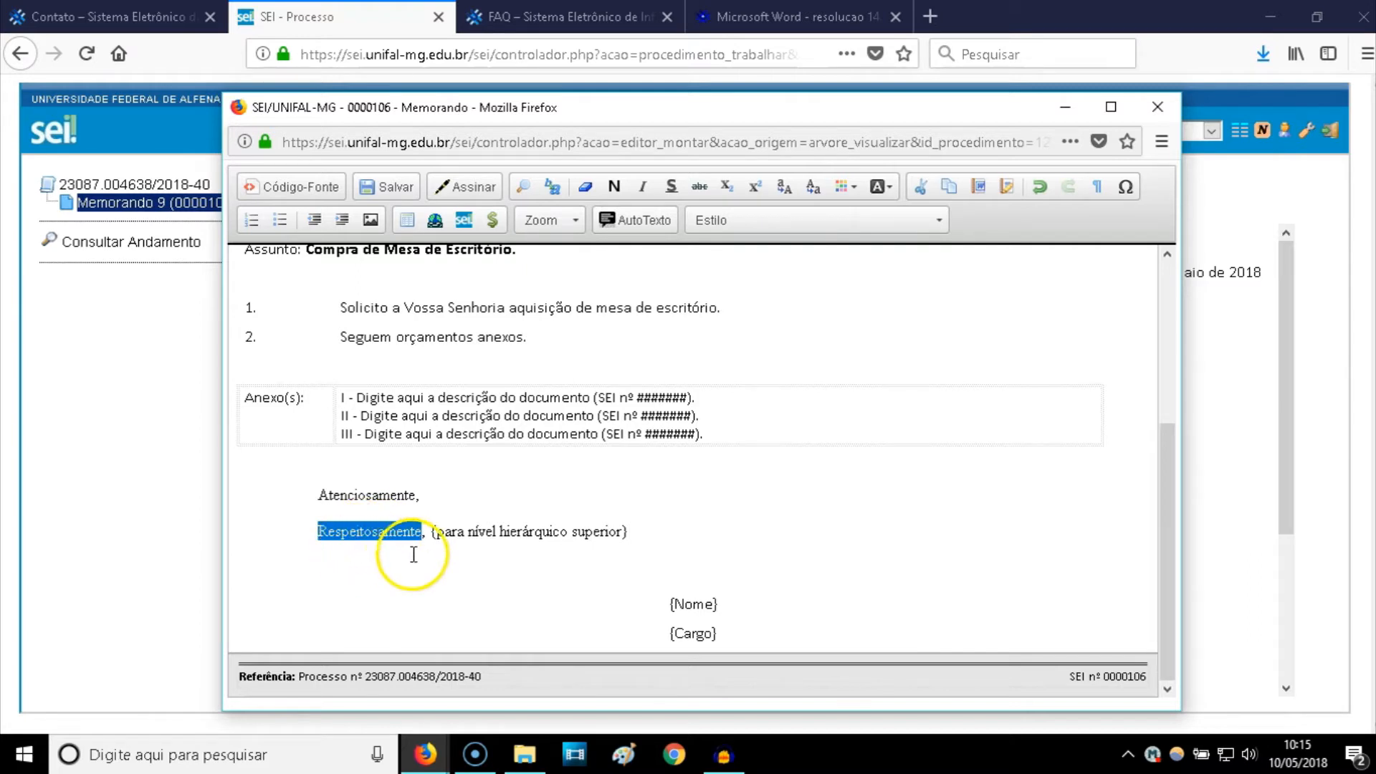
pyautogui.click(378, 552)
pyautogui.moveTo(323, 531); pyautogui.dragTo(645, 531)
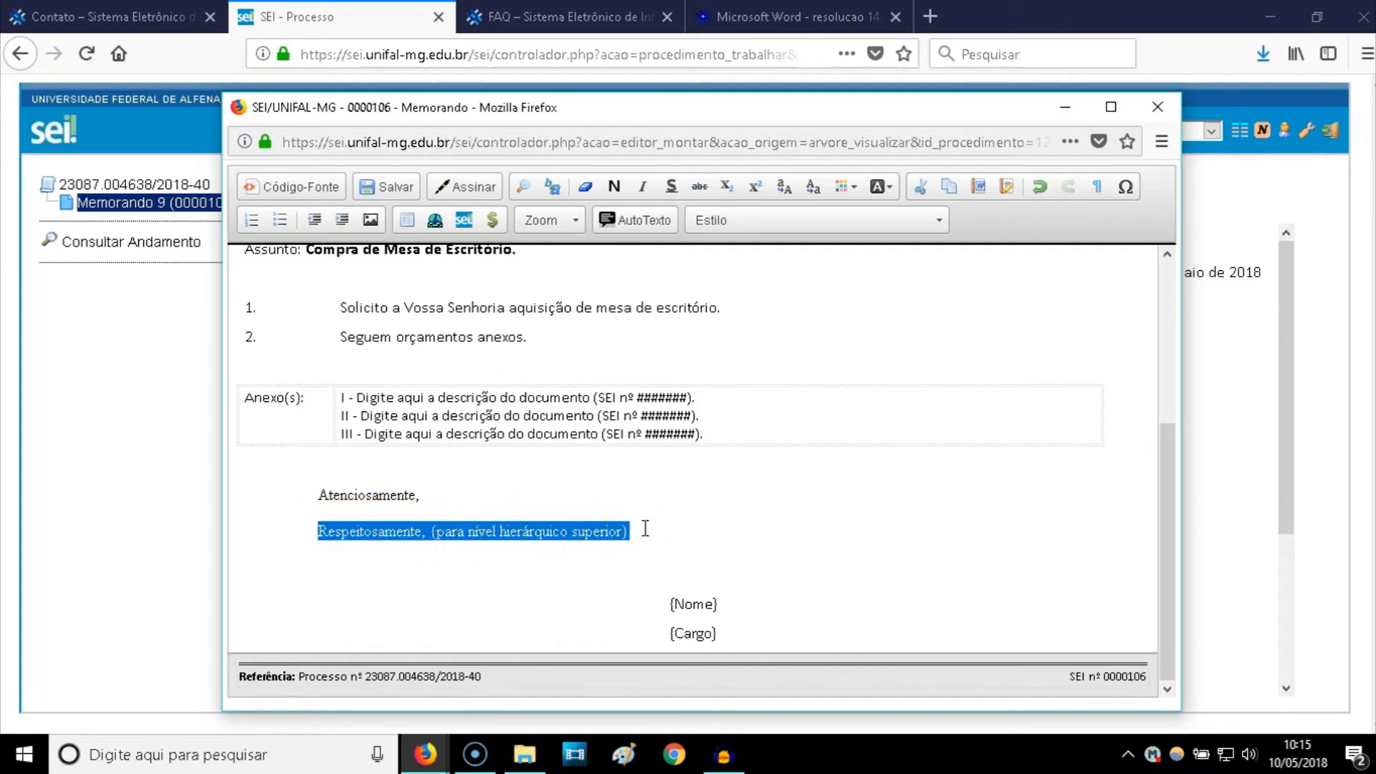
pyautogui.press('Delete')
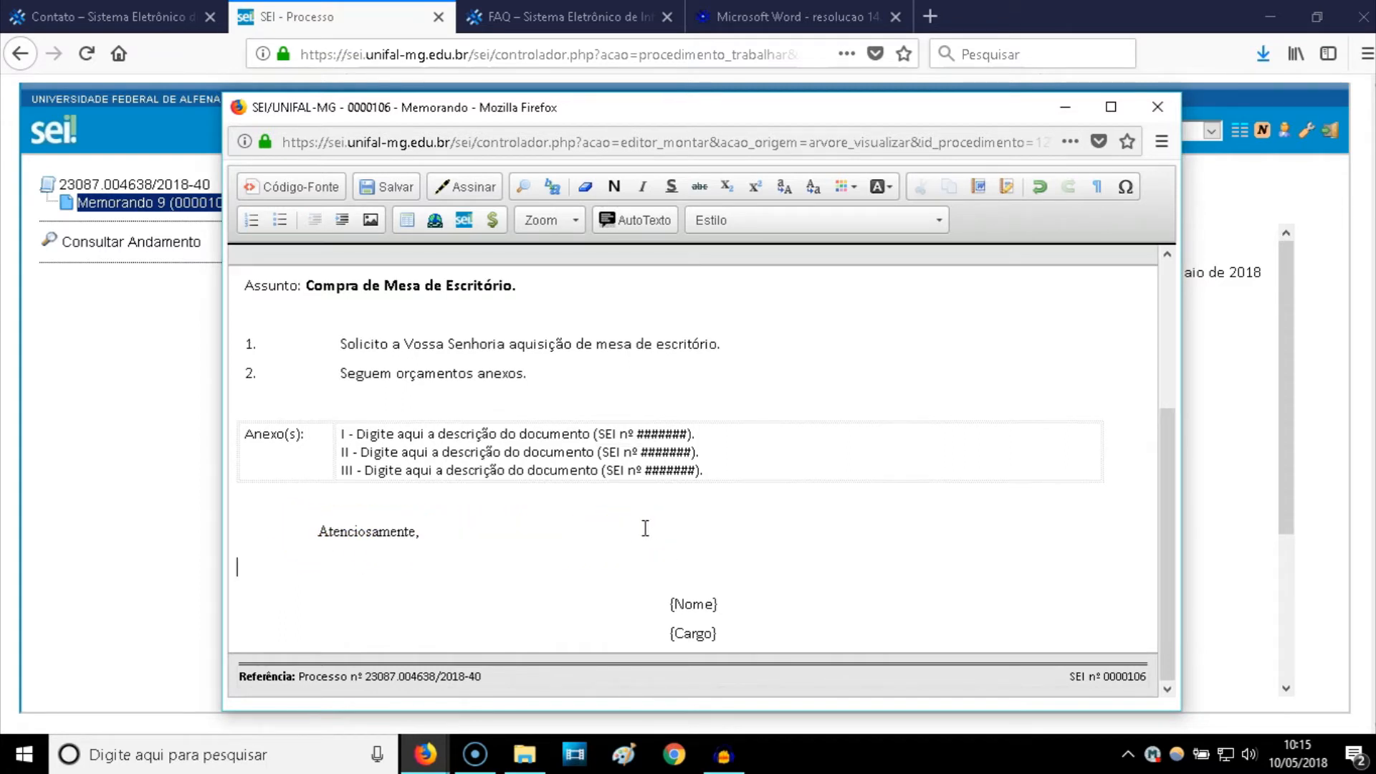
pyautogui.click(614, 547)
# - Replace the {Nome} placeholder with the signer's full name, without braces
pyautogui.click(680, 593)
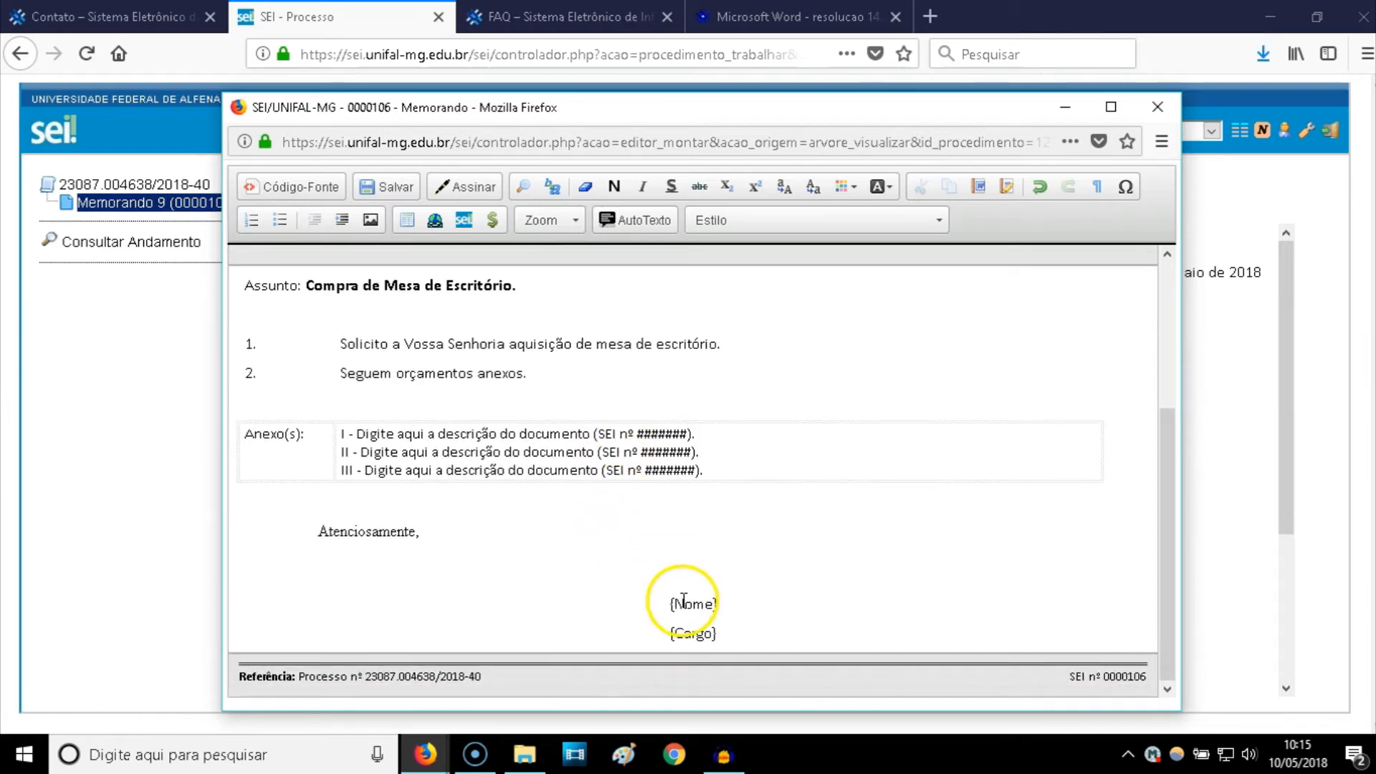
pyautogui.doubleClick(684, 598)
pyautogui.press('Delete')
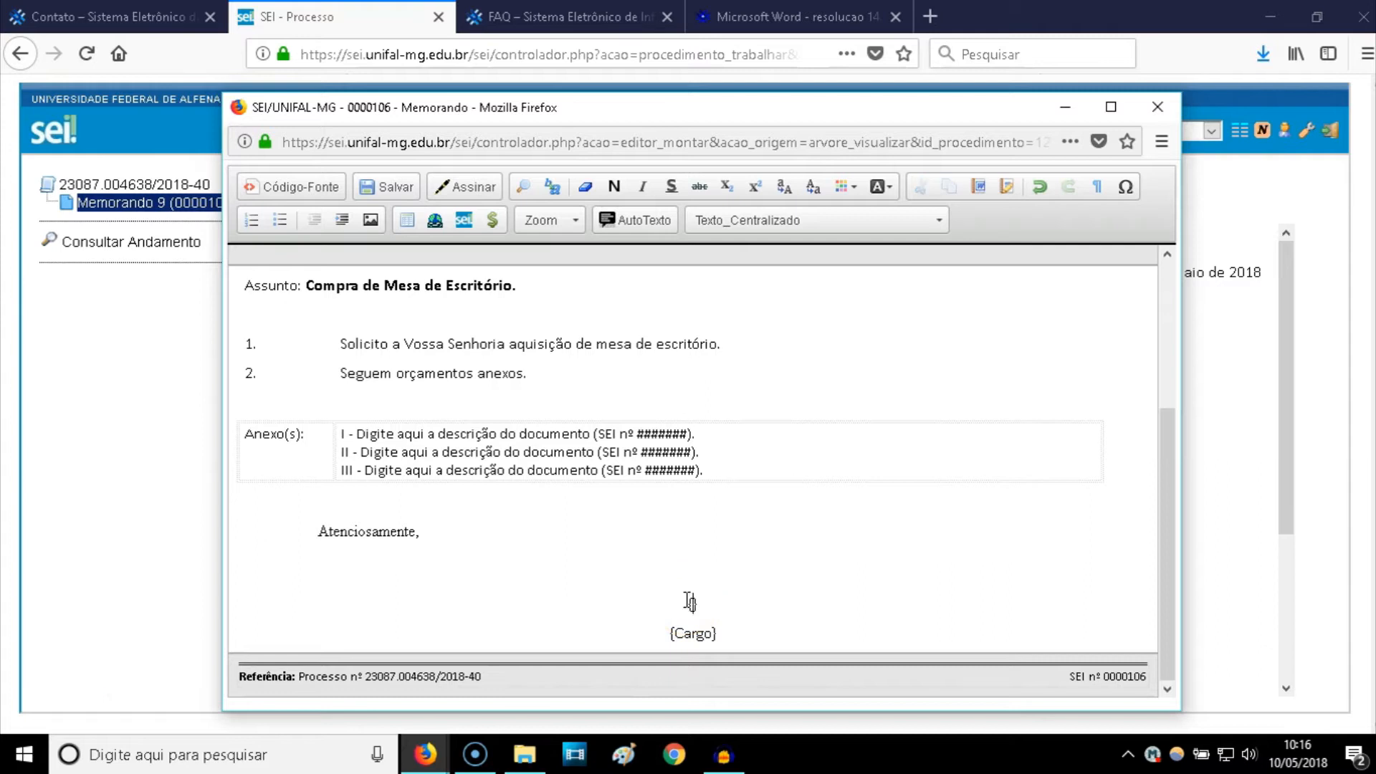
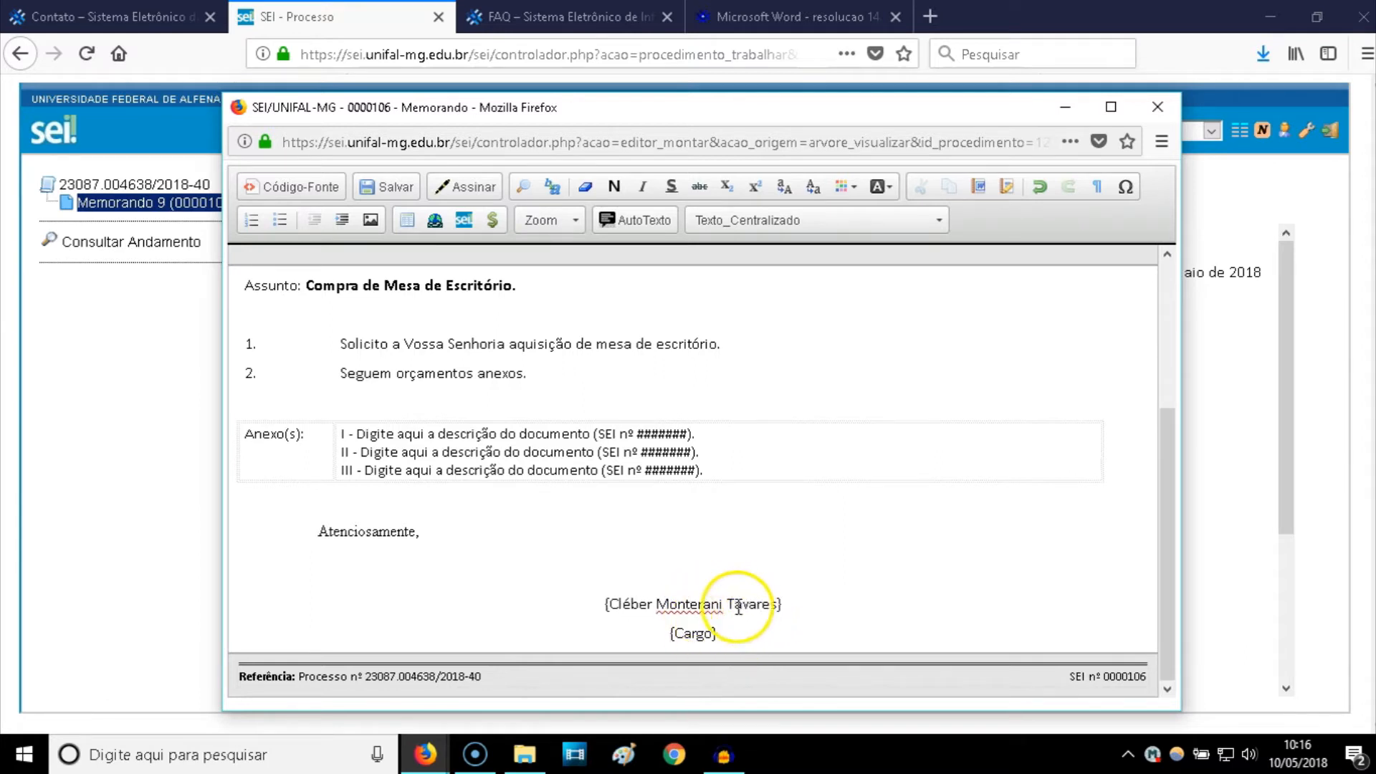
pyautogui.click(678, 604)
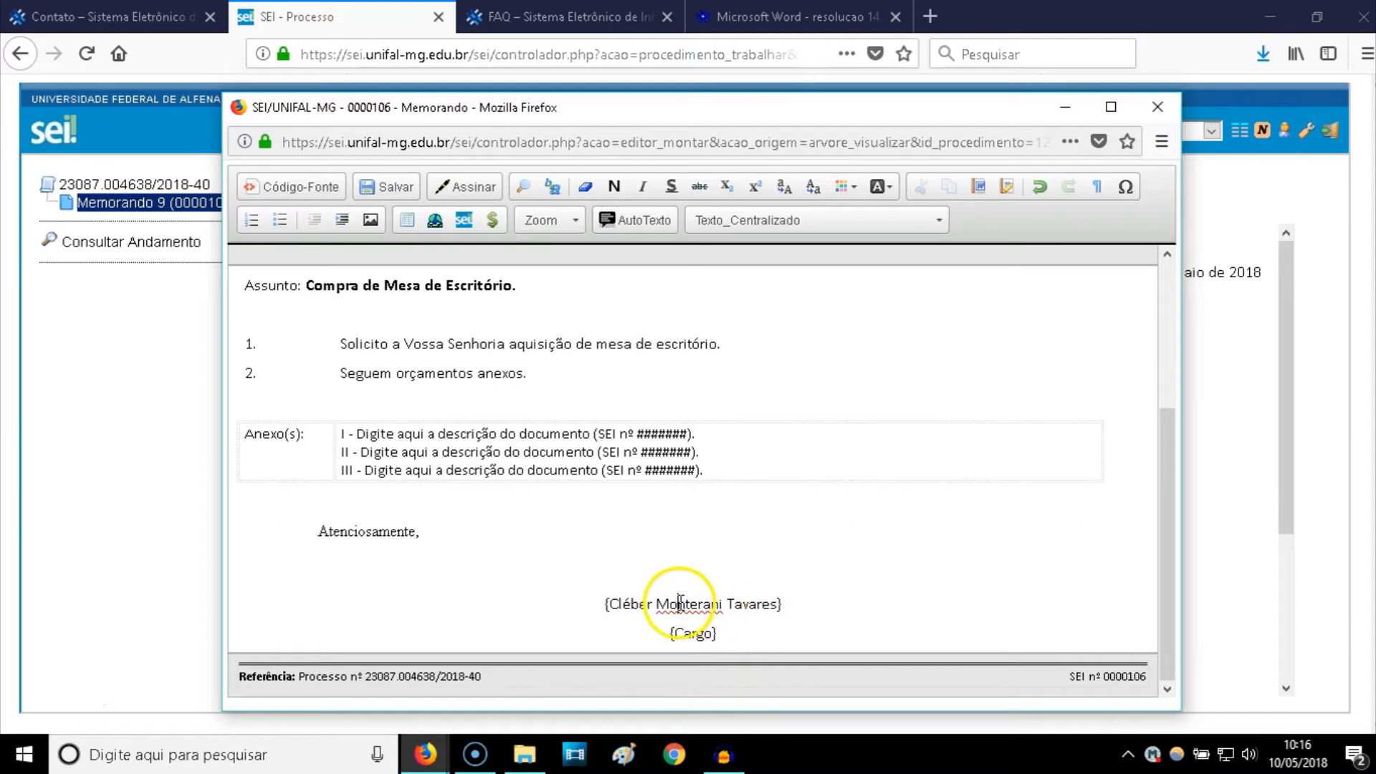
pyautogui.press('Delete')
pyautogui.click(614, 604)
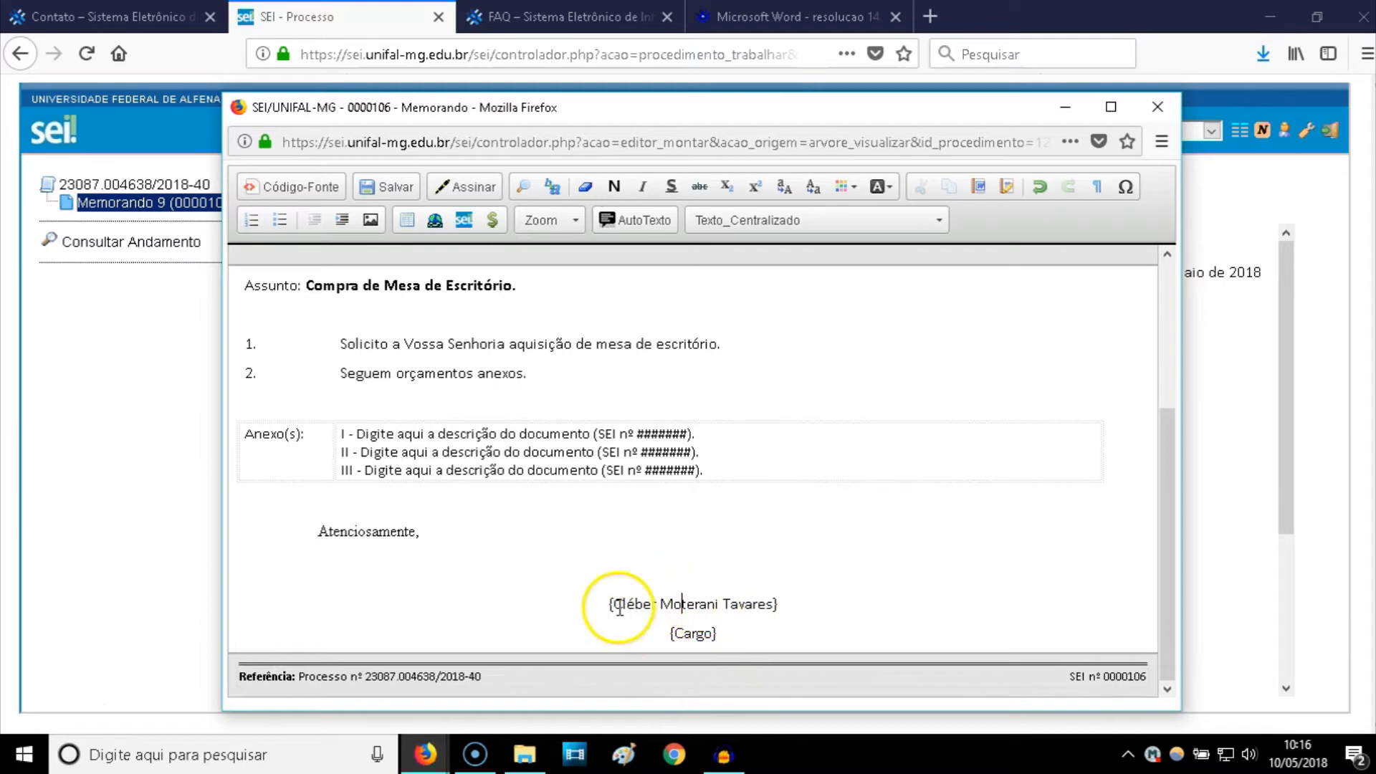
pyautogui.press('BackSpace')
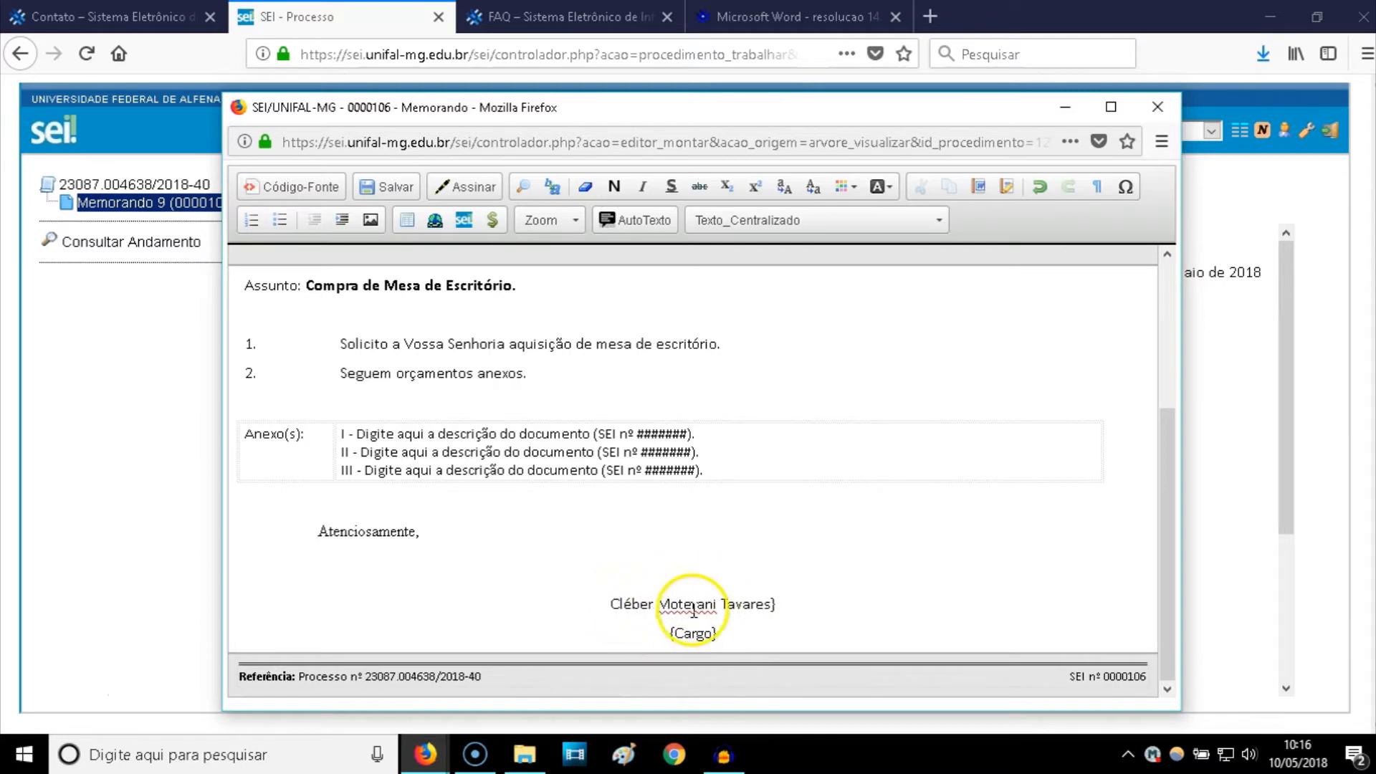
pyautogui.press('BackSpace')
# - Replace {Cargo} with the title 'Analista de Tecnologia da Informação'
pyautogui.click(713, 633)
pyautogui.press('BackSpace')
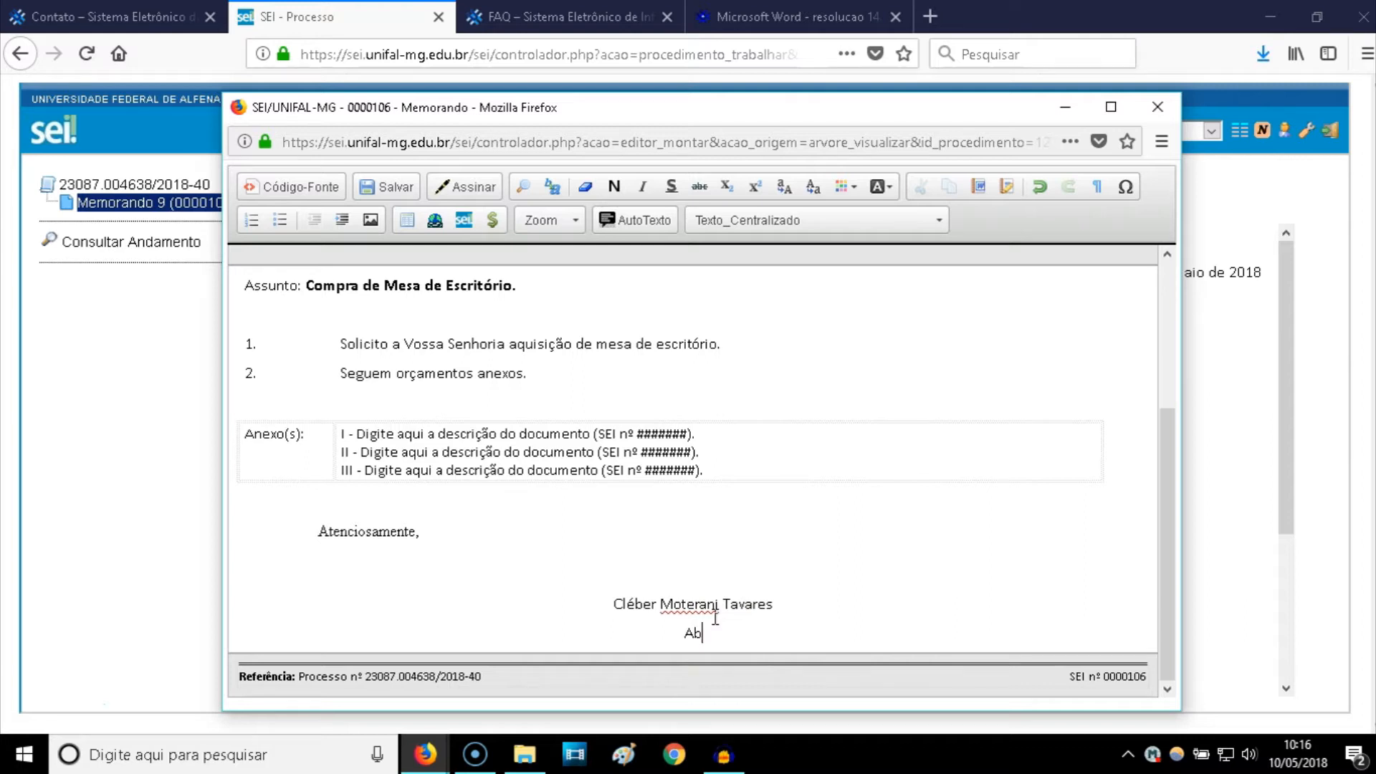
pyautogui.write('Analiste')
pyautogui.press('BackSpace')
pyautogui.press('BackSpace')
pyautogui.write('a de Tecnolo´g')
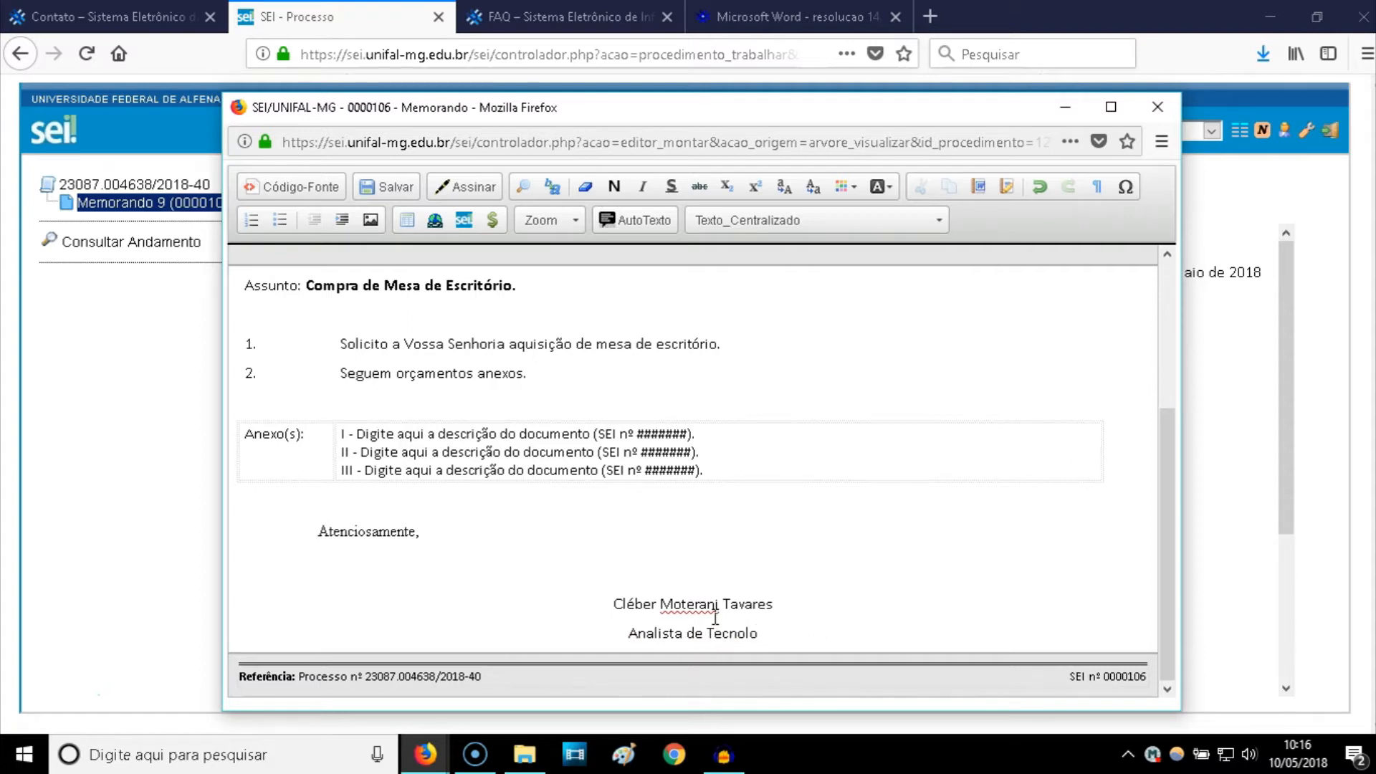
pyautogui.press('BackSpace')
pyautogui.press('BackSpace')
pyautogui.press('BackSpace')
pyautogui.write('p')
pyautogui.press('BackSpace')
pyautogui.write('ógia da')
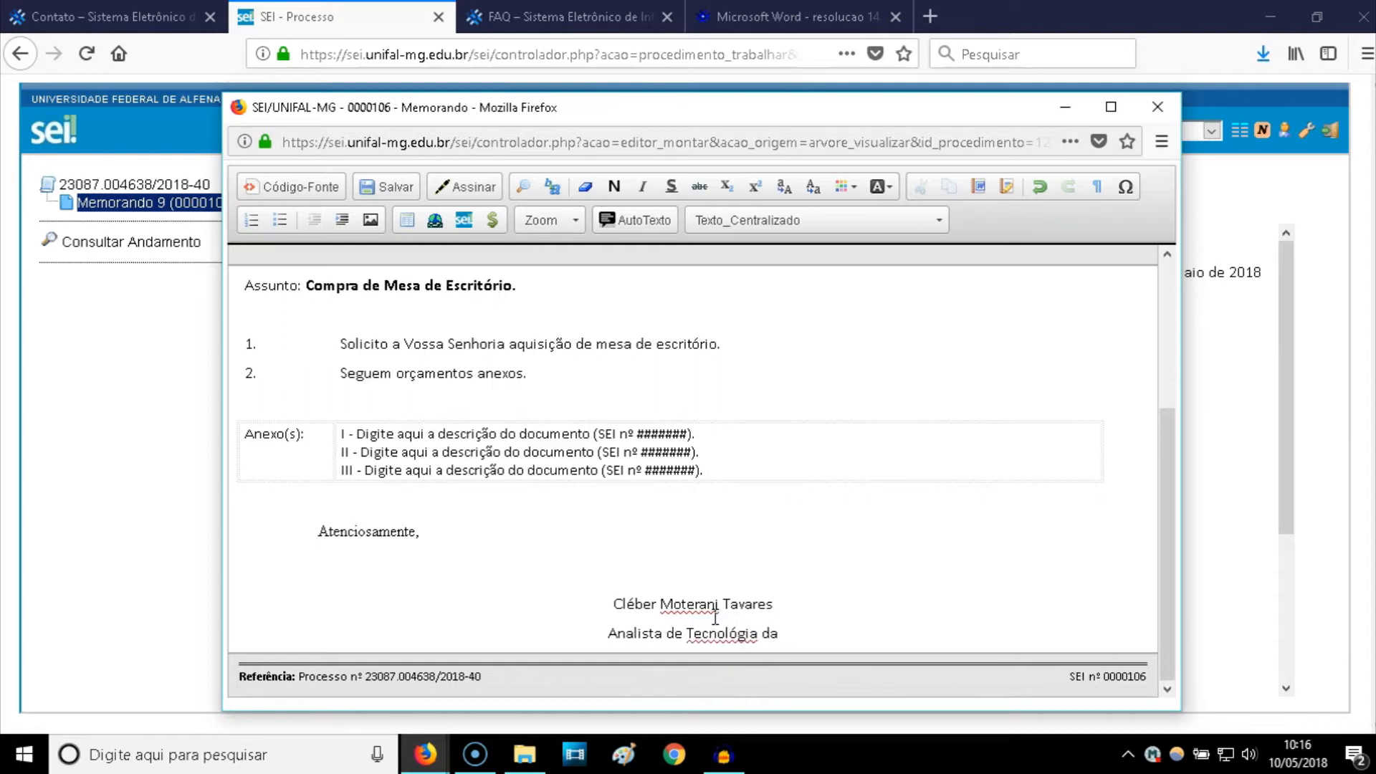
pyautogui.press('BackSpace')
pyautogui.press('BackSpace')
pyautogui.press('BackSpace')
pyautogui.press('BackSpace')
pyautogui.press('BackSpace')
pyautogui.press('BackSpace')
pyautogui.press('BackSpace')
pyautogui.press('BackSpace')
pyautogui.write('ogia da In')
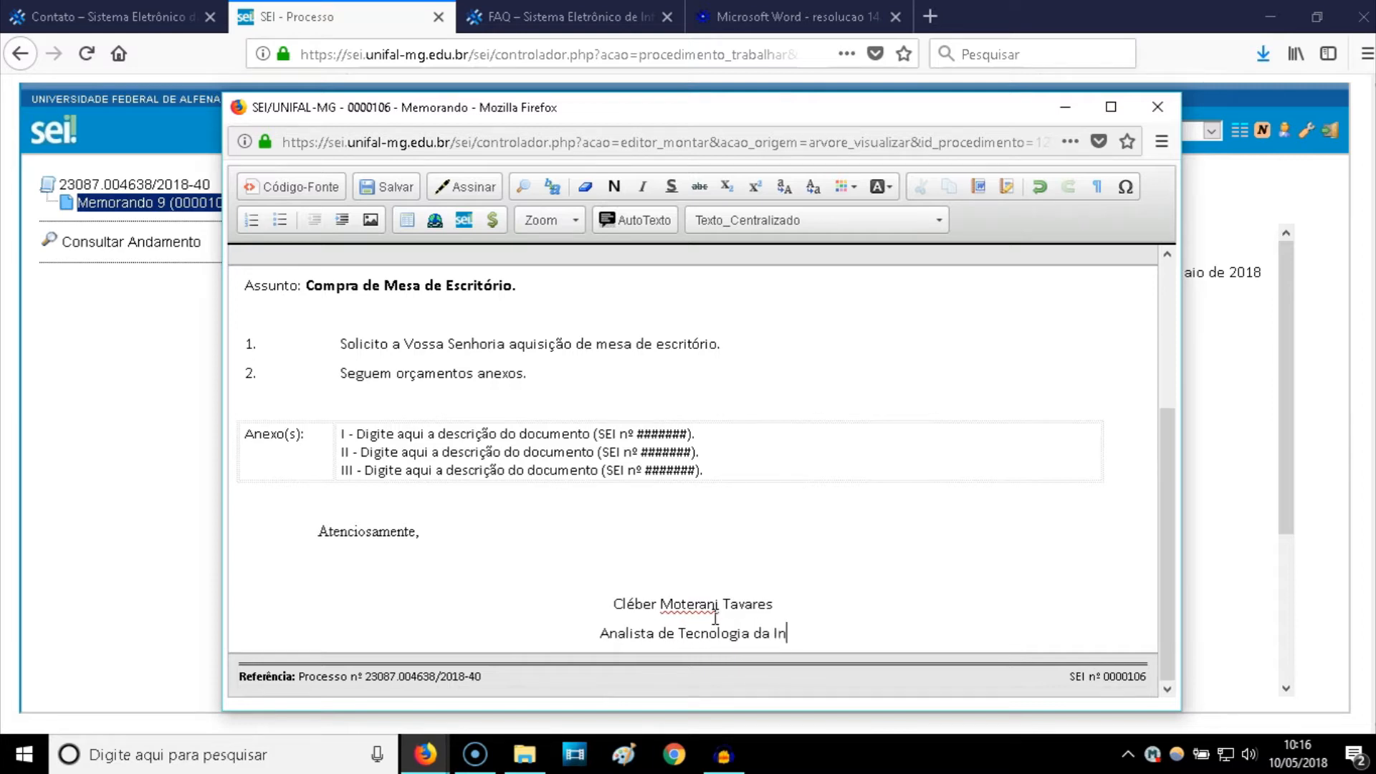
pyautogui.write('formação')
pyautogui.click(681, 519)
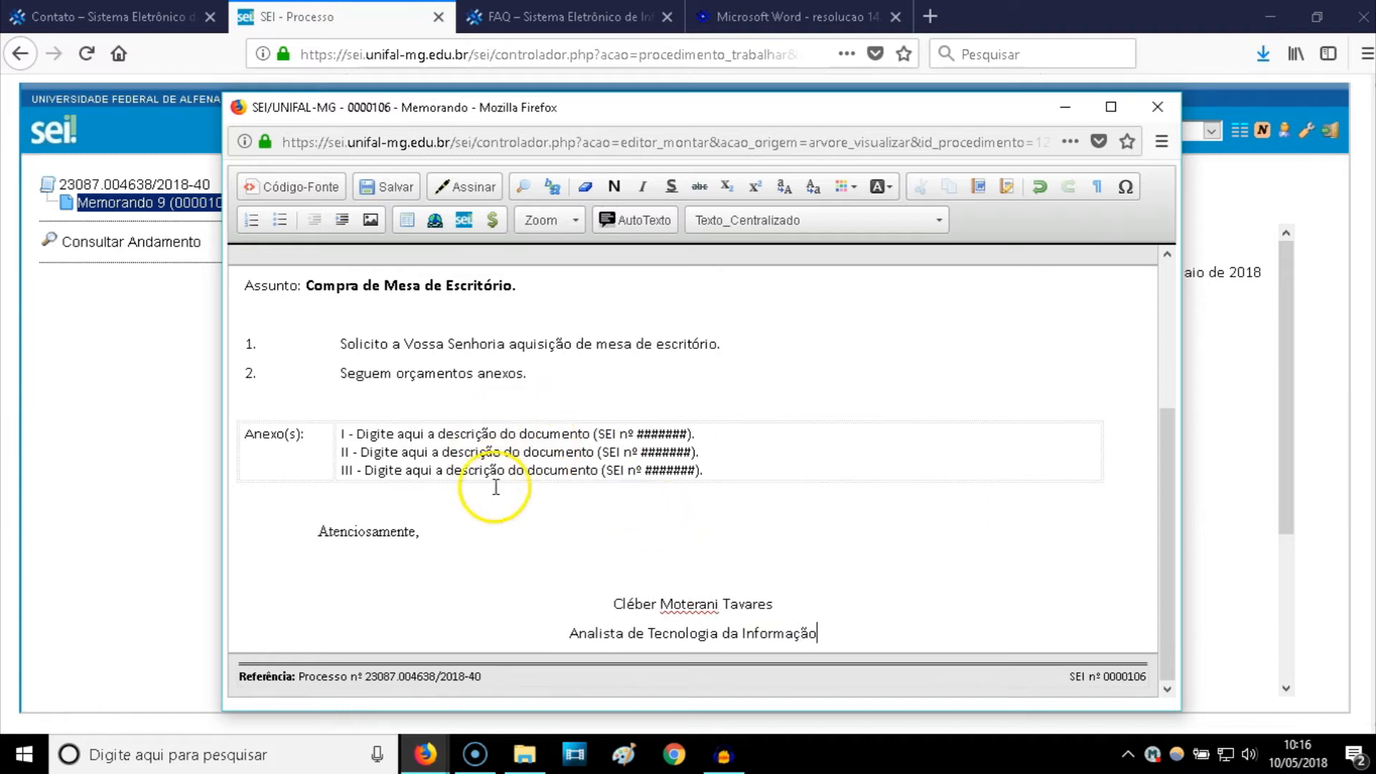
pyautogui.scroll(3, 492, 429)
pyautogui.scroll(-3, 492, 484)
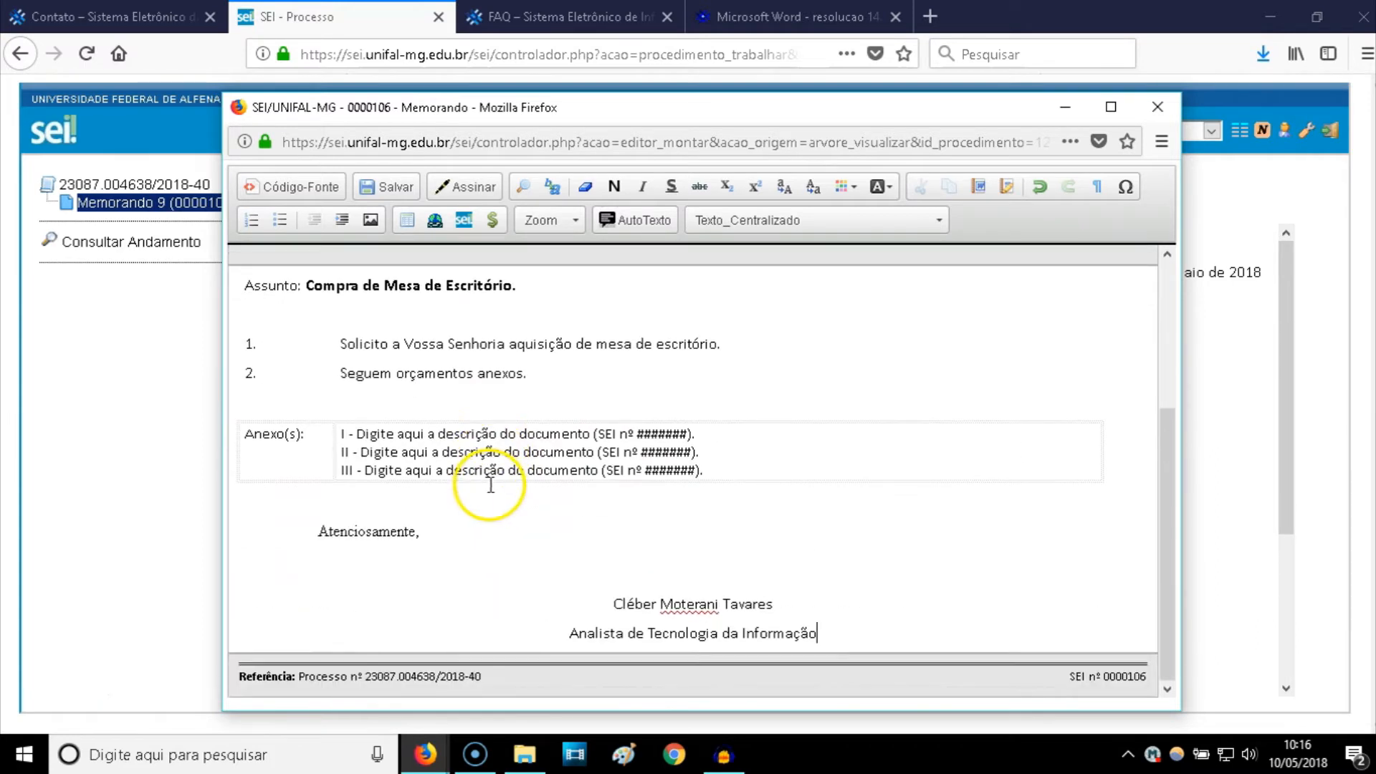
# - Save Memorando 9, close the editor window and reopen the memo to check the saved text
pyautogui.click(385, 195)
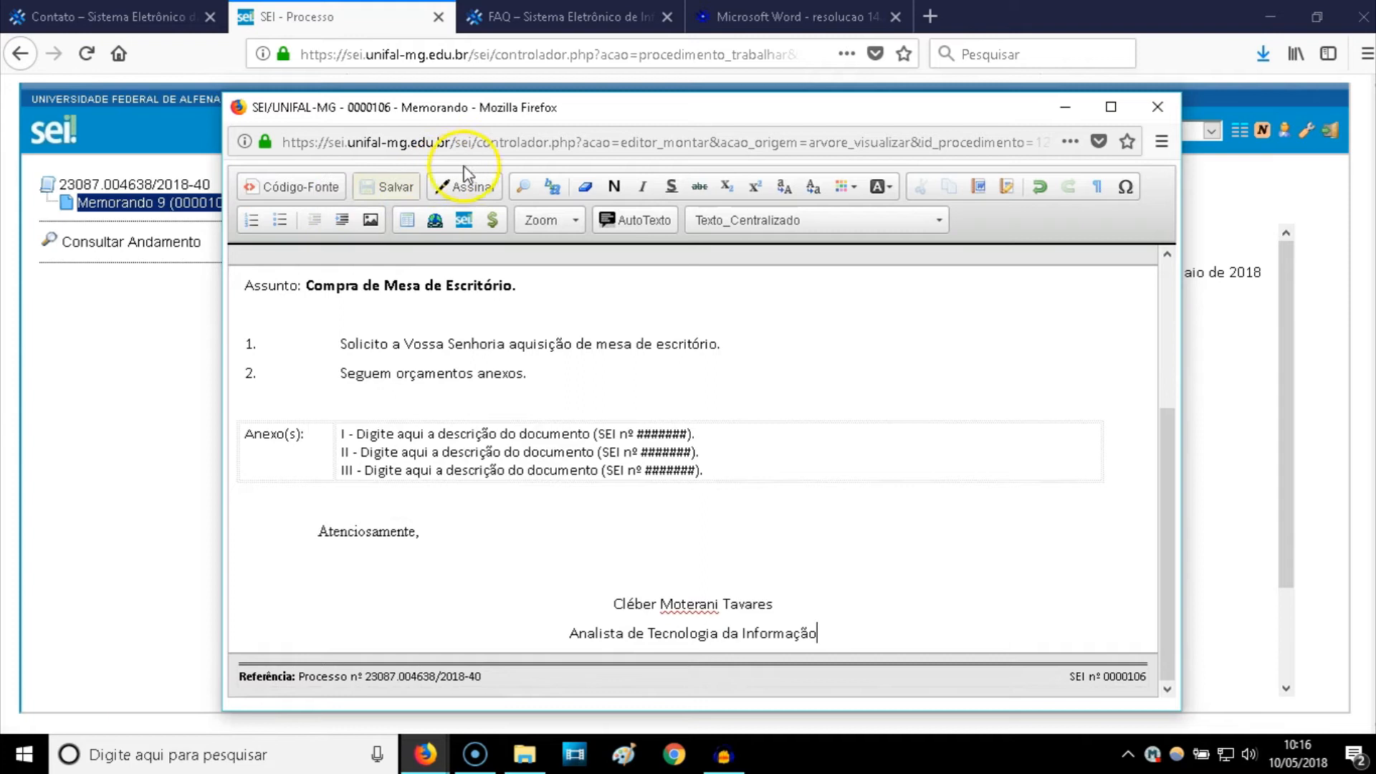
pyautogui.click(1155, 109)
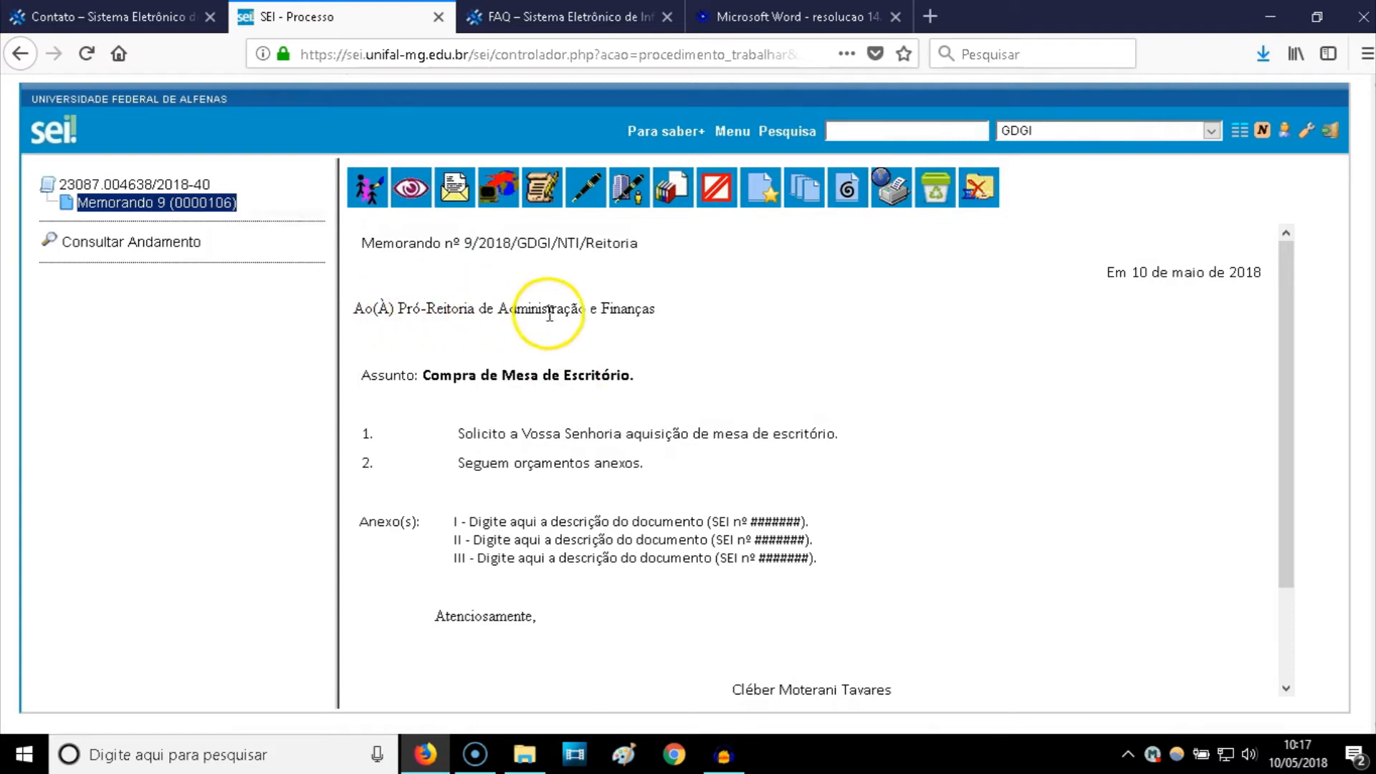
pyautogui.click(217, 204)
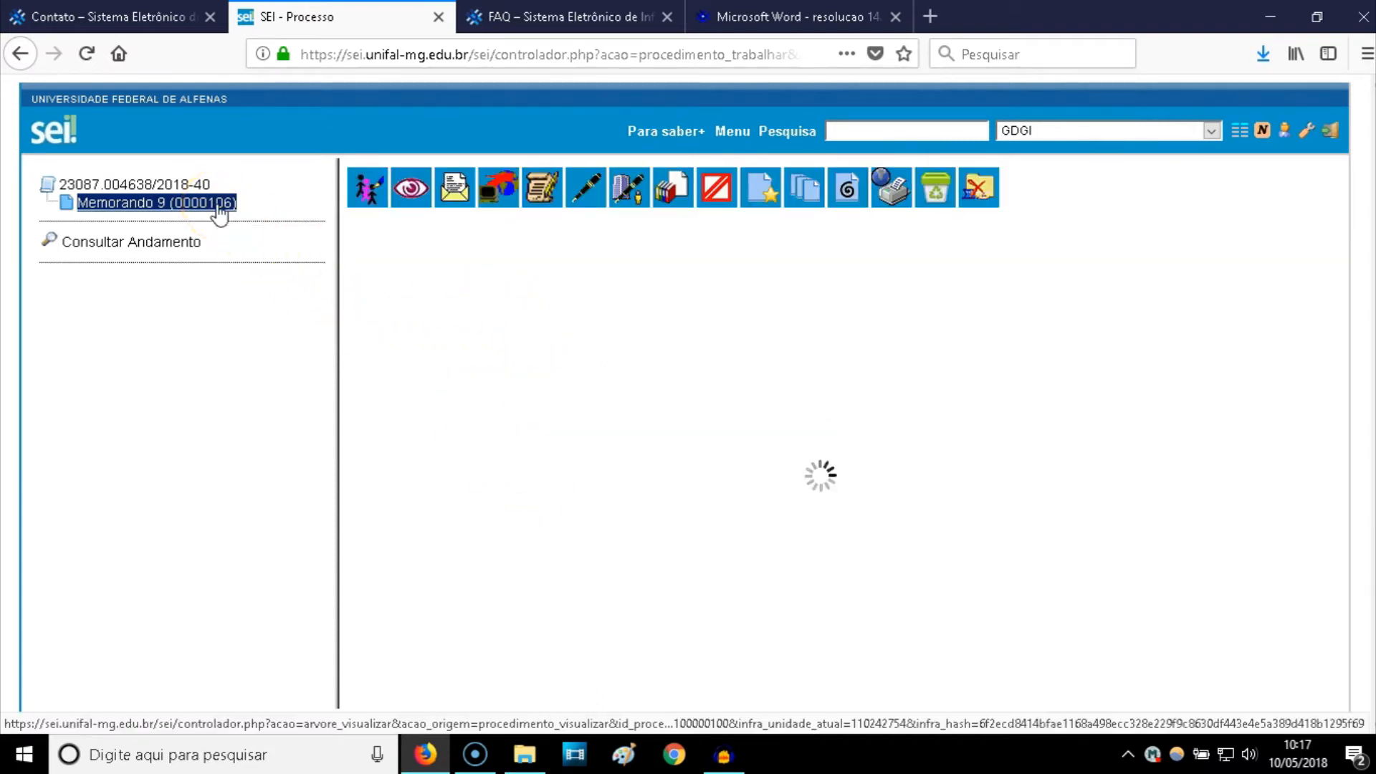
pyautogui.scroll(-2, 584, 452)
pyautogui.scroll(2, 587, 455)
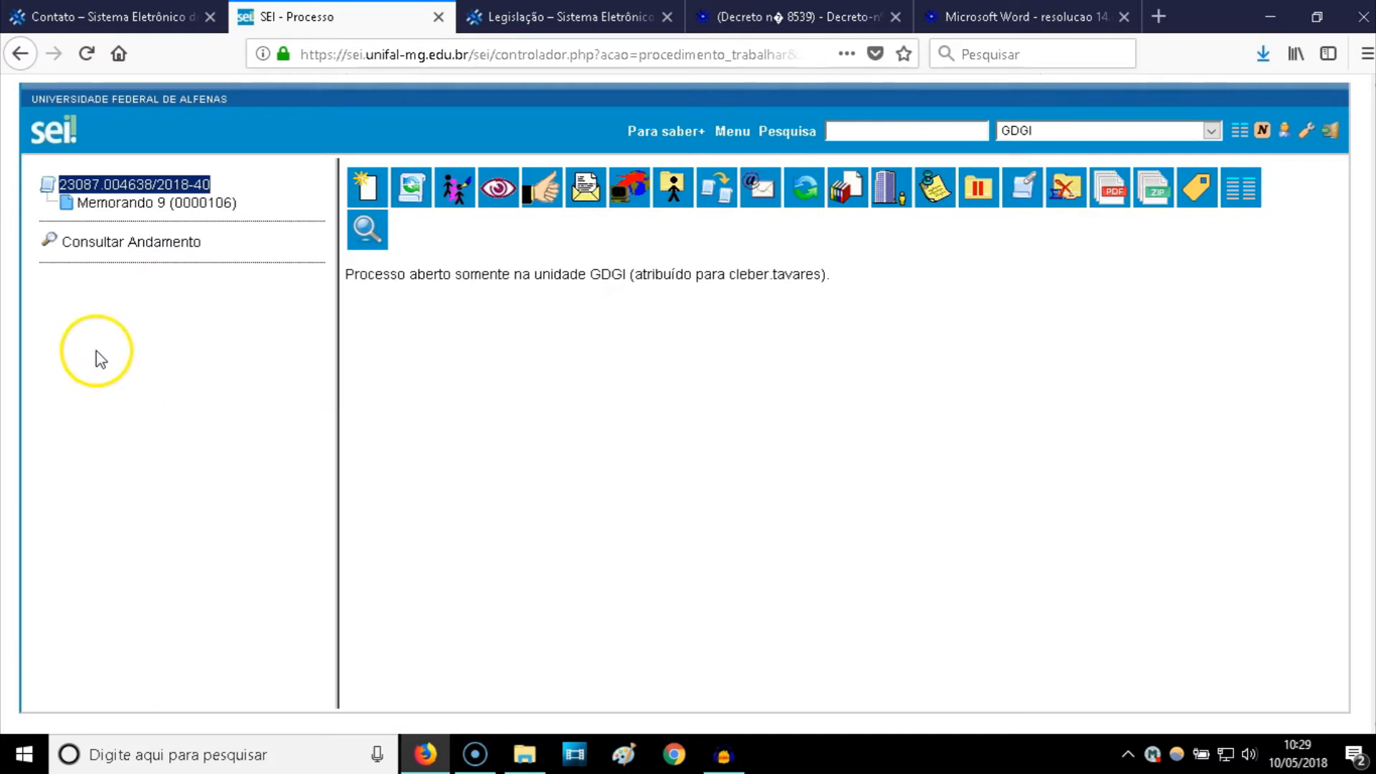
# - From the process 23087.004638/2018-40 overview, begin an external document of type Orçamento
pyautogui.click(127, 188)
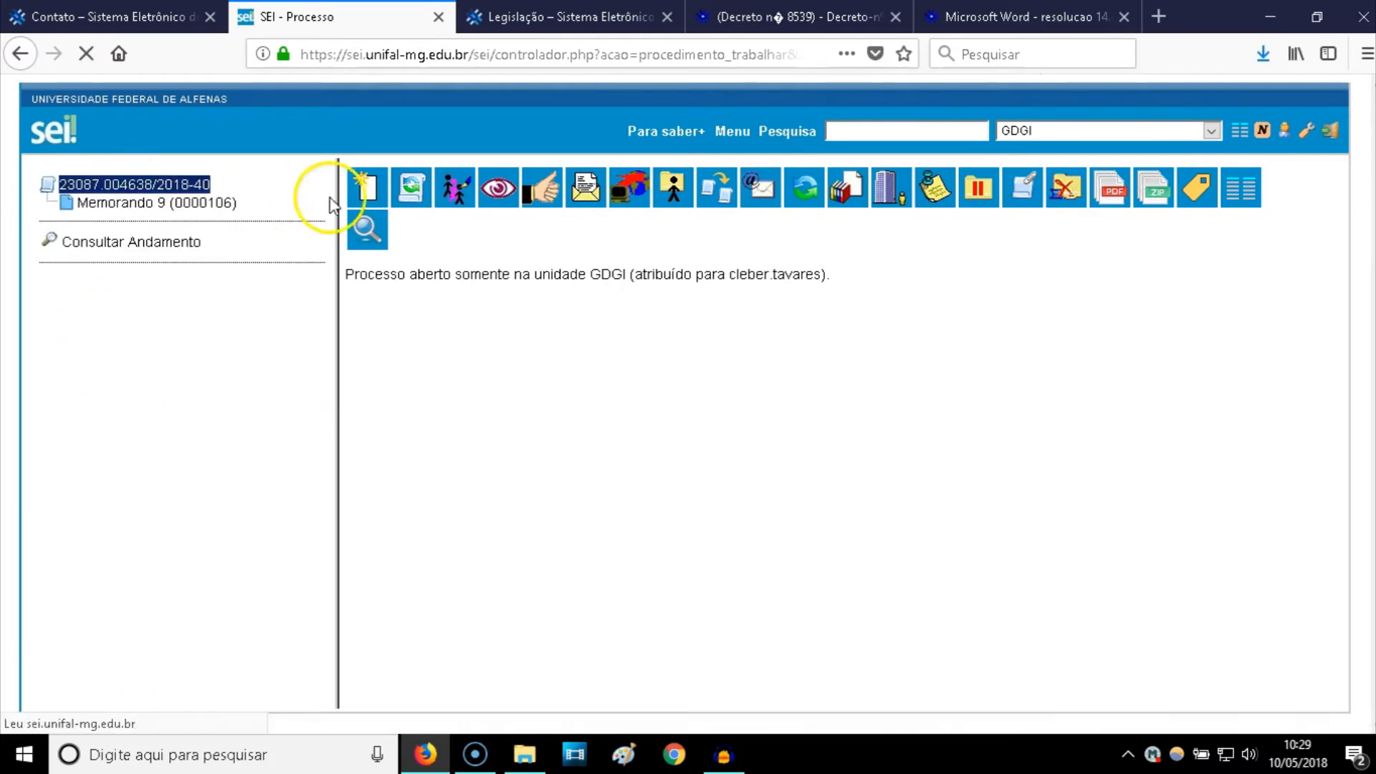
pyautogui.click(368, 190)
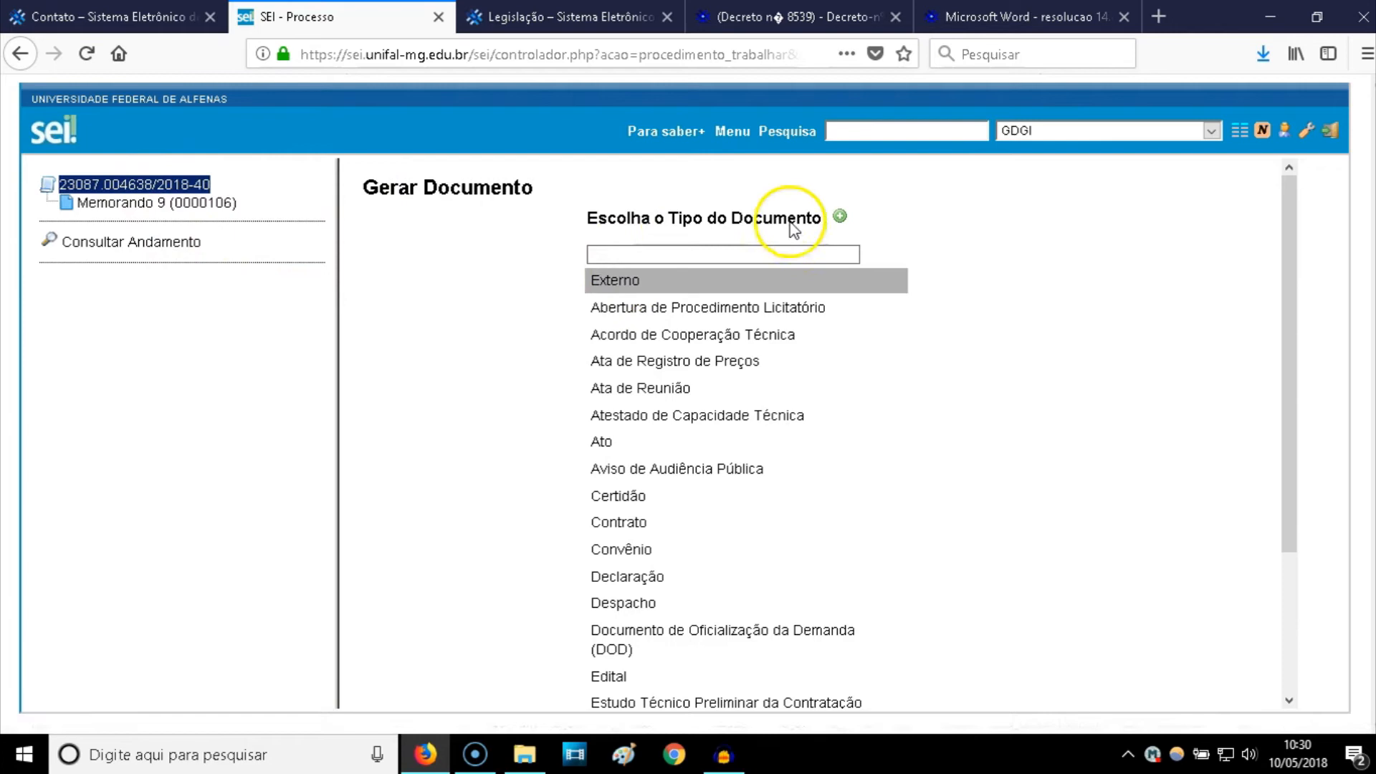
pyautogui.click(627, 287)
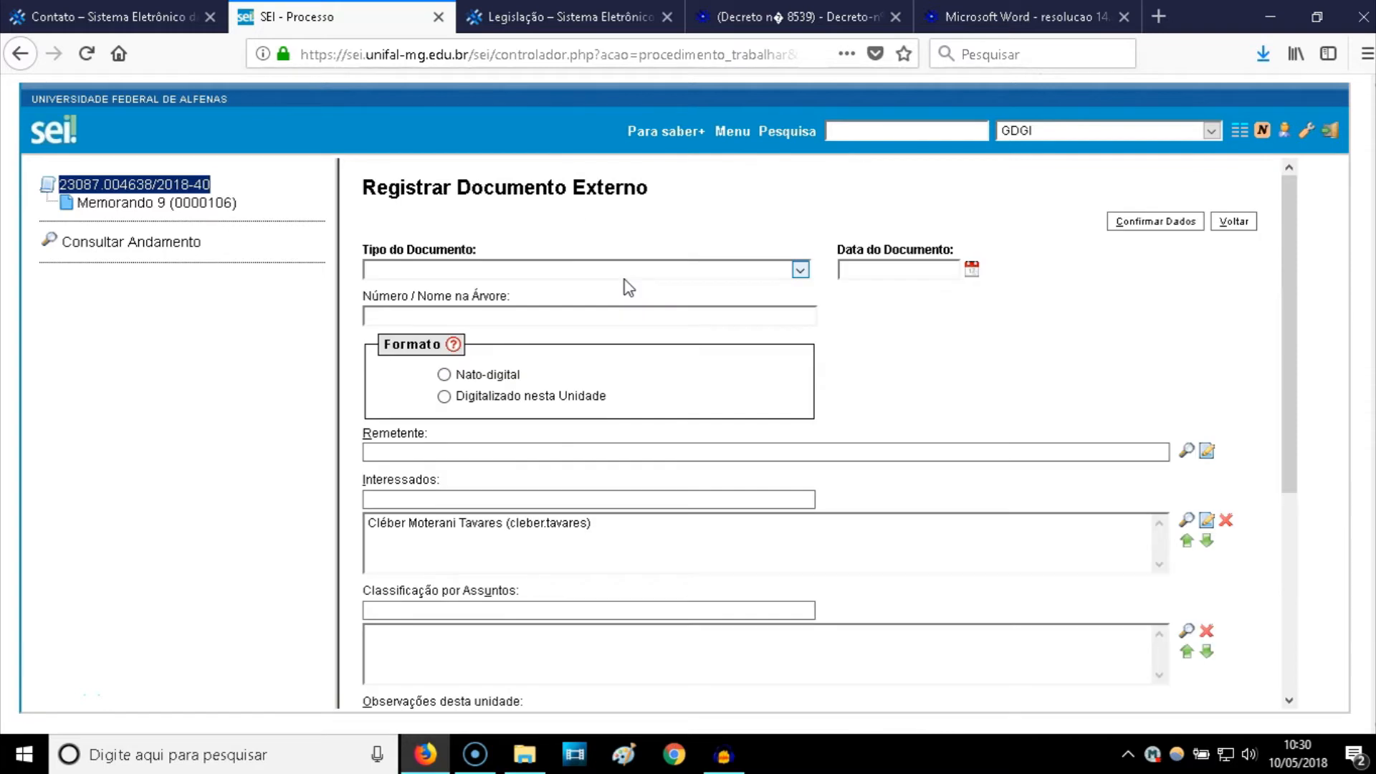
pyautogui.click(497, 270)
pyautogui.write('or')
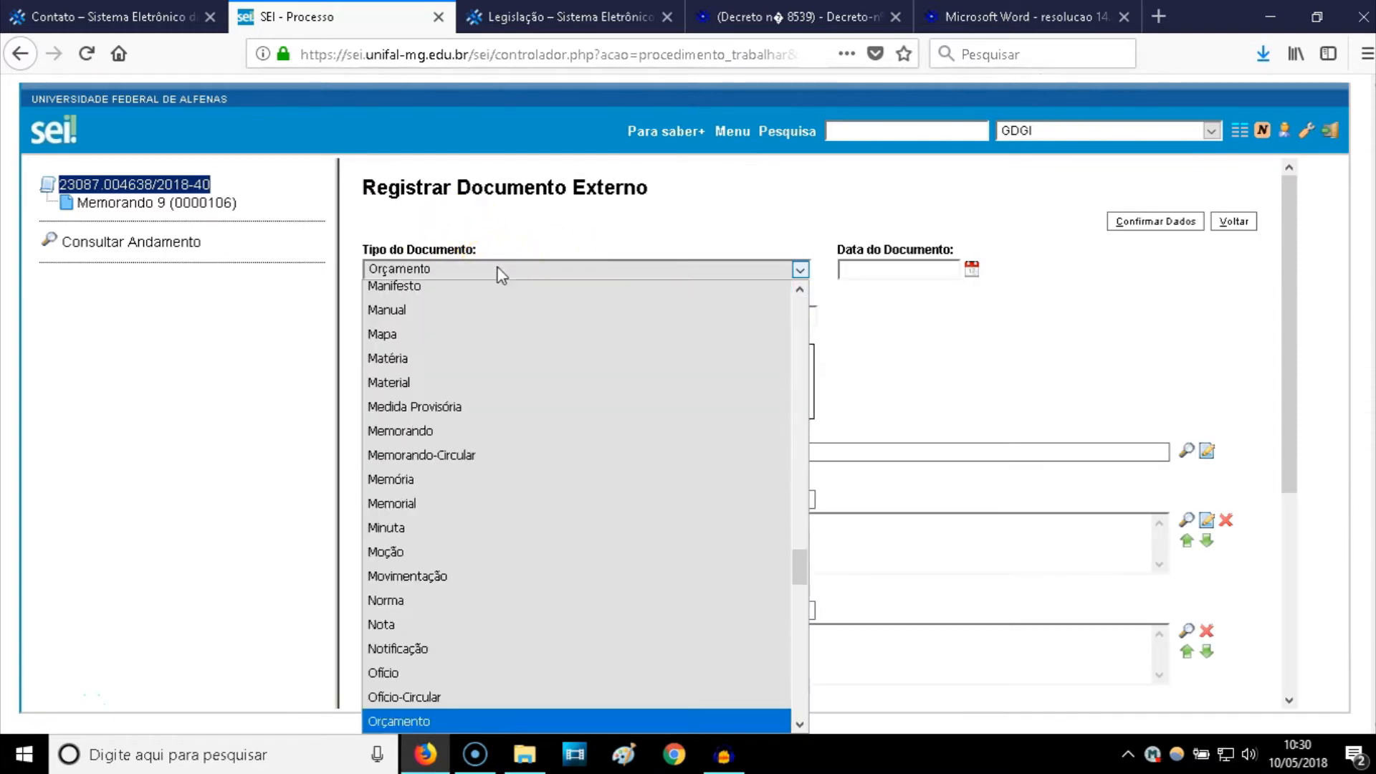
pyautogui.click(419, 721)
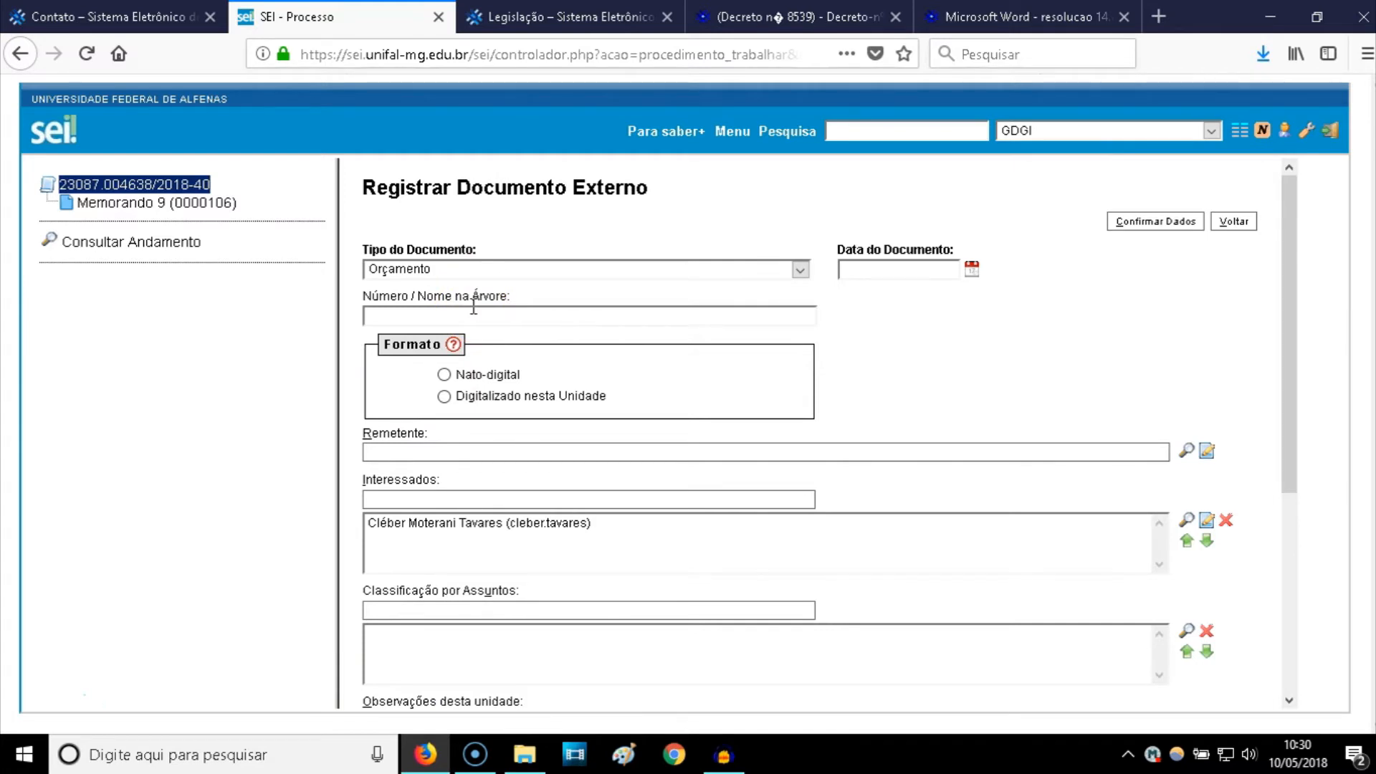
pyautogui.click(562, 13)
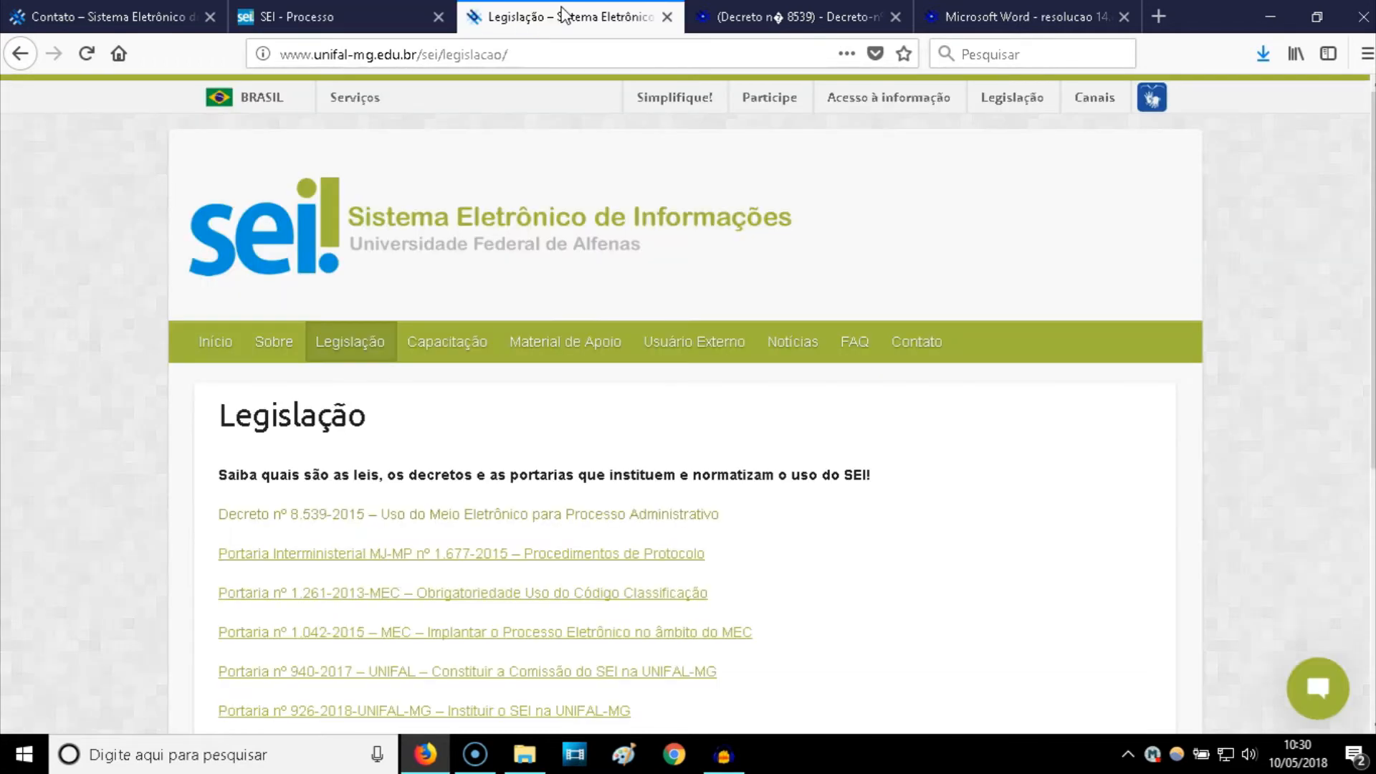
pyautogui.click(908, 348)
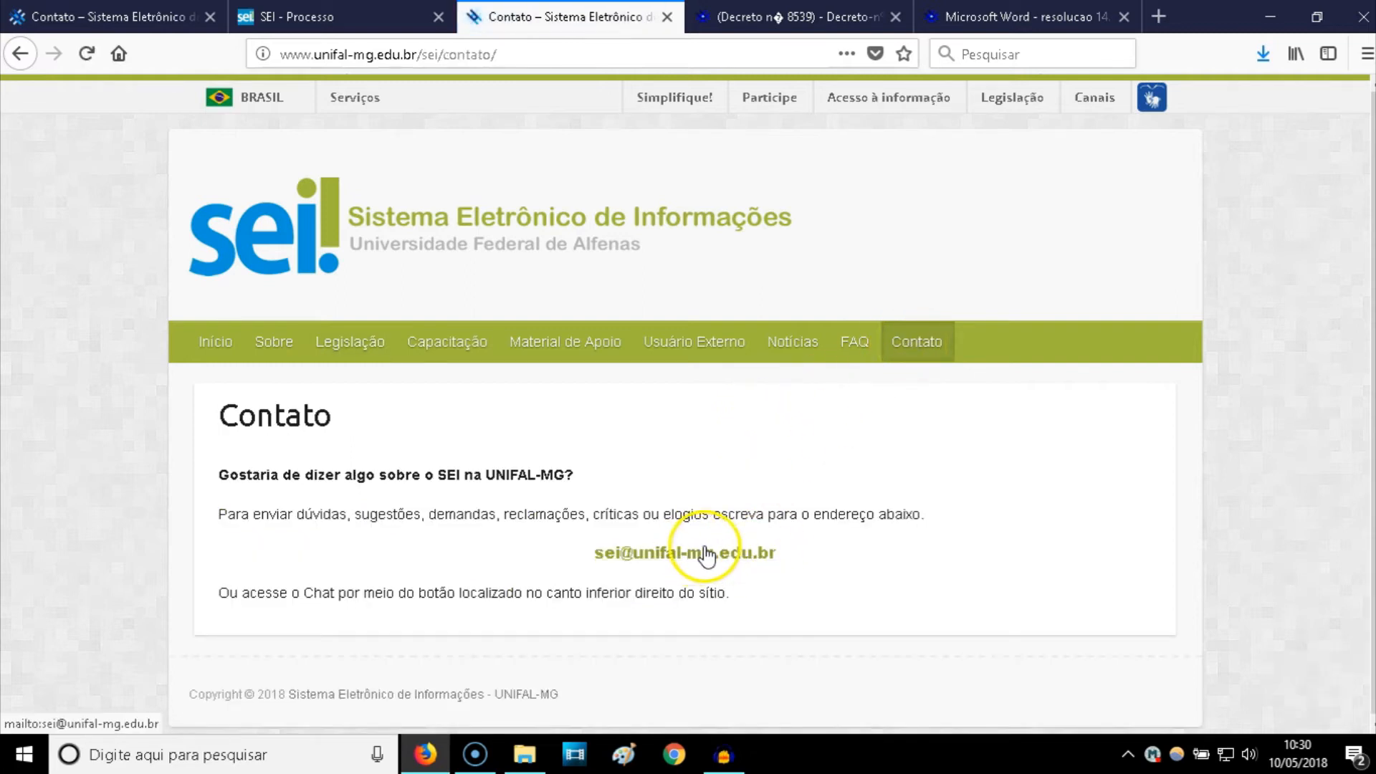
pyautogui.click(341, 15)
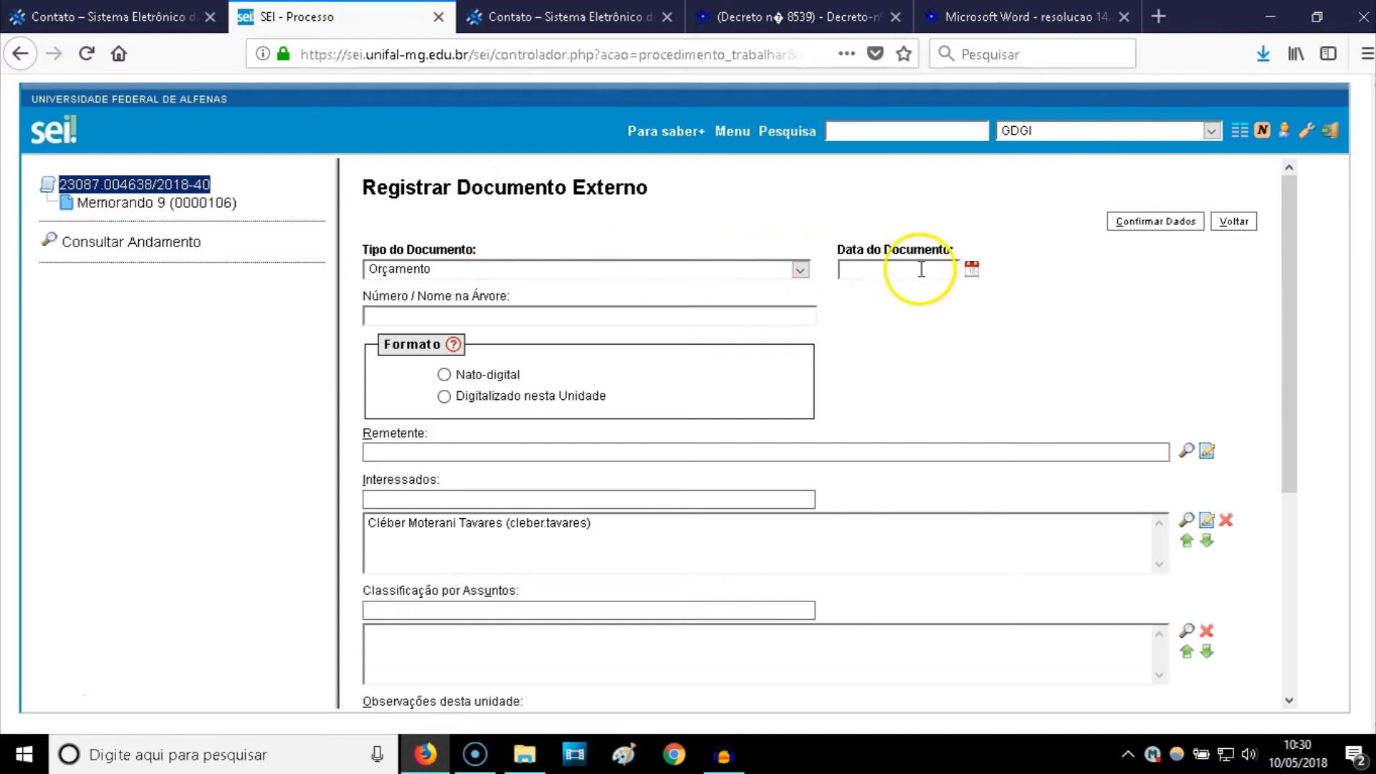
# - Set the Data do Documento to 10/05/2018 in the calendar
pyautogui.click(973, 271)
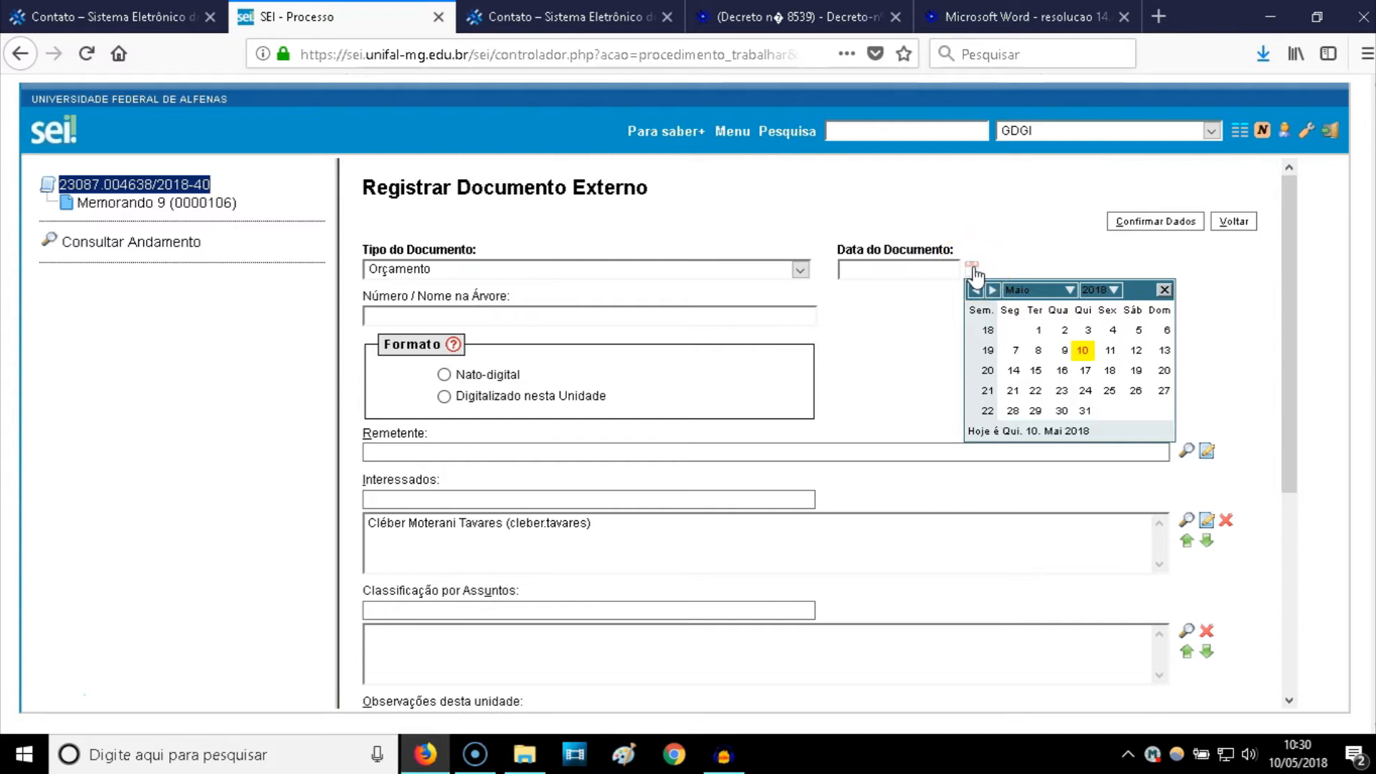
pyautogui.click(1083, 351)
pyautogui.click(554, 318)
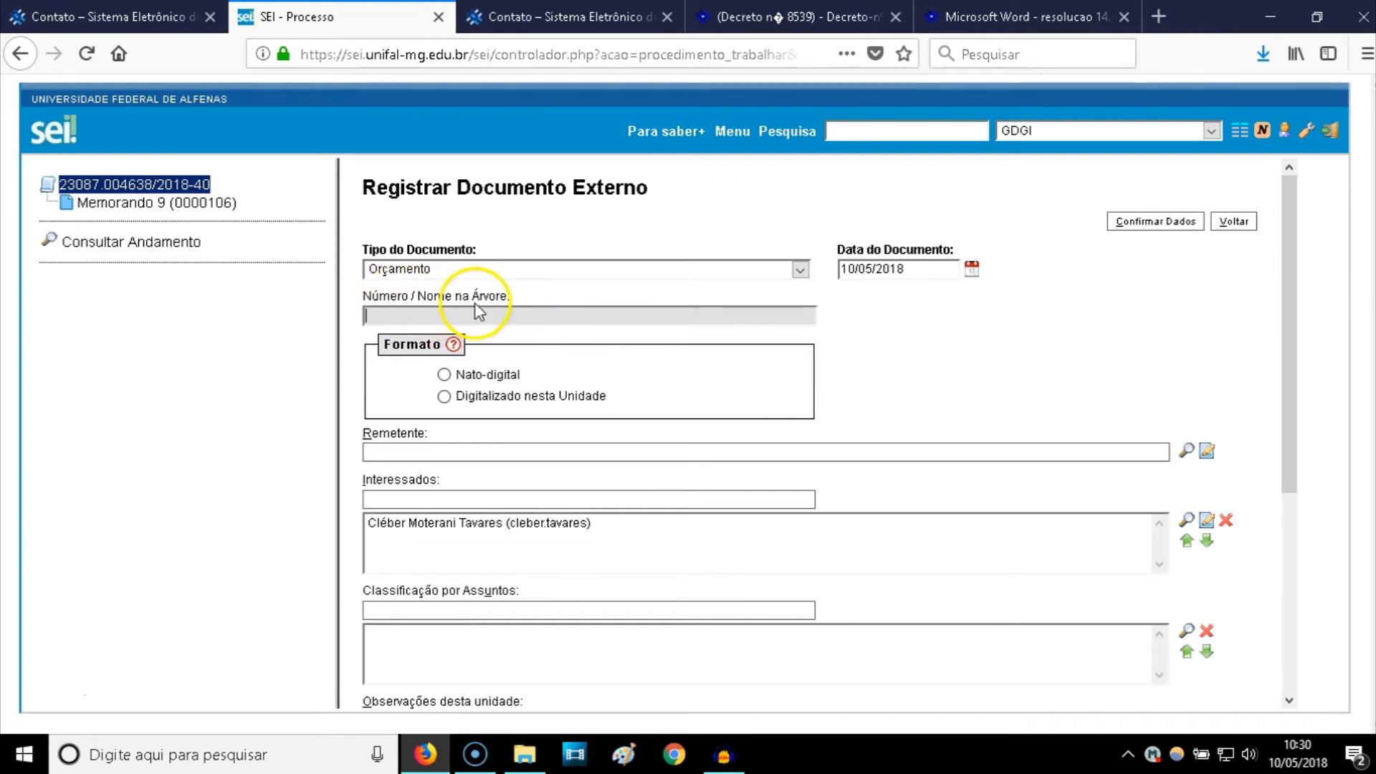
# - Restart the external document registration with type Orçamento and date 10/05/2018
pyautogui.click(117, 204)
pyautogui.click(116, 186)
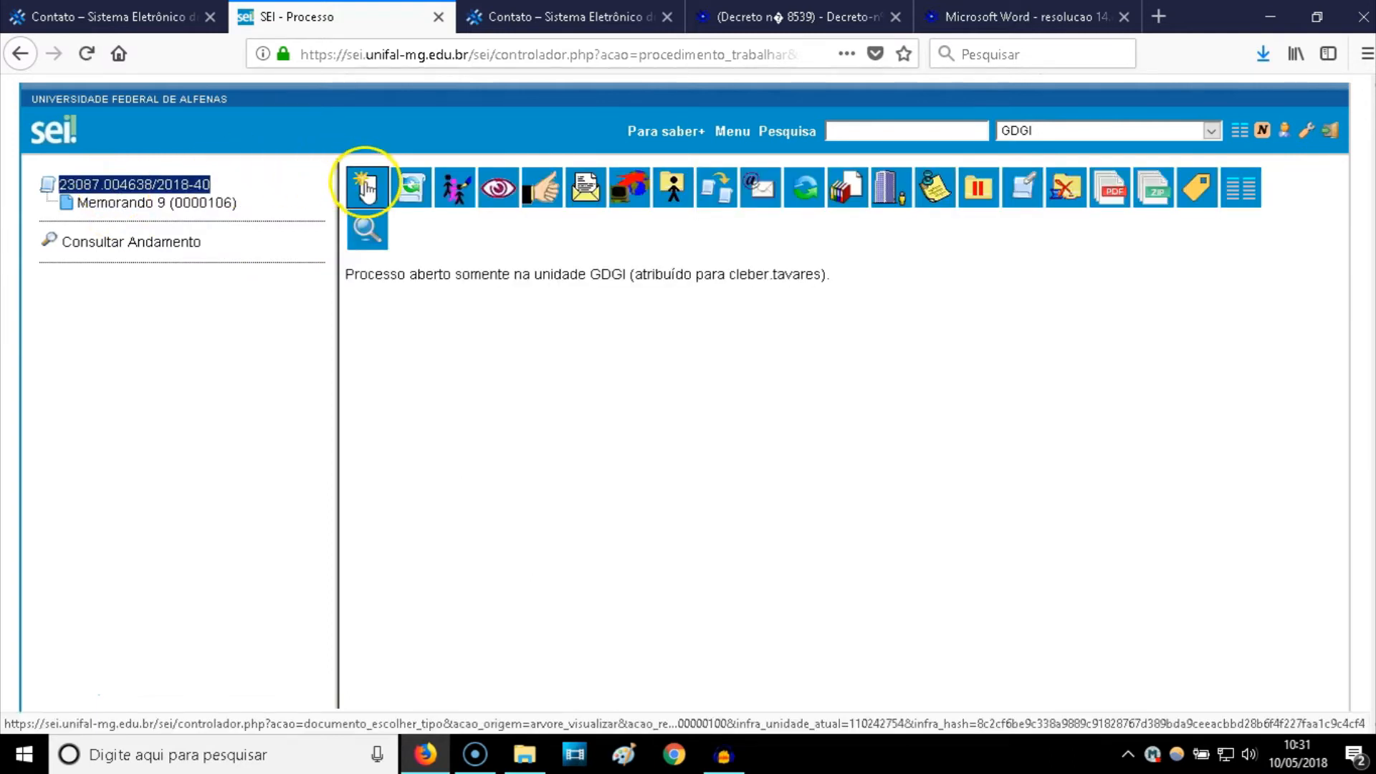
pyautogui.click(367, 188)
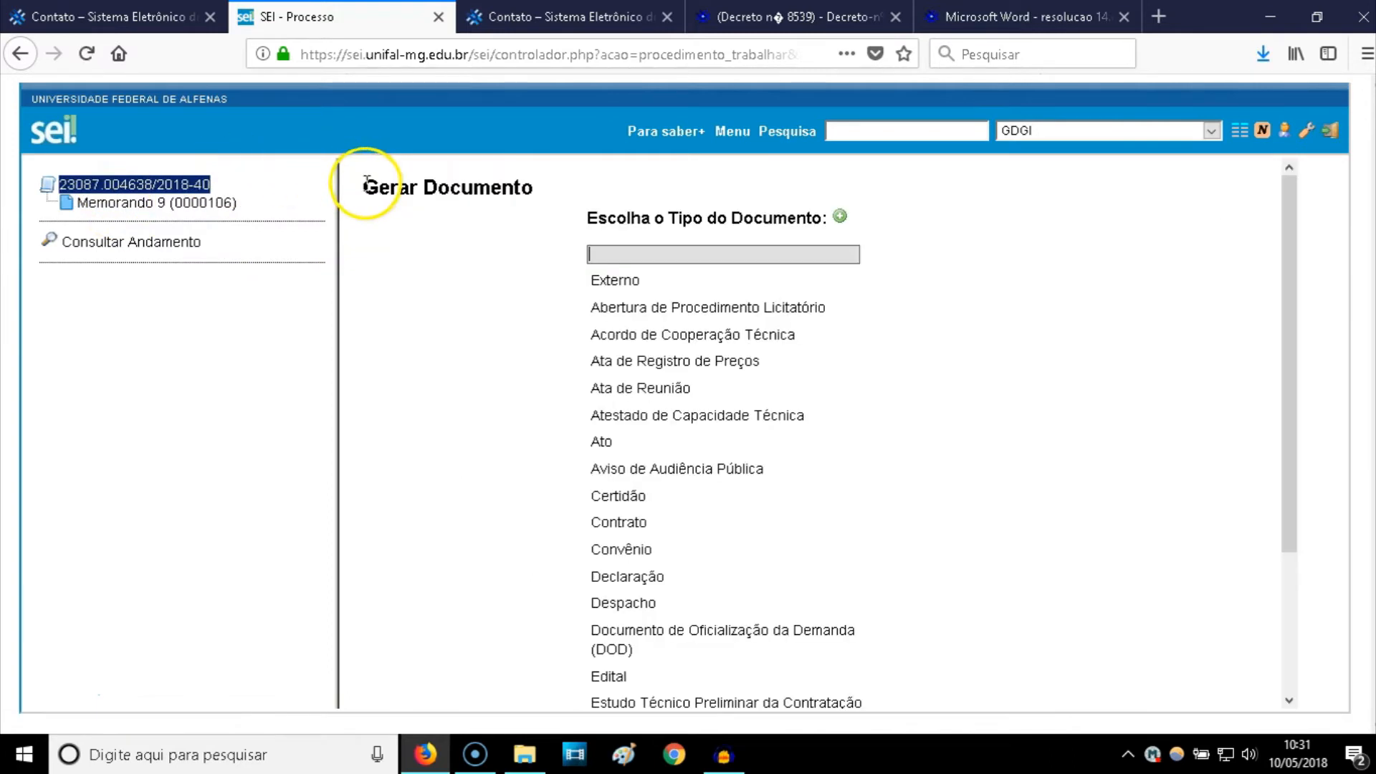
pyautogui.click(625, 283)
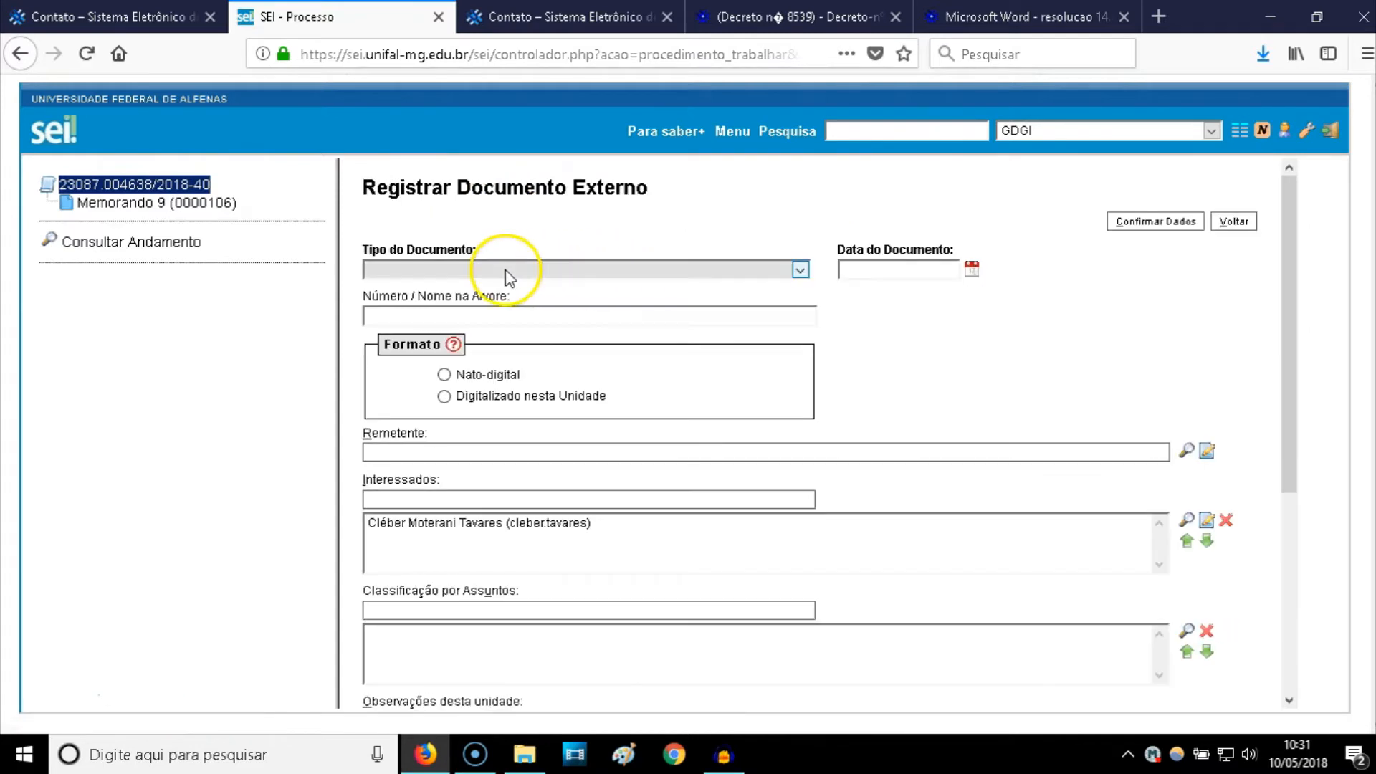
pyautogui.click(505, 270)
pyautogui.write('or')
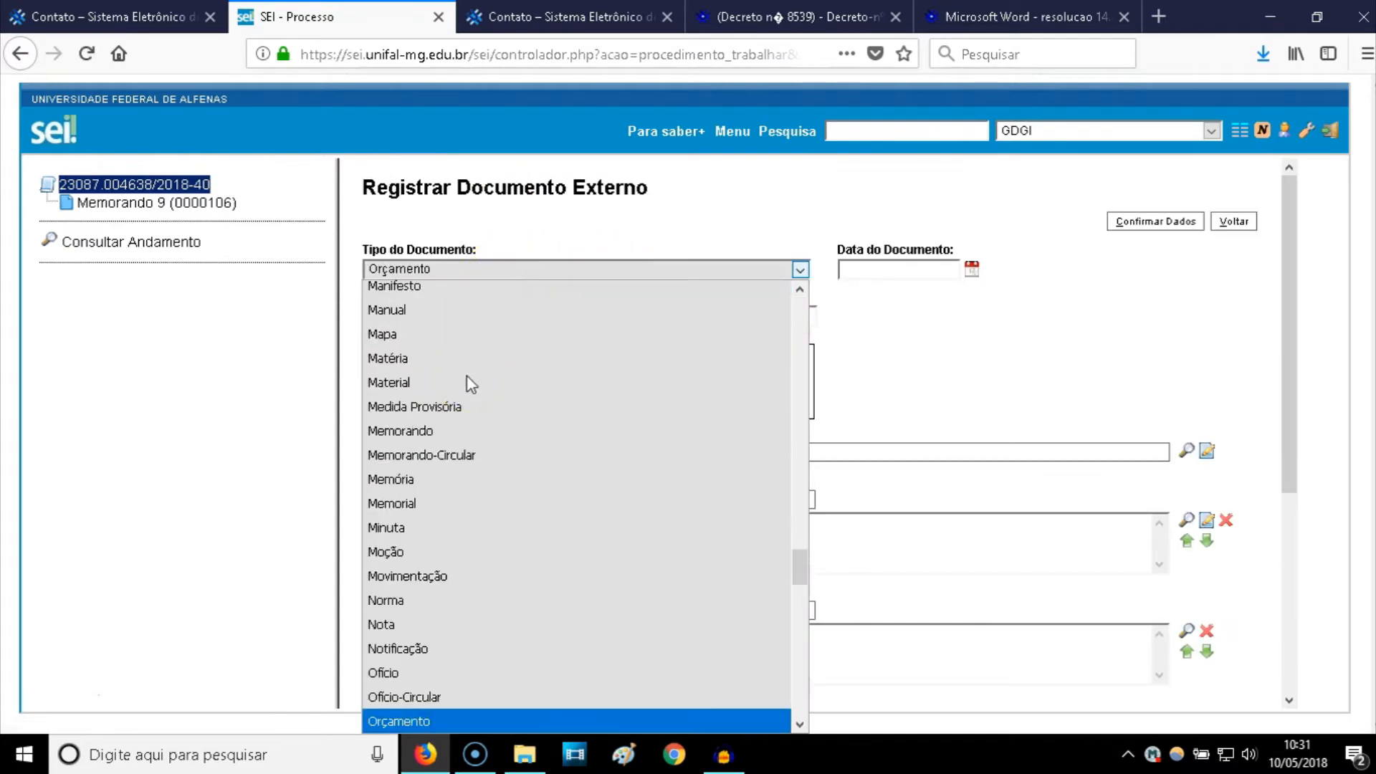
pyautogui.click(411, 723)
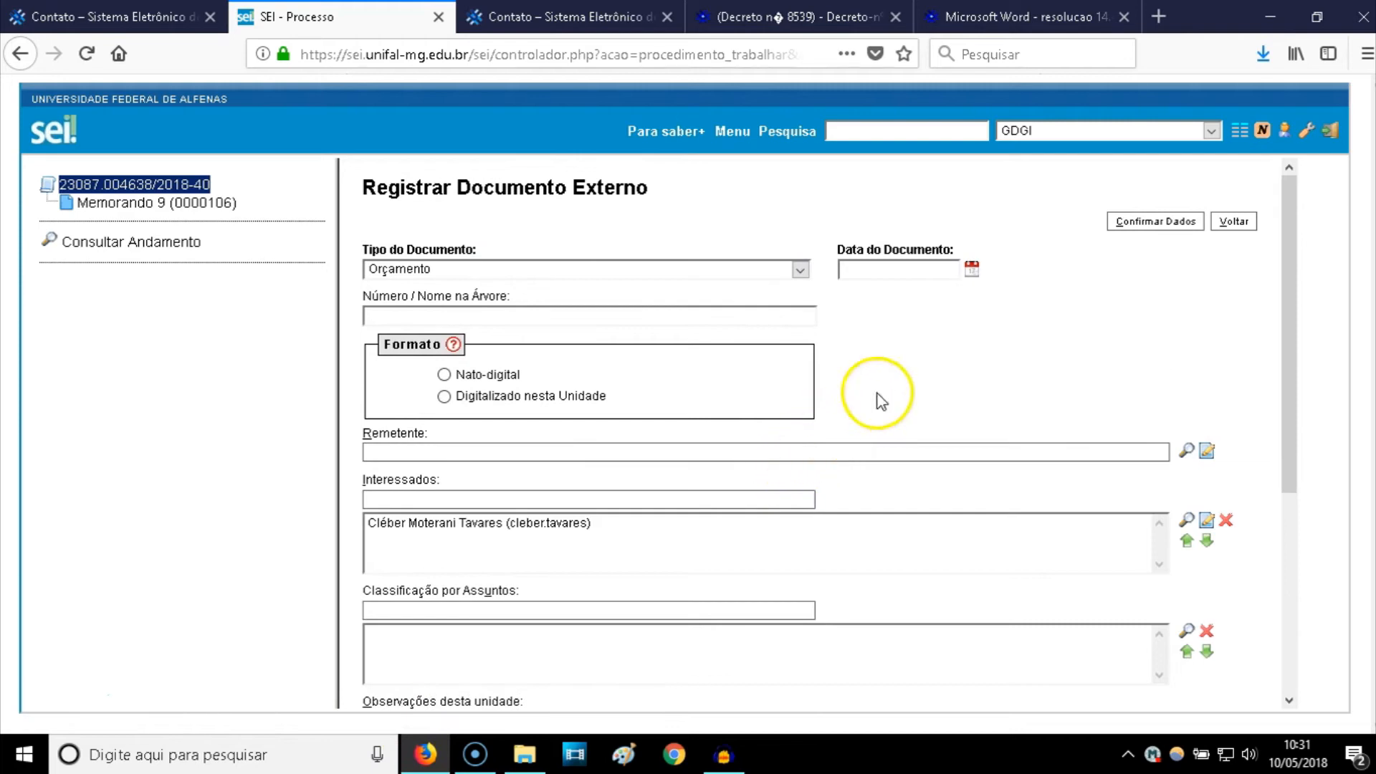
pyautogui.click(971, 269)
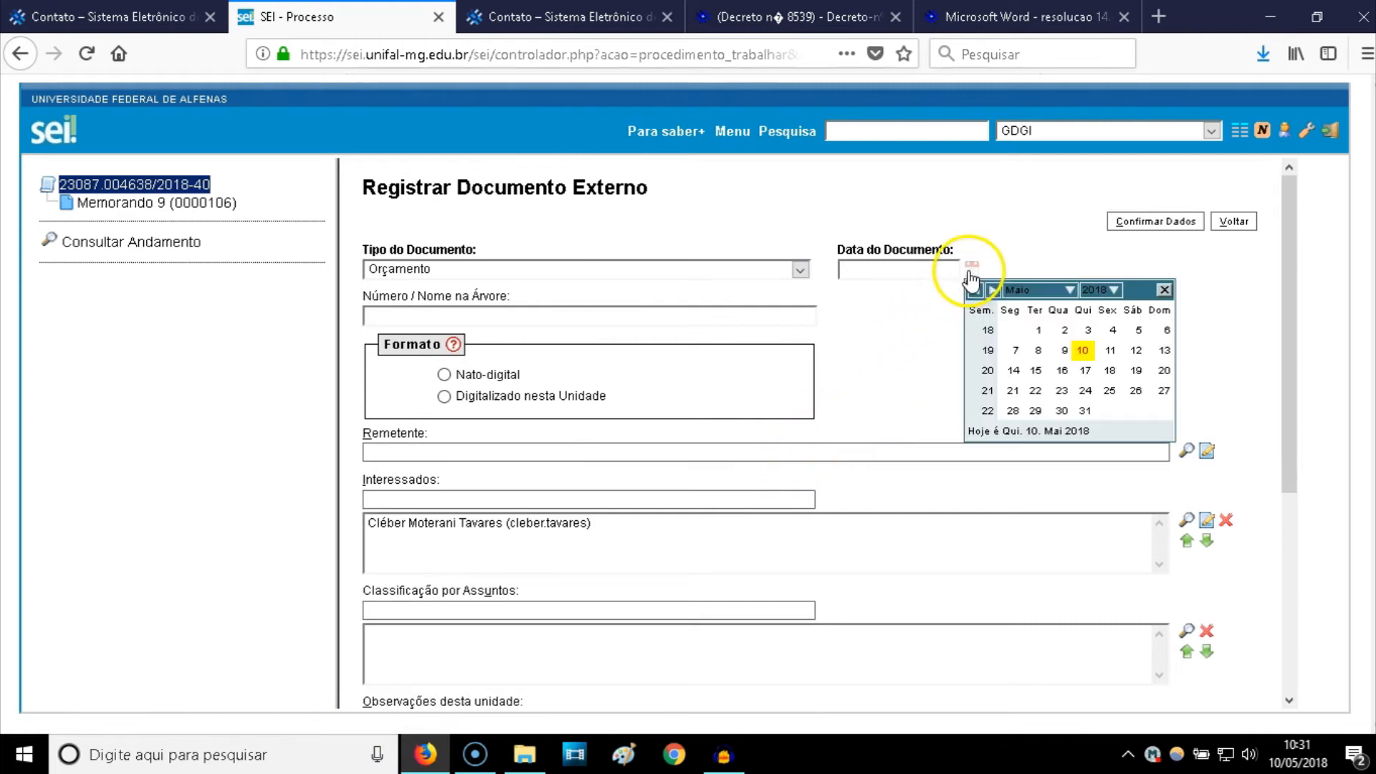
pyautogui.click(1082, 350)
pyautogui.click(502, 313)
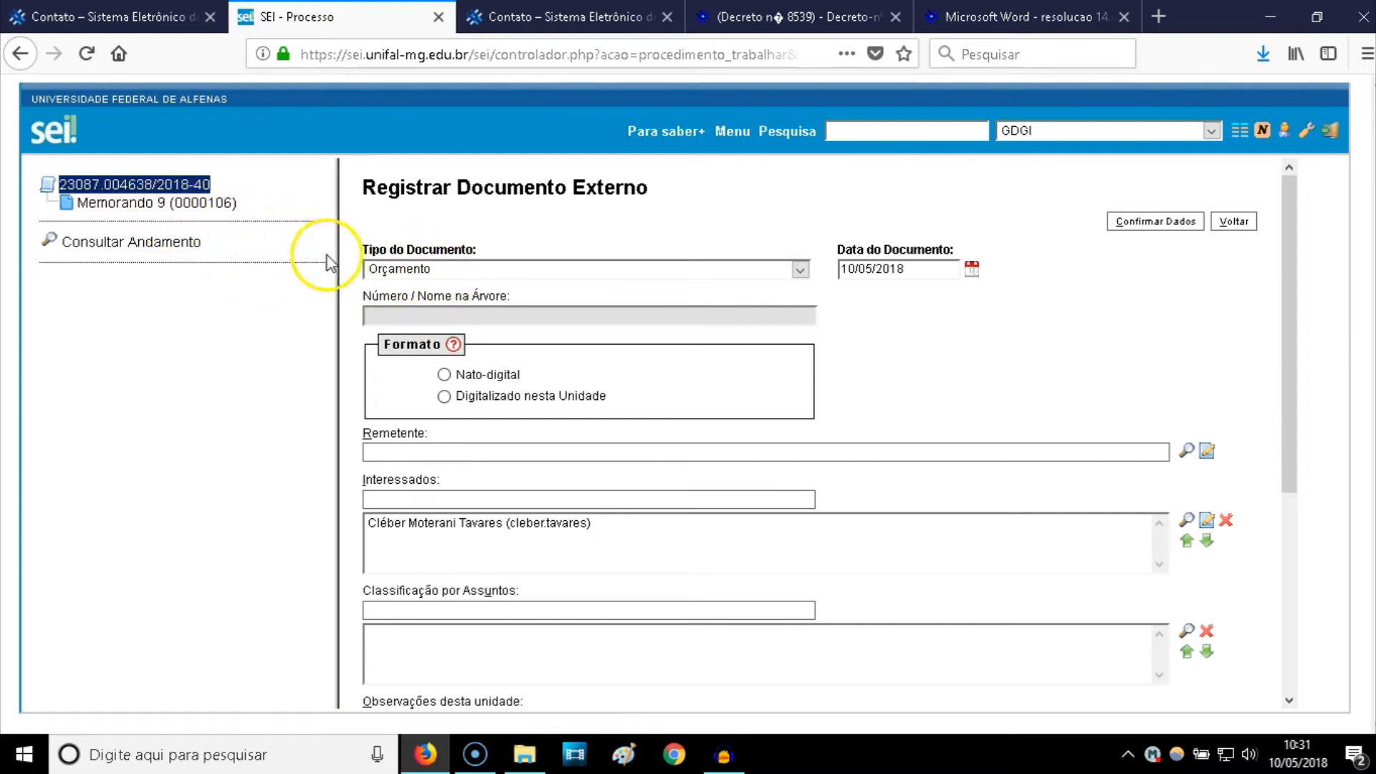
# - Enter 'da mesa' as the Orçamento's Número / Nome na Árvore
pyautogui.click(385, 315)
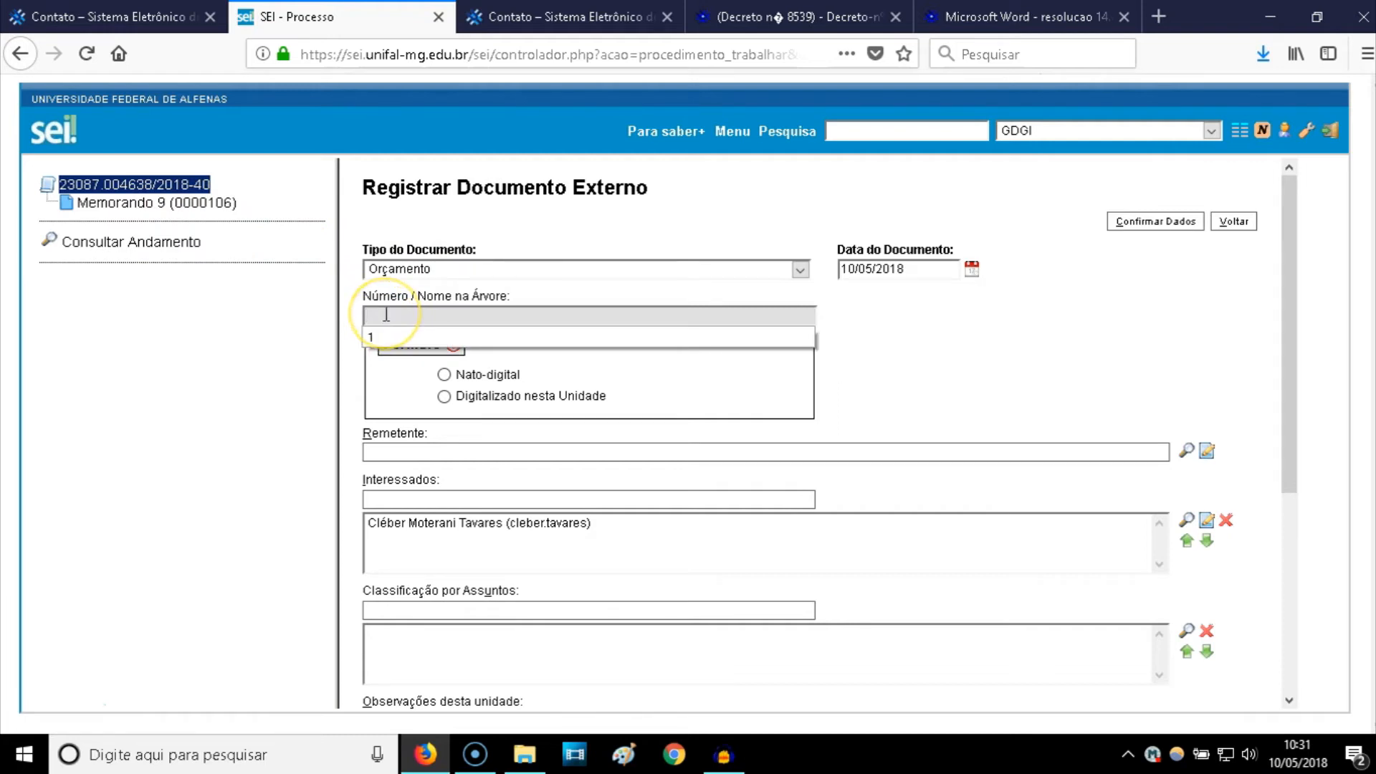
pyautogui.write('1')
pyautogui.click(384, 336)
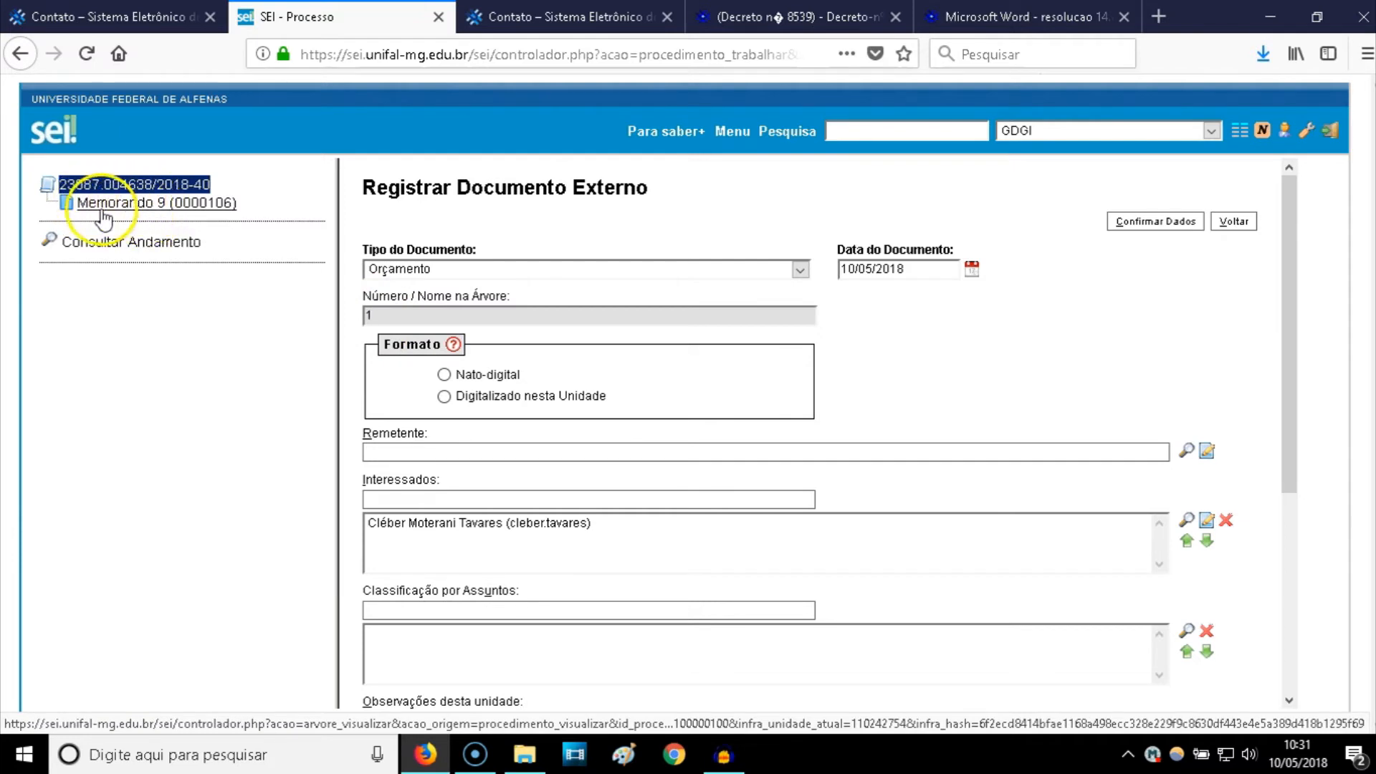
pyautogui.press('BackSpace')
pyautogui.write('da ne')
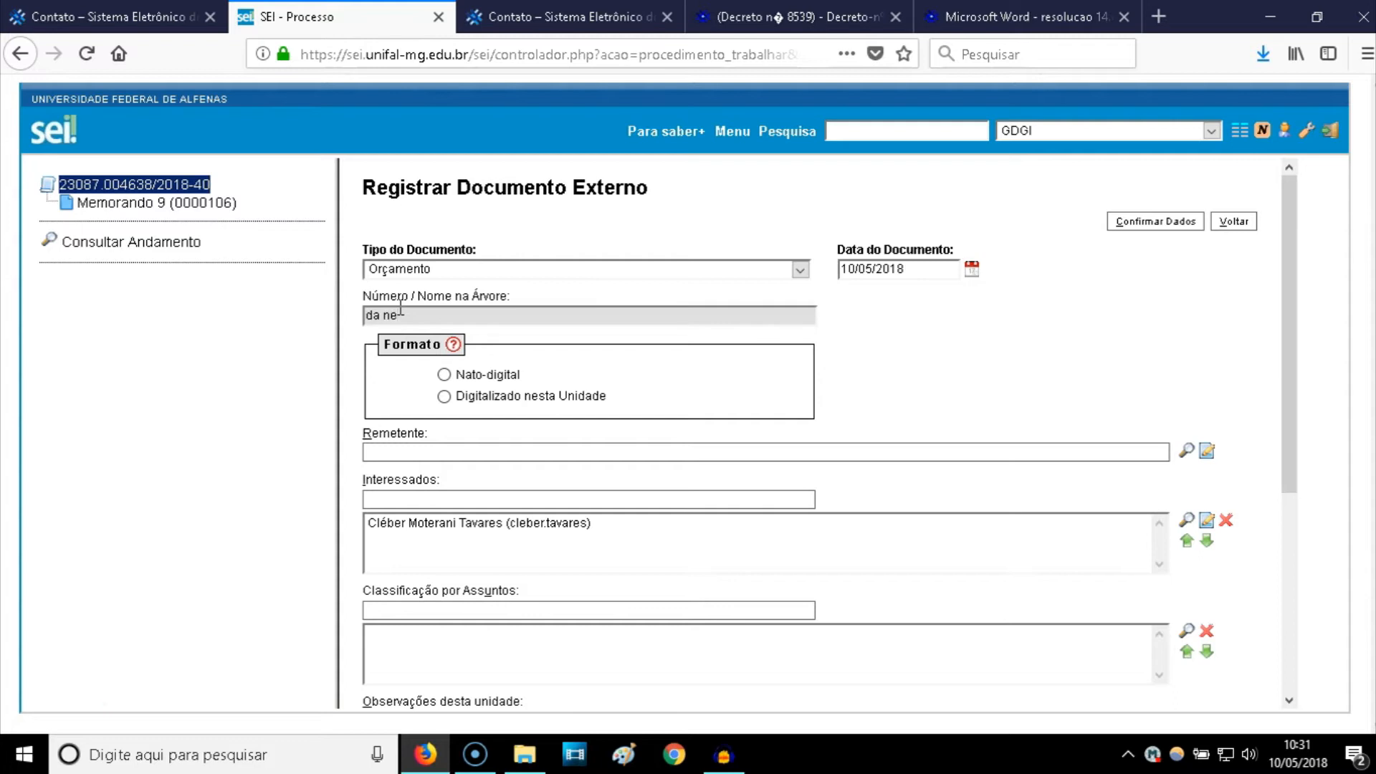
pyautogui.press('BackSpace')
pyautogui.press('BackSpace')
pyautogui.write('mesa')
# - Set the document format to Digitalizado nesta Unidade and open the Tipo de Conferência list
pyautogui.moveTo(456, 351)
pyautogui.click(444, 396)
pyautogui.click(444, 396)
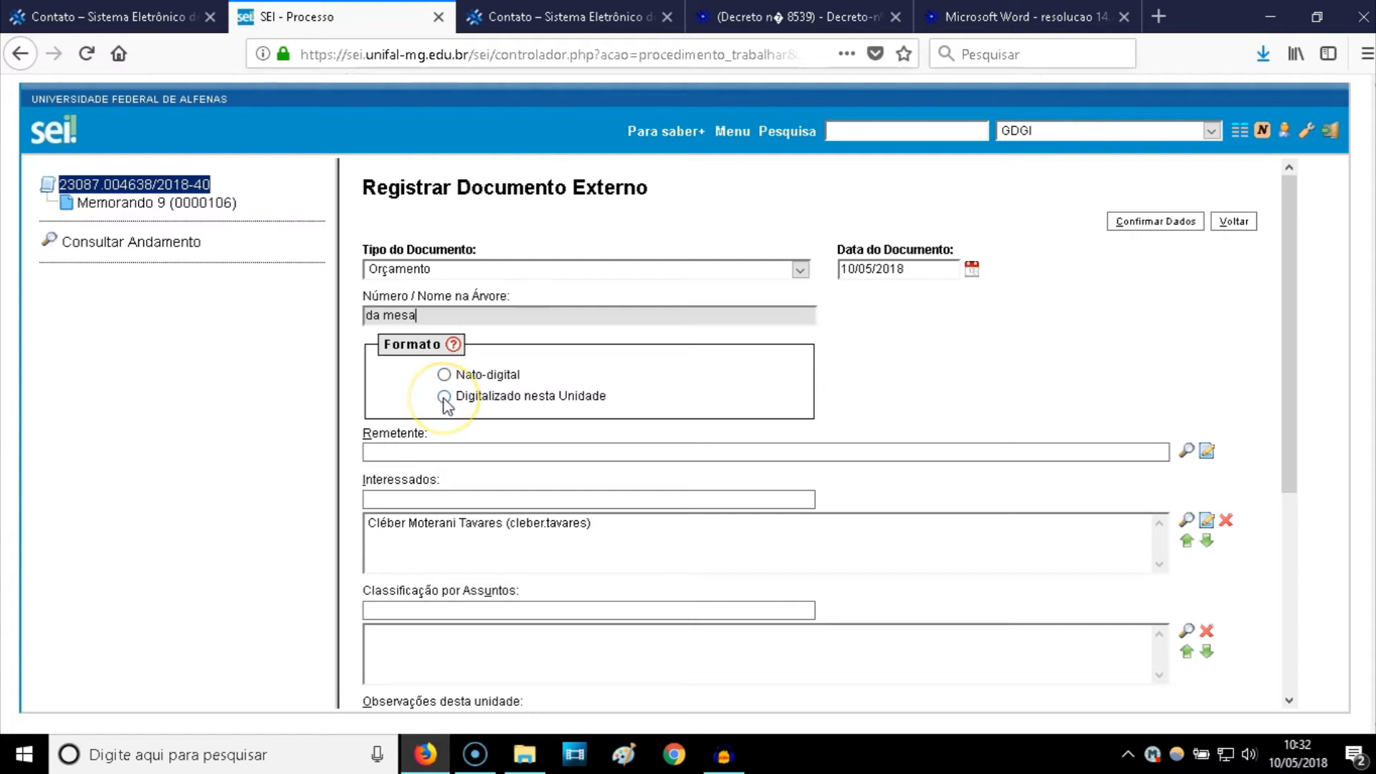
pyautogui.click(444, 376)
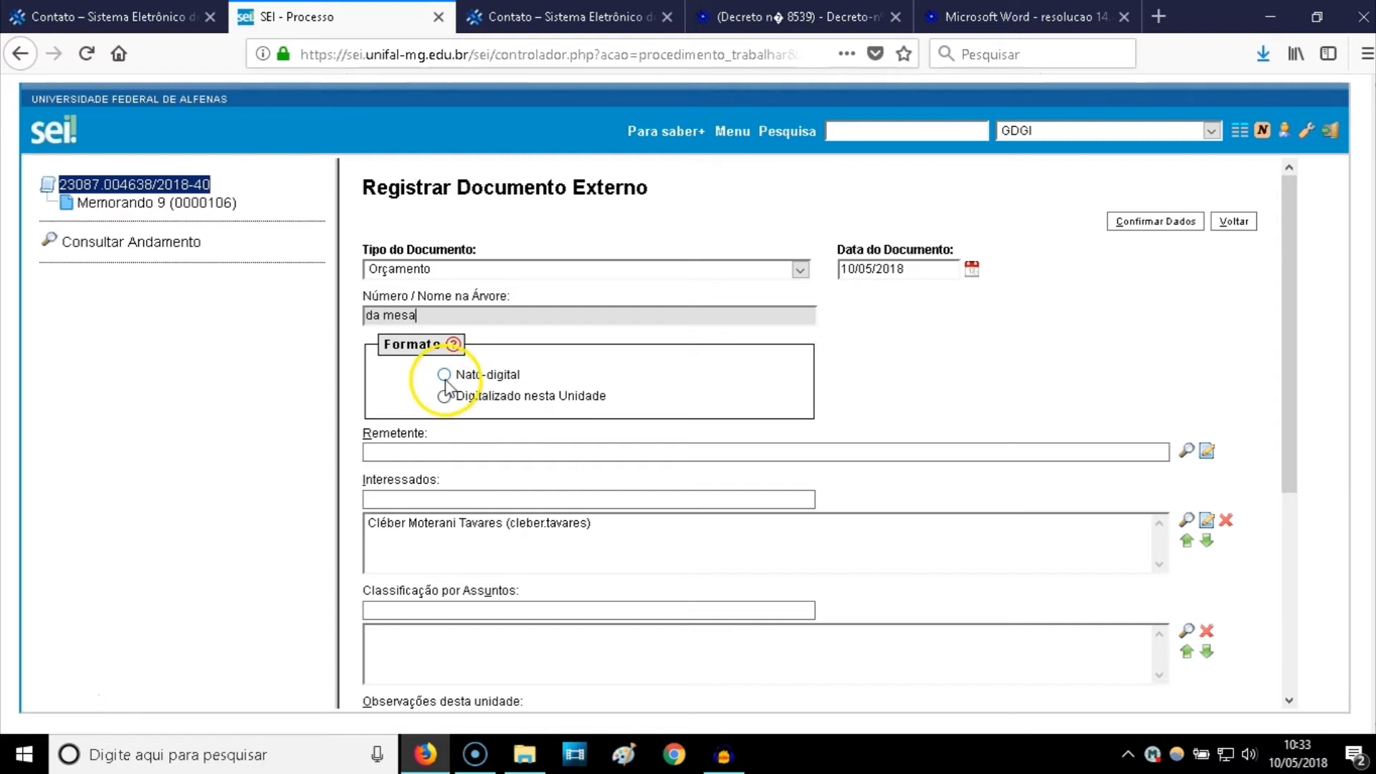
pyautogui.click(445, 380)
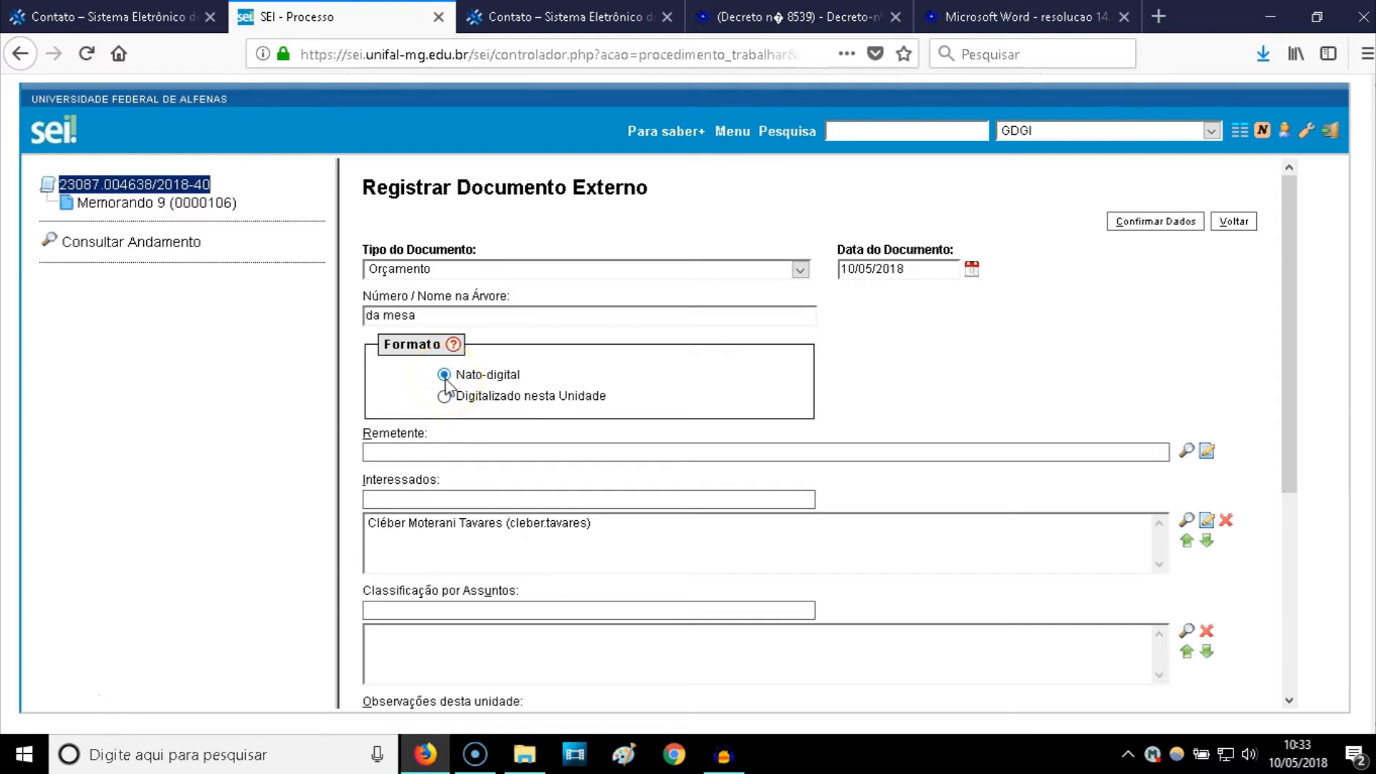
pyautogui.click(444, 396)
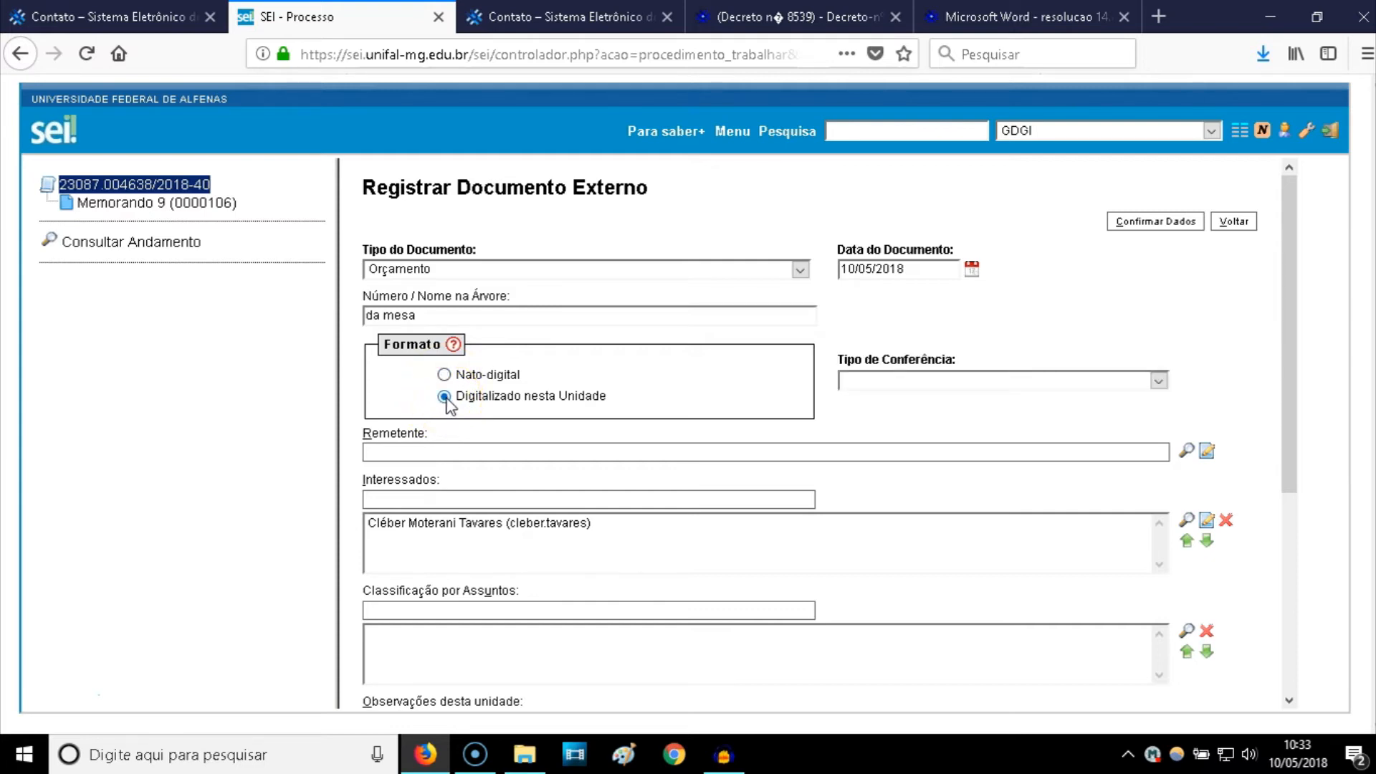
pyautogui.click(870, 387)
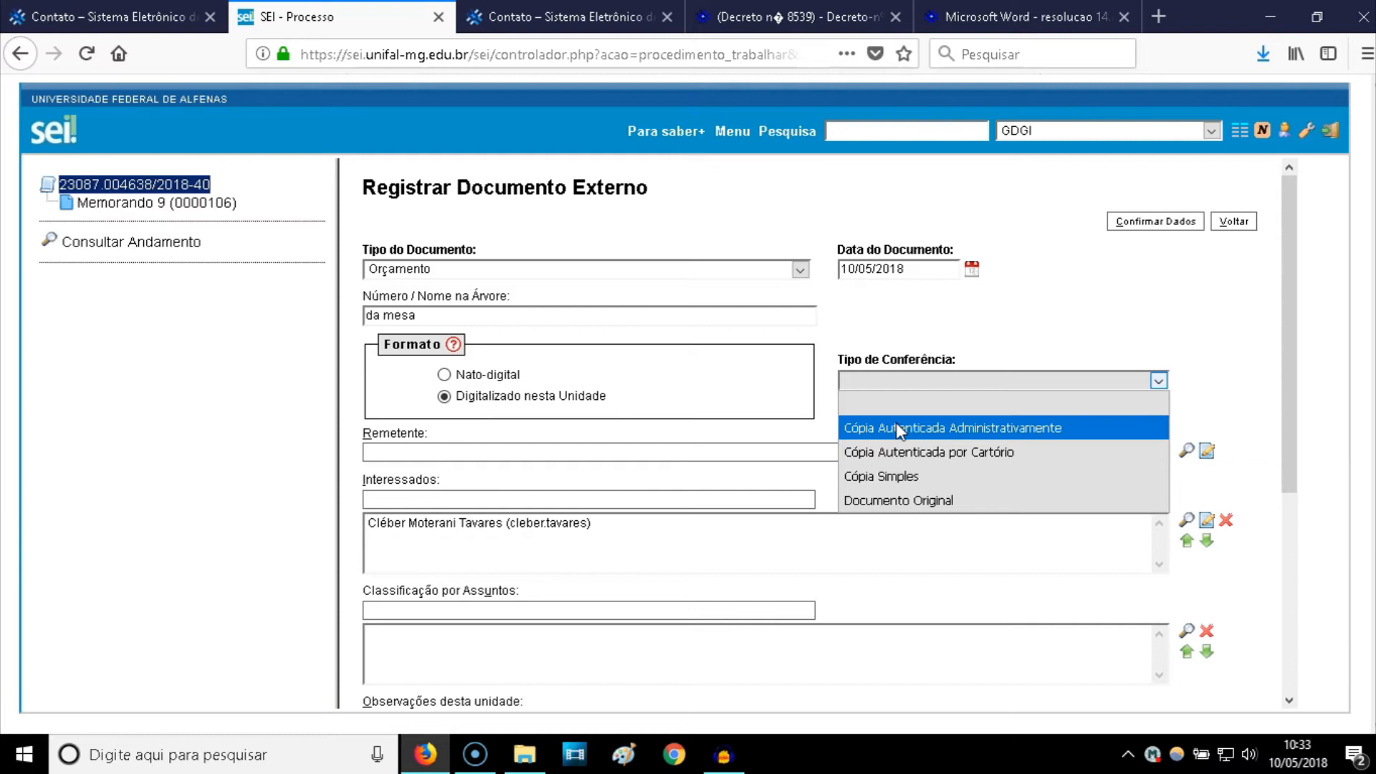
pyautogui.click(905, 450)
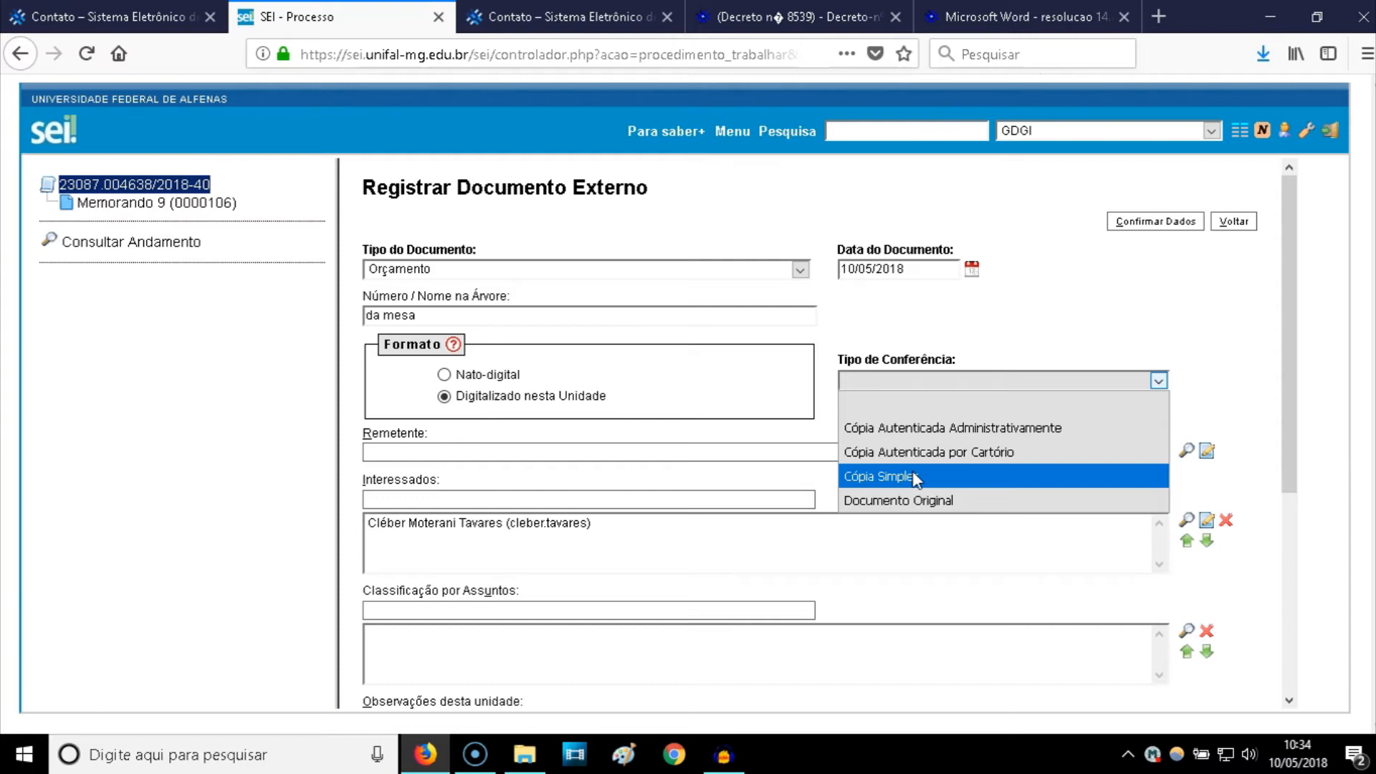
# - Choose Cópia Simples as the Orçamento's Tipo de Conferência
pyautogui.click(914, 477)
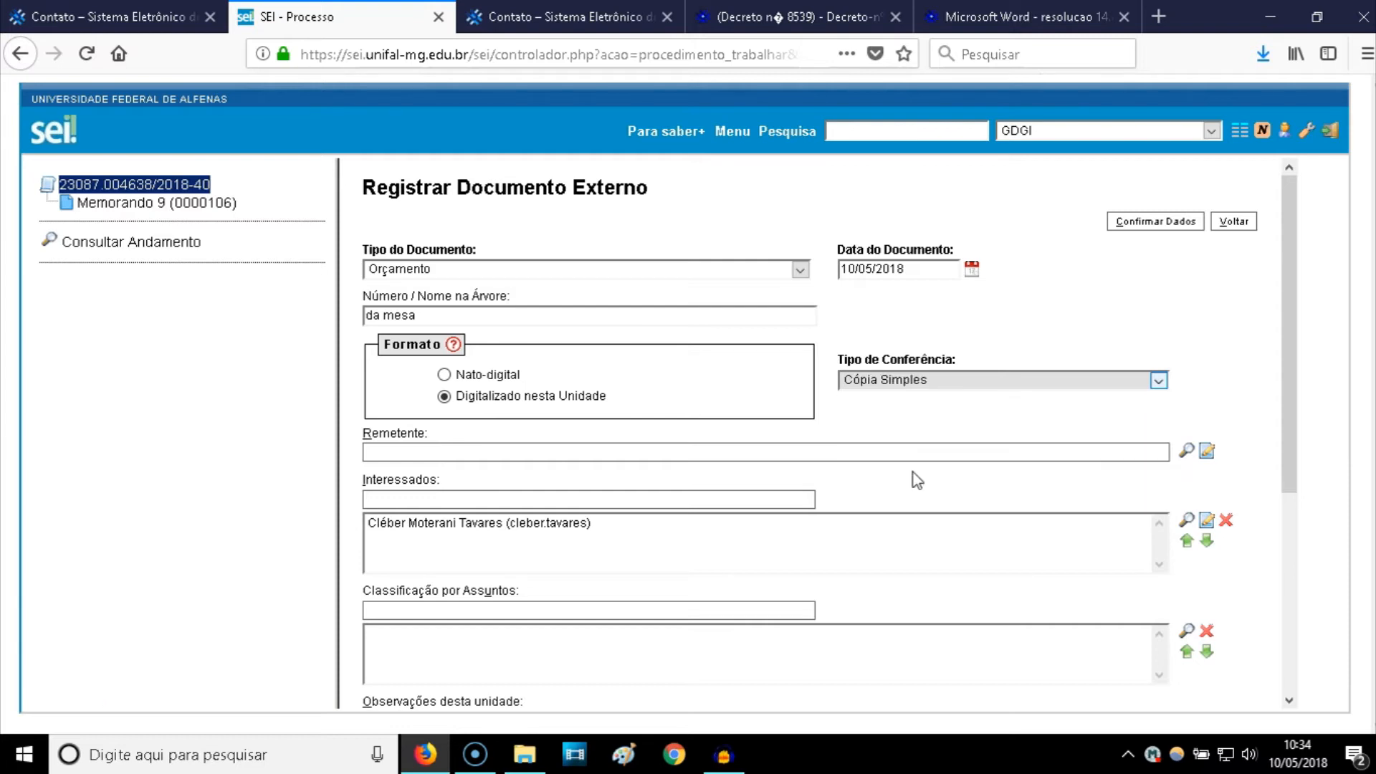
pyautogui.click(901, 420)
pyautogui.click(492, 452)
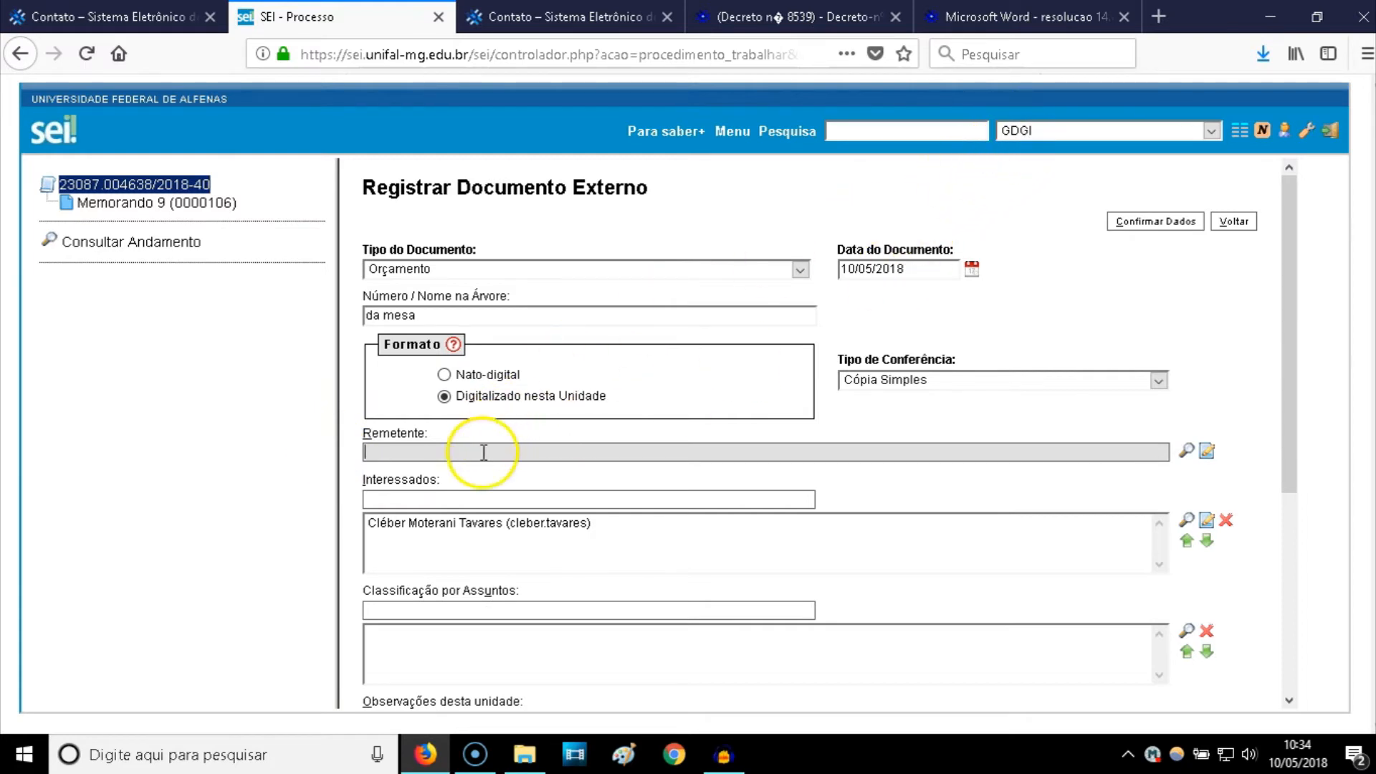
# - Set the Remetente to the GDGI unit by picking it from the 'Gdg' suggestions
pyautogui.write('Gdg')
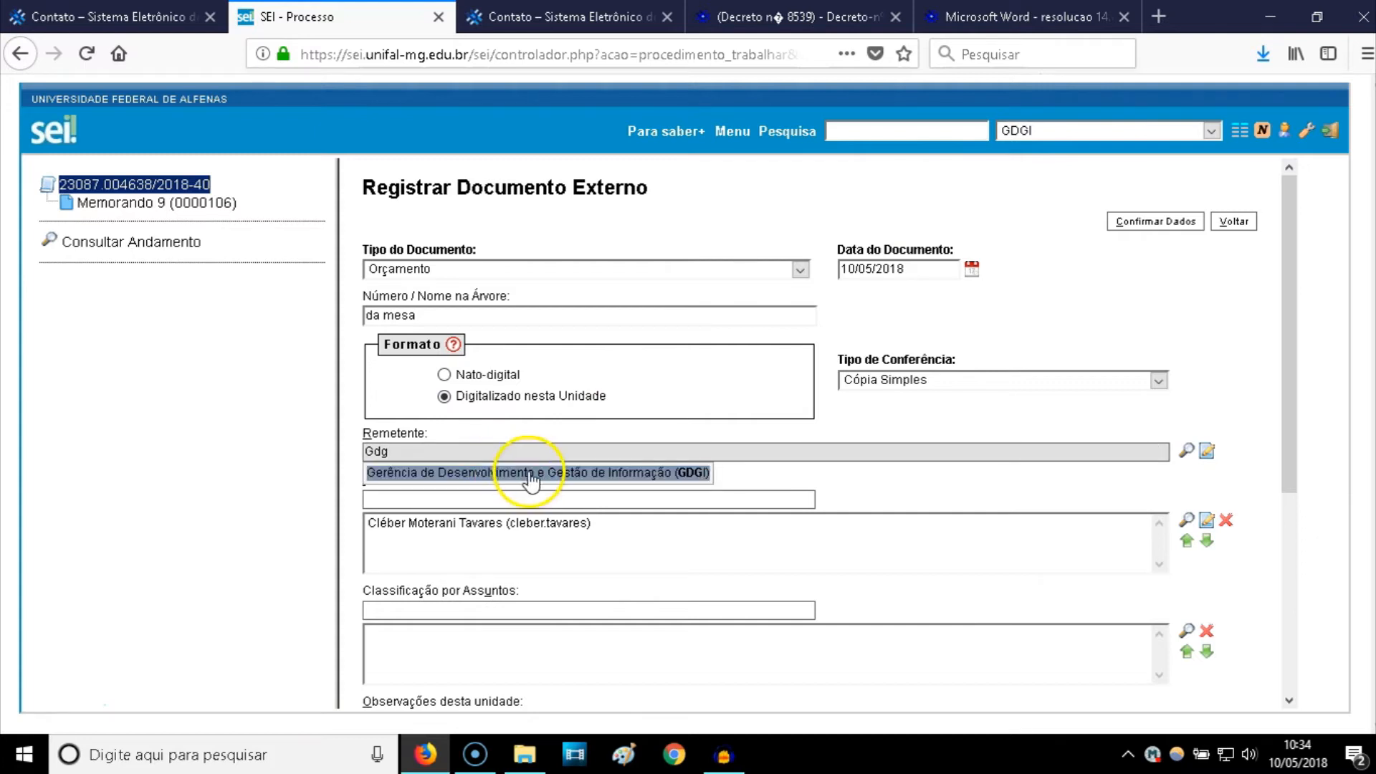
pyautogui.click(519, 473)
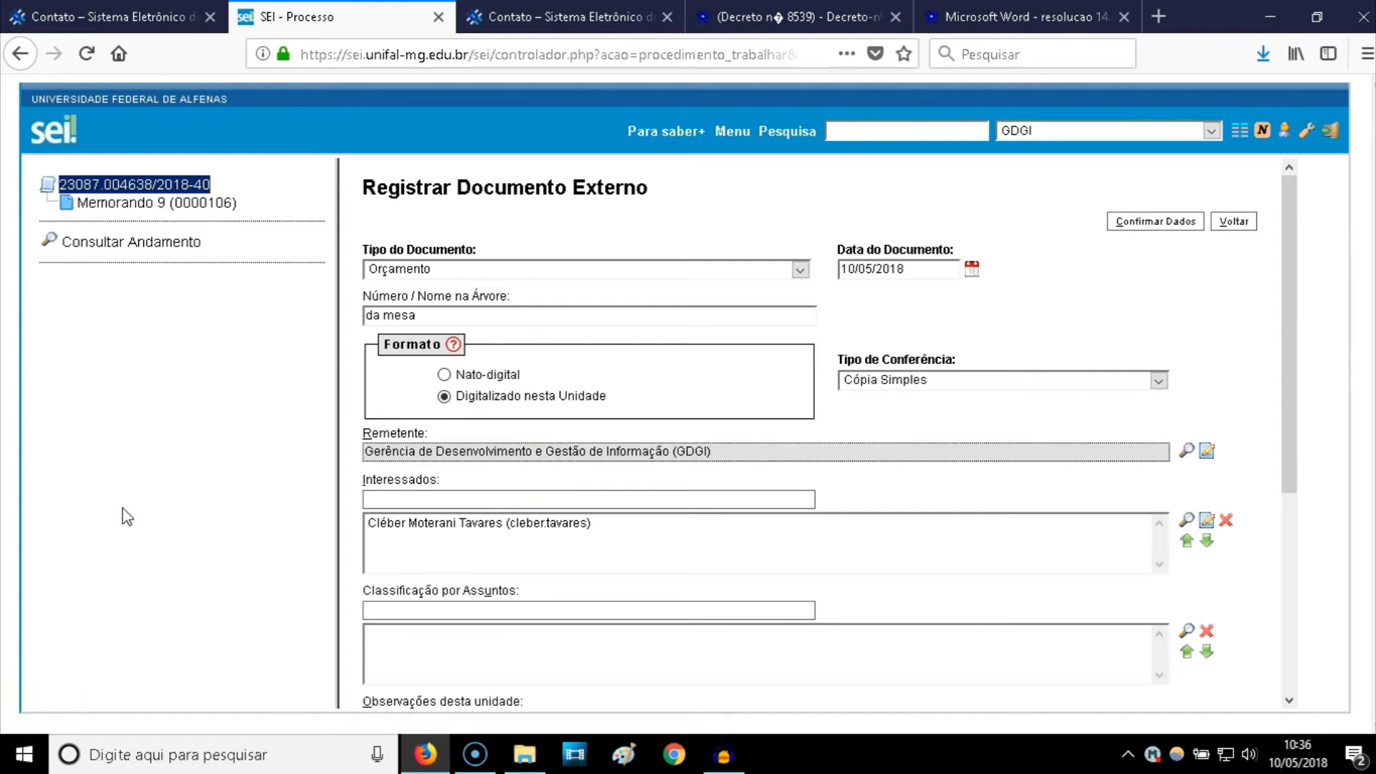
pyautogui.click(259, 506)
# - Add subject 033.11 - COMPRA (INCLUSIVE COMPRA POR IMPORTAÇÃO) to the Classificação por Assuntos
pyautogui.scroll(-3, 573, 523)
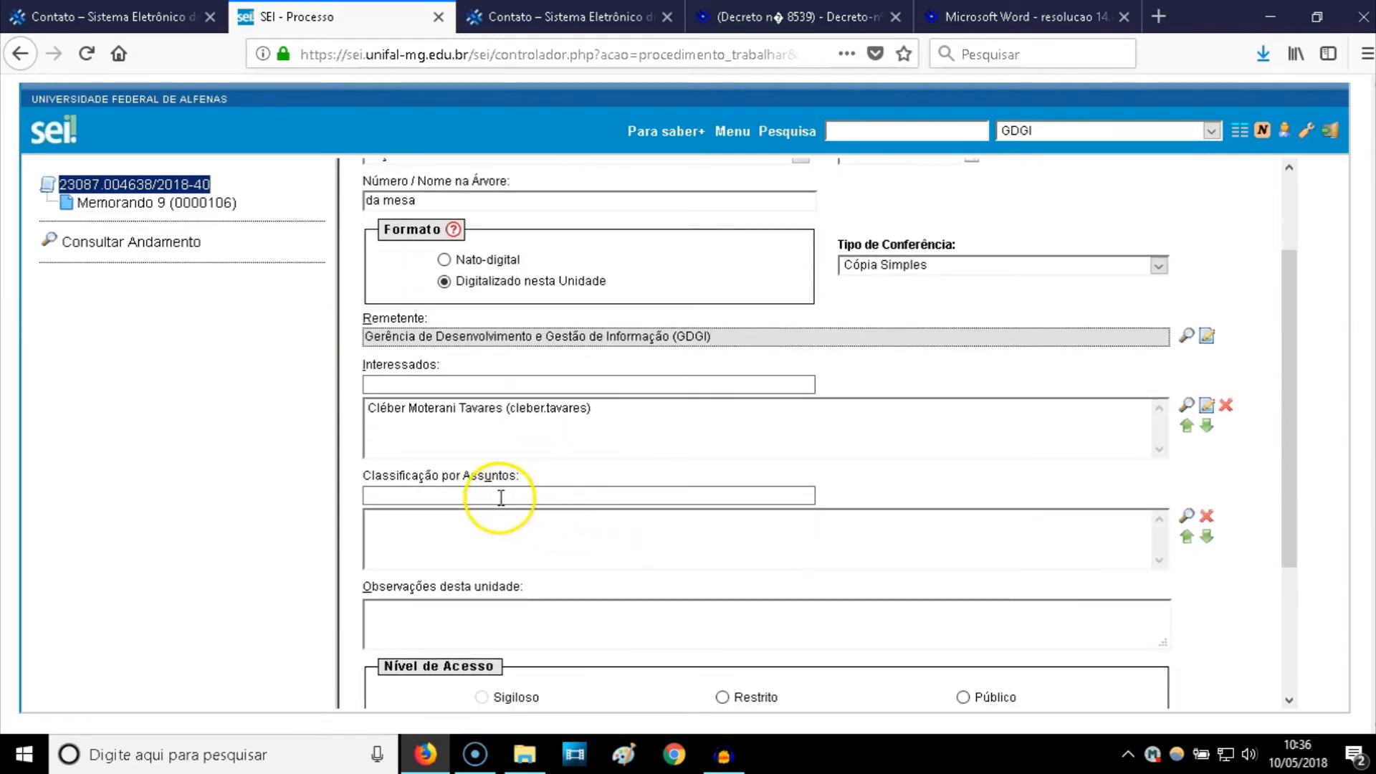
pyautogui.click(501, 496)
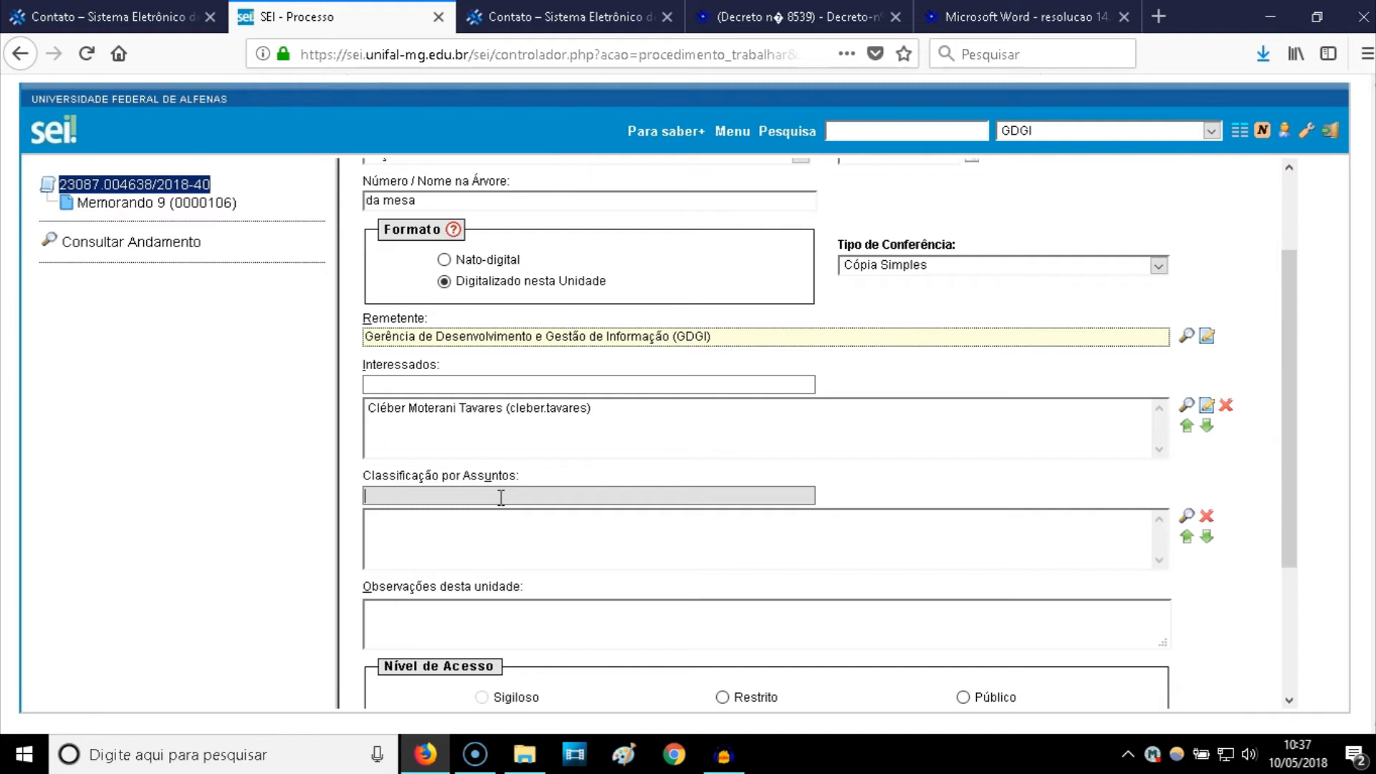
pyautogui.write('033')
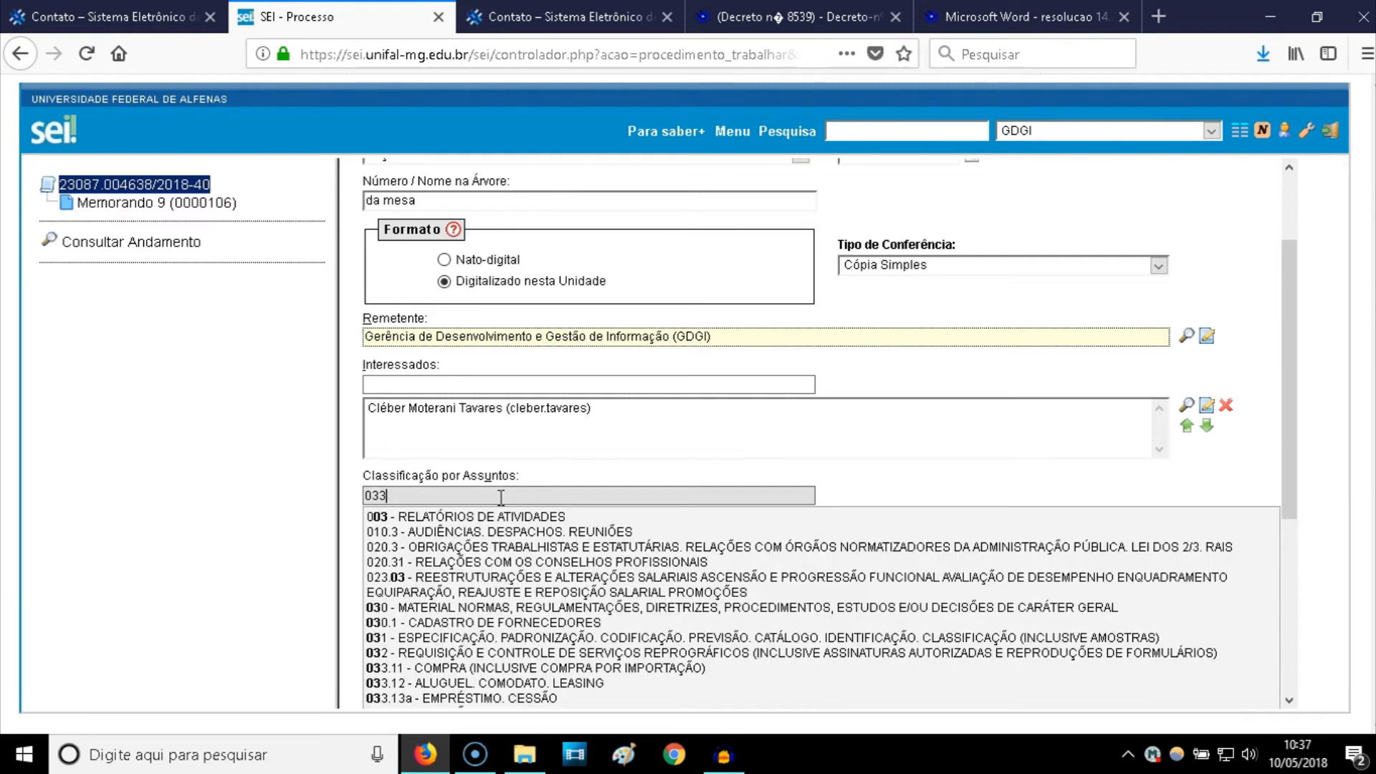
pyautogui.write('.11')
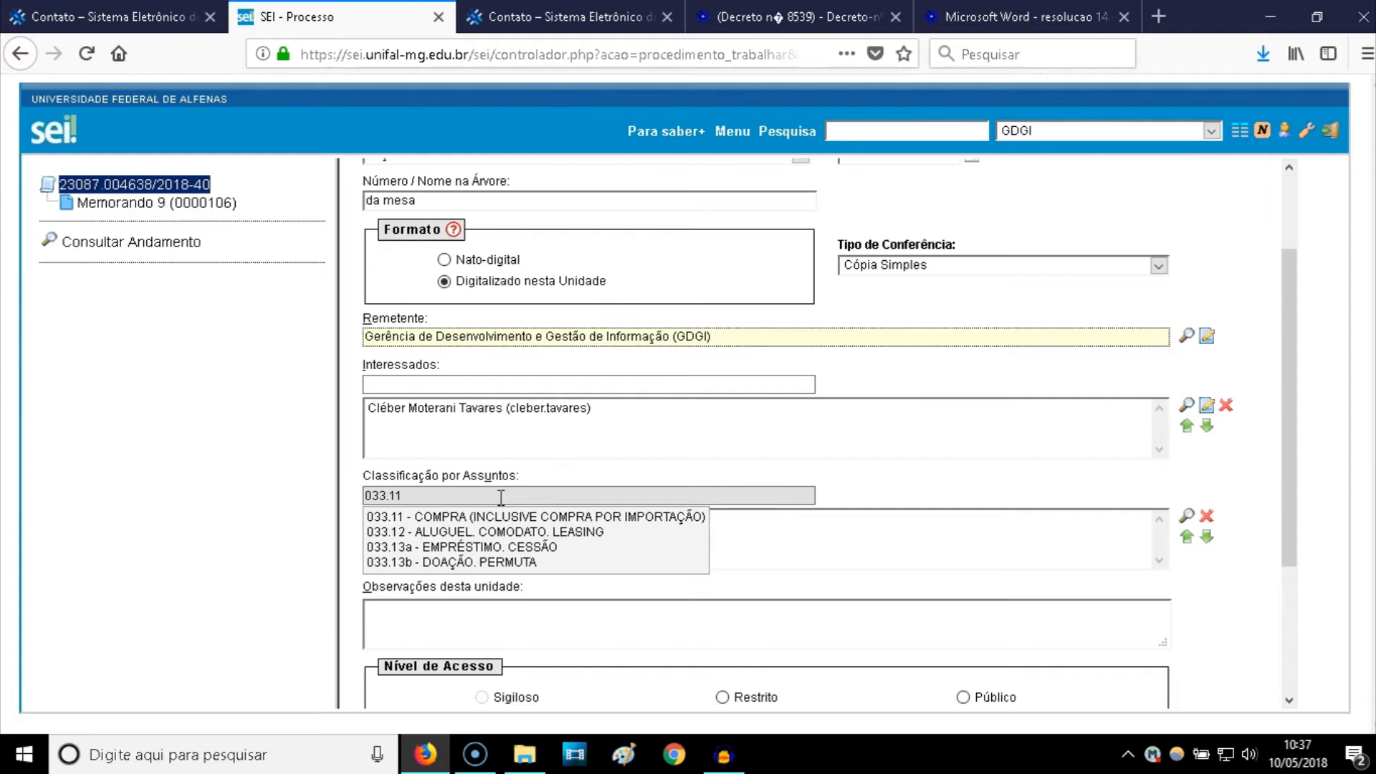
pyautogui.click(501, 518)
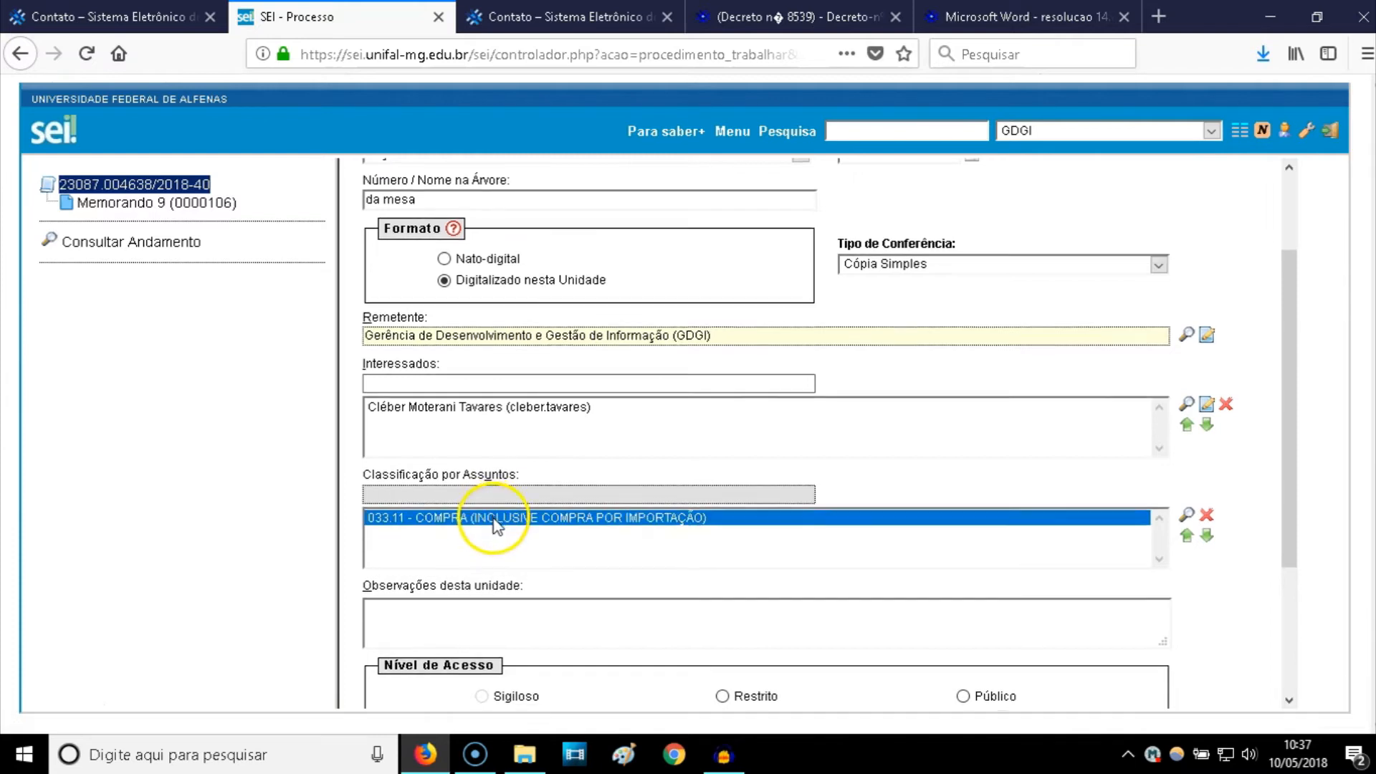
pyautogui.scroll(-3, 494, 490)
pyautogui.click(486, 432)
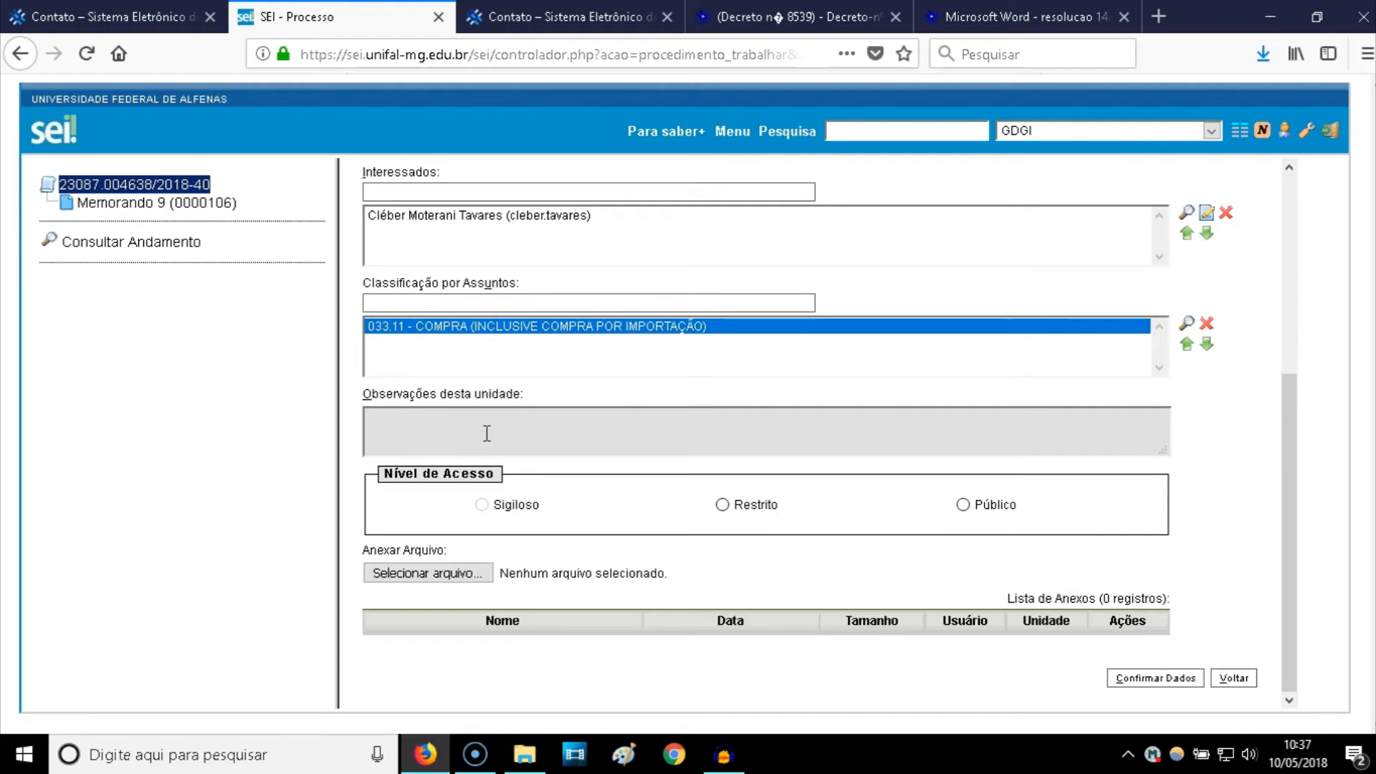
# - Write 'Mesa para Sala O-300A' in Observações desta unidade
pyautogui.write('A')
pyautogui.press('BackSpace')
pyautogui.write('Mesa p')
pyautogui.press('BackSpace')
pyautogui.press('BackSpace')
pyautogui.write('para sa')
pyautogui.press('BackSpace')
pyautogui.press('BackSpace')
pyautogui.write('Sala O-3')
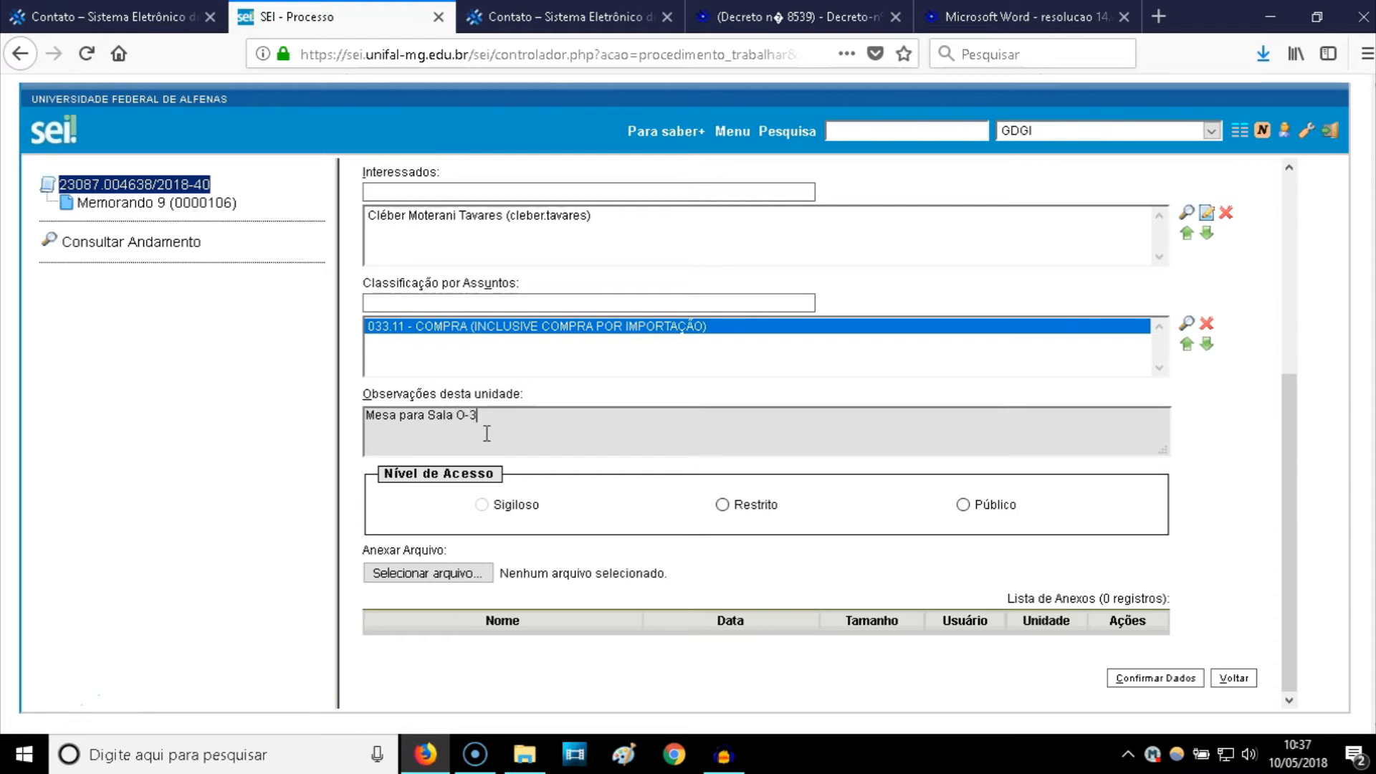
pyautogui.write('00A')
pyautogui.click(615, 493)
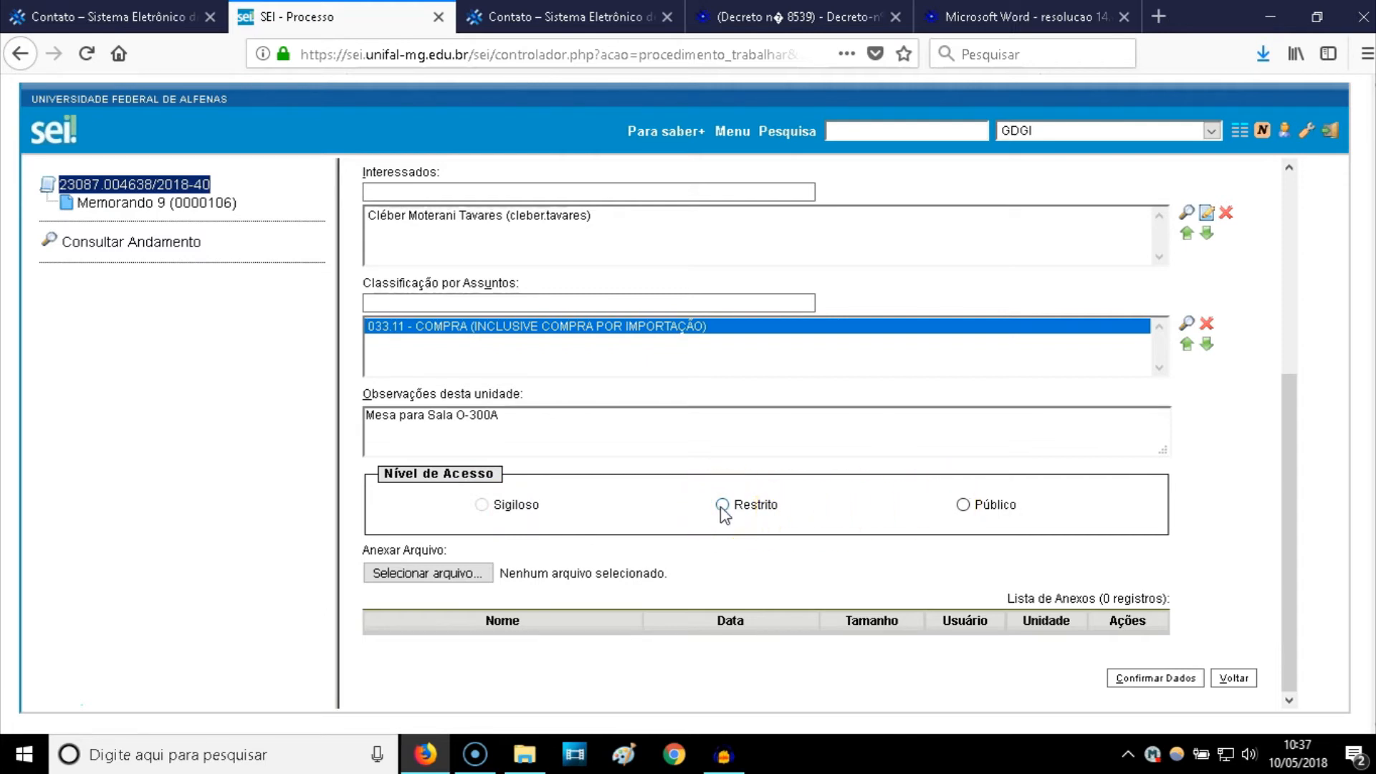
# - Set the access level to Público and bring up the file chooser for the attachment
pyautogui.click(962, 505)
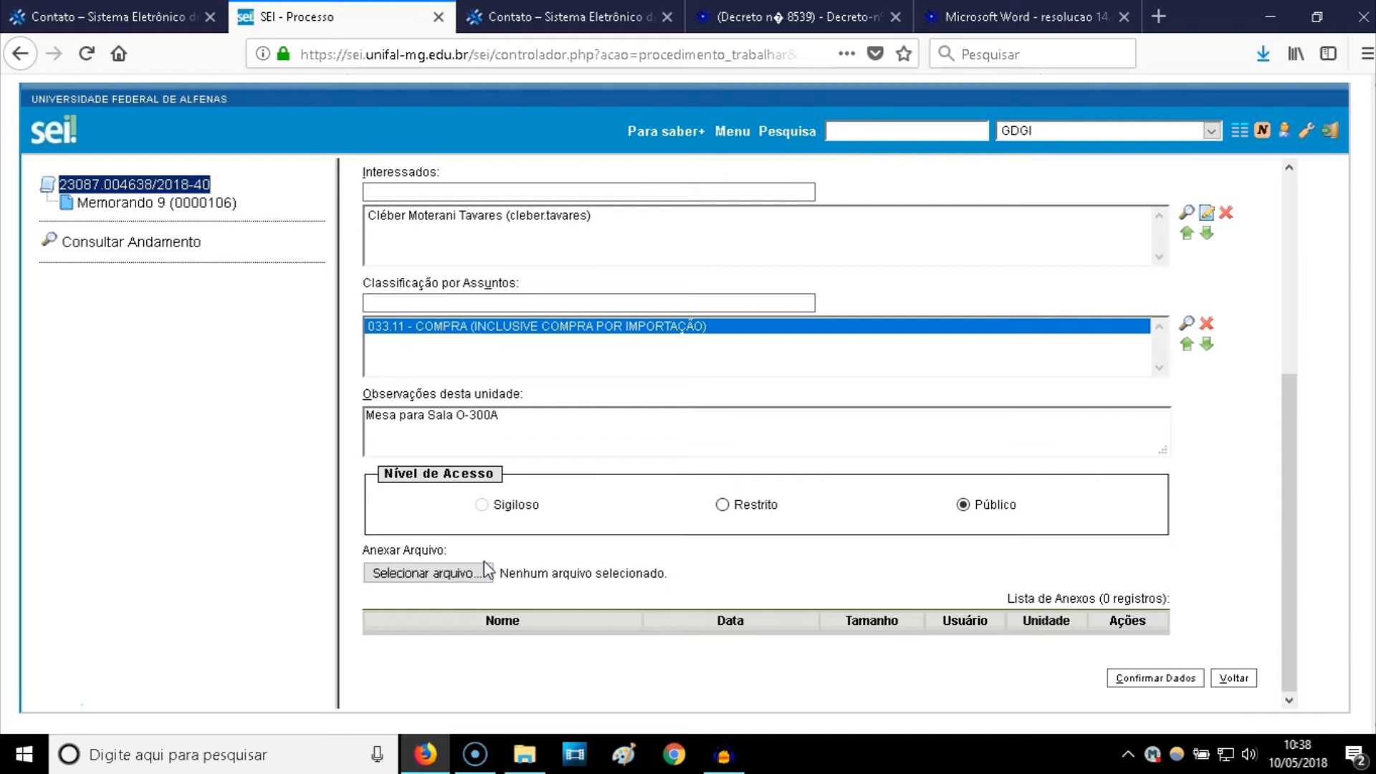
pyautogui.click(455, 573)
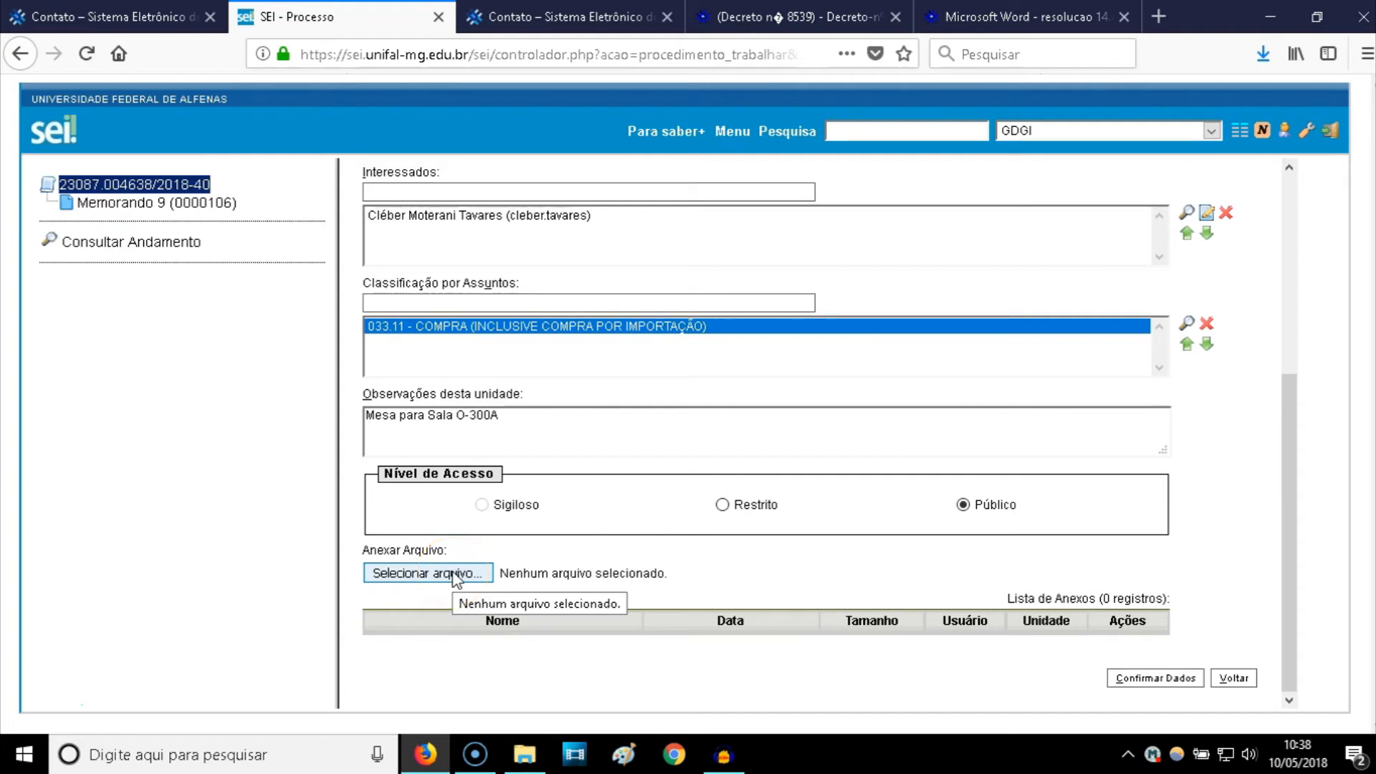
pyautogui.click(453, 574)
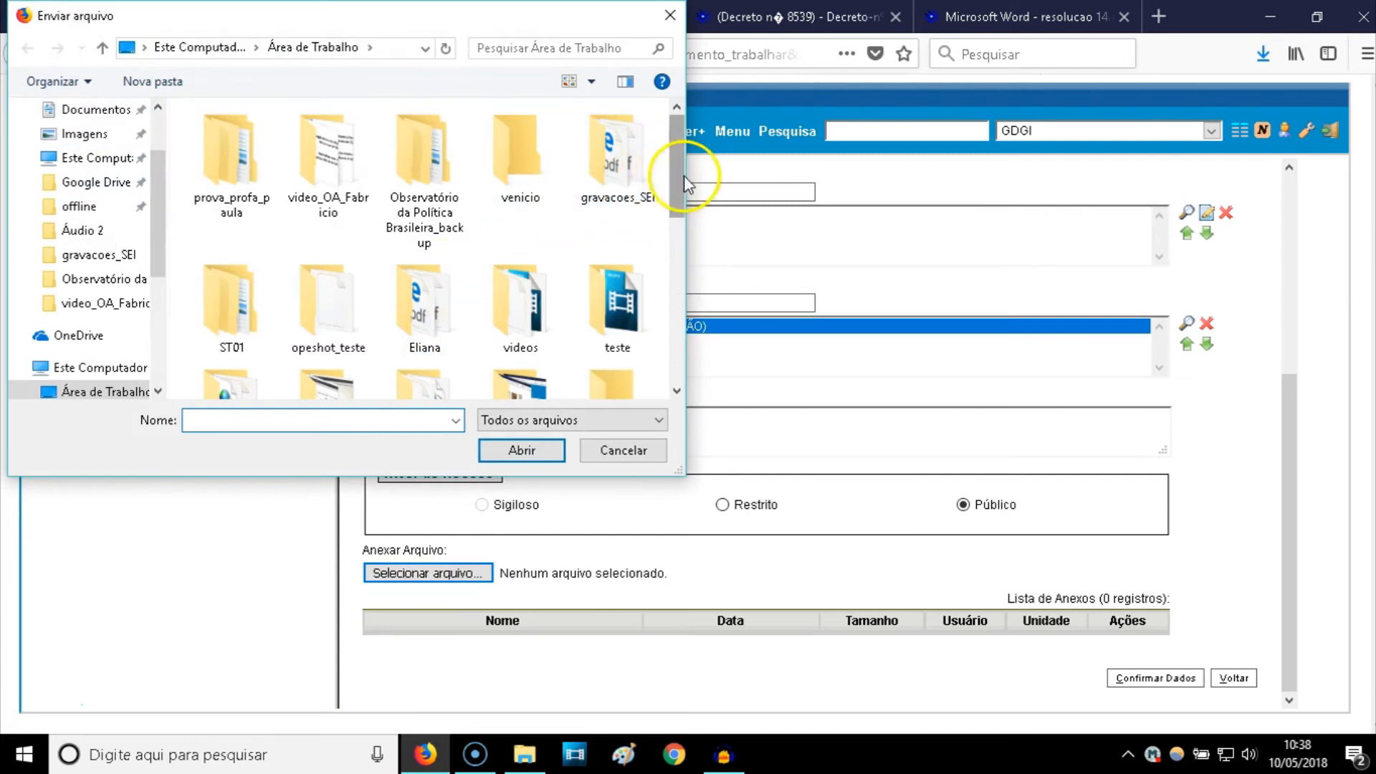
# - Attach orcamento1.pdf from the gravacoes_SEI folder
pyautogui.doubleClick(630, 164)
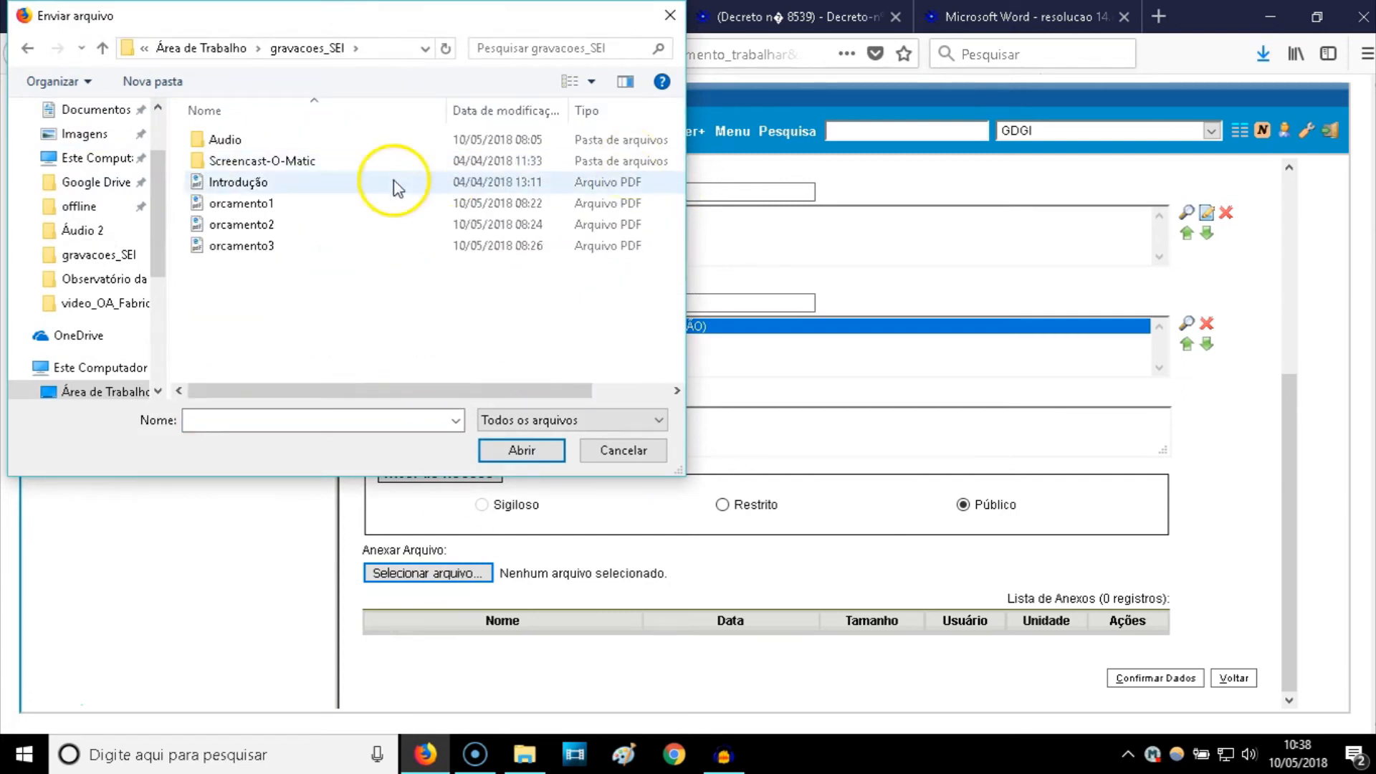
pyautogui.doubleClick(286, 206)
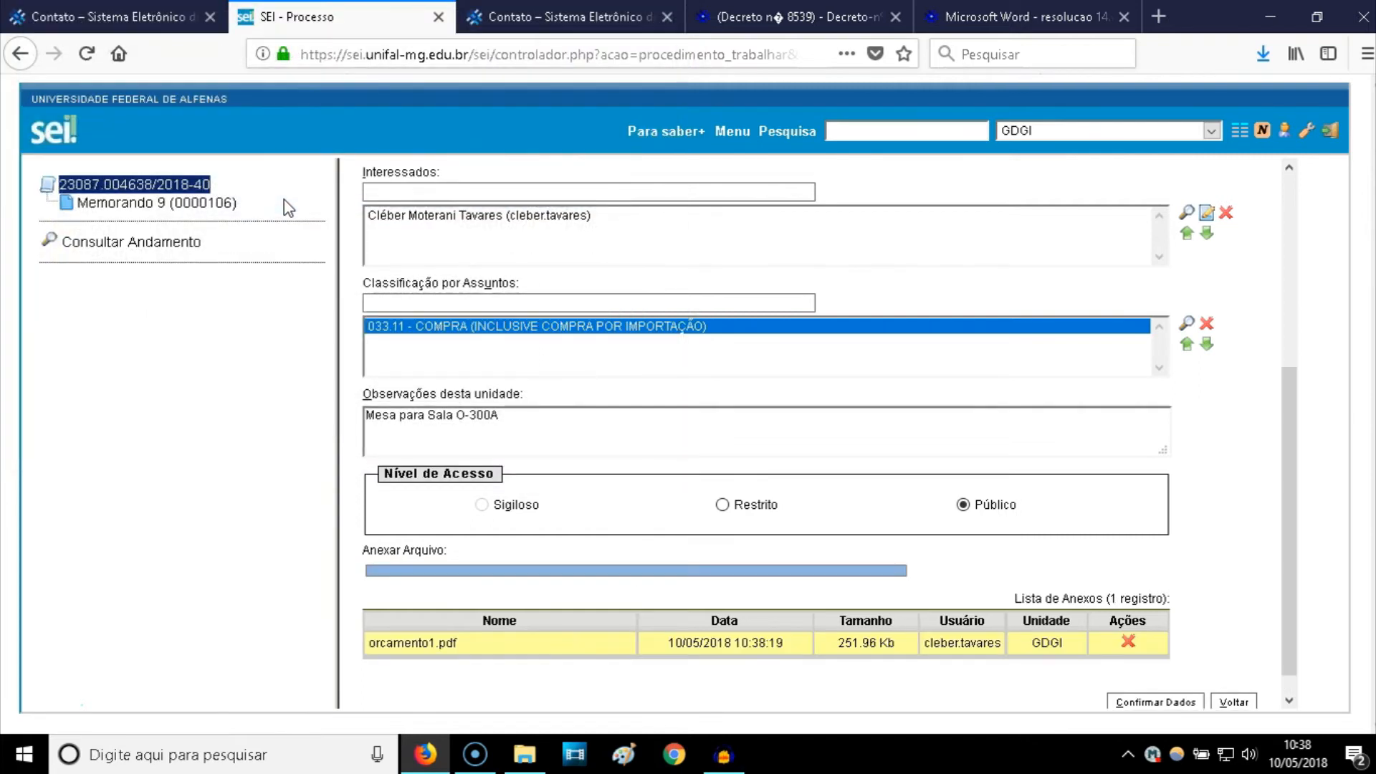
pyautogui.scroll(-1, 448, 408)
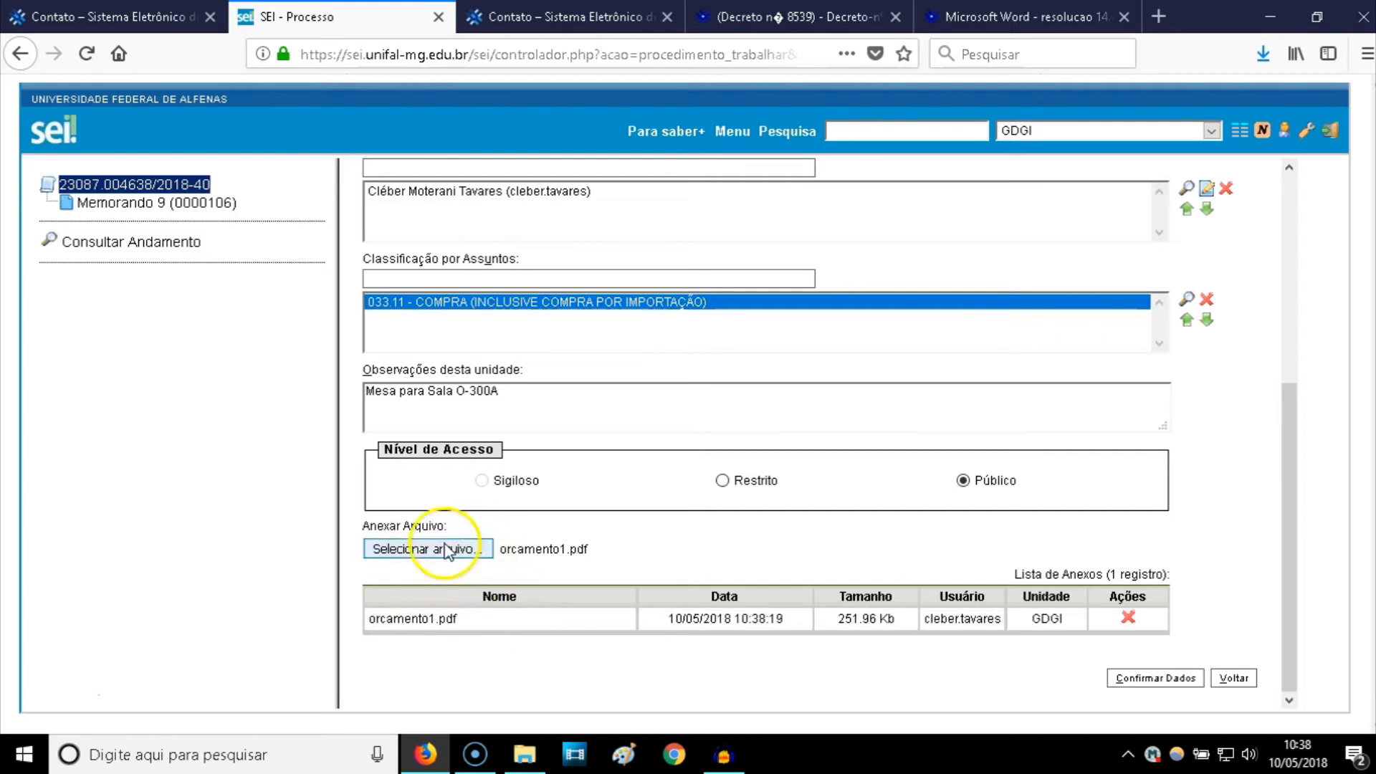
# - Confirm the registration so Orçamento da mesa (0000107) joins the process
pyautogui.click(1163, 680)
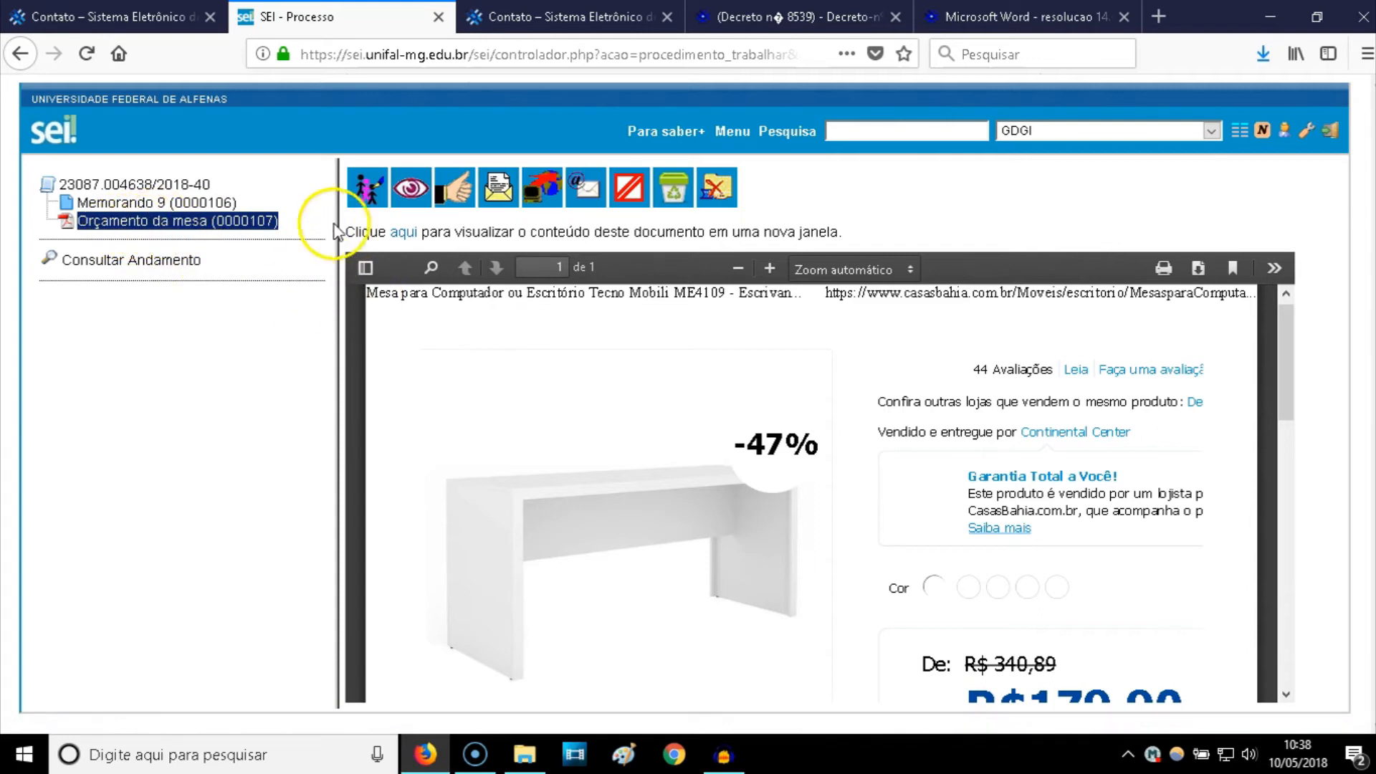
# - Change the budget's tree name from 'da mesa' to '1', save, and return to the process
pyautogui.click(368, 196)
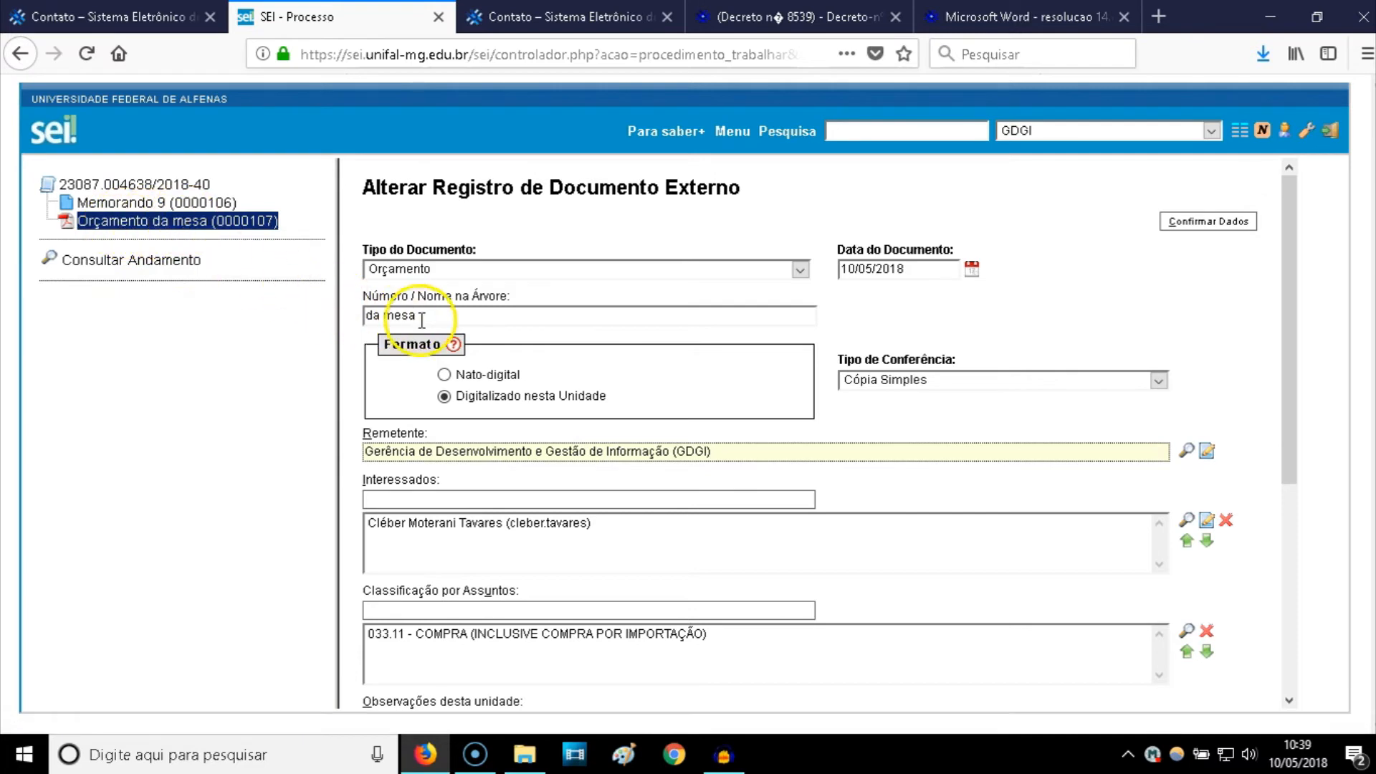
pyautogui.moveTo(423, 316); pyautogui.dragTo(336, 311)
pyautogui.write('1')
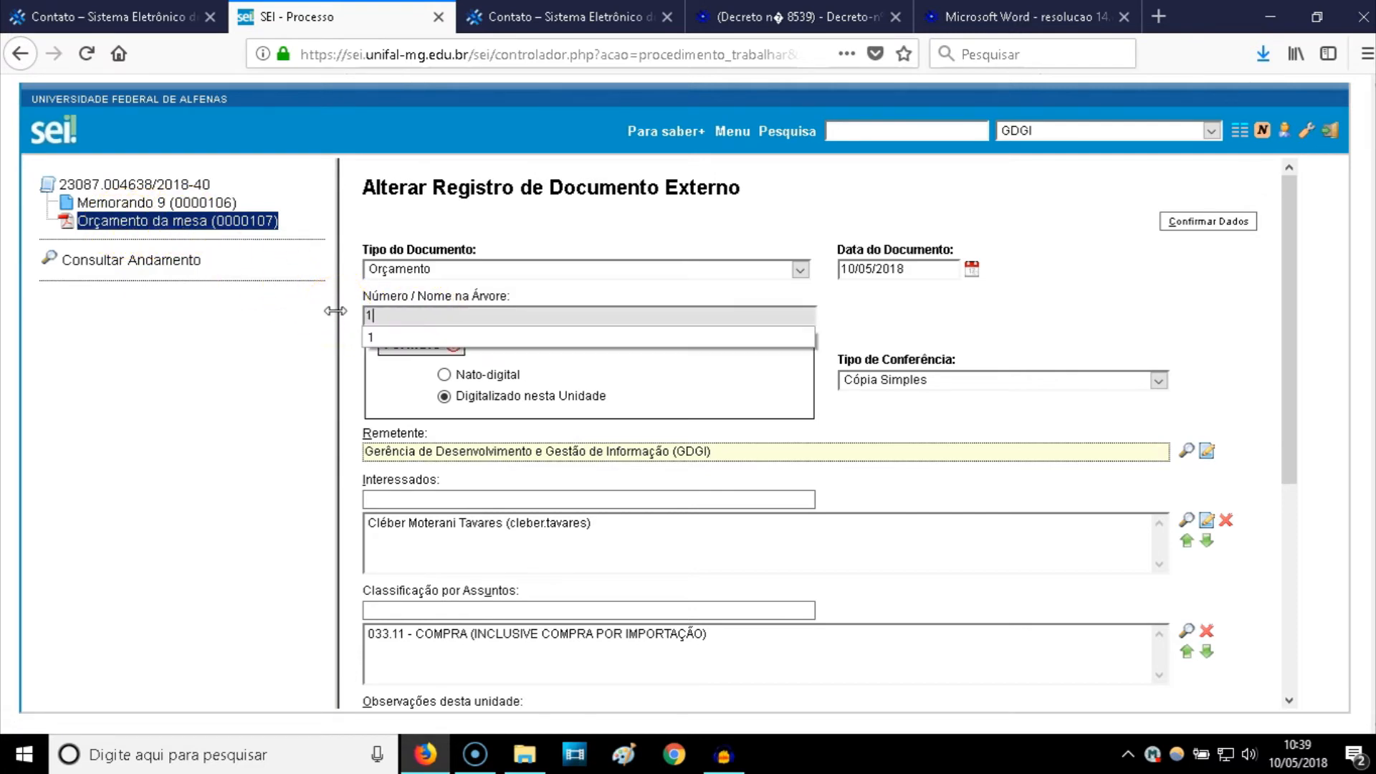
pyautogui.click(374, 338)
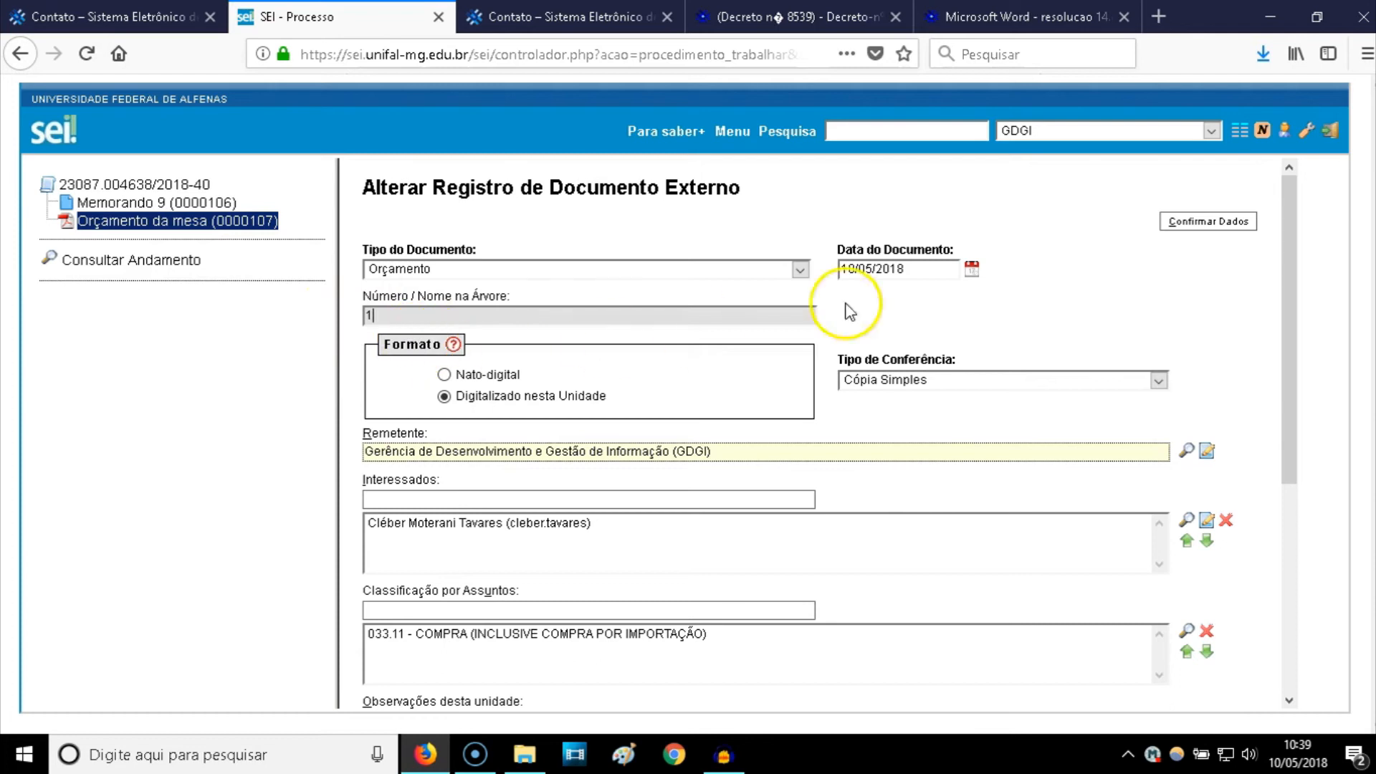
pyautogui.click(1186, 225)
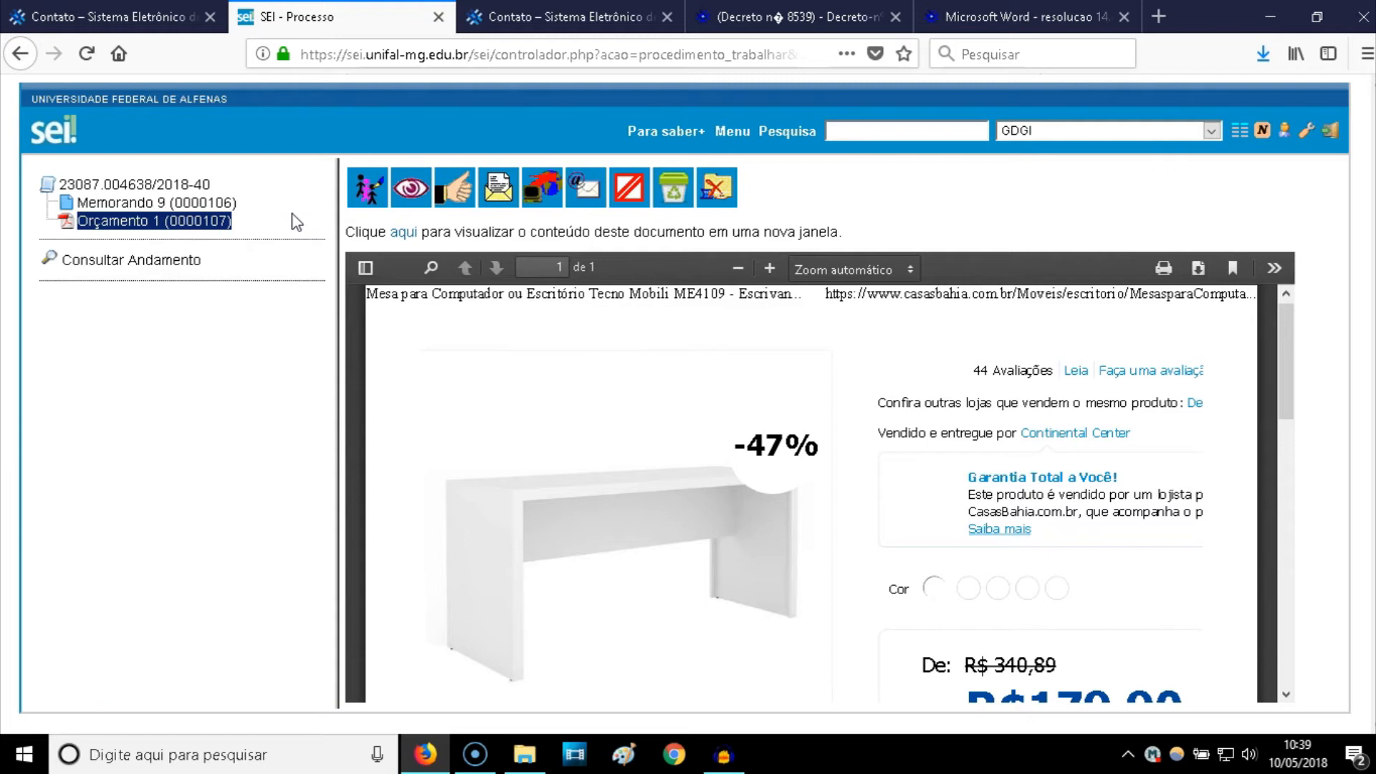
pyautogui.click(147, 186)
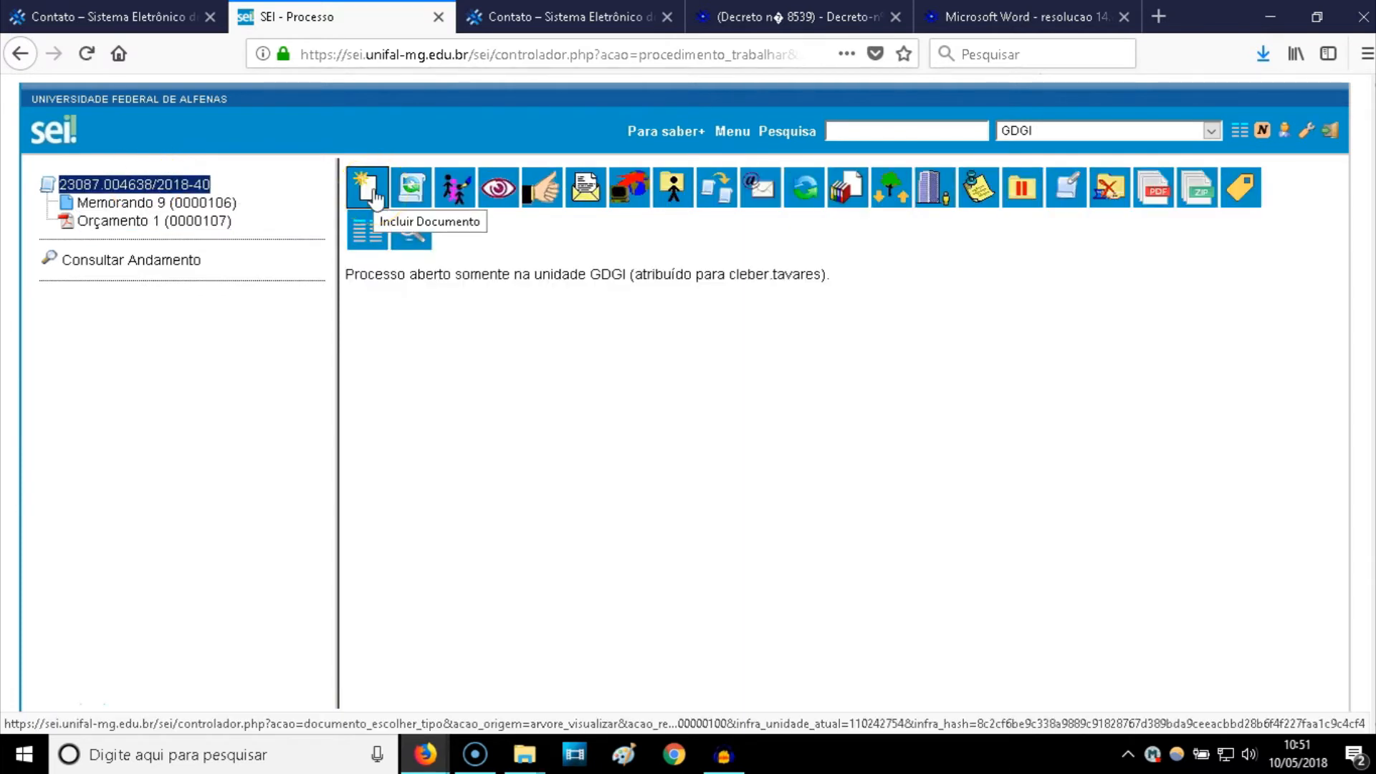
# - Start a new external Orçamento dated 10/05/2018 with tree name '2'
pyautogui.click(374, 197)
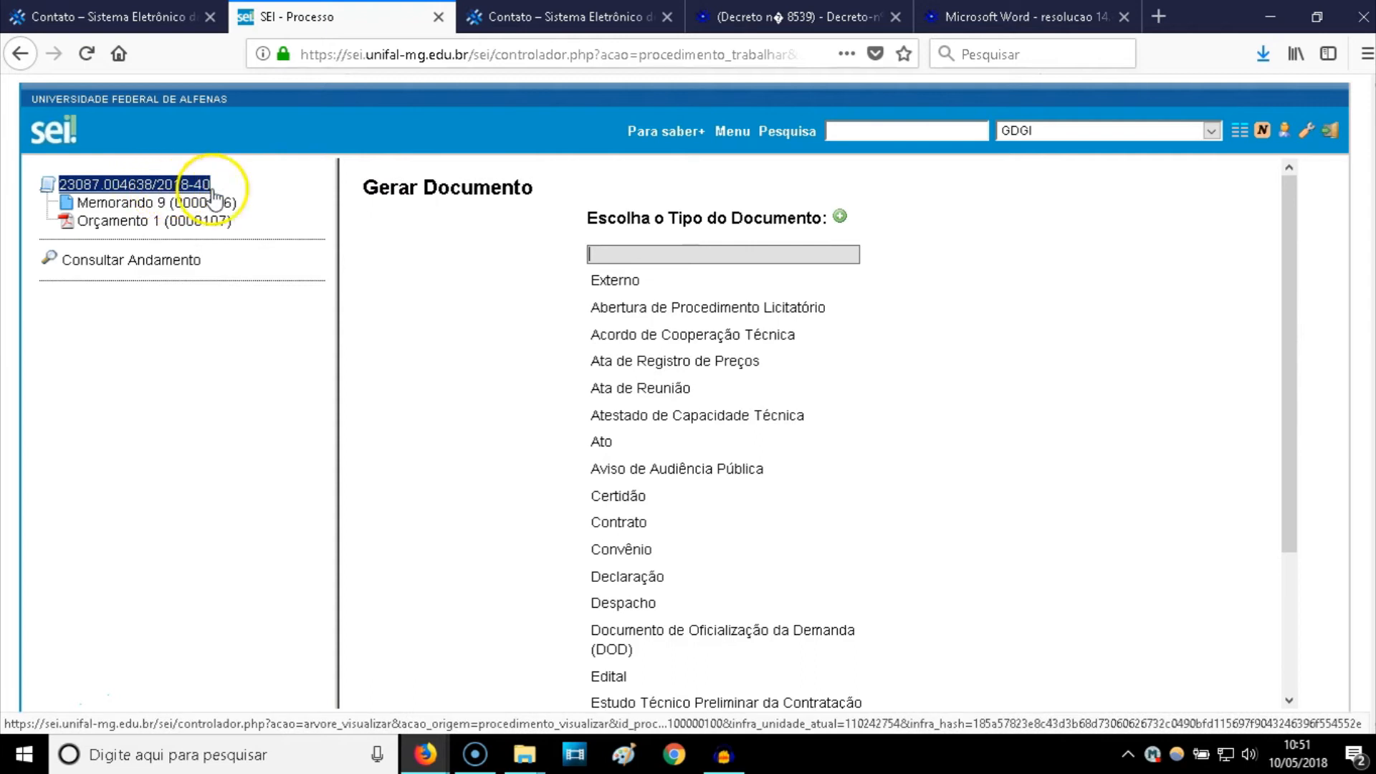
pyautogui.click(616, 281)
pyautogui.click(548, 270)
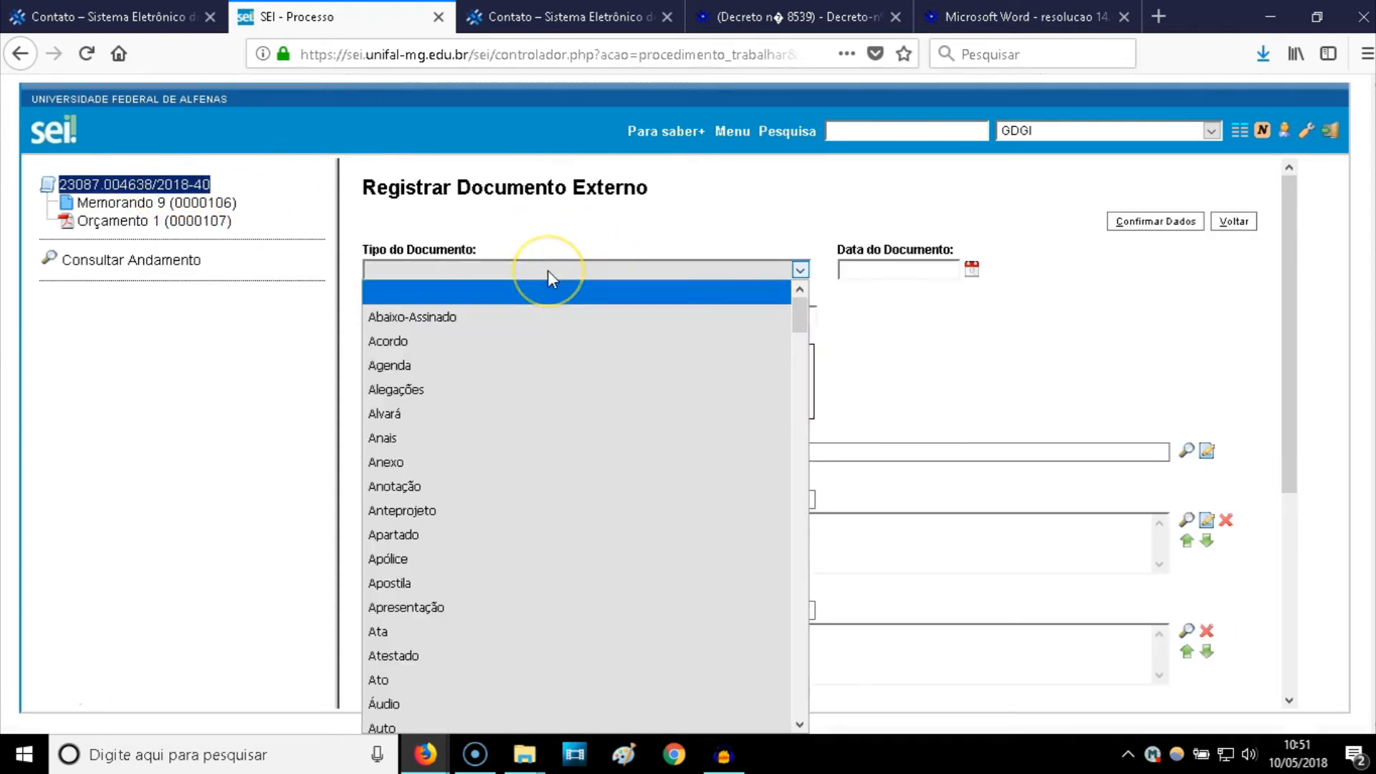
pyautogui.write('or')
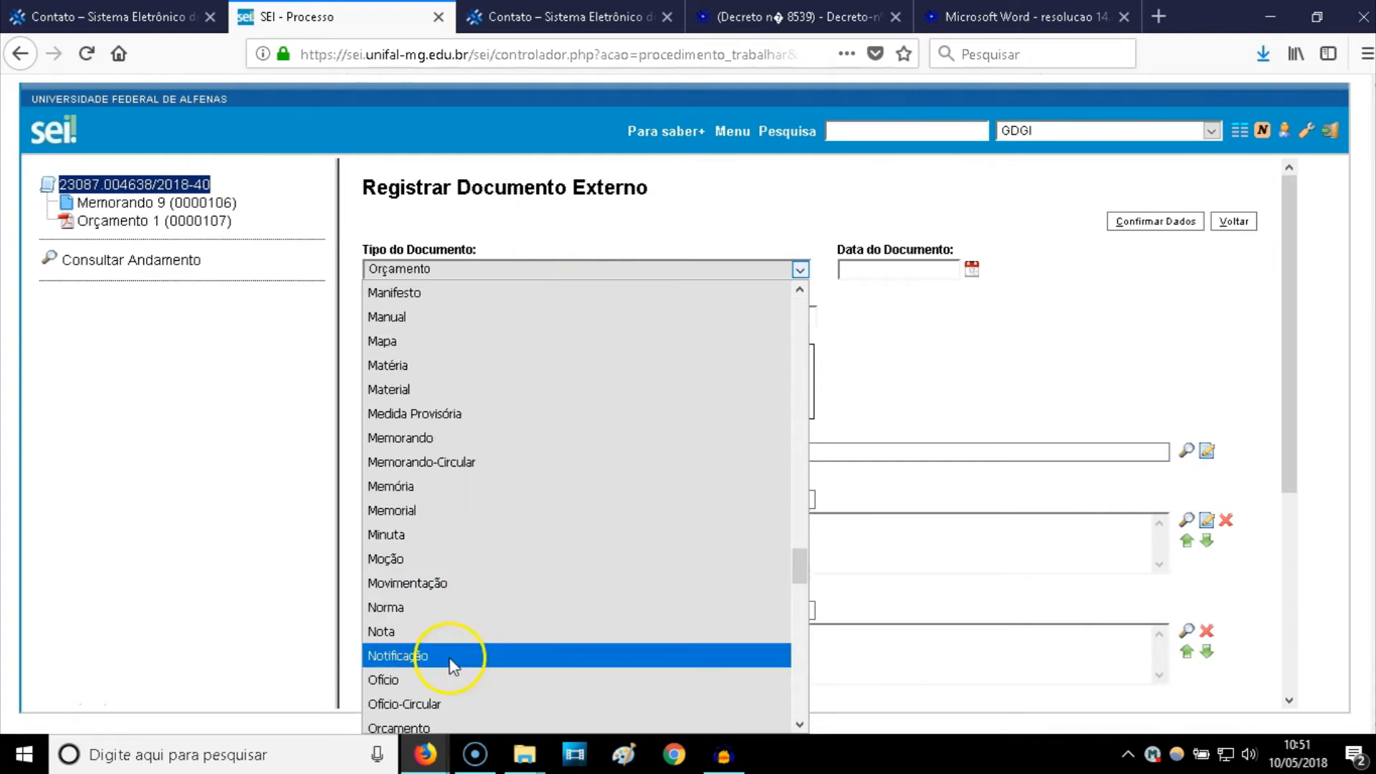
pyautogui.click(415, 719)
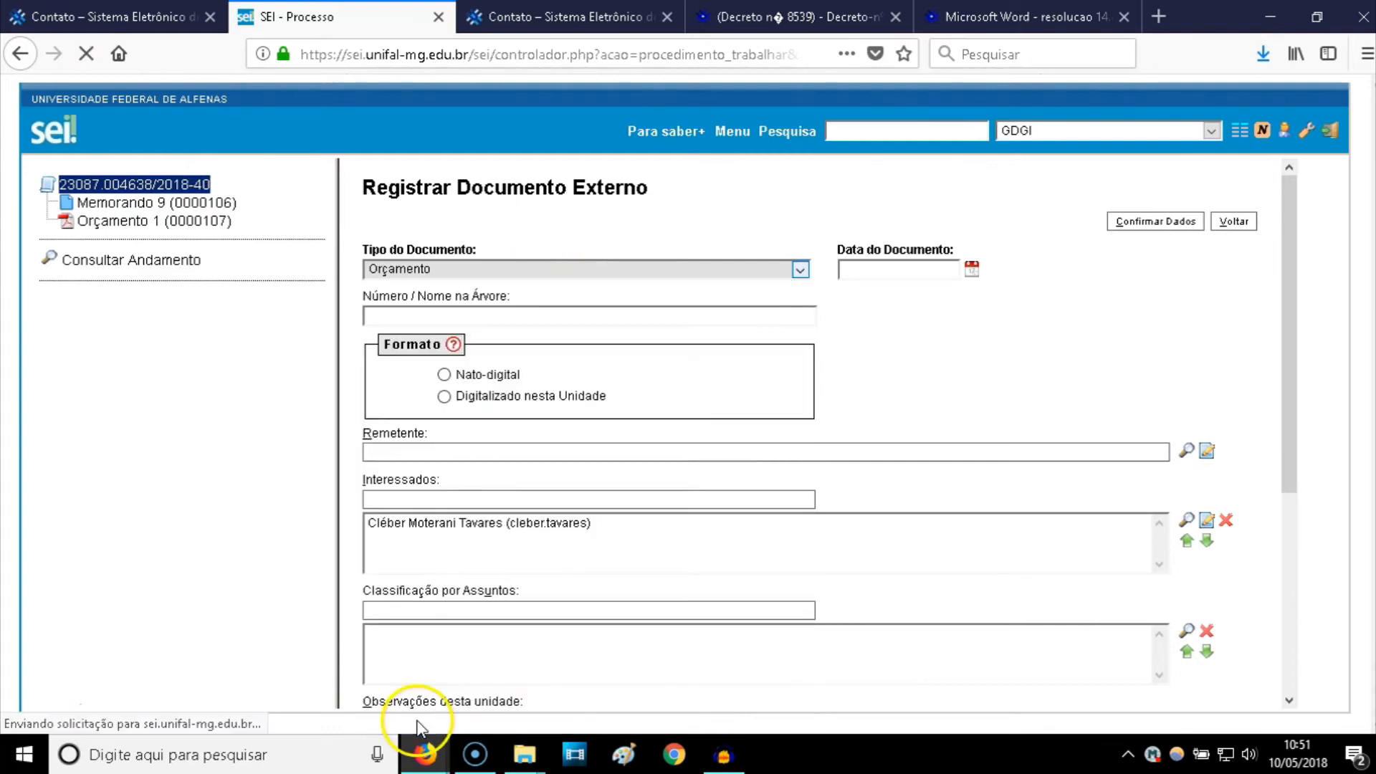
pyautogui.click(971, 270)
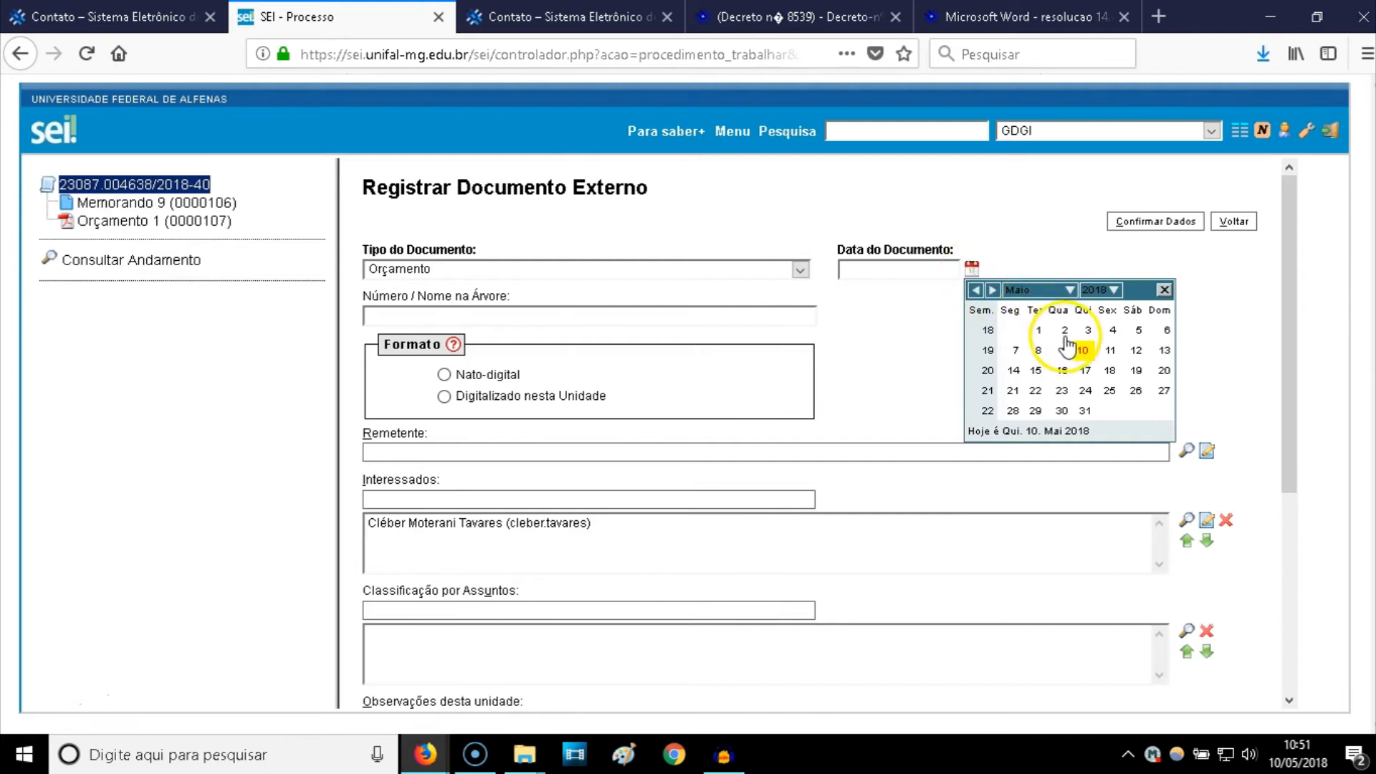
pyautogui.click(1084, 350)
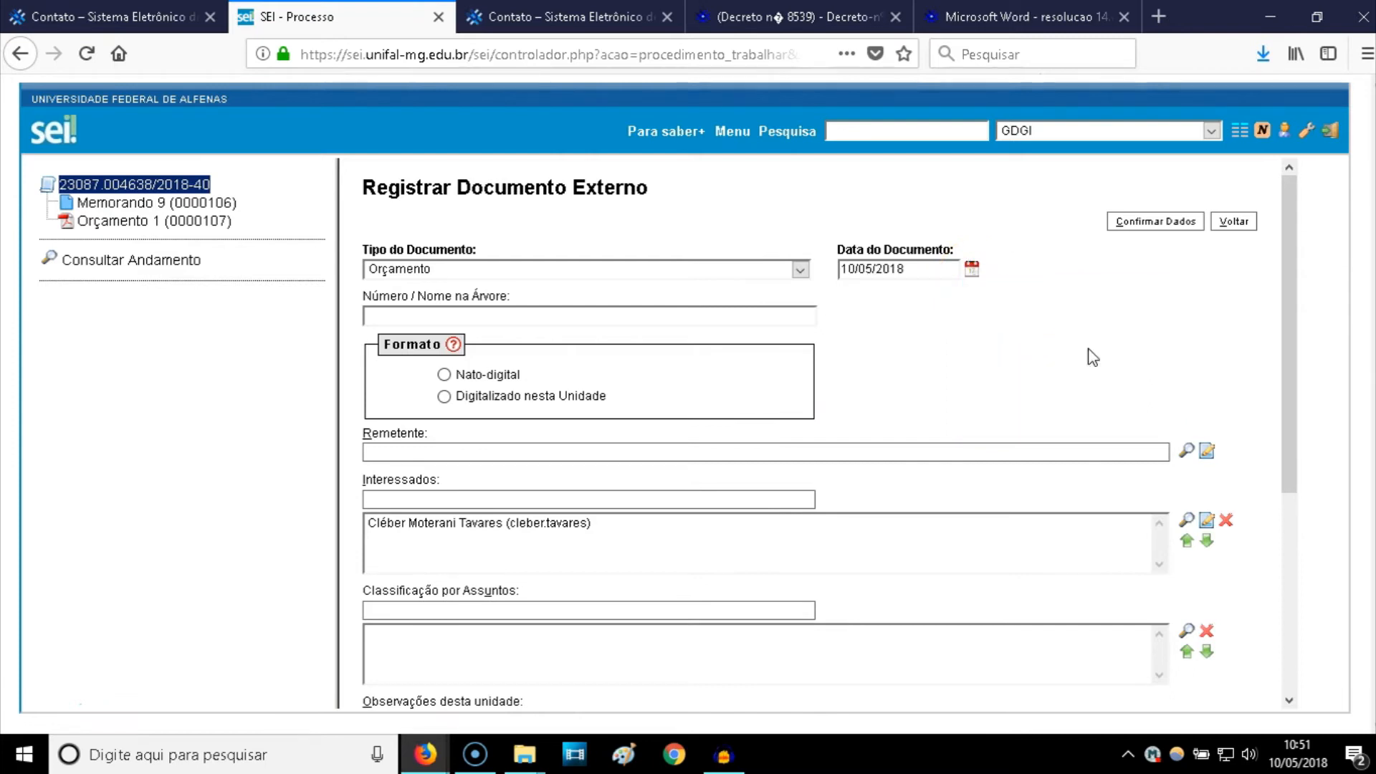
pyautogui.click(517, 321)
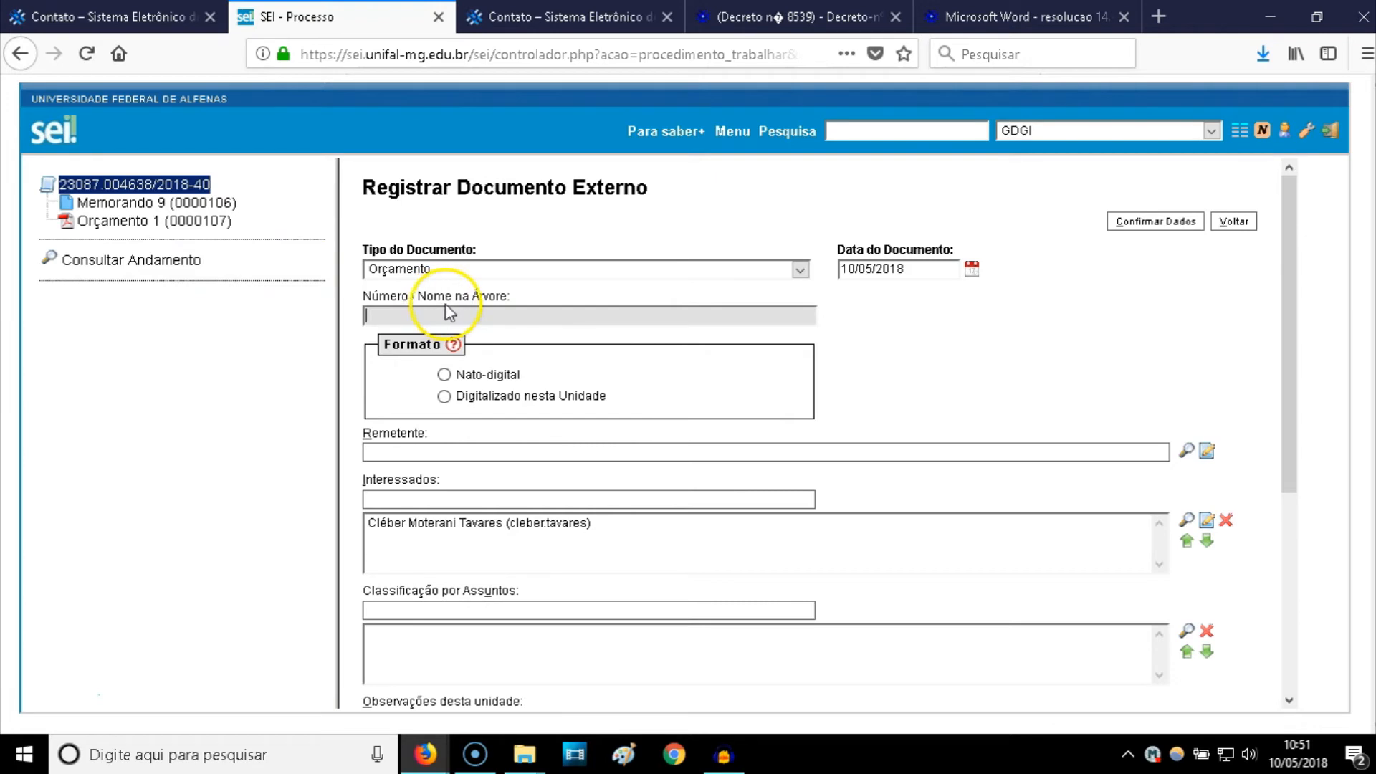
pyautogui.write('2')
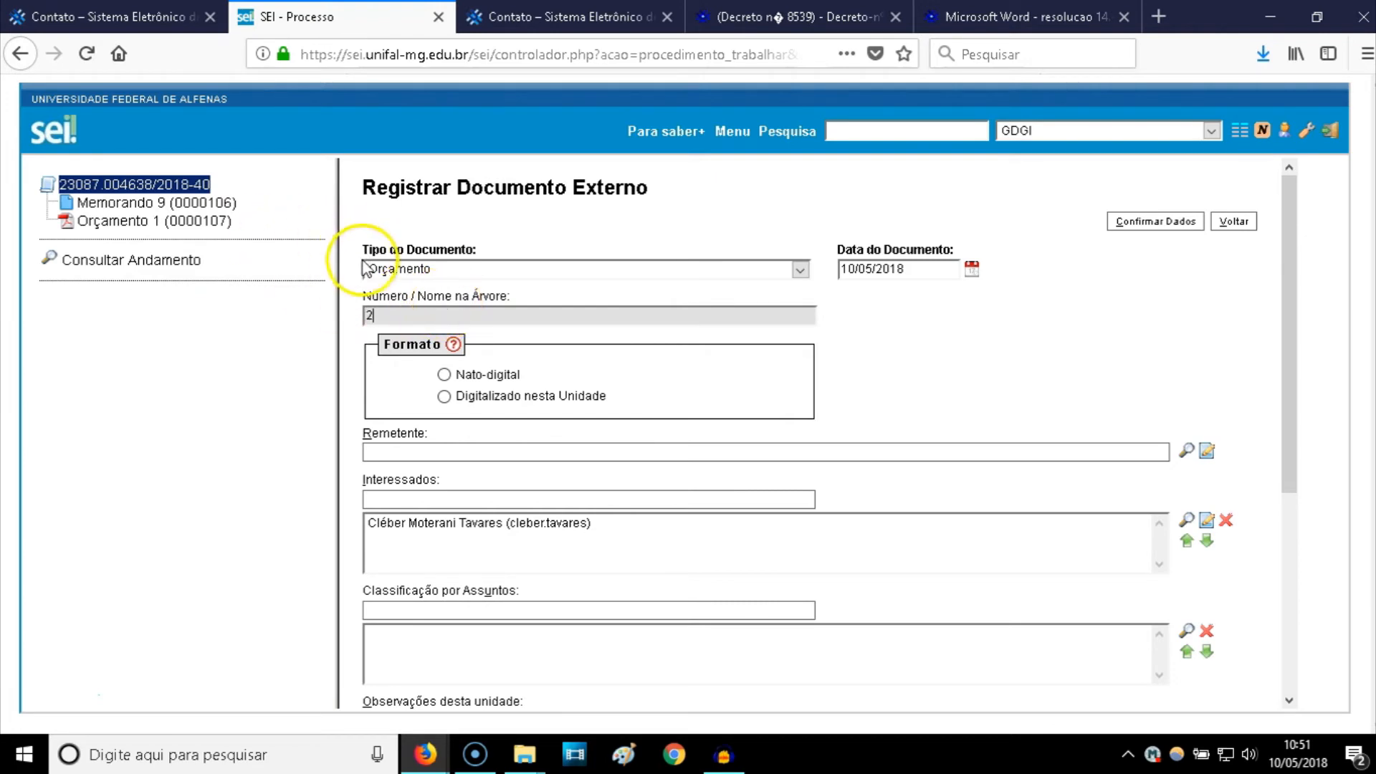
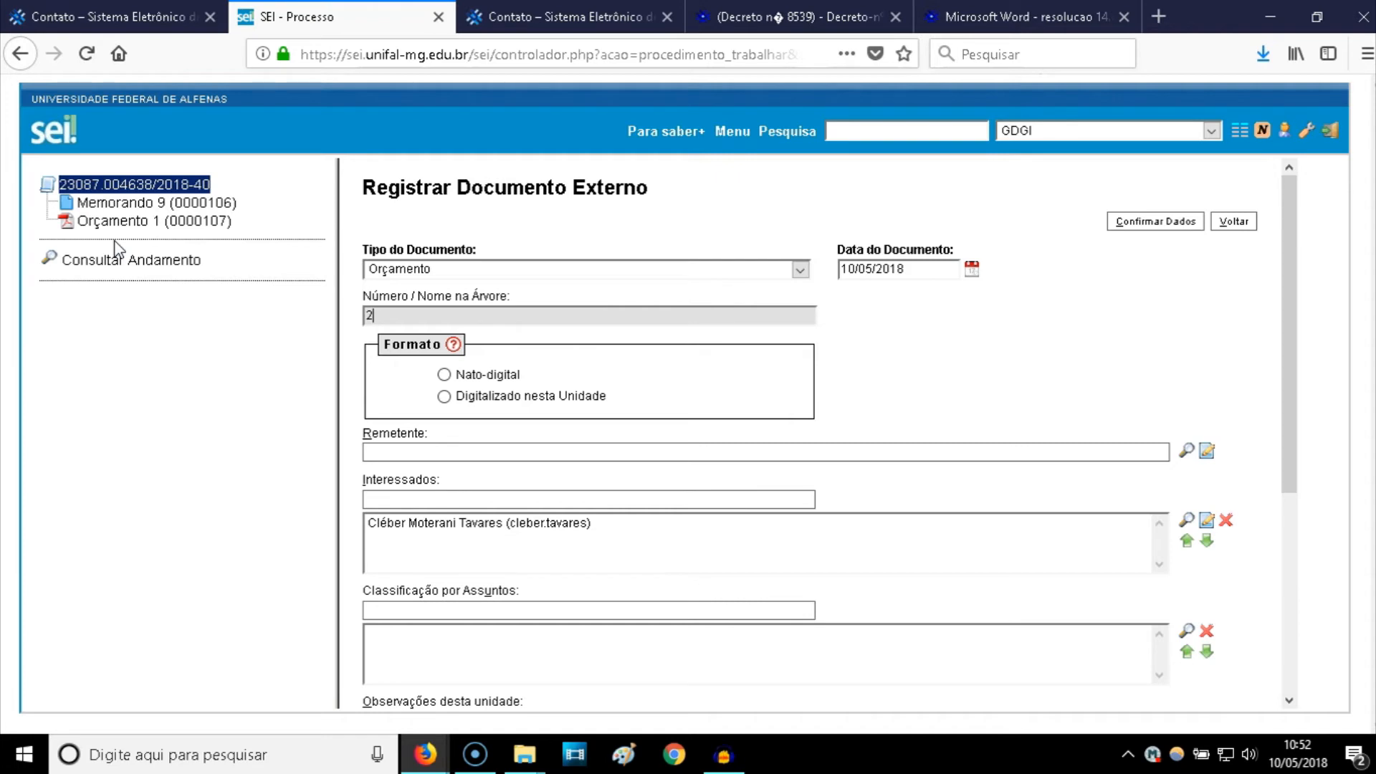
# - Mark the Orçamento as Nato-digital with GDGI as the sender
pyautogui.click(444, 374)
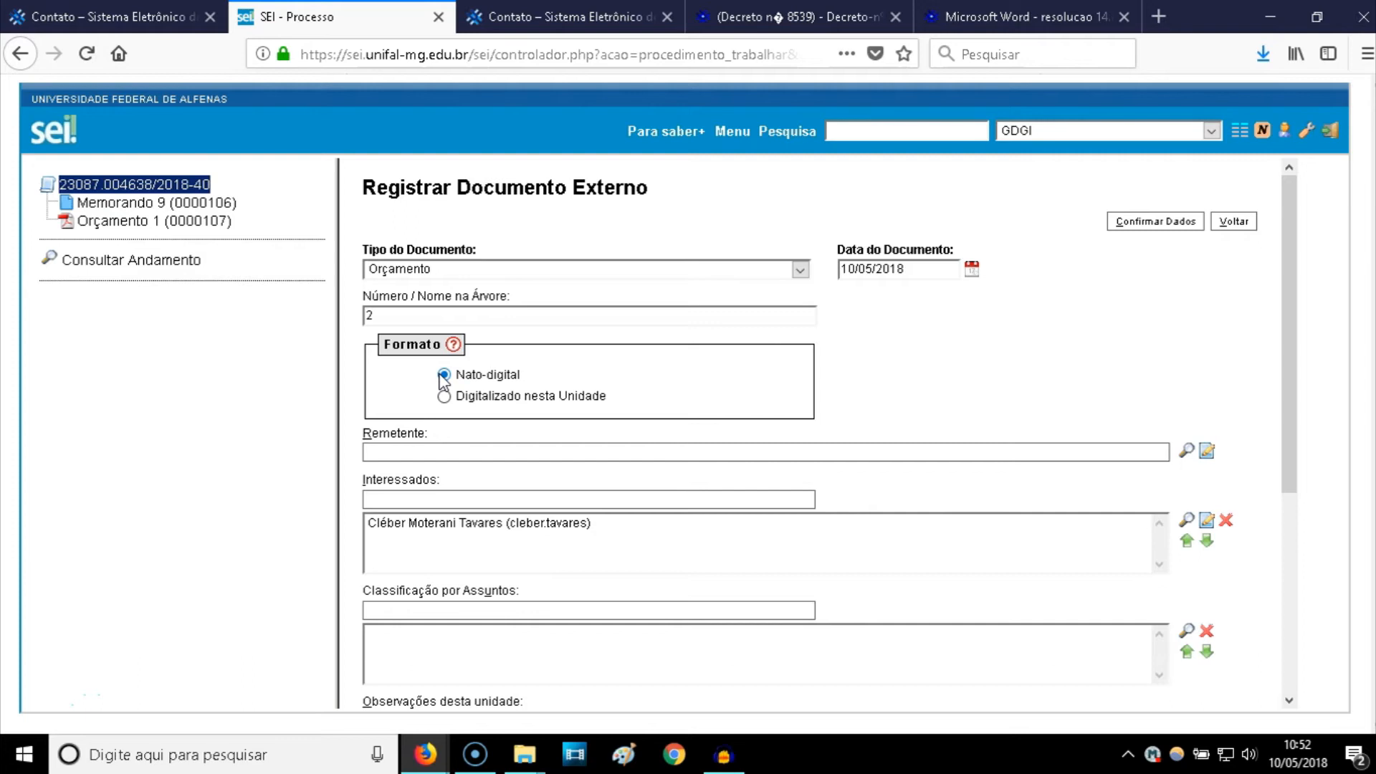
pyautogui.click(435, 450)
pyautogui.write('gdgi')
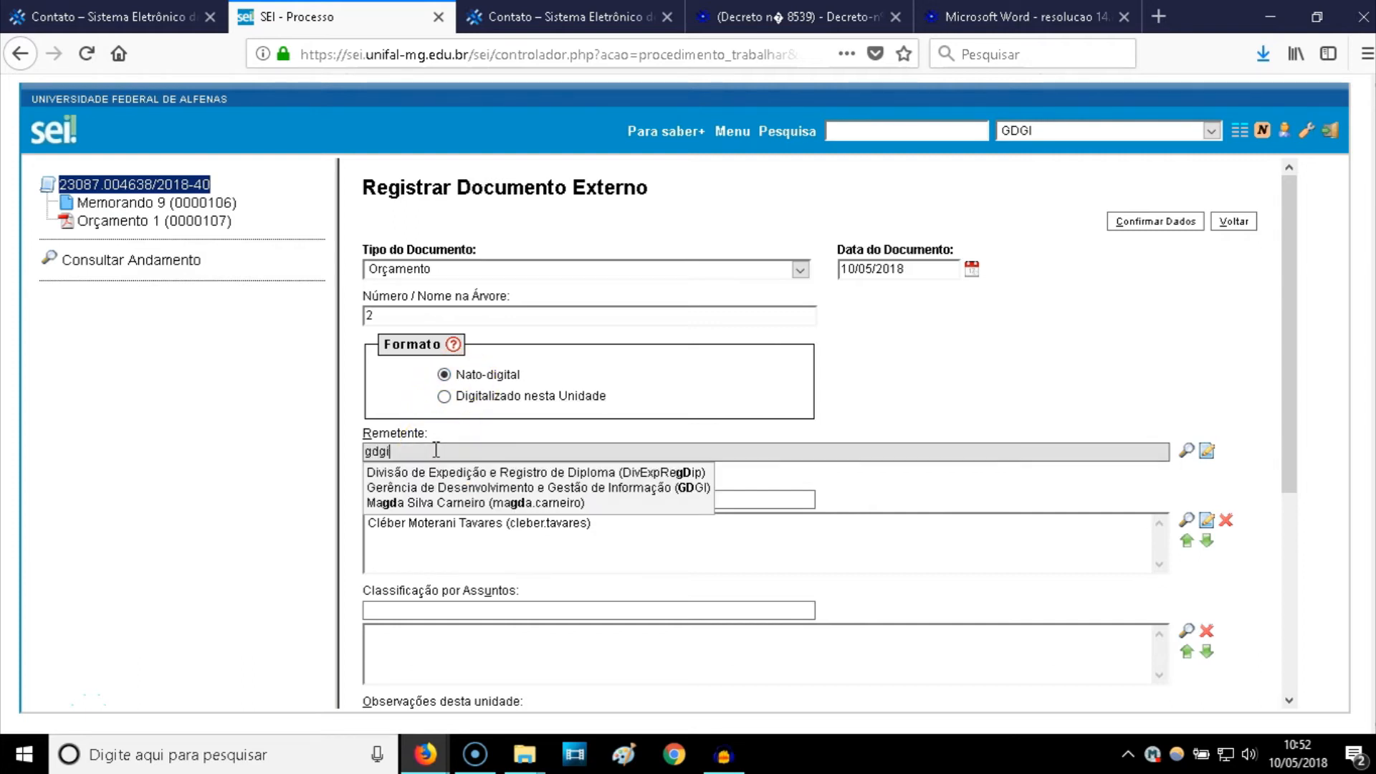
pyautogui.click(446, 474)
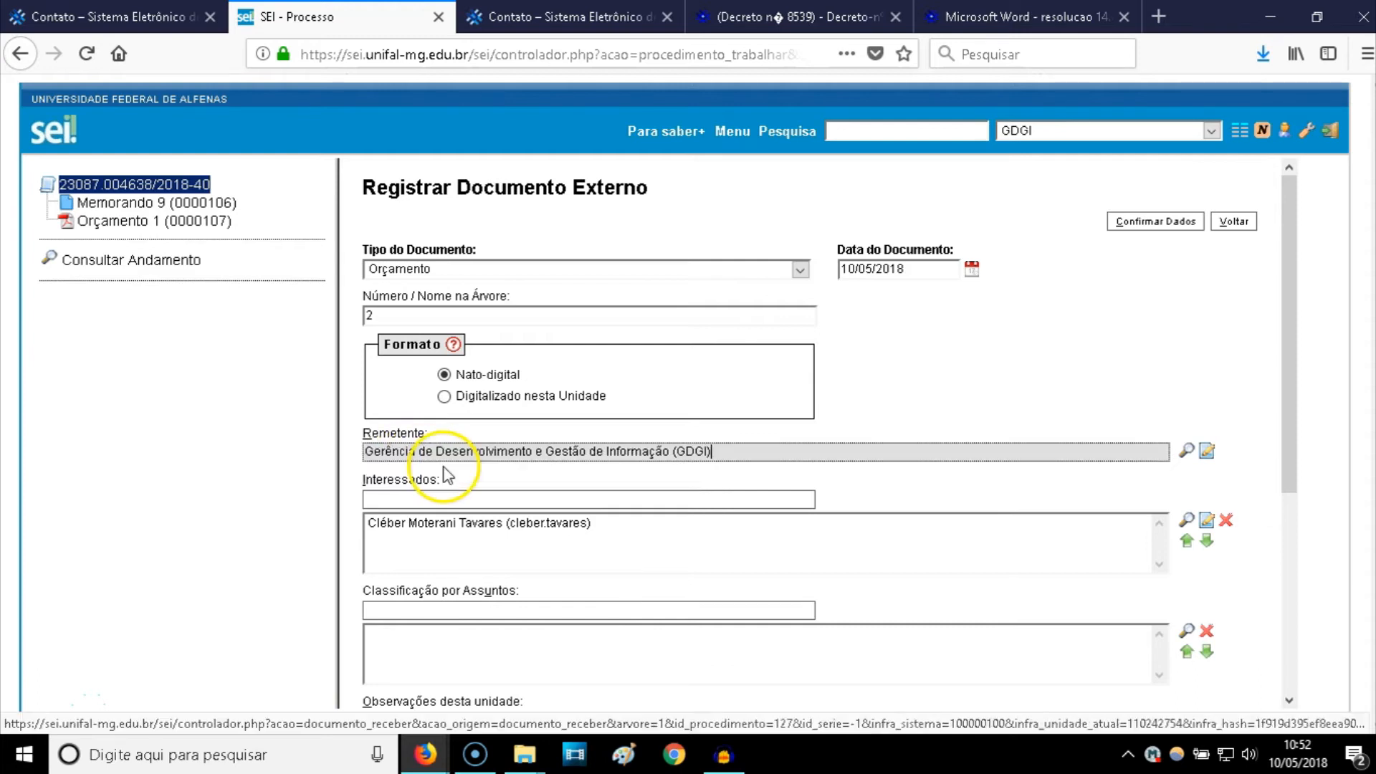
pyautogui.click(434, 500)
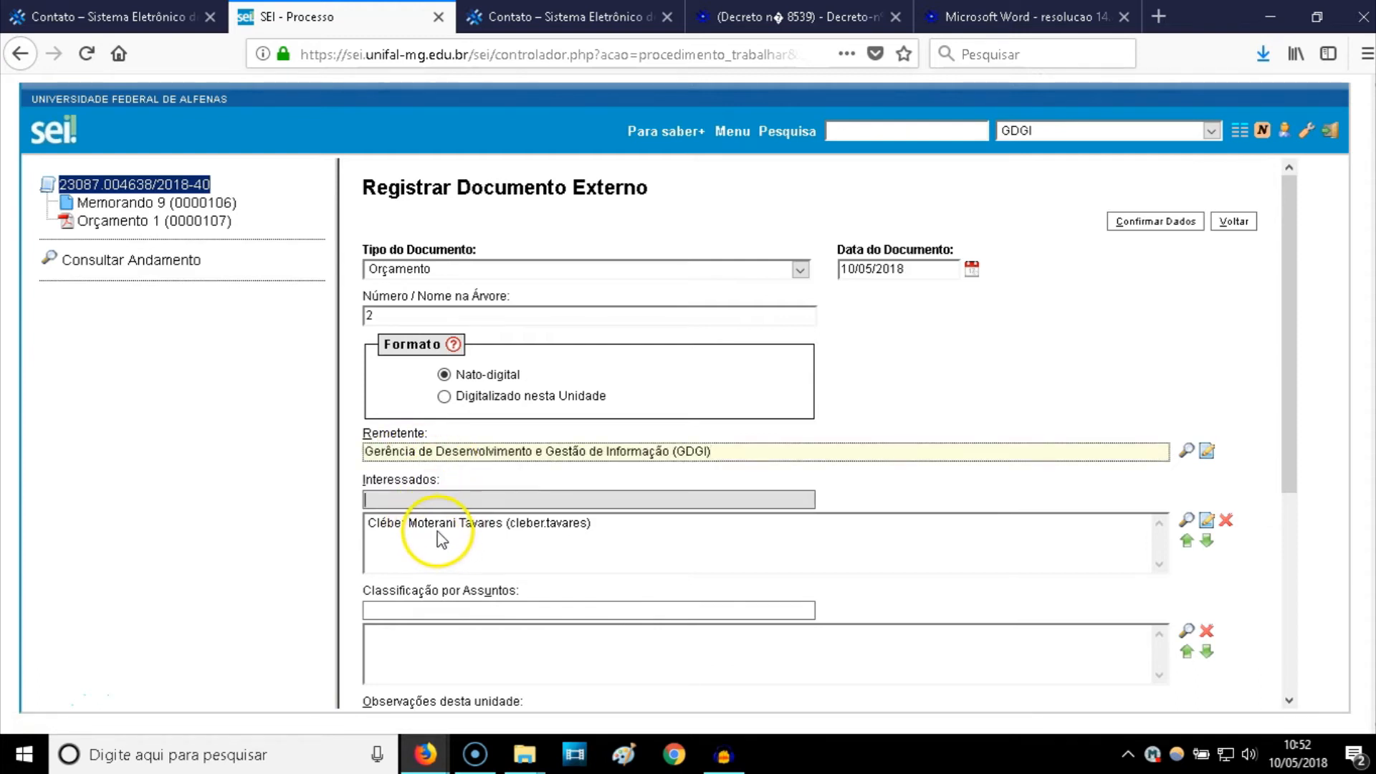
# - Add subject classification 033.11 Compra
pyautogui.scroll(-3, 437, 534)
pyautogui.click(428, 501)
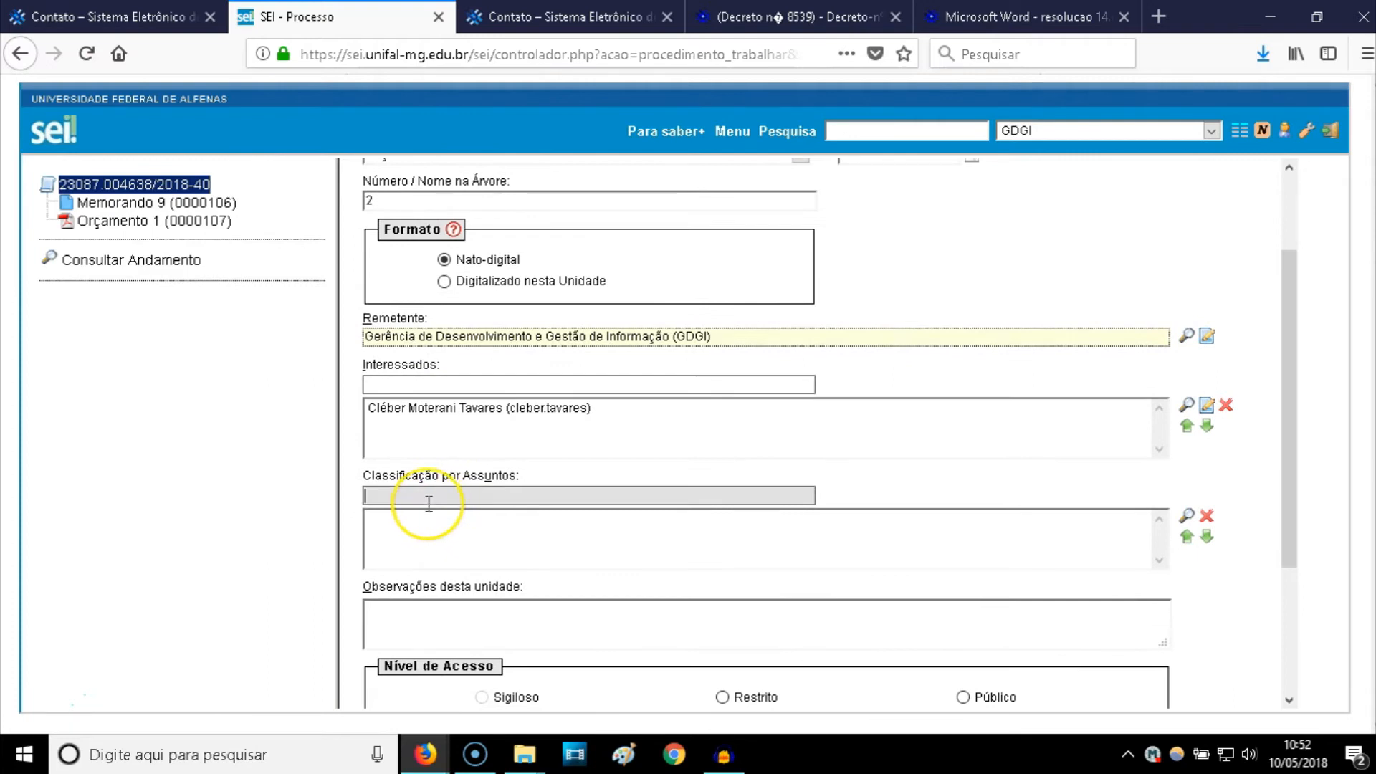
pyautogui.write('033.')
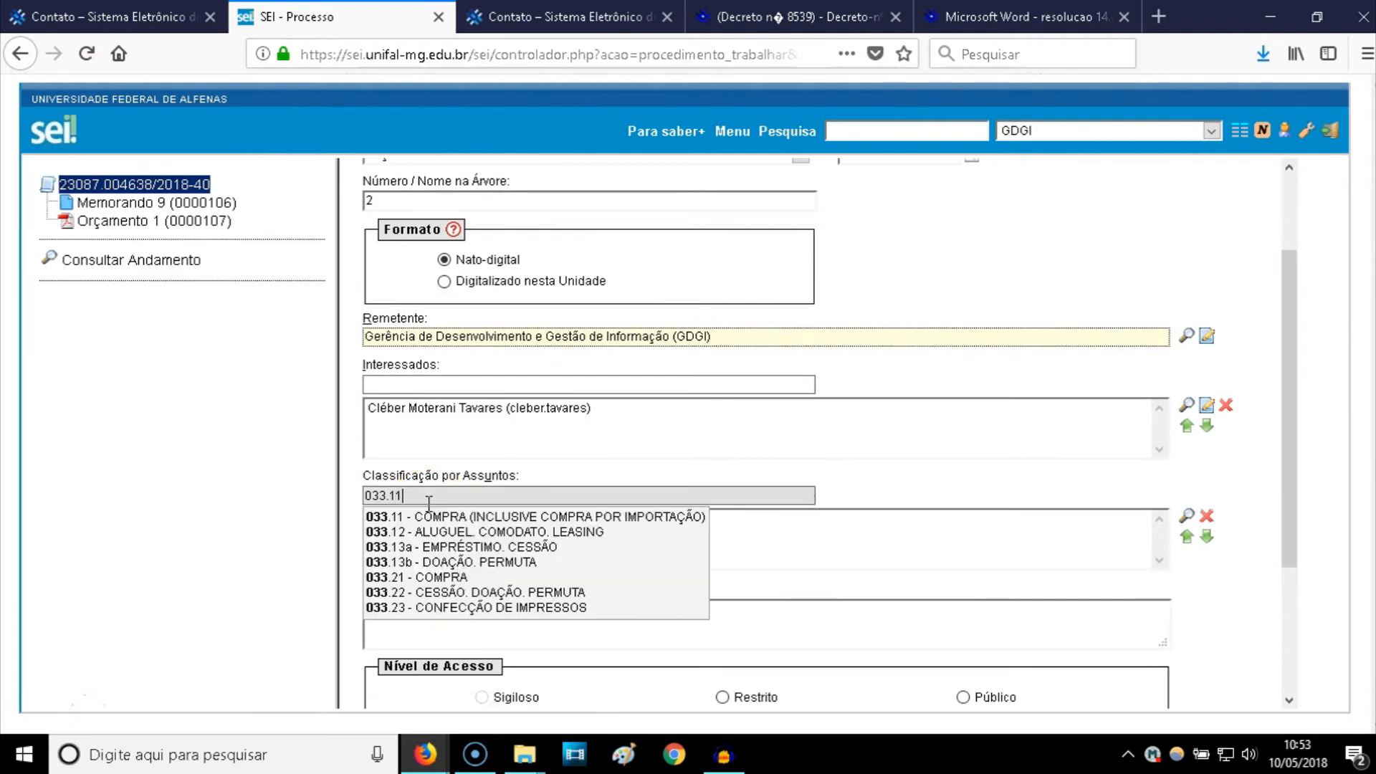
pyautogui.write('11')
pyautogui.click(430, 517)
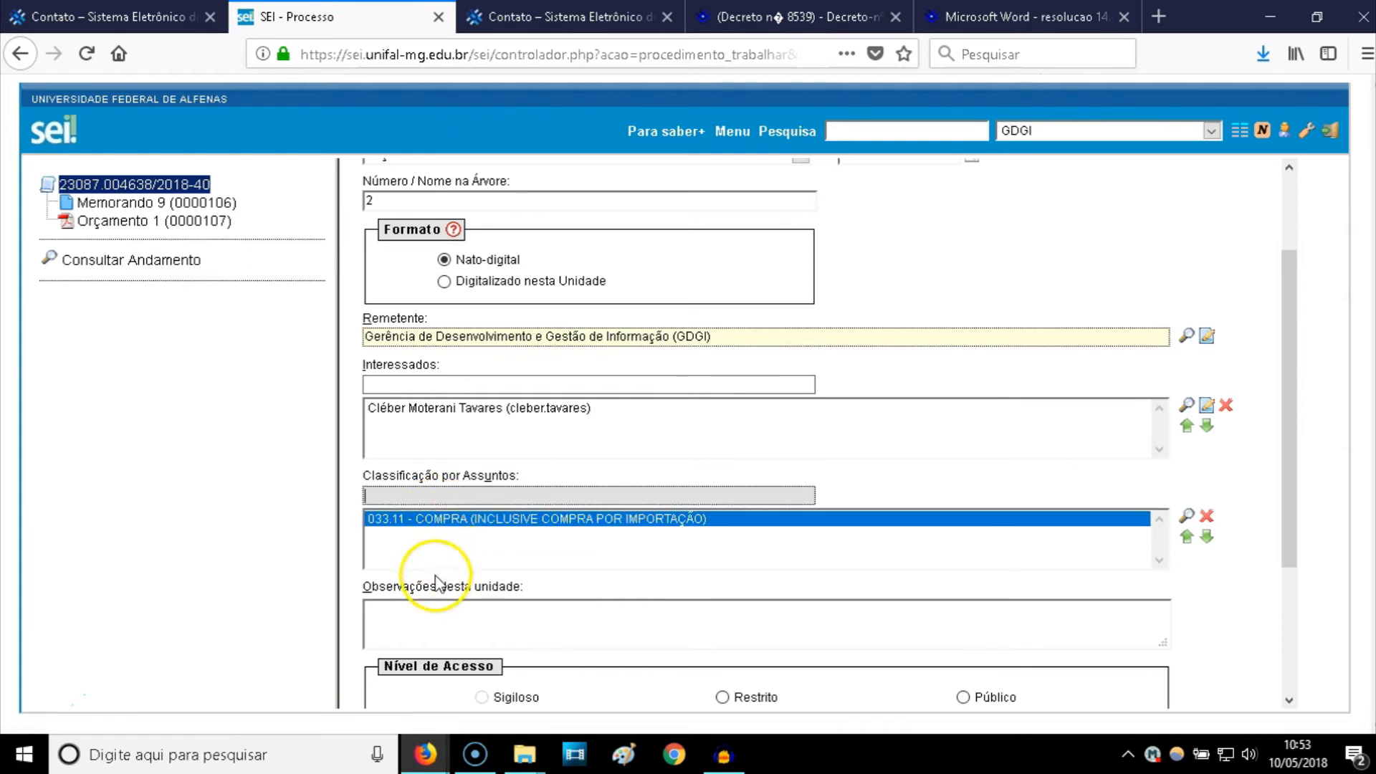
# - Enter the observation 'Sala O-300A' and set the access level to Público
pyautogui.click(437, 609)
pyautogui.scroll(-3, 438, 608)
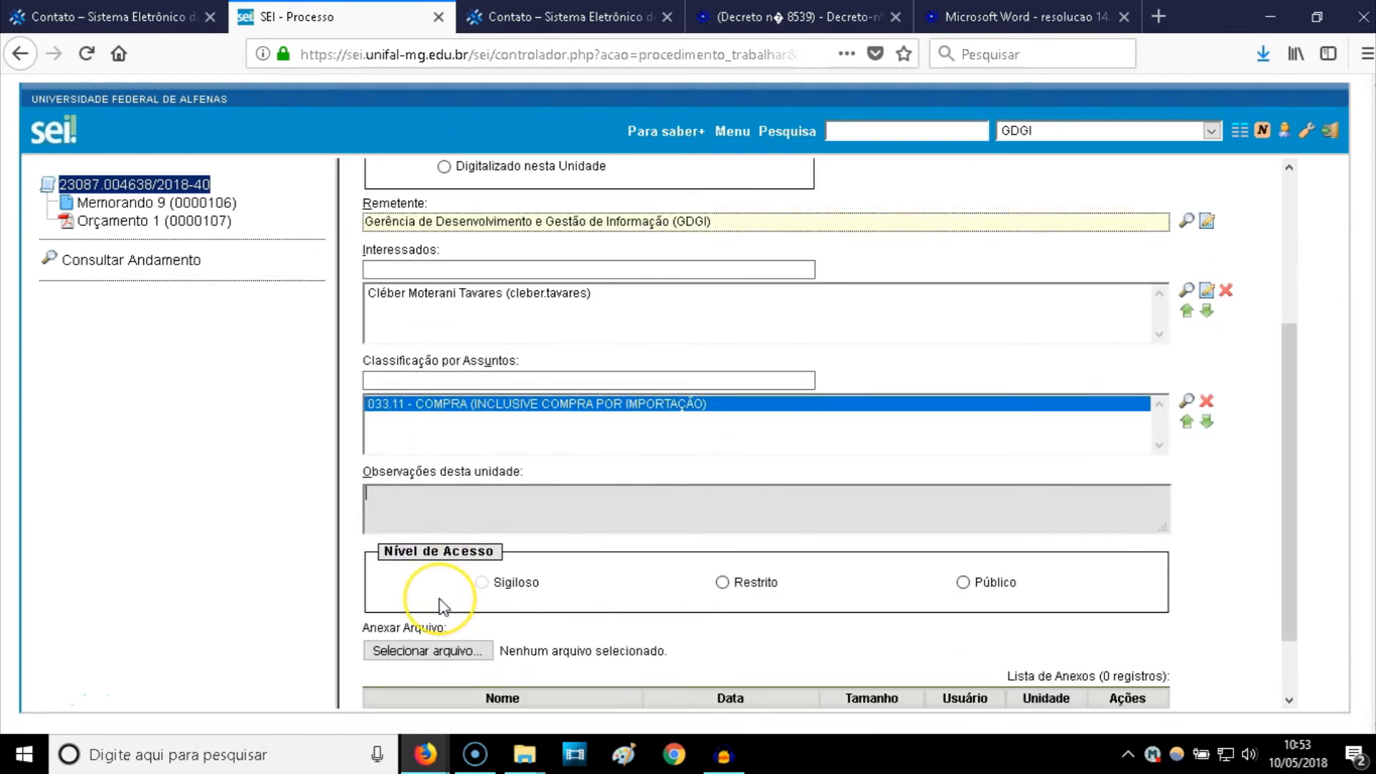
pyautogui.write('Sala')
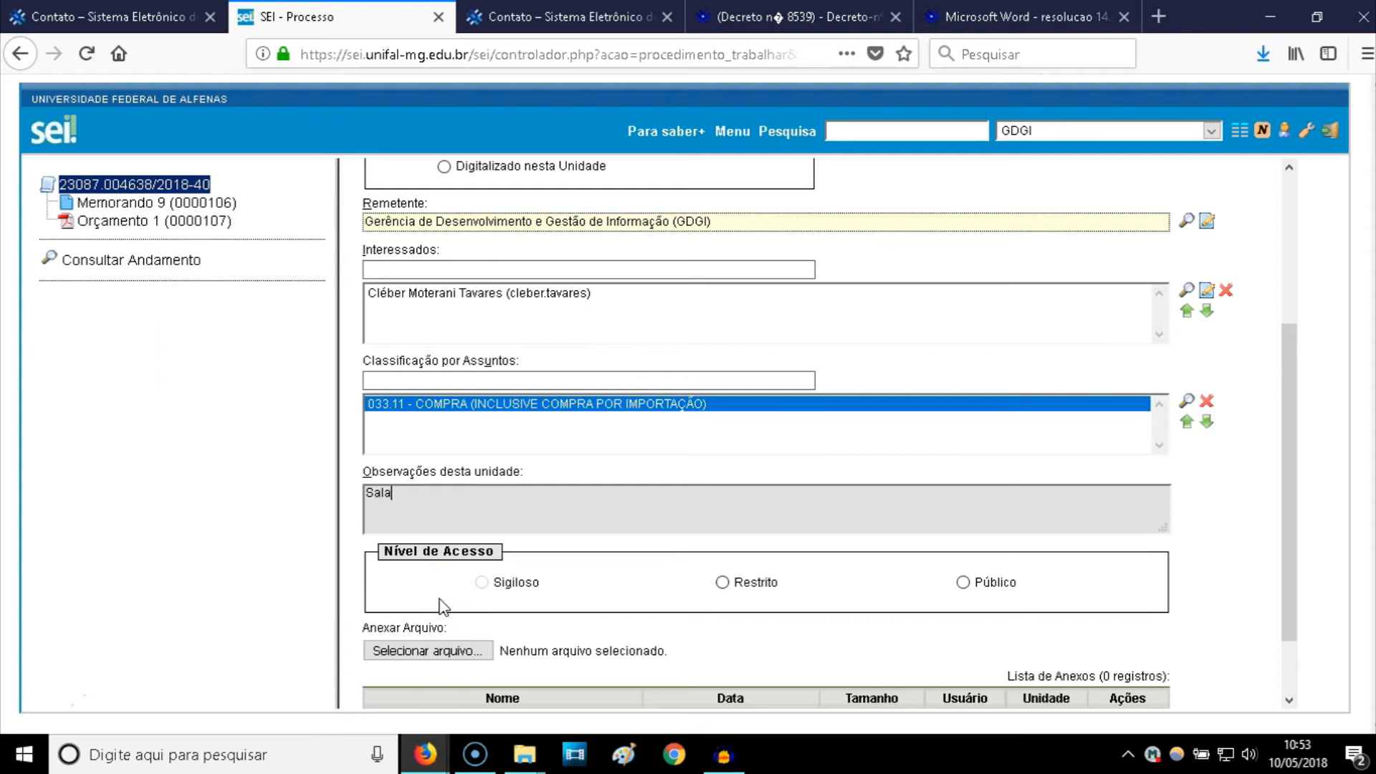
pyautogui.write(' O-300A')
pyautogui.scroll(-2, 476, 559)
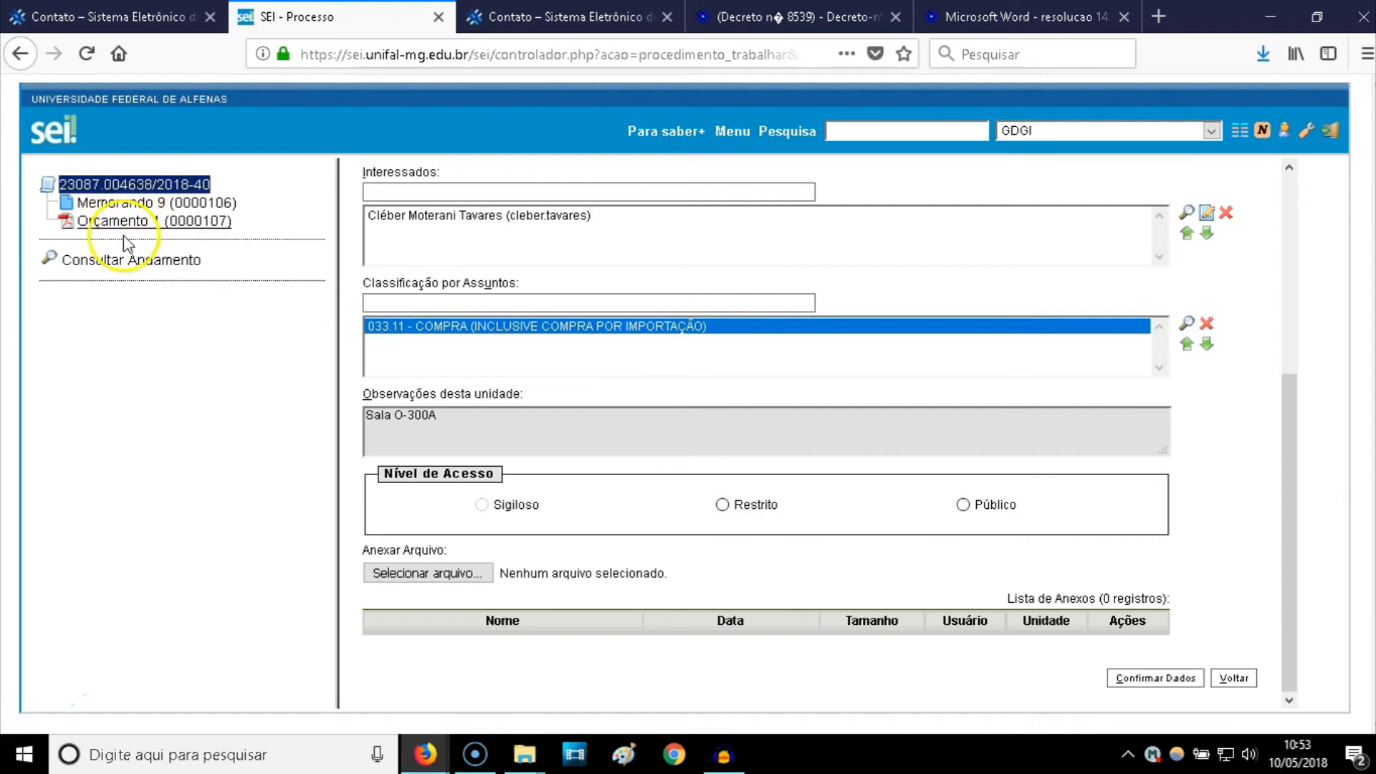
pyautogui.click(963, 504)
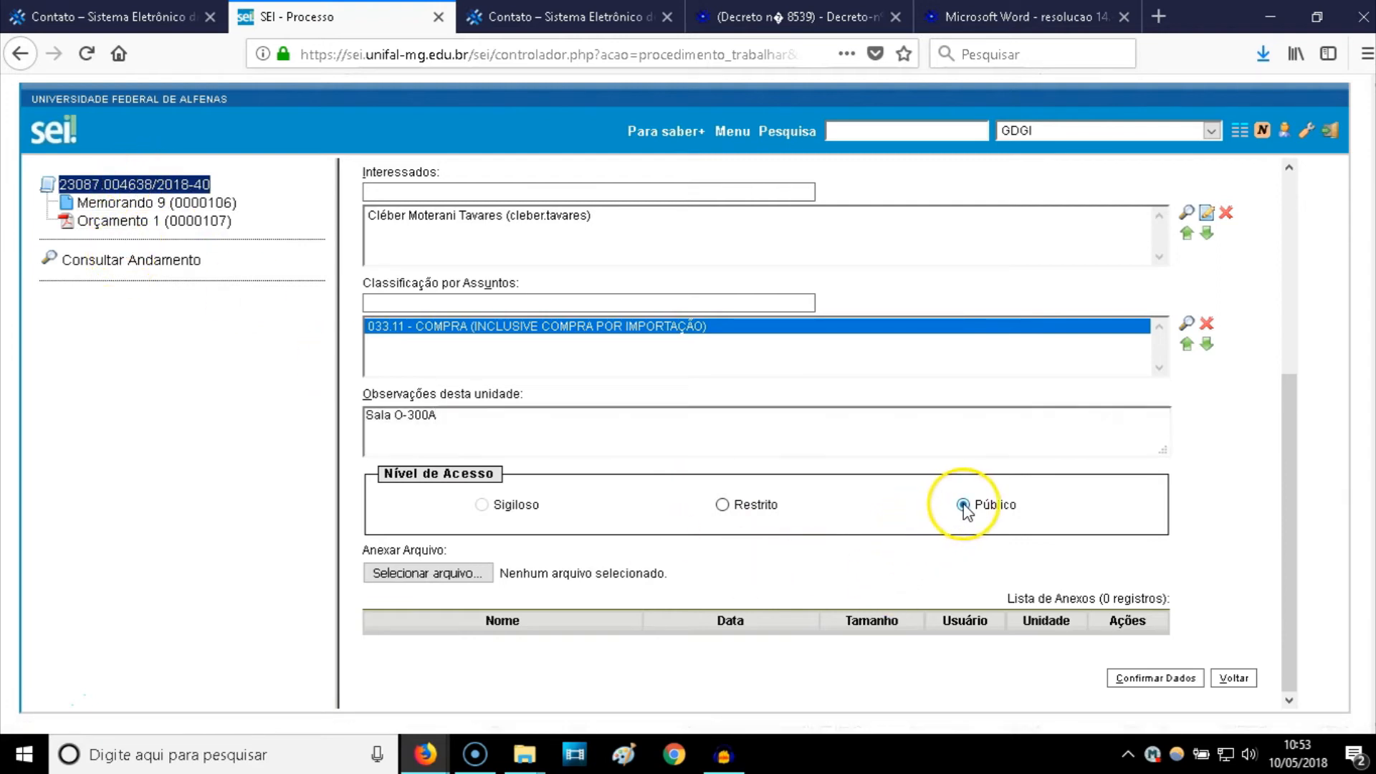
# - Attach the Orçamento 3 file and submit, which fails on special characters in the name
pyautogui.click(413, 586)
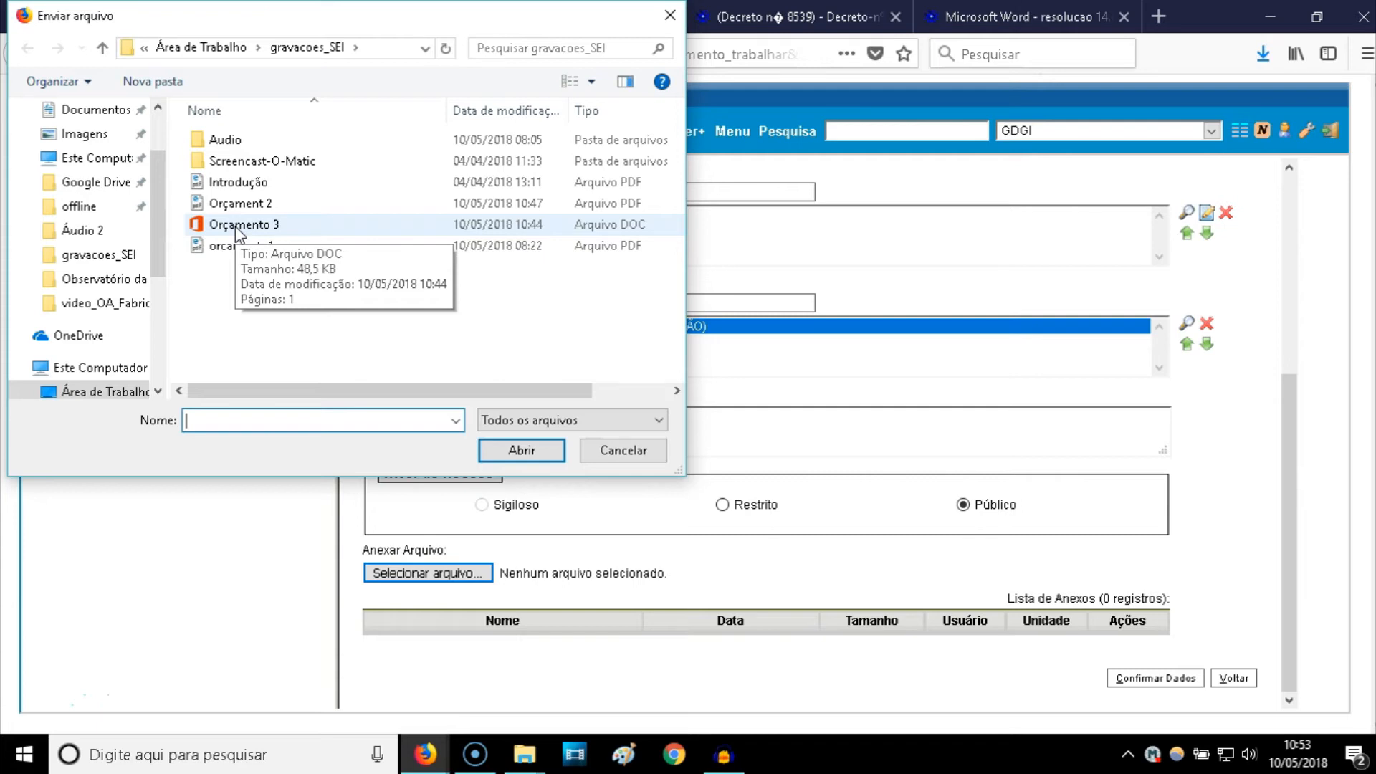
pyautogui.click(237, 225)
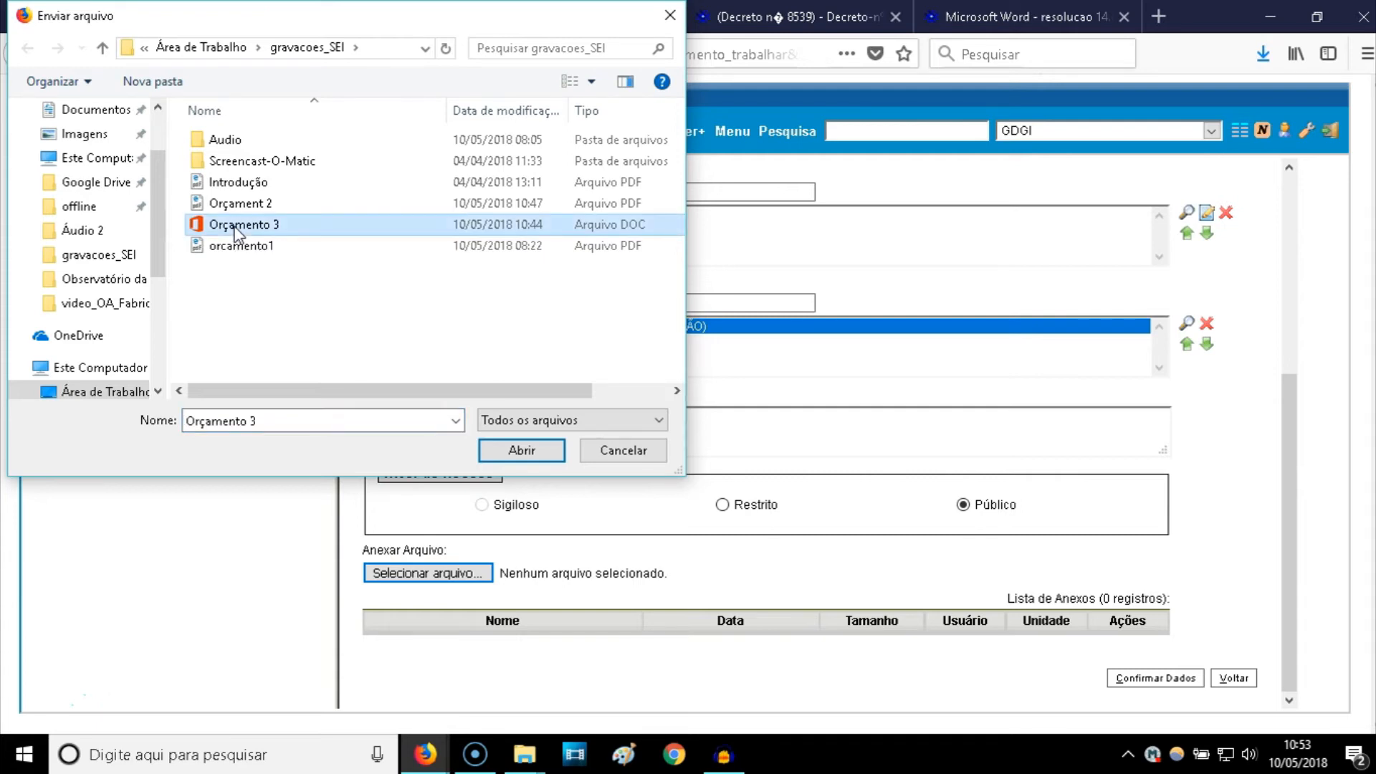
pyautogui.doubleClick(236, 226)
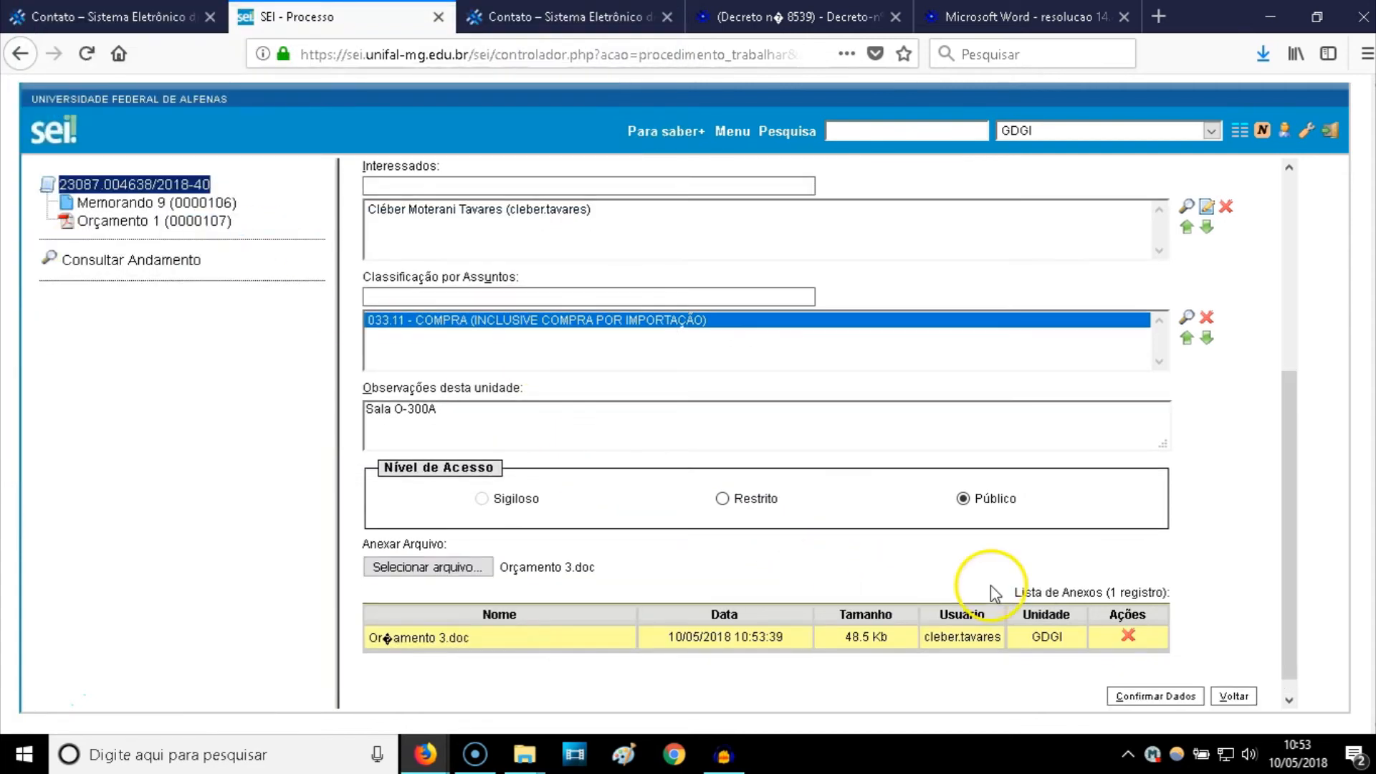
pyautogui.scroll(-1, 994, 594)
pyautogui.click(1152, 679)
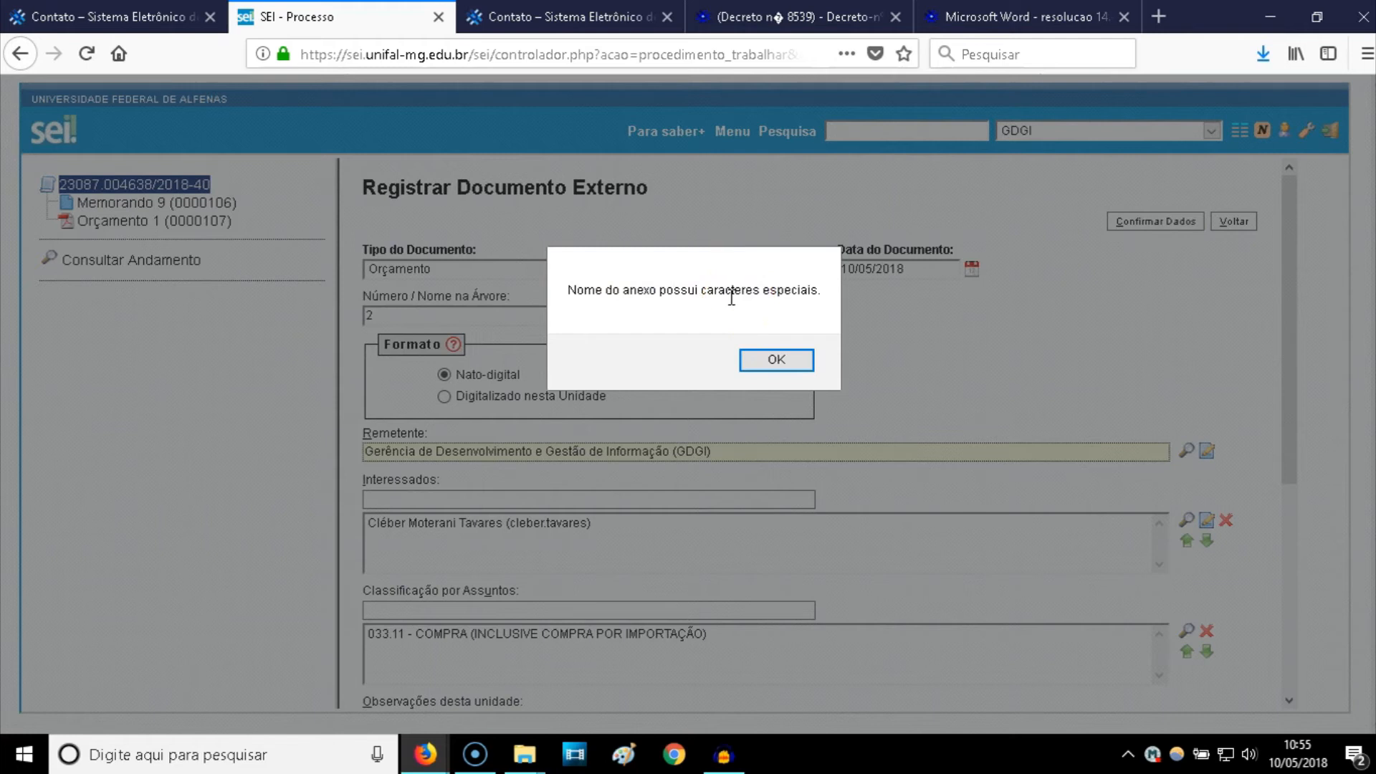
# - Dismiss the 'Nome do anexo possui caracteres especiais' warning
pyautogui.click(778, 362)
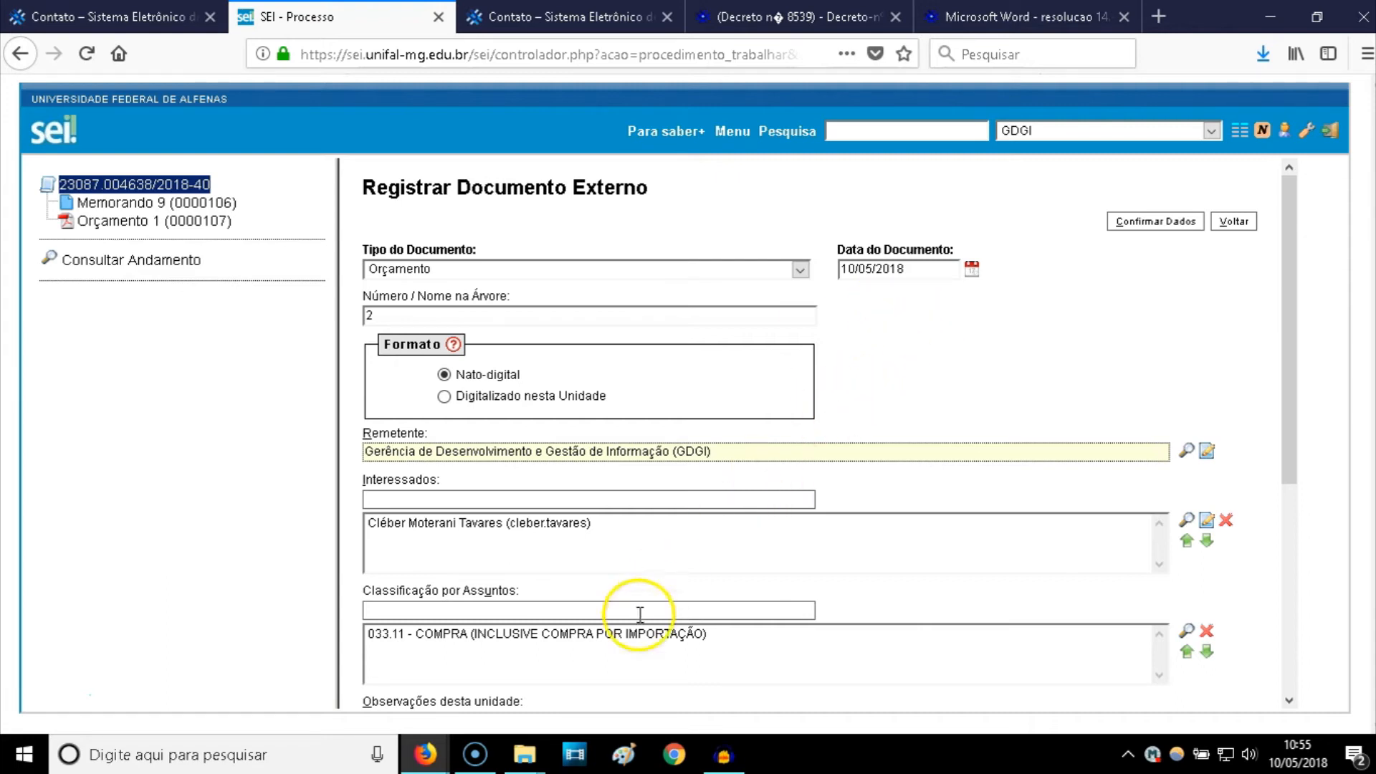
# - In the gravacoes_SEI folder, rename 'Orçamento 3' to 'Orcamento 3', removing the cedilla
pyautogui.moveTo(532, 758)
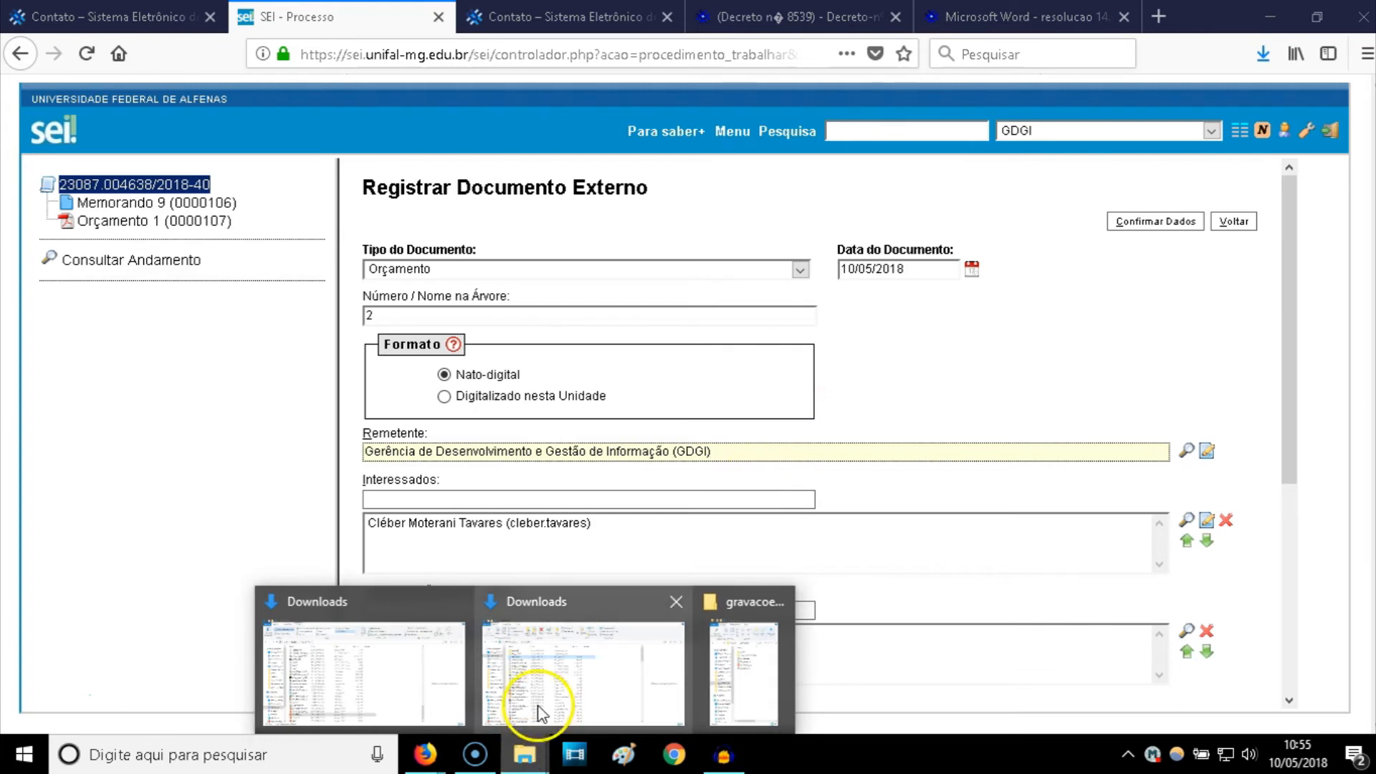
pyautogui.click(542, 681)
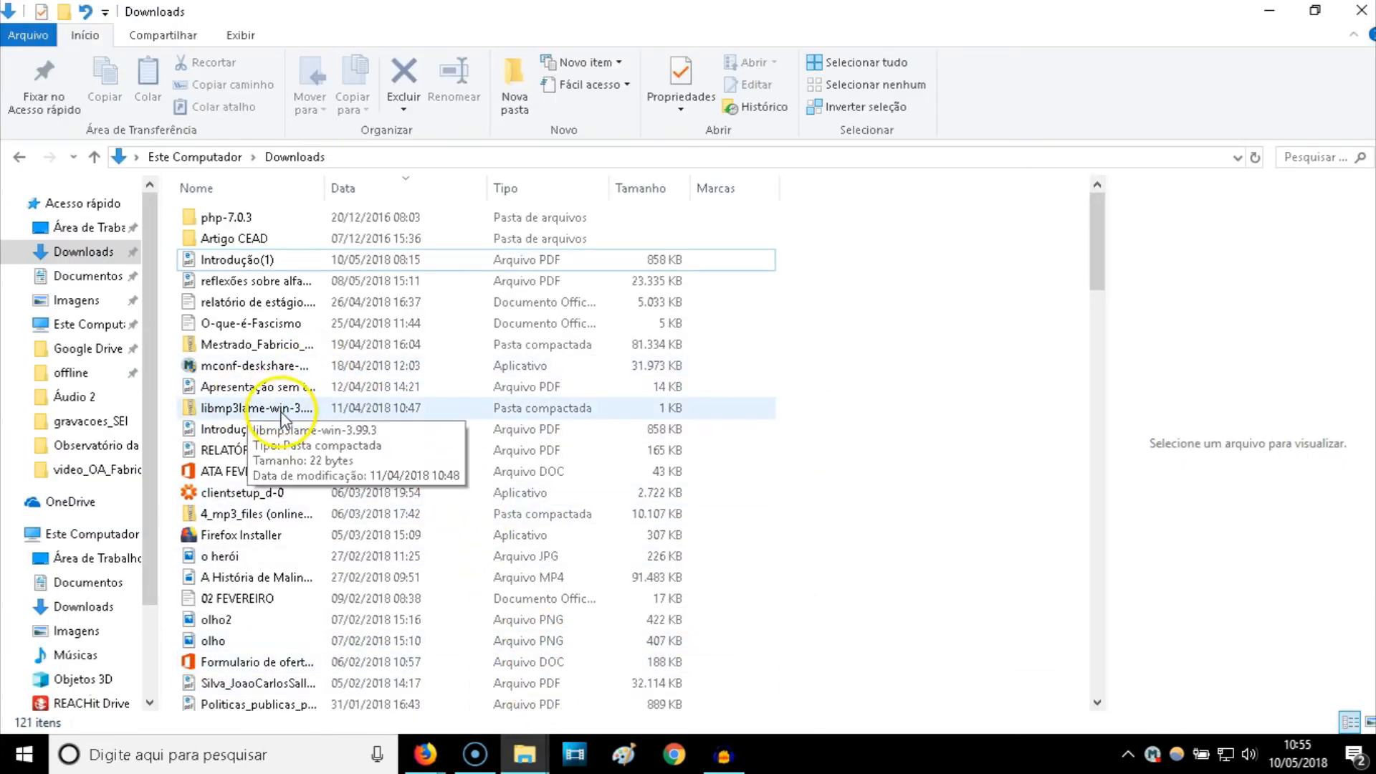
pyautogui.scroll(-3, 308, 566)
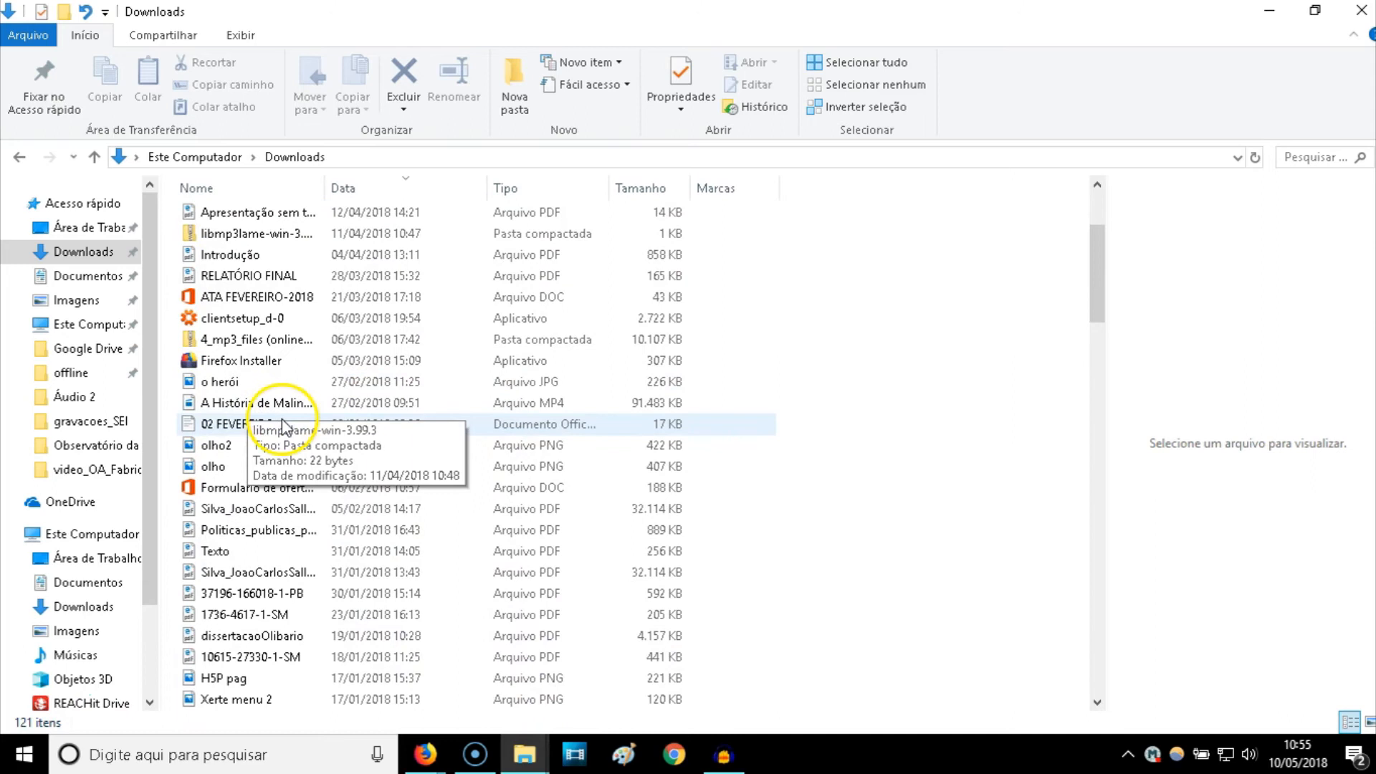
pyautogui.click(111, 424)
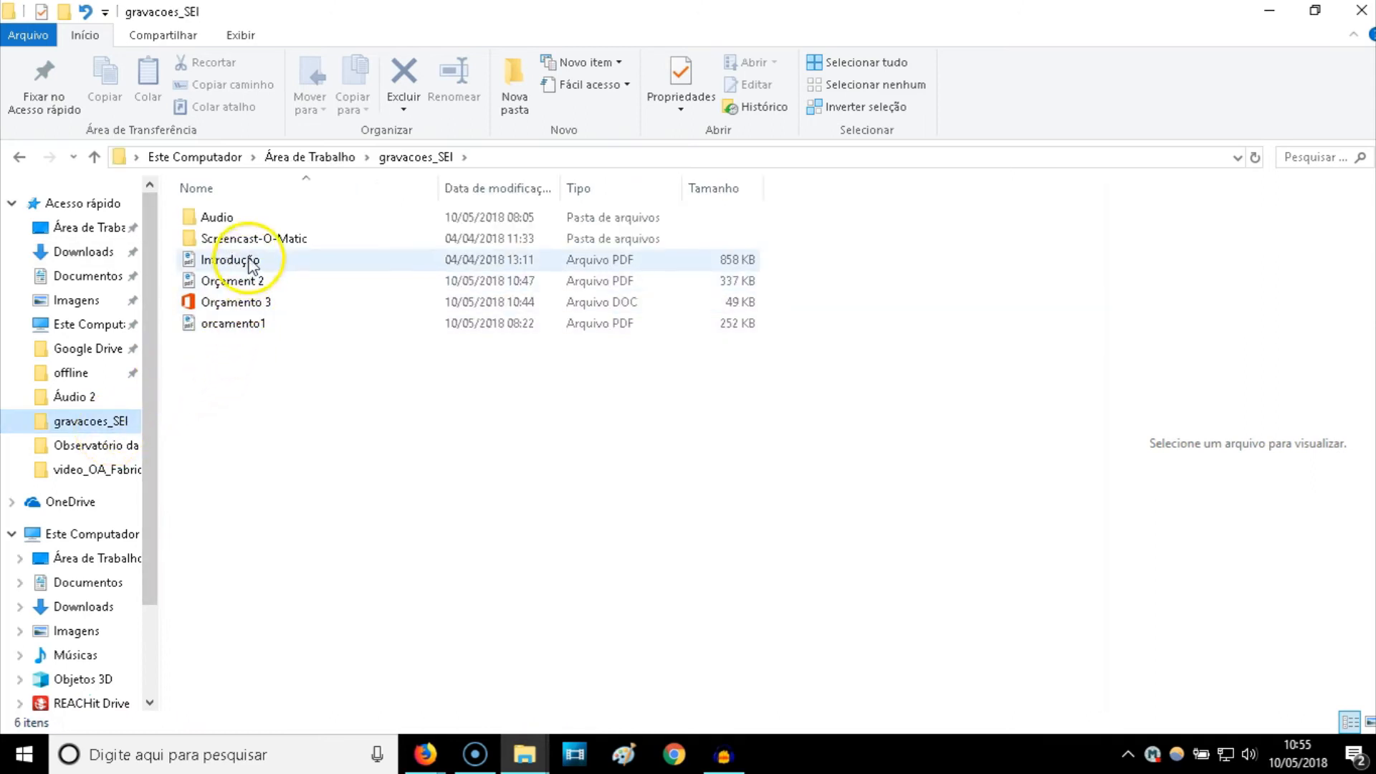
pyautogui.click(243, 308)
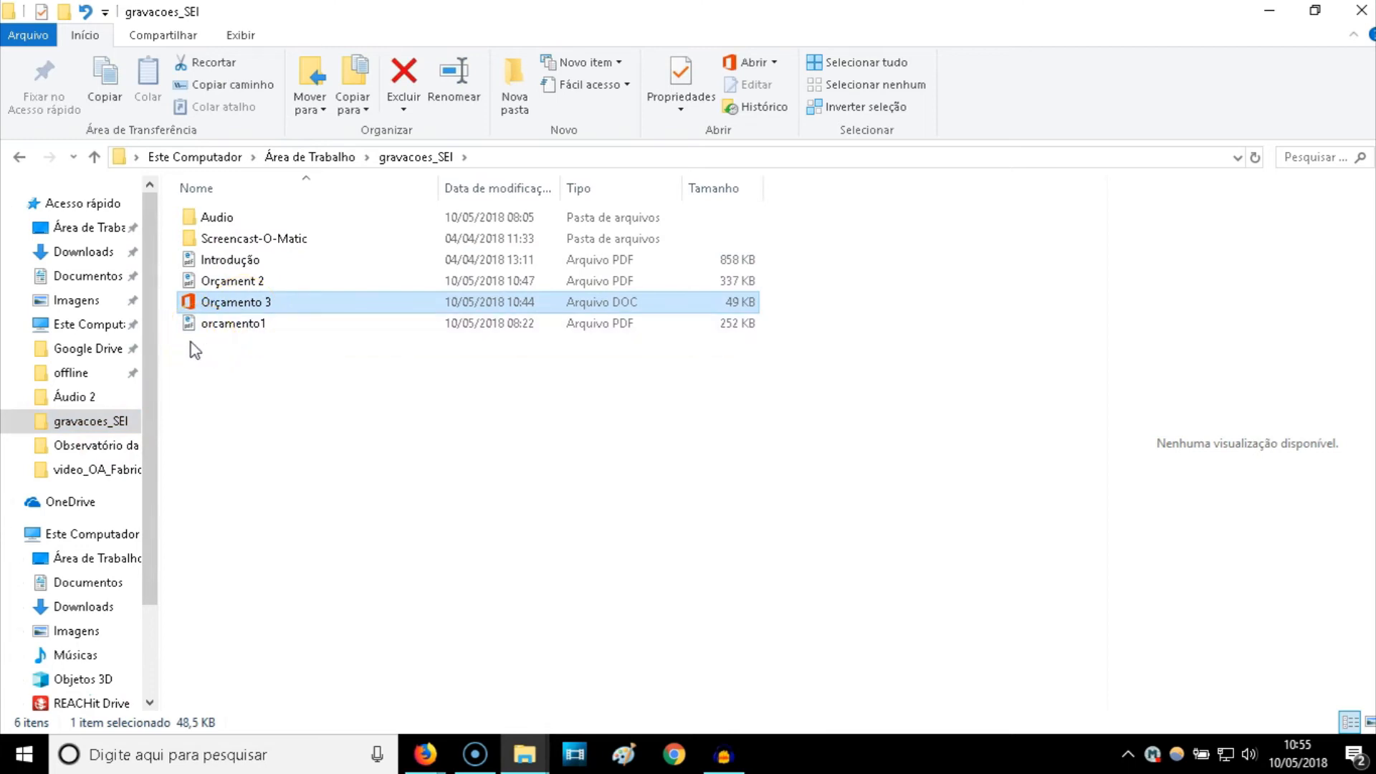
pyautogui.click(237, 308)
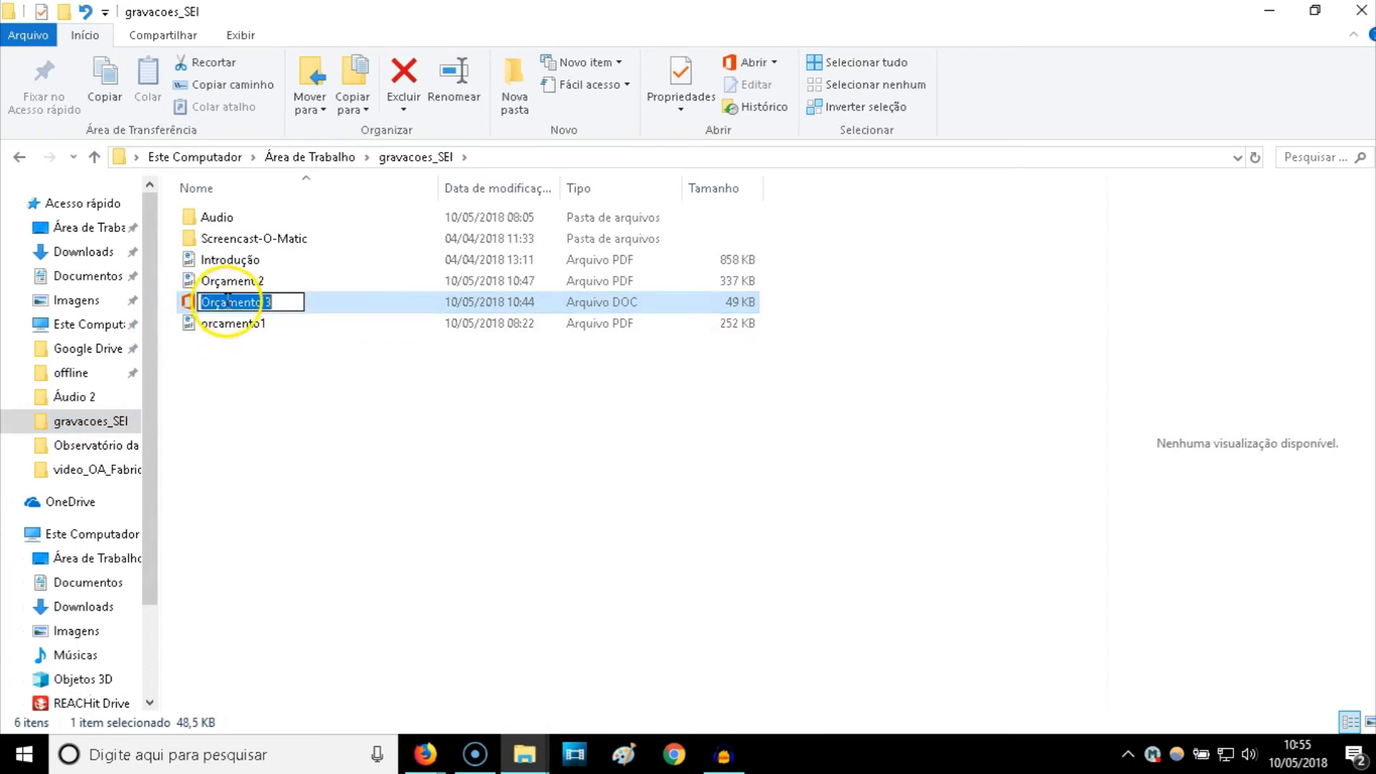
pyautogui.click(222, 301)
pyautogui.press('BackSpace')
pyautogui.write('c')
pyautogui.click(274, 410)
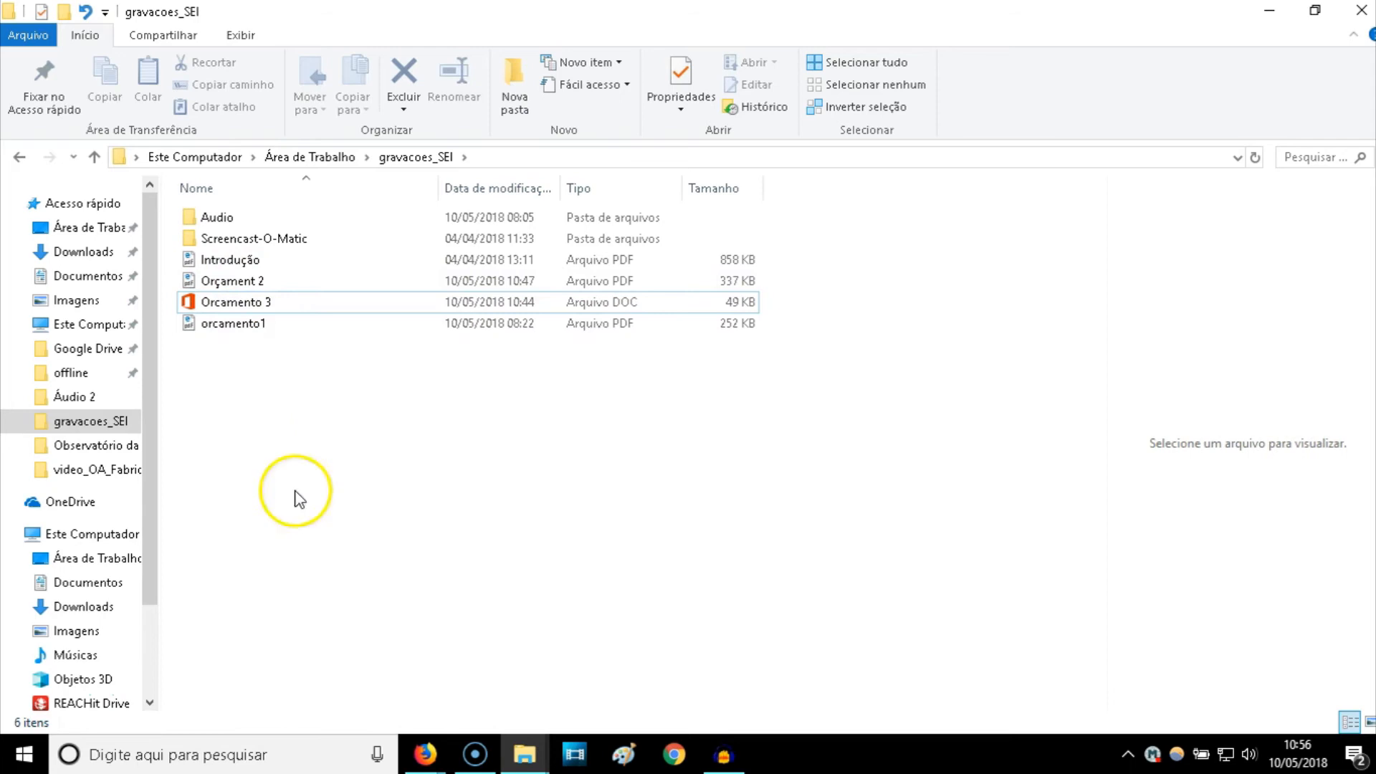
pyautogui.click(432, 758)
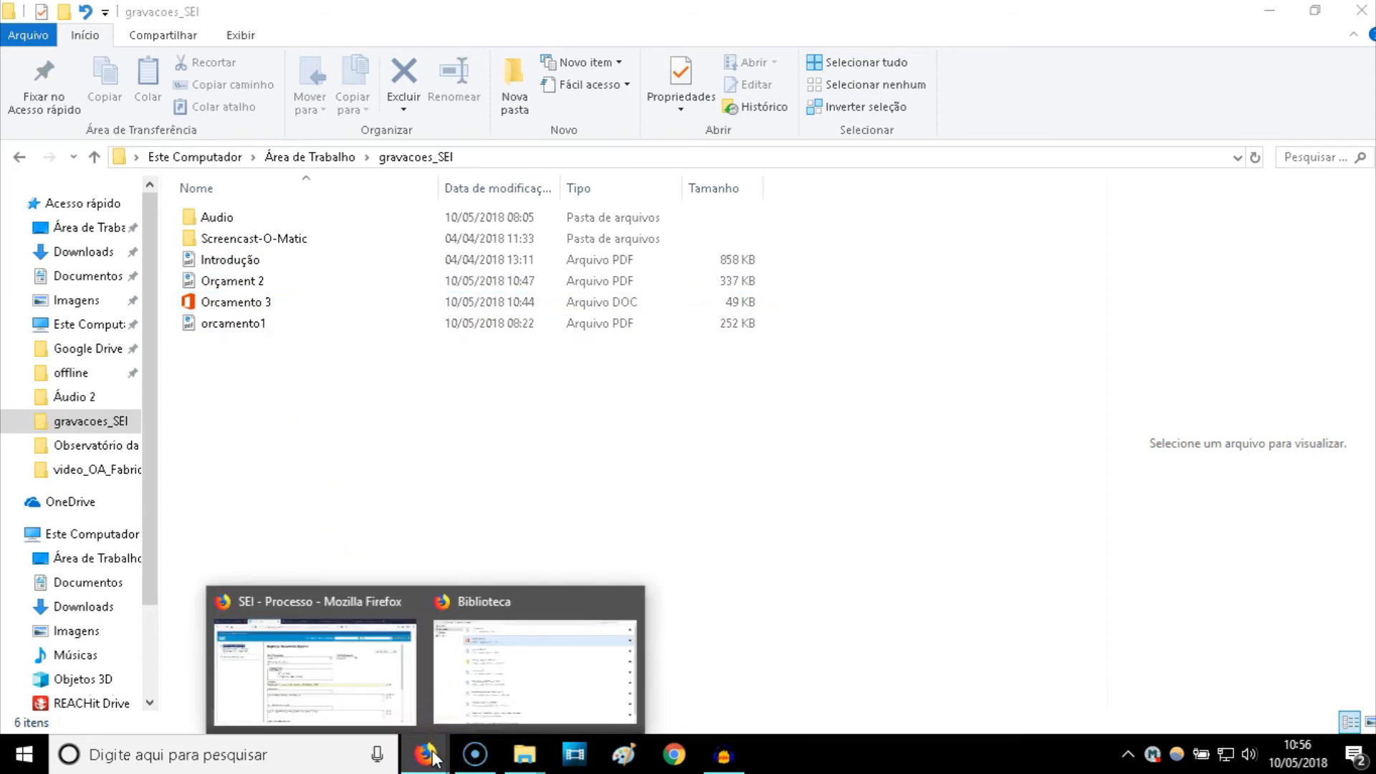
# - Back in SEI, remove the old Orçamento 3.doc attachment with the garbled name
pyautogui.click(388, 686)
pyautogui.scroll(-5, 615, 534)
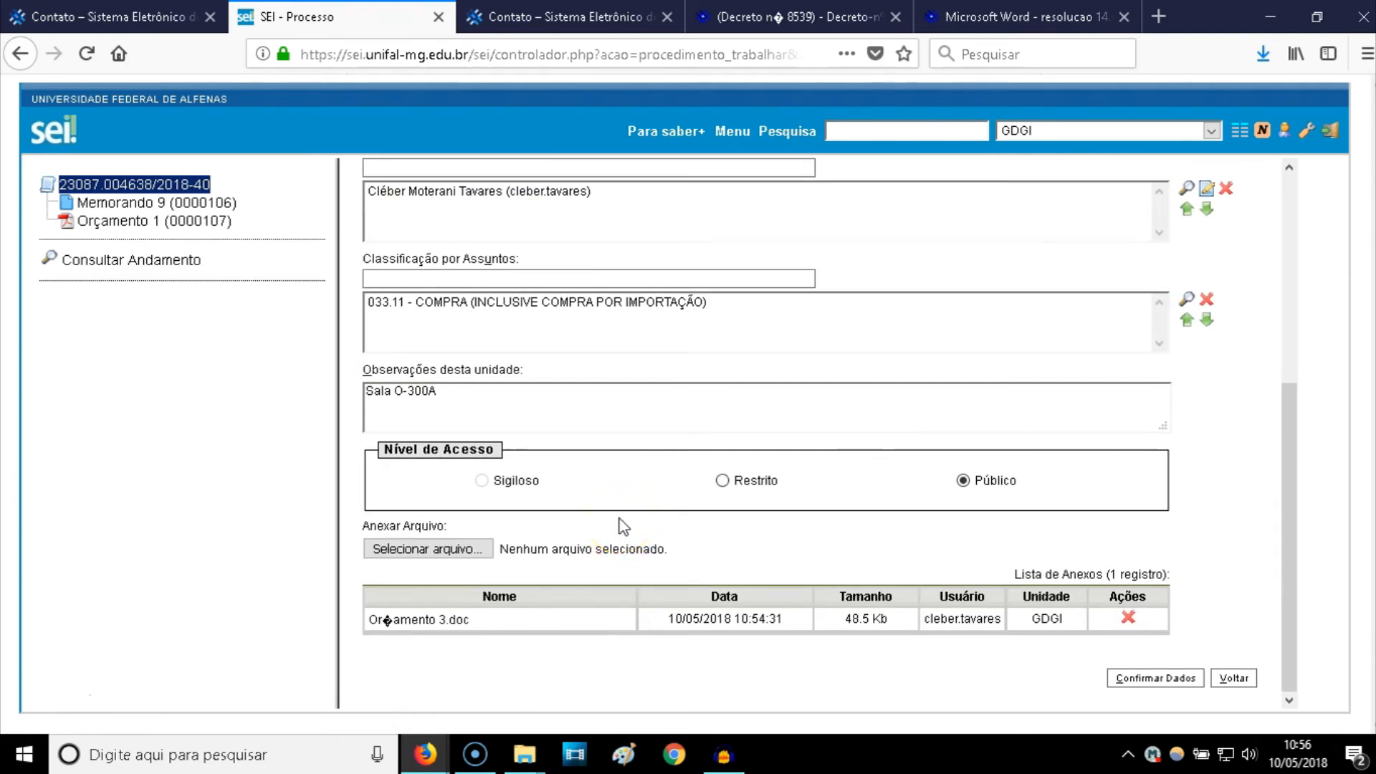
pyautogui.click(479, 586)
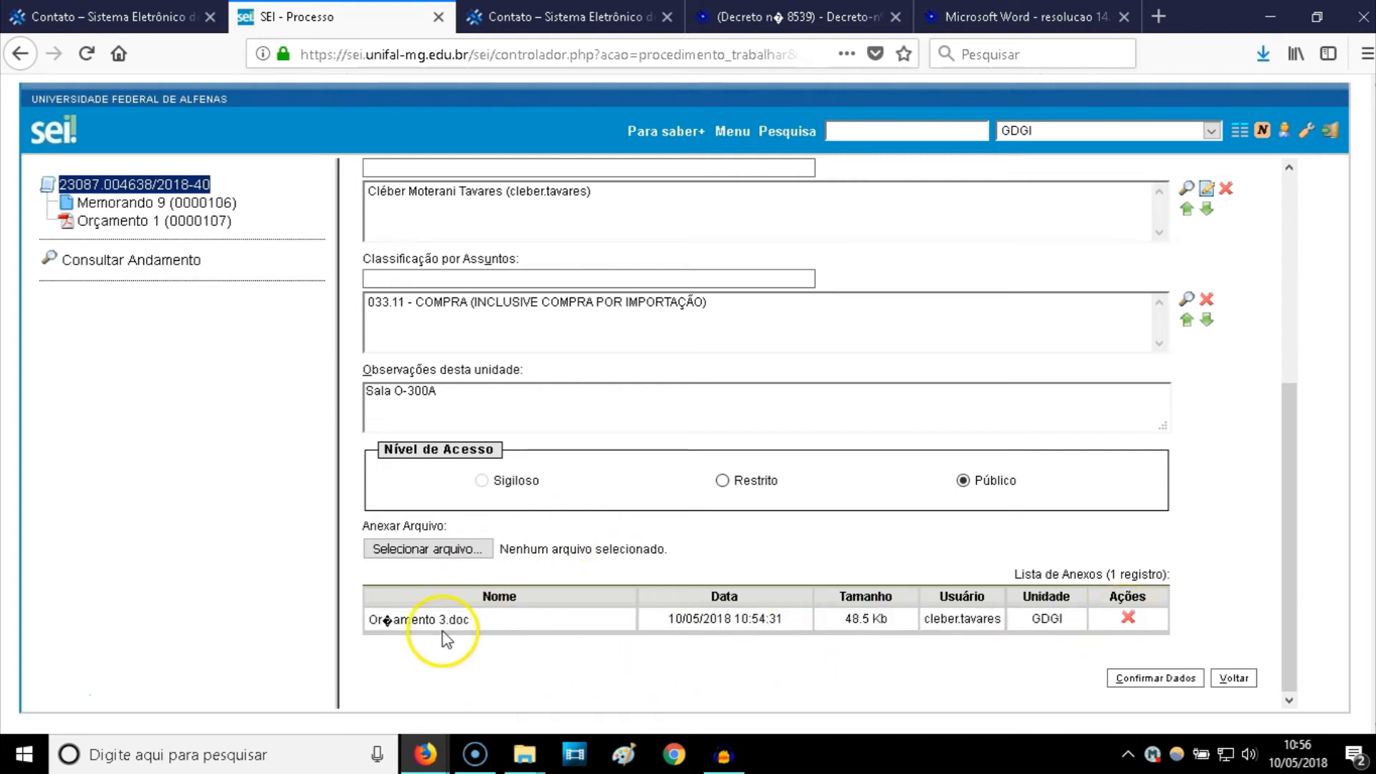
pyautogui.moveTo(393, 625); pyautogui.dragTo(383, 625)
pyautogui.click(1127, 617)
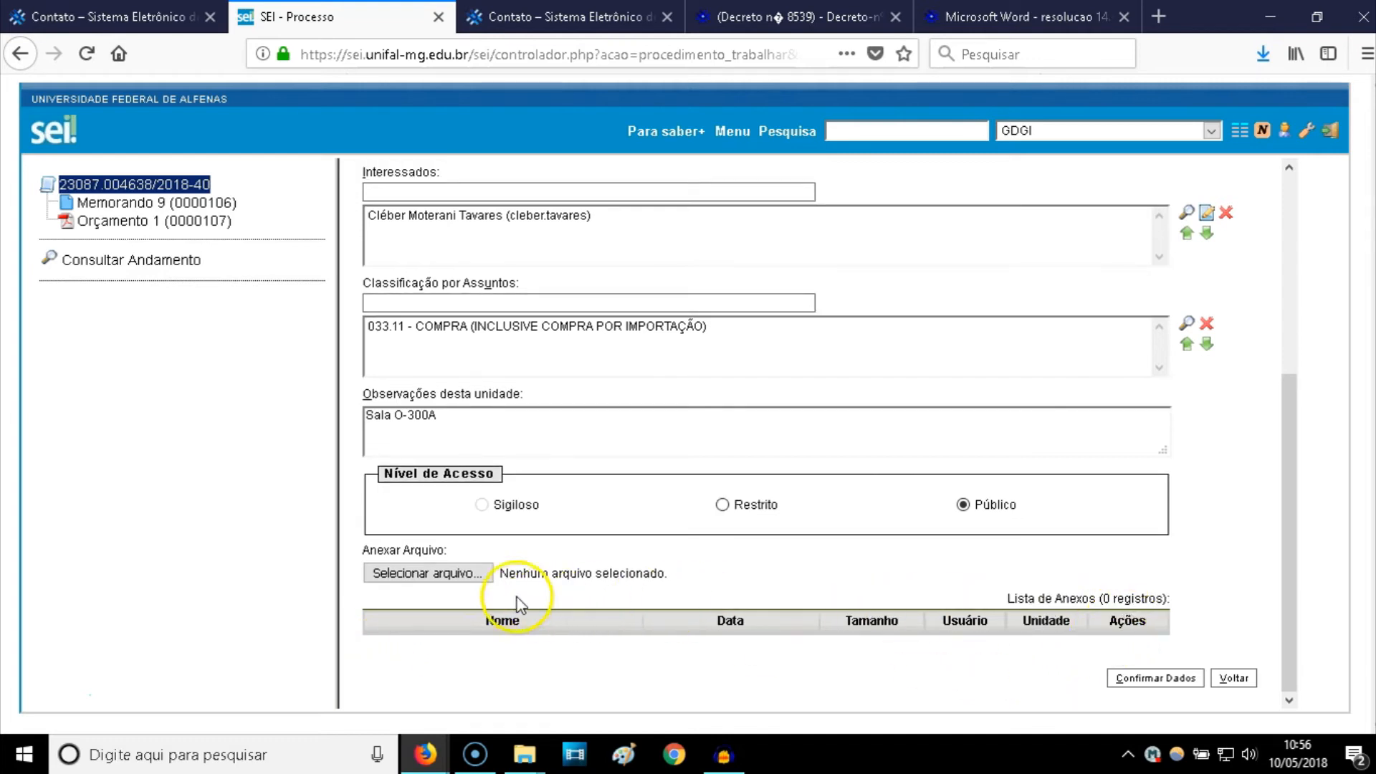
# - Attach the renamed Orcamento 3.doc file instead
pyautogui.click(464, 573)
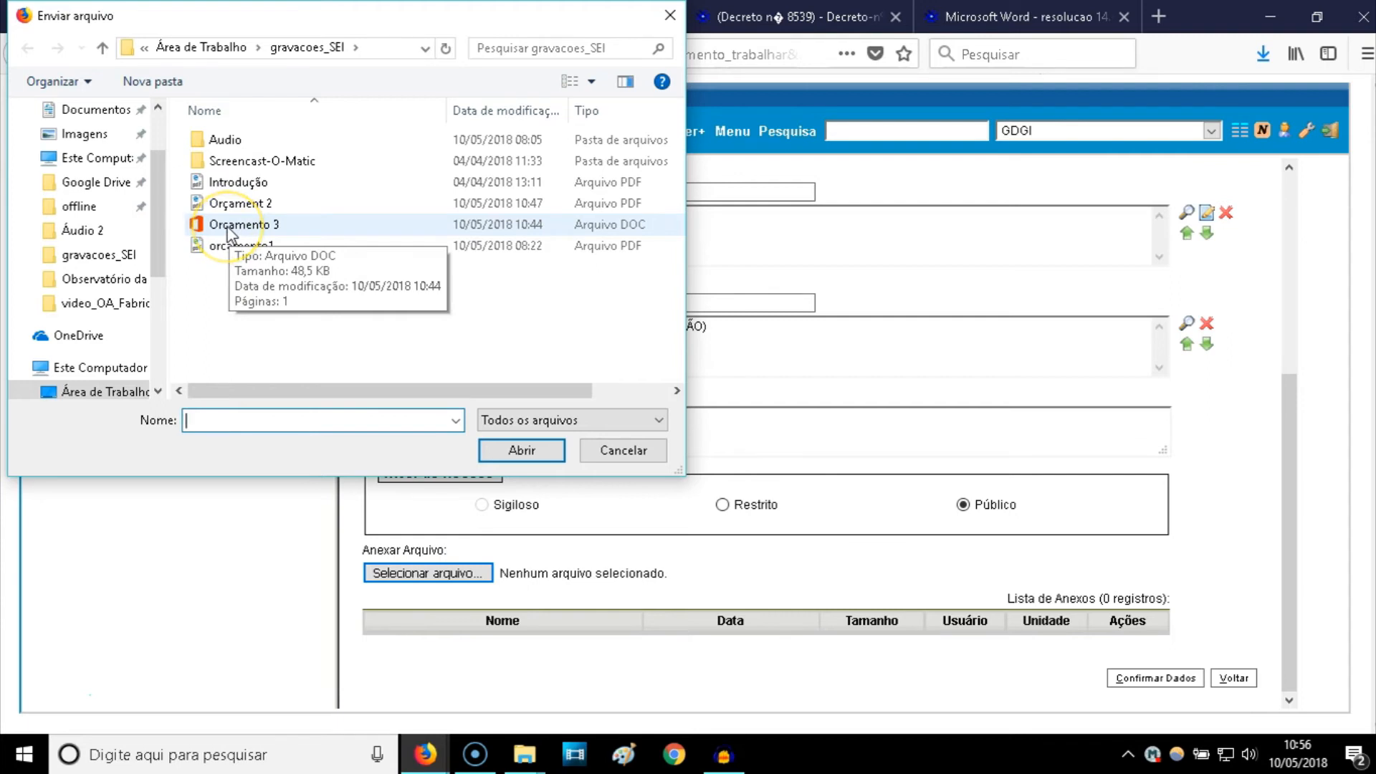
pyautogui.doubleClick(231, 225)
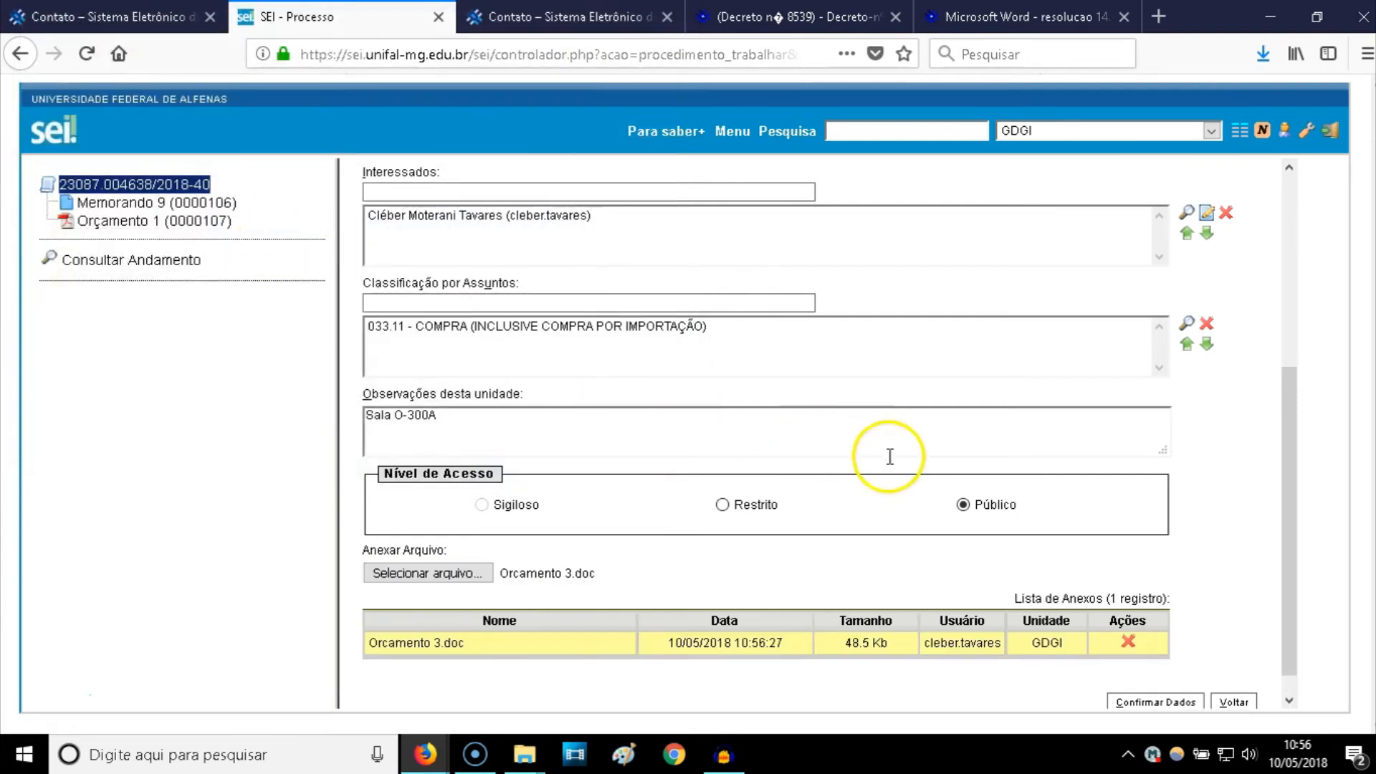
pyautogui.scroll(-1, 889, 456)
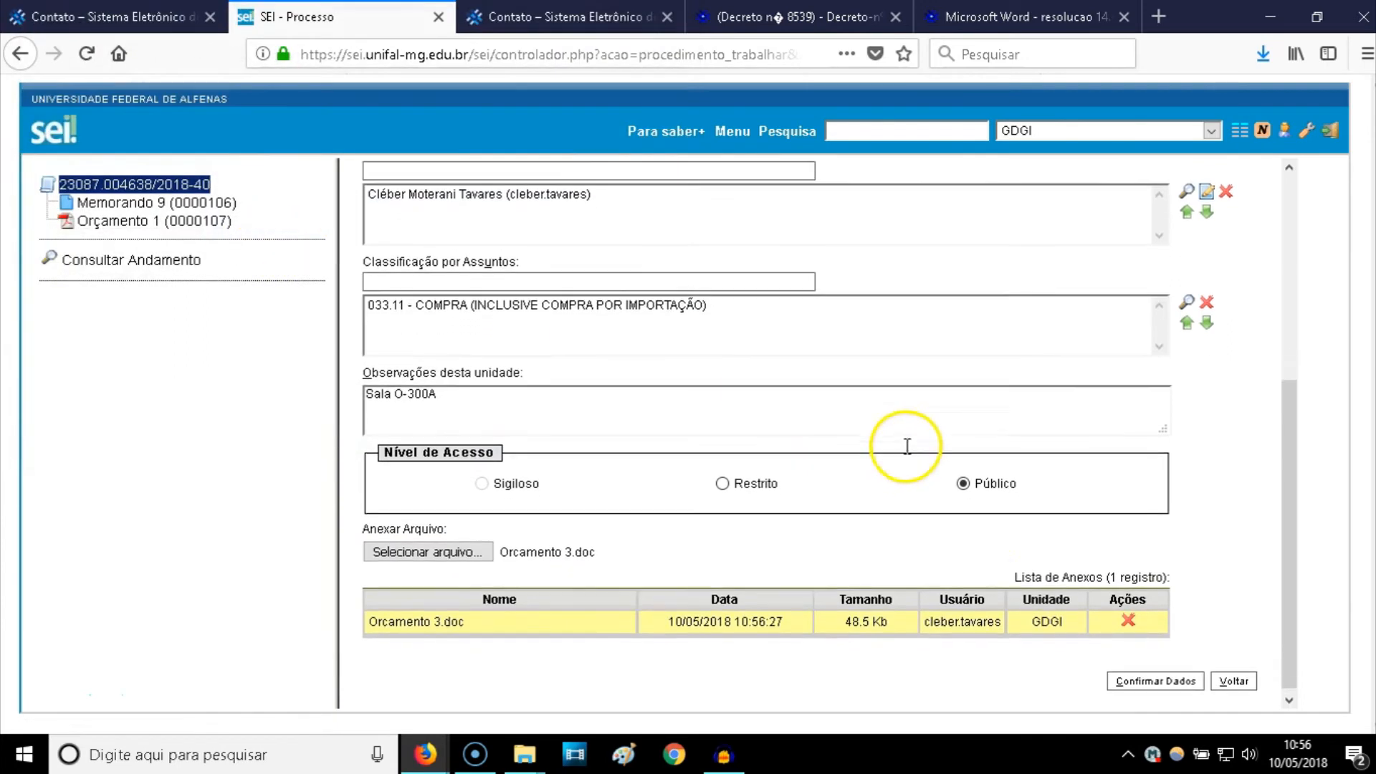
# - Submit the form and cancel the 'Abrir Orcamento_3.doc' download dialog
pyautogui.click(1145, 680)
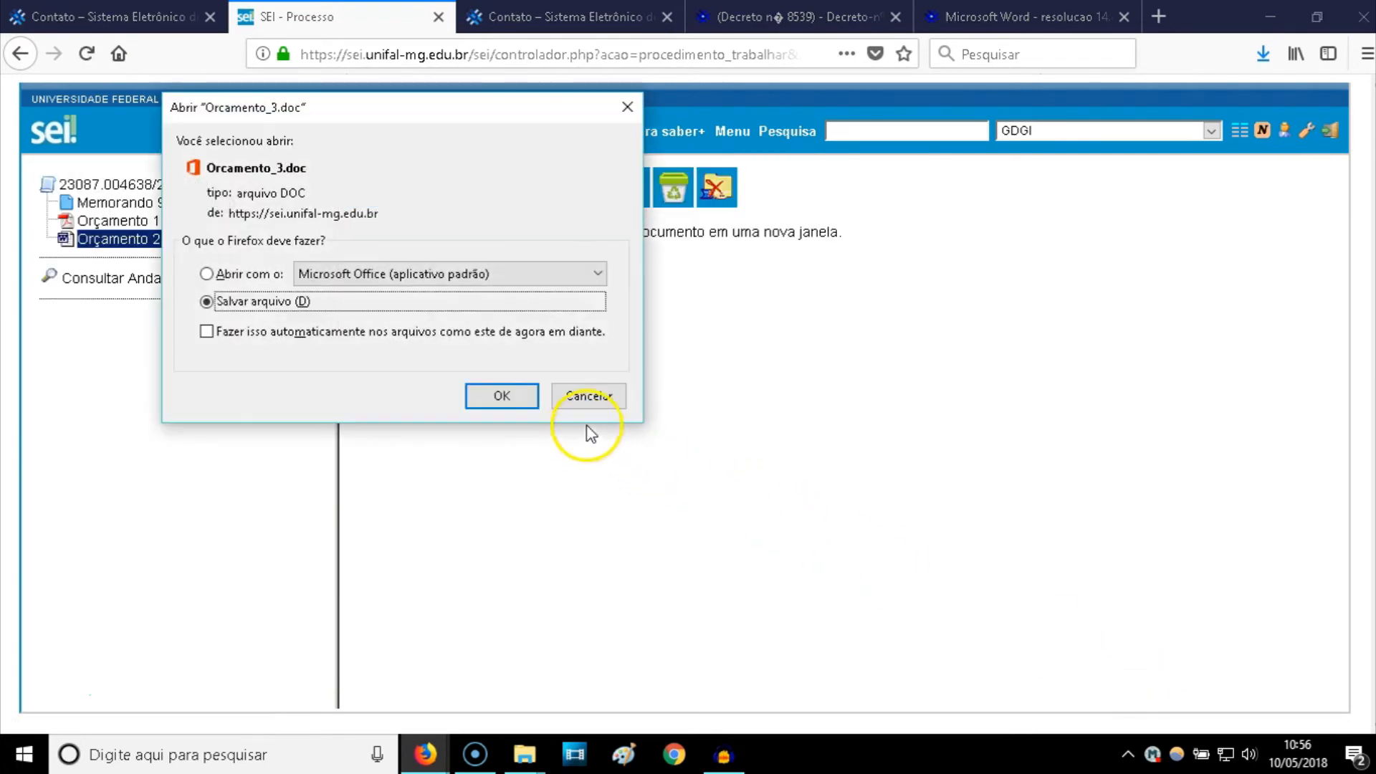
pyautogui.click(592, 403)
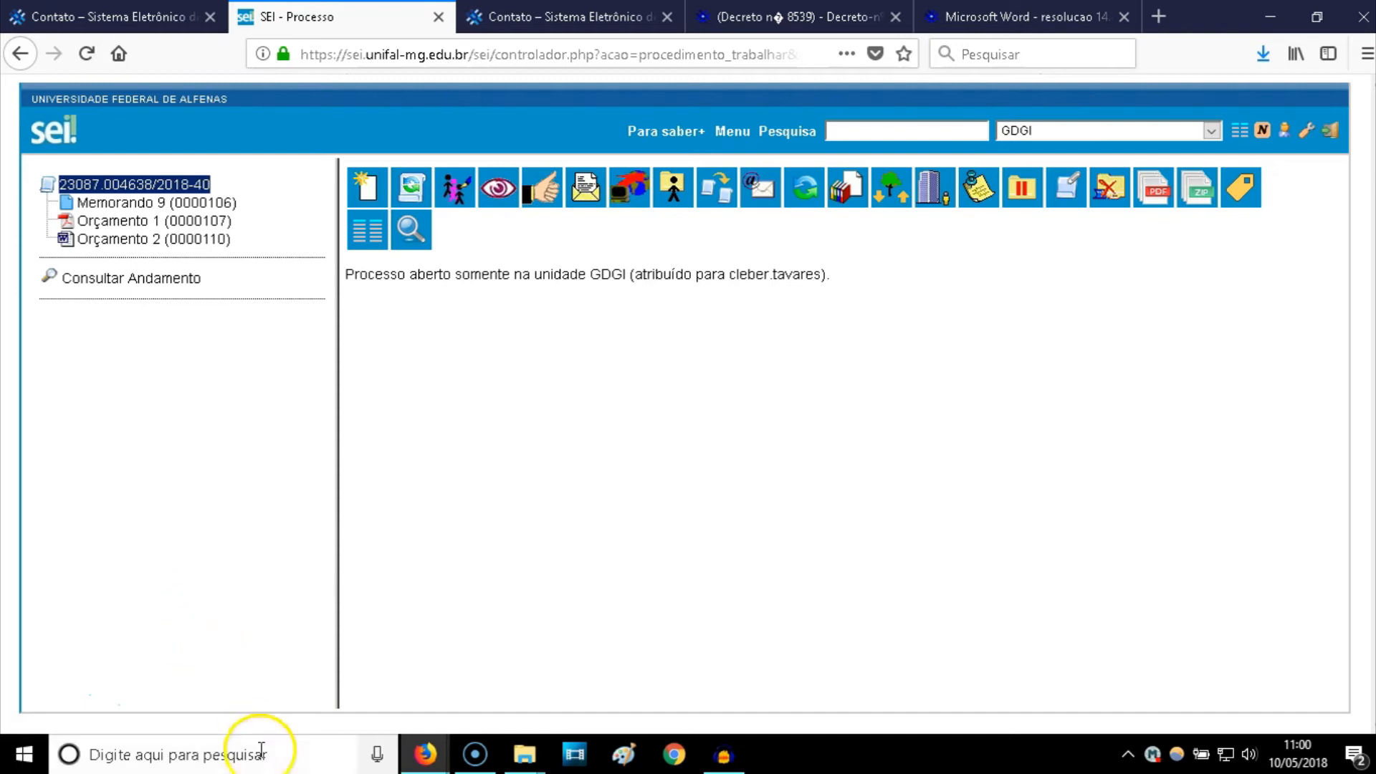
# - Bring the gravacoes_SEI folder forward and open Orcamento 2.pdf
pyautogui.moveTo(523, 754)
pyautogui.moveTo(590, 654)
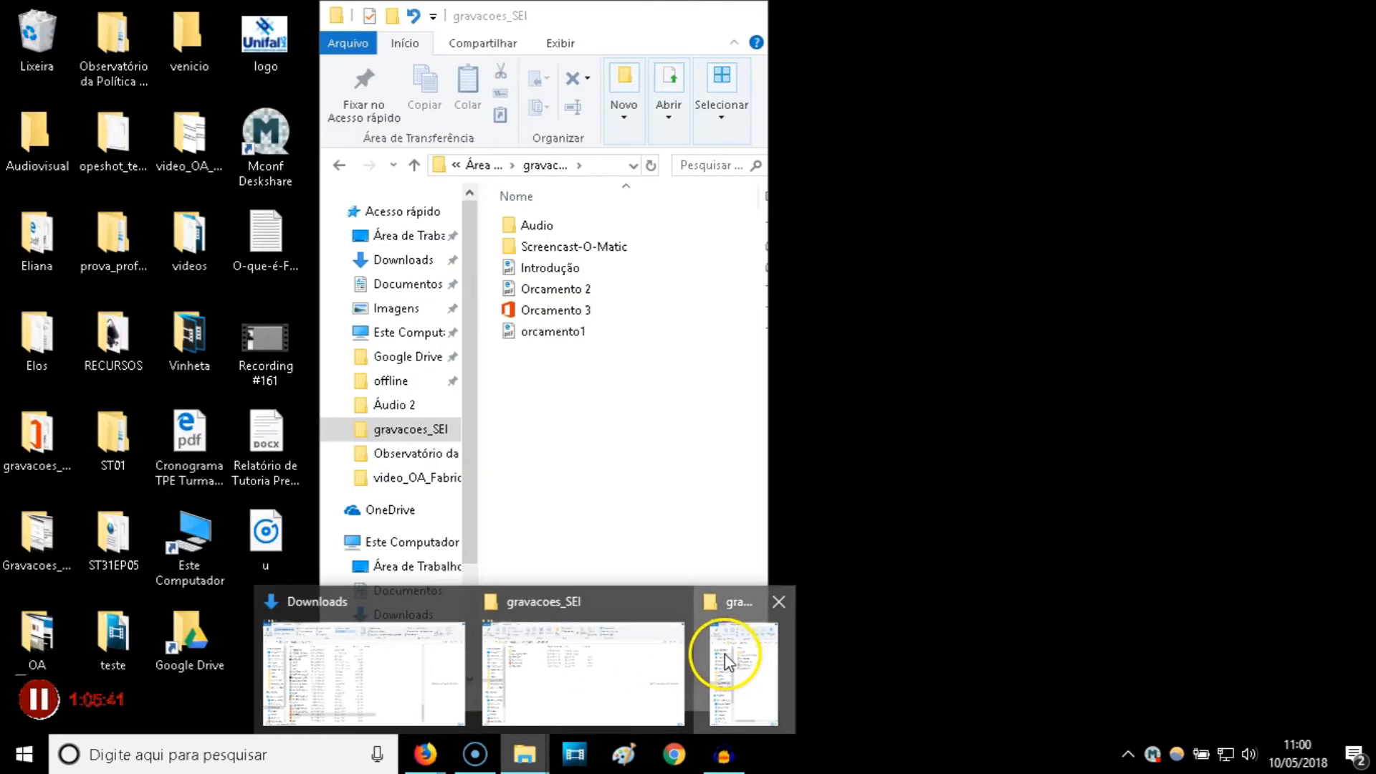
pyautogui.click(725, 651)
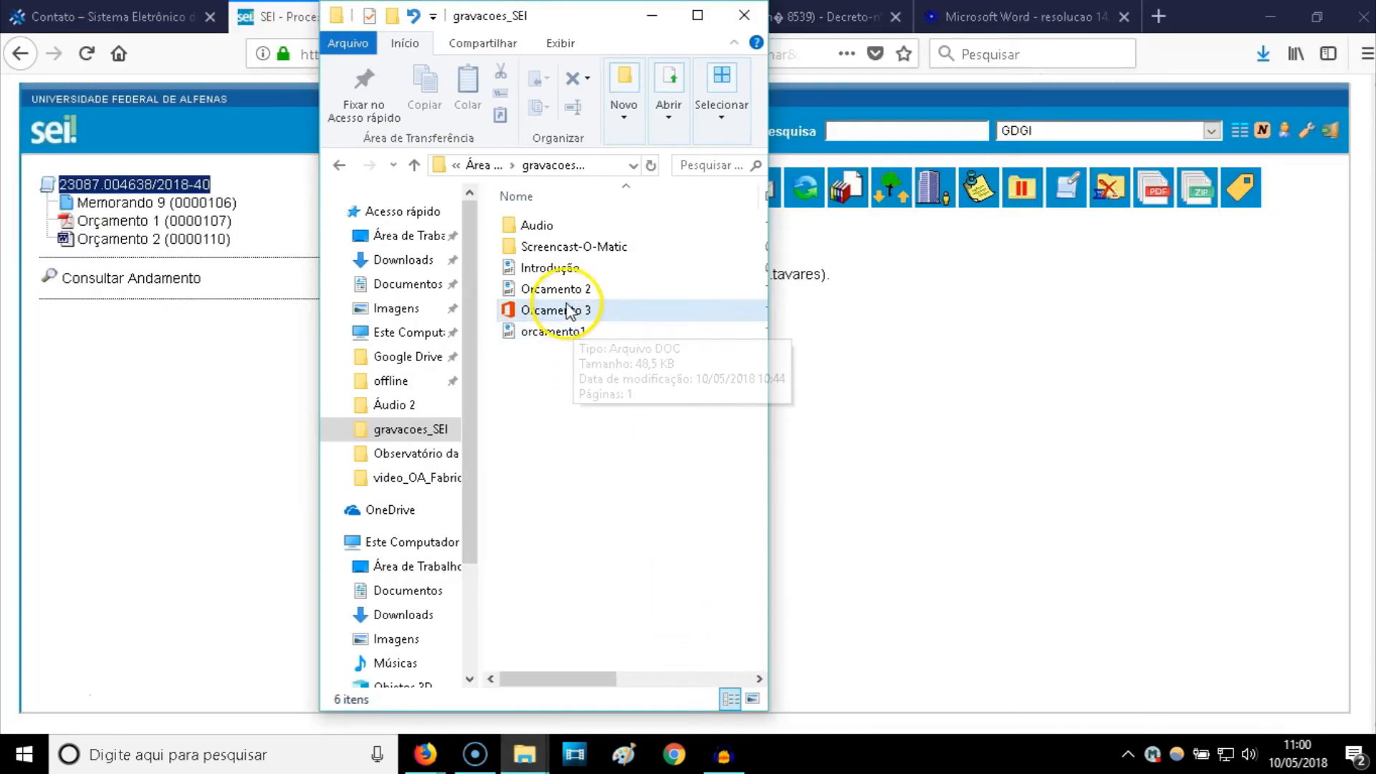
pyautogui.doubleClick(563, 291)
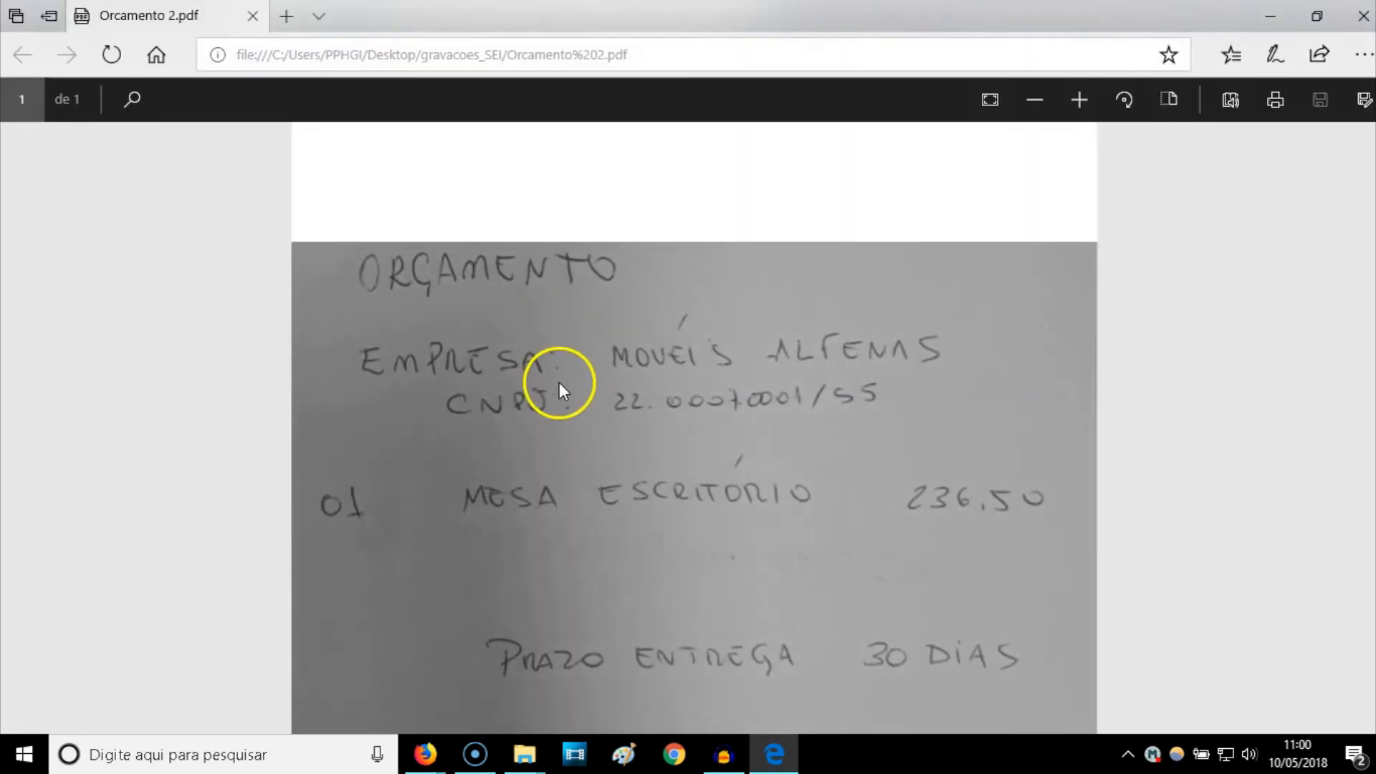
# - Review the Orcamento 2 quote, close it and the folder, and select the process in SEI
pyautogui.scroll(-7, 559, 384)
pyautogui.scroll(4, 557, 384)
pyautogui.scroll(3, 557, 393)
pyautogui.click(1364, 22)
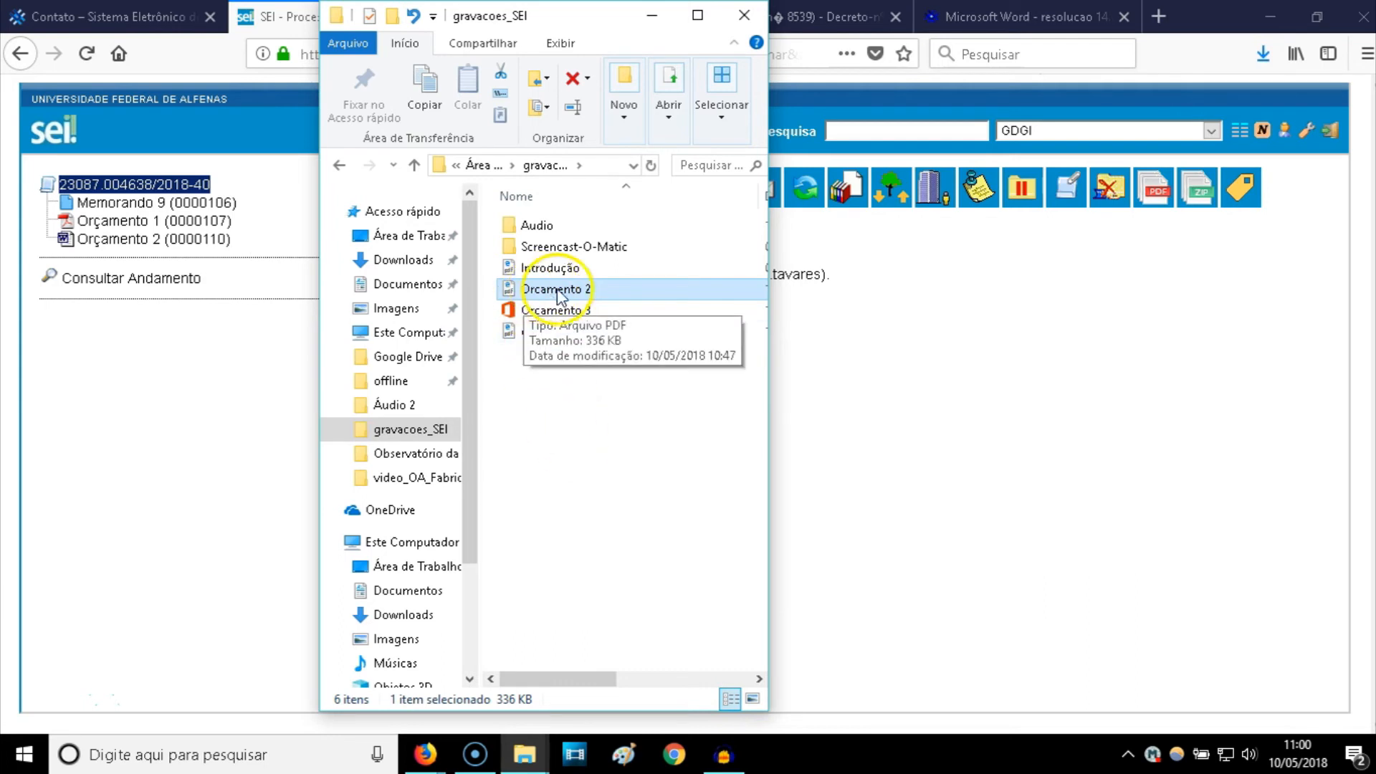
pyautogui.click(745, 15)
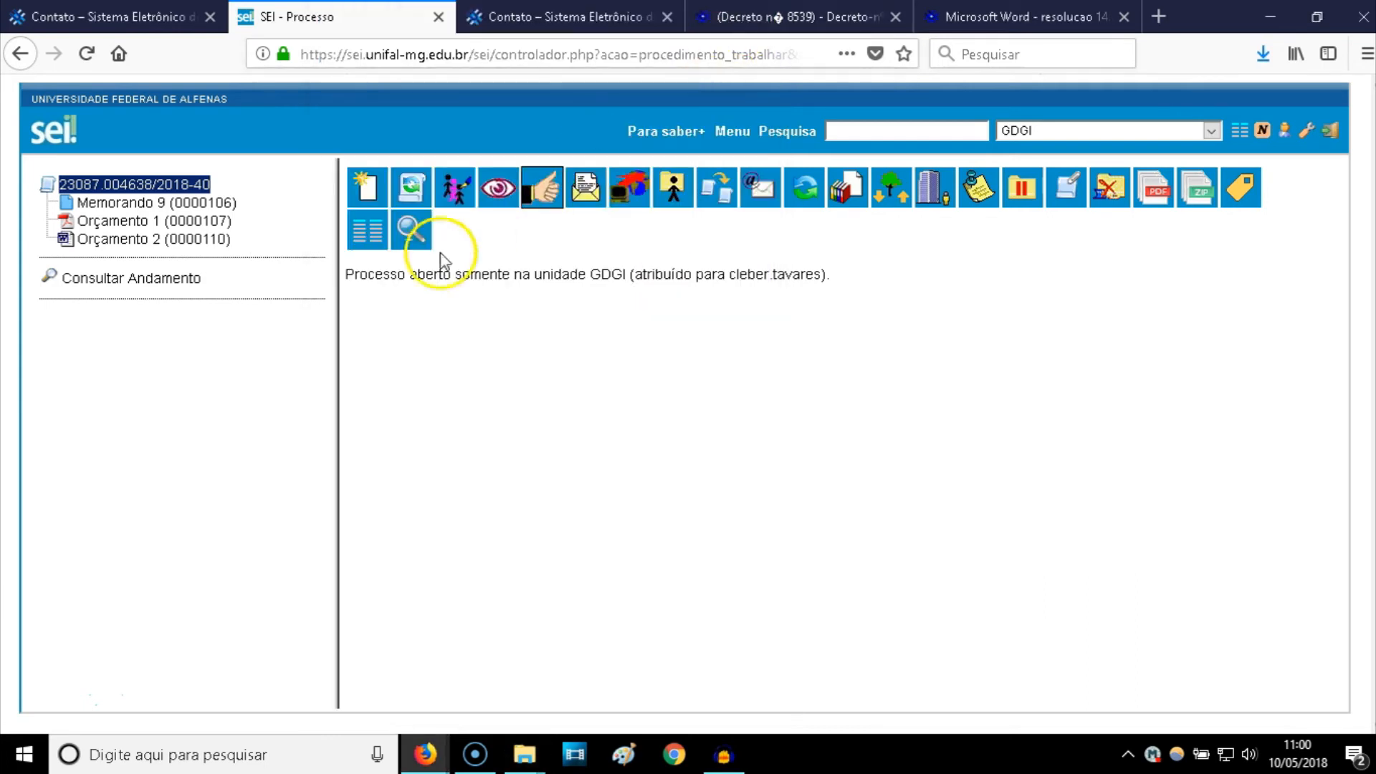
pyautogui.click(154, 184)
# - Start a new external document of type Orçamento
pyautogui.click(364, 181)
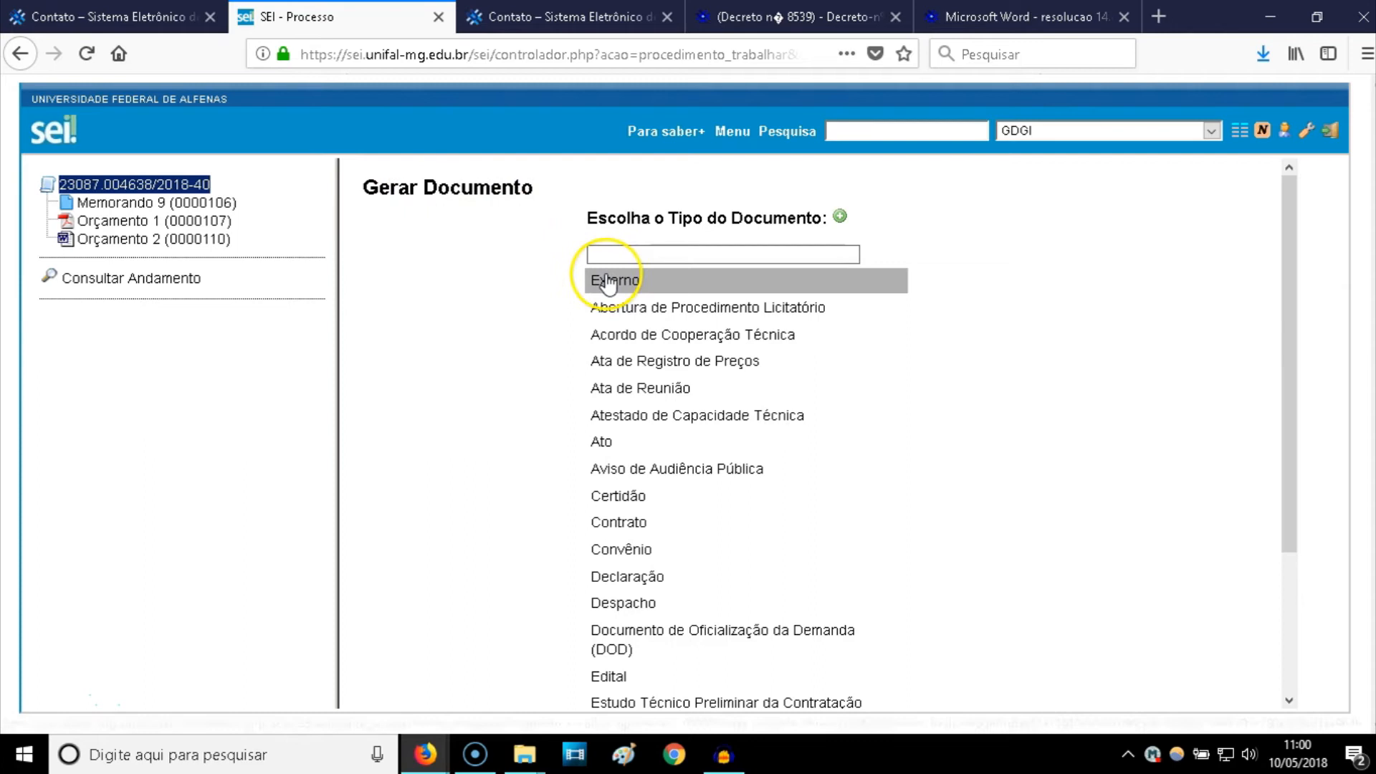
pyautogui.click(608, 282)
pyautogui.click(562, 269)
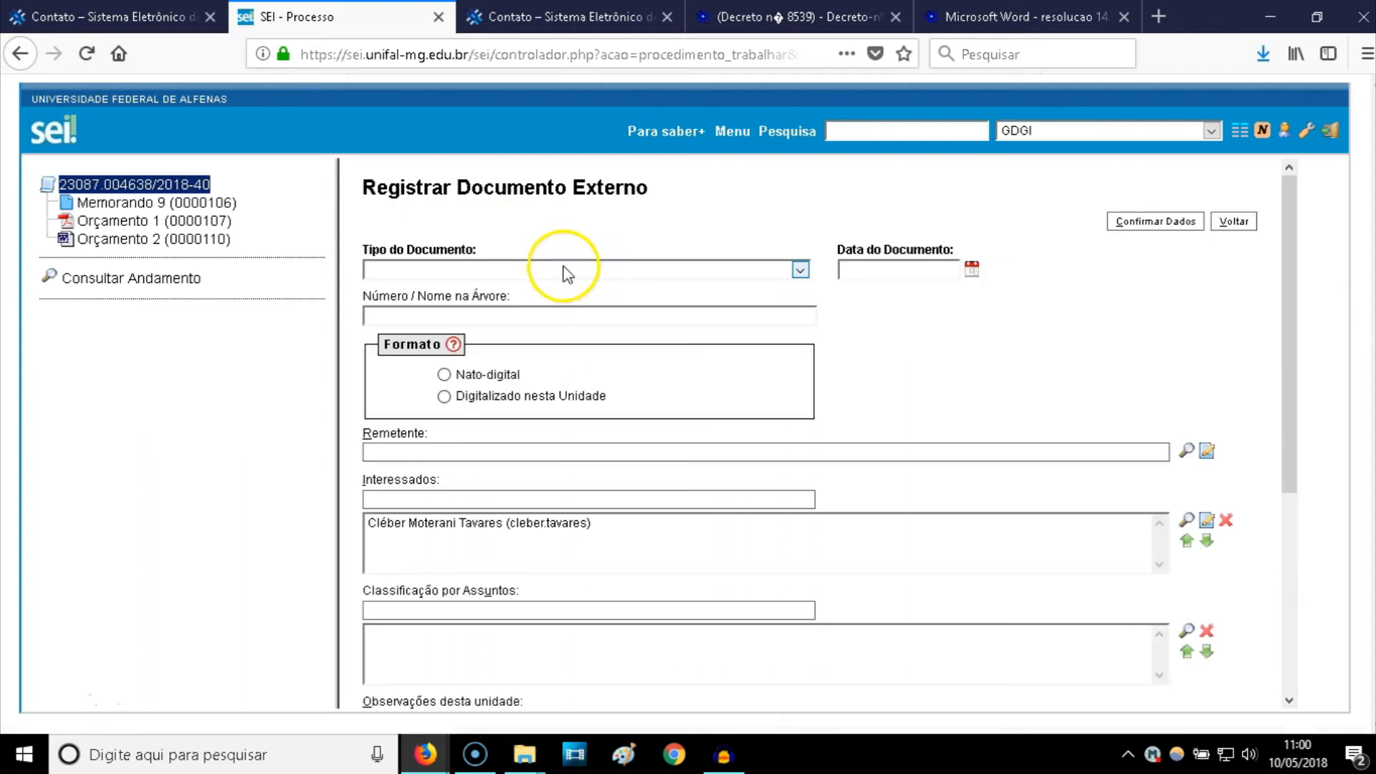
pyautogui.write('or')
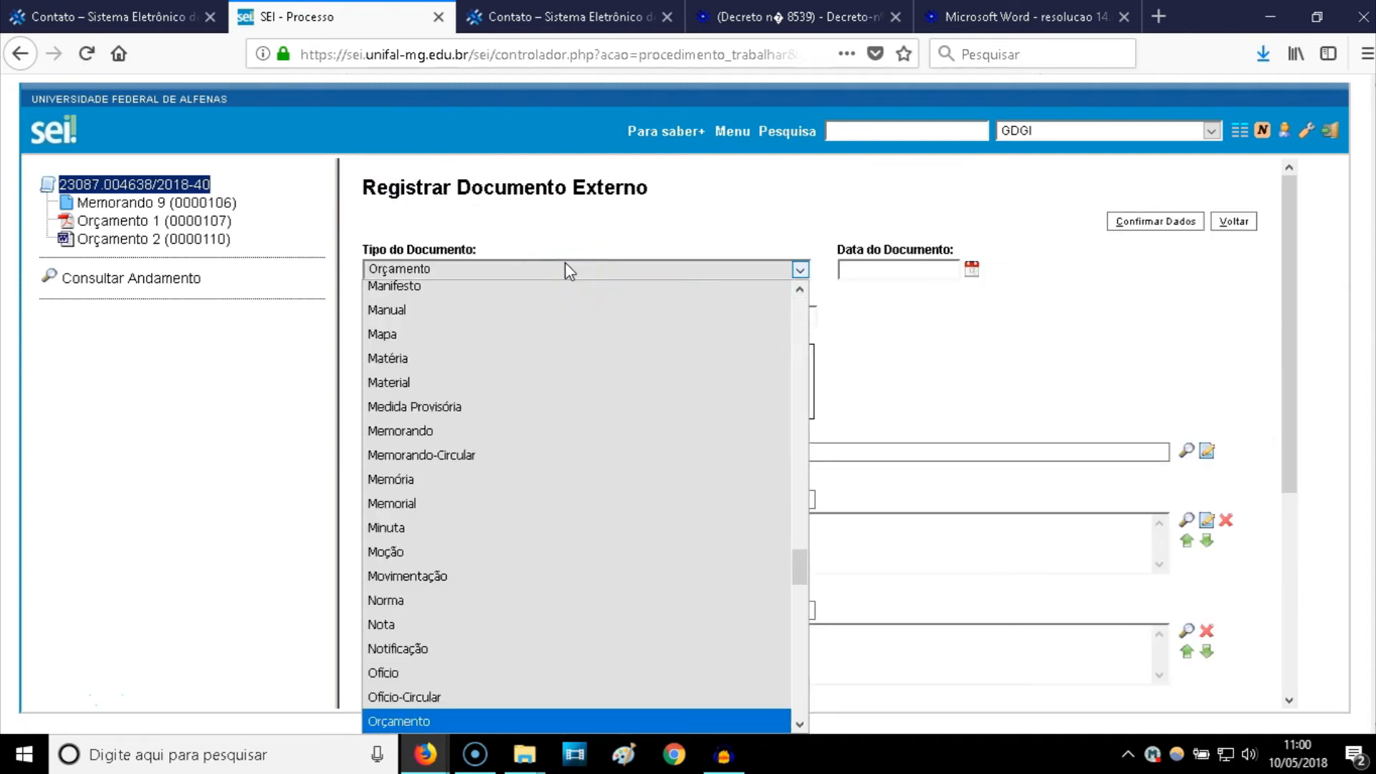
pyautogui.click(418, 721)
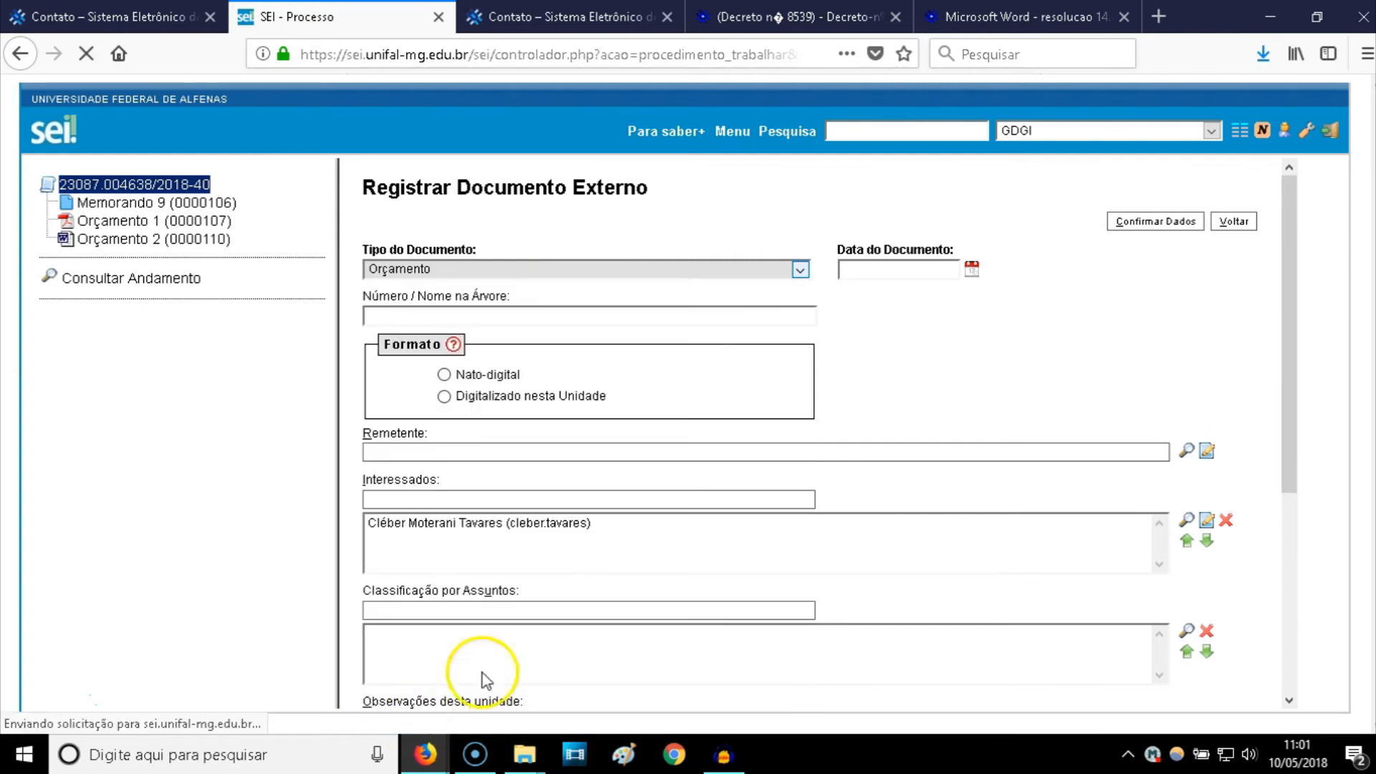
# - Date it 10/05/2018, number it 3, and mark it Digitalizado nesta Unidade
pyautogui.click(971, 278)
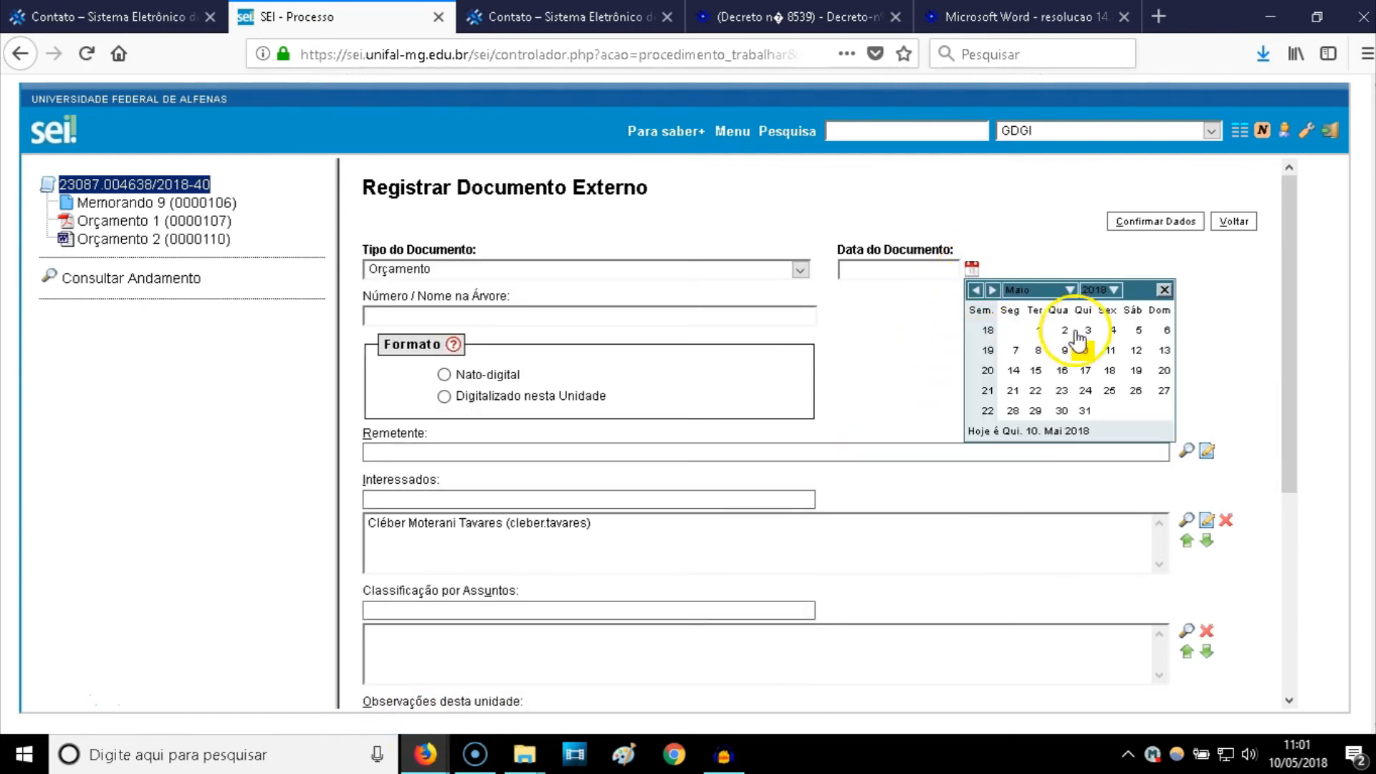
pyautogui.click(1085, 351)
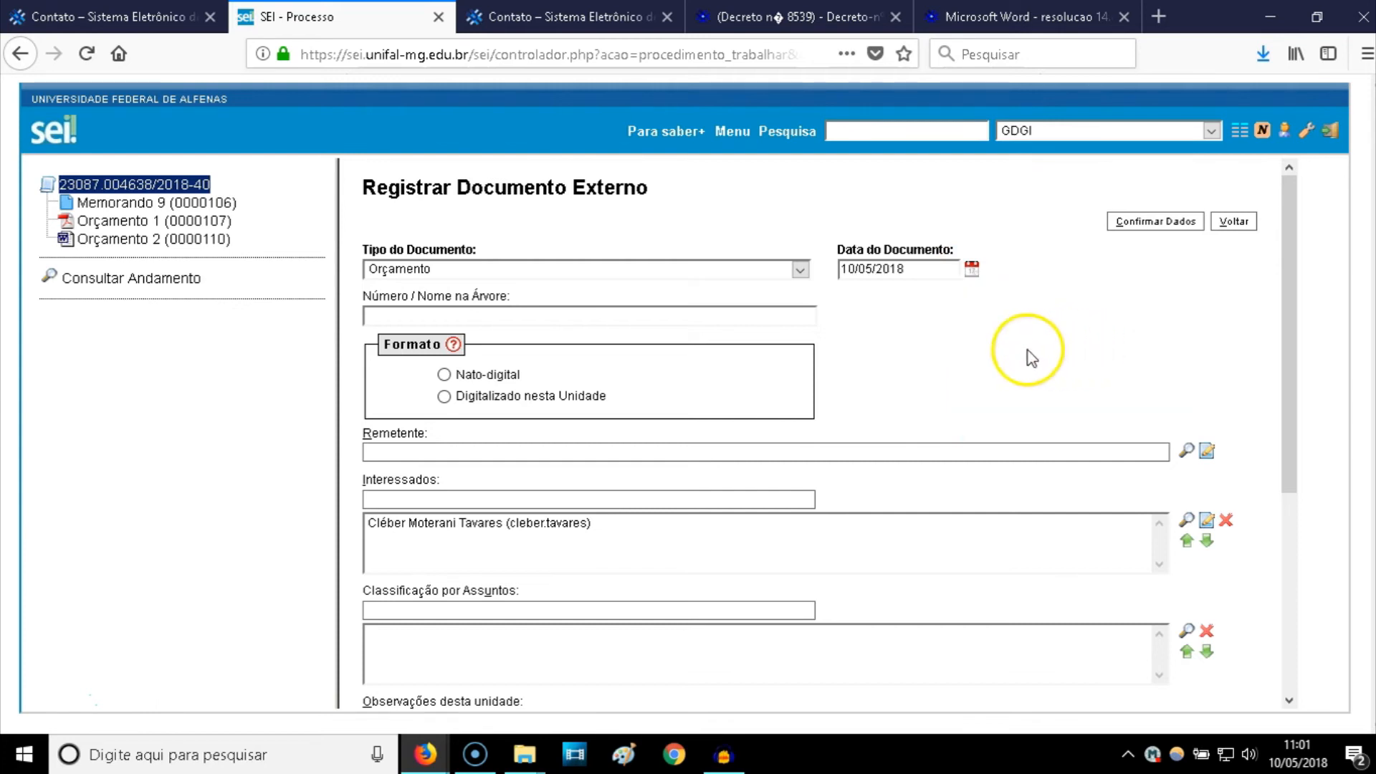
pyautogui.click(470, 317)
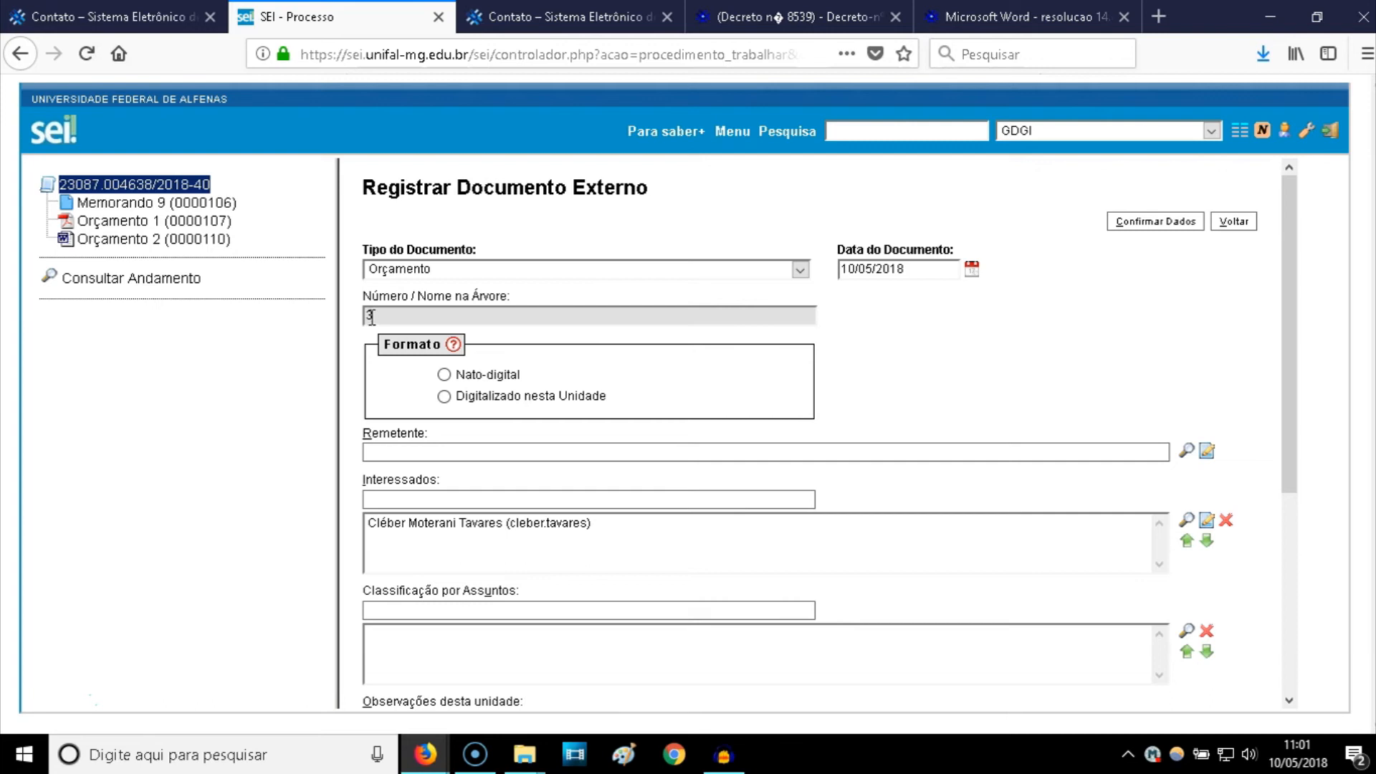
pyautogui.click(444, 397)
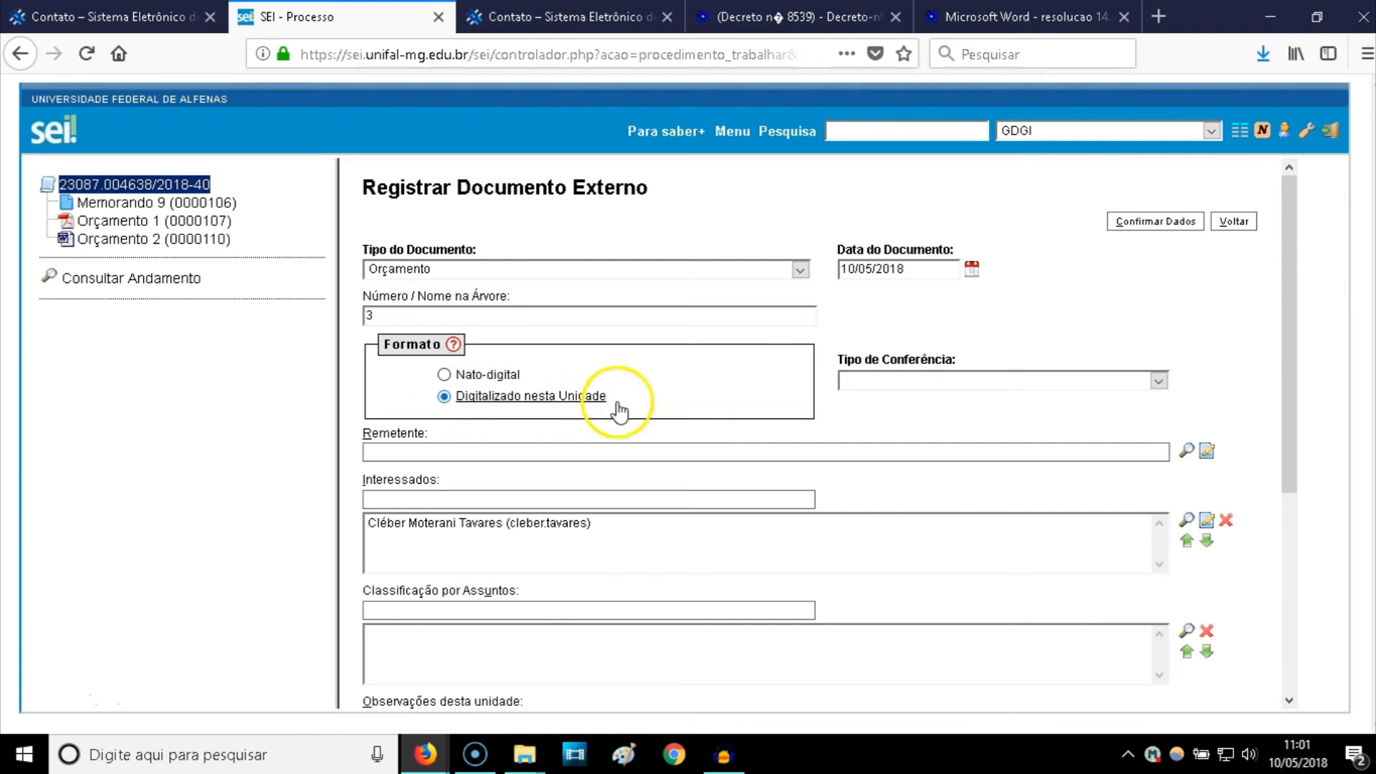
pyautogui.click(887, 381)
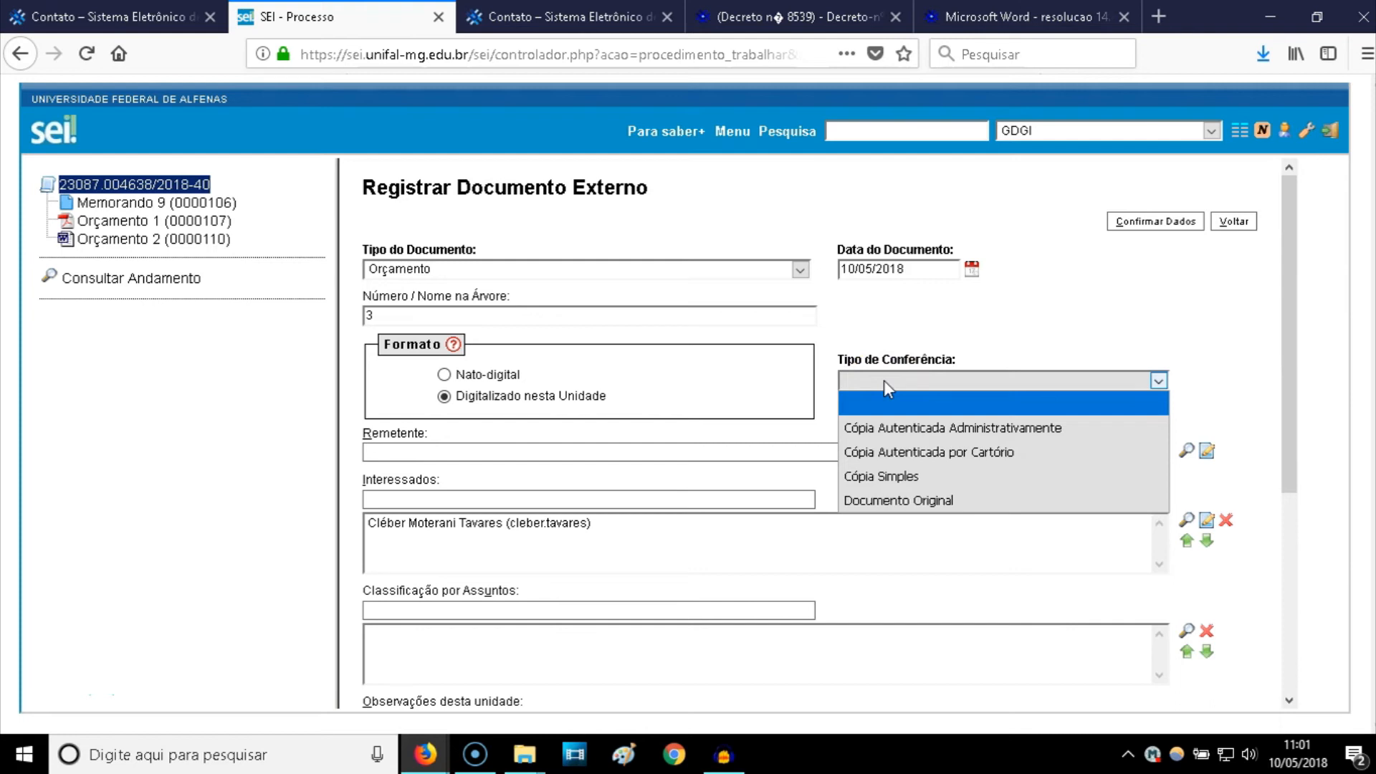
# - Set the conference type to Cópia Autenticada por Cartório
pyautogui.click(895, 500)
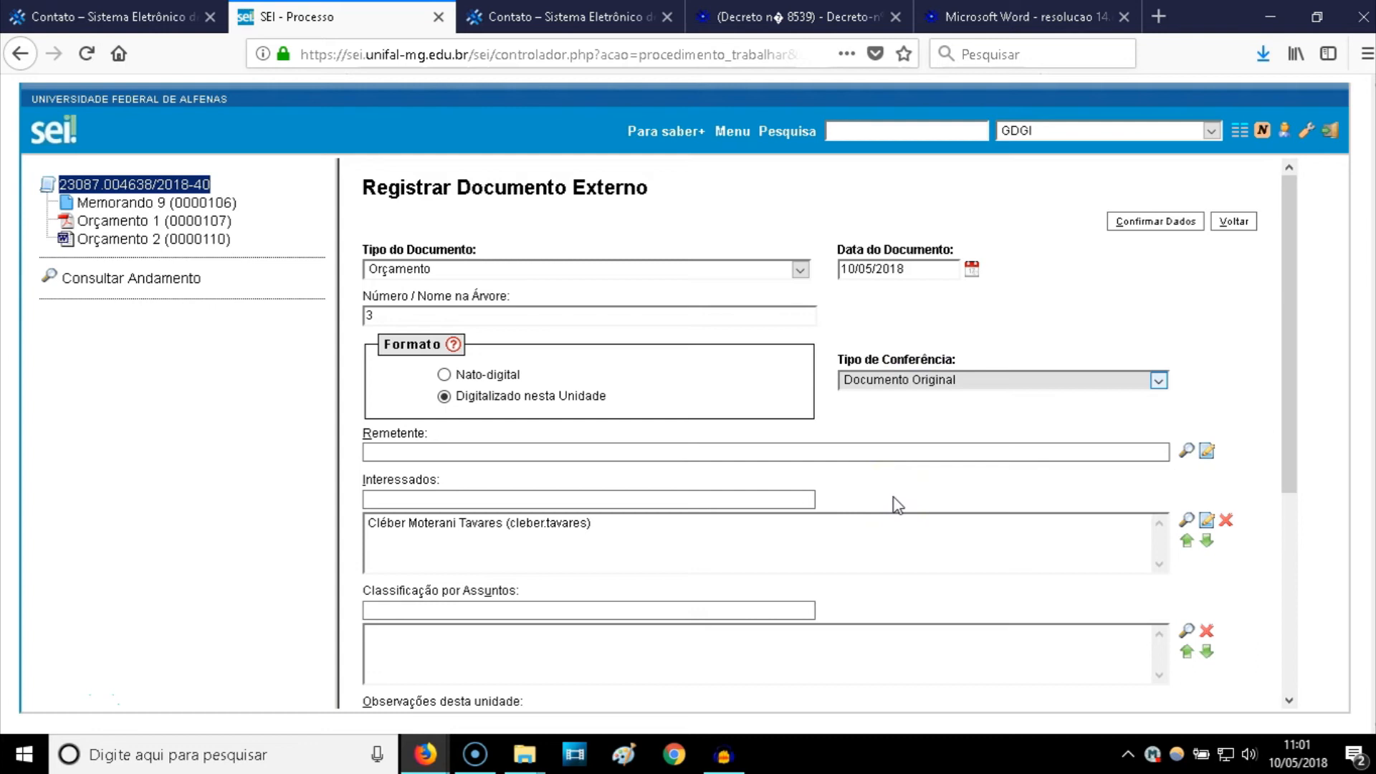
pyautogui.click(931, 384)
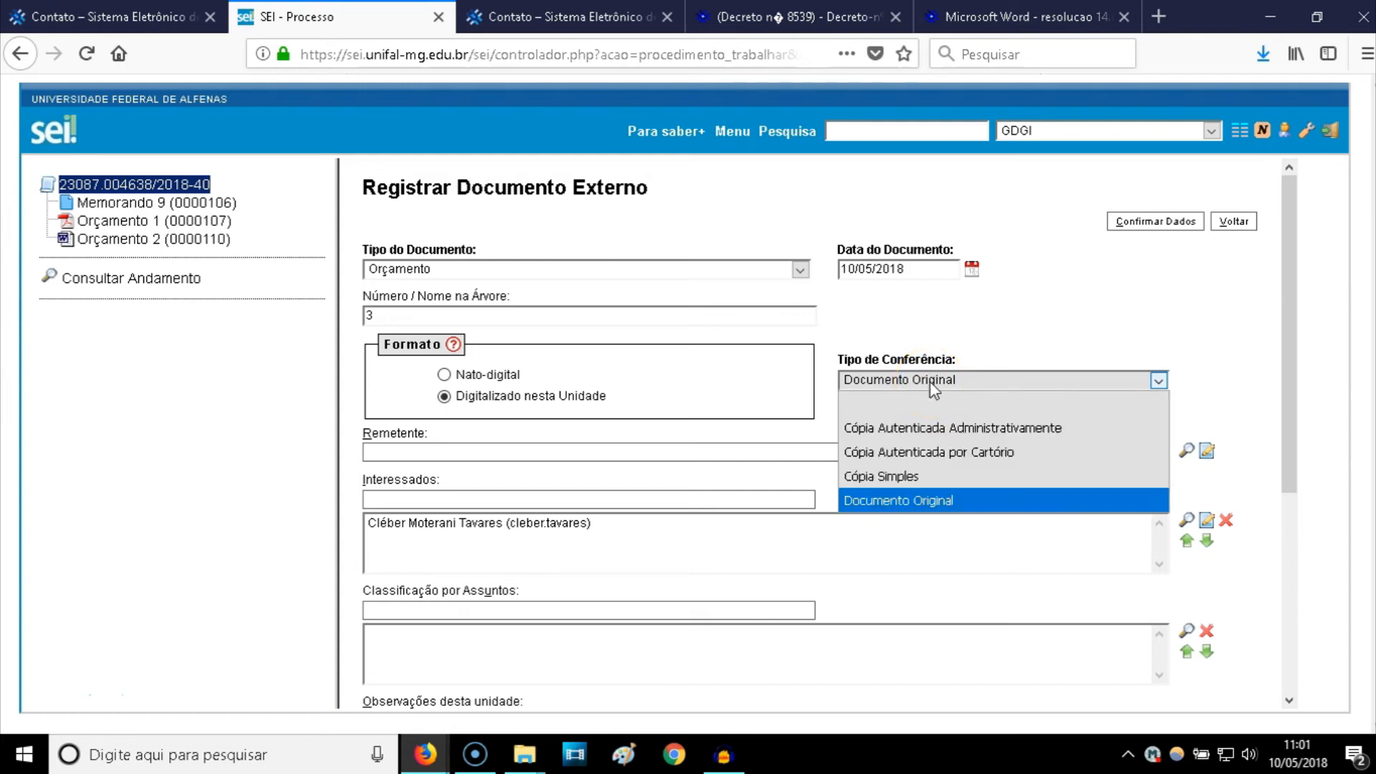
pyautogui.click(896, 475)
pyautogui.click(907, 387)
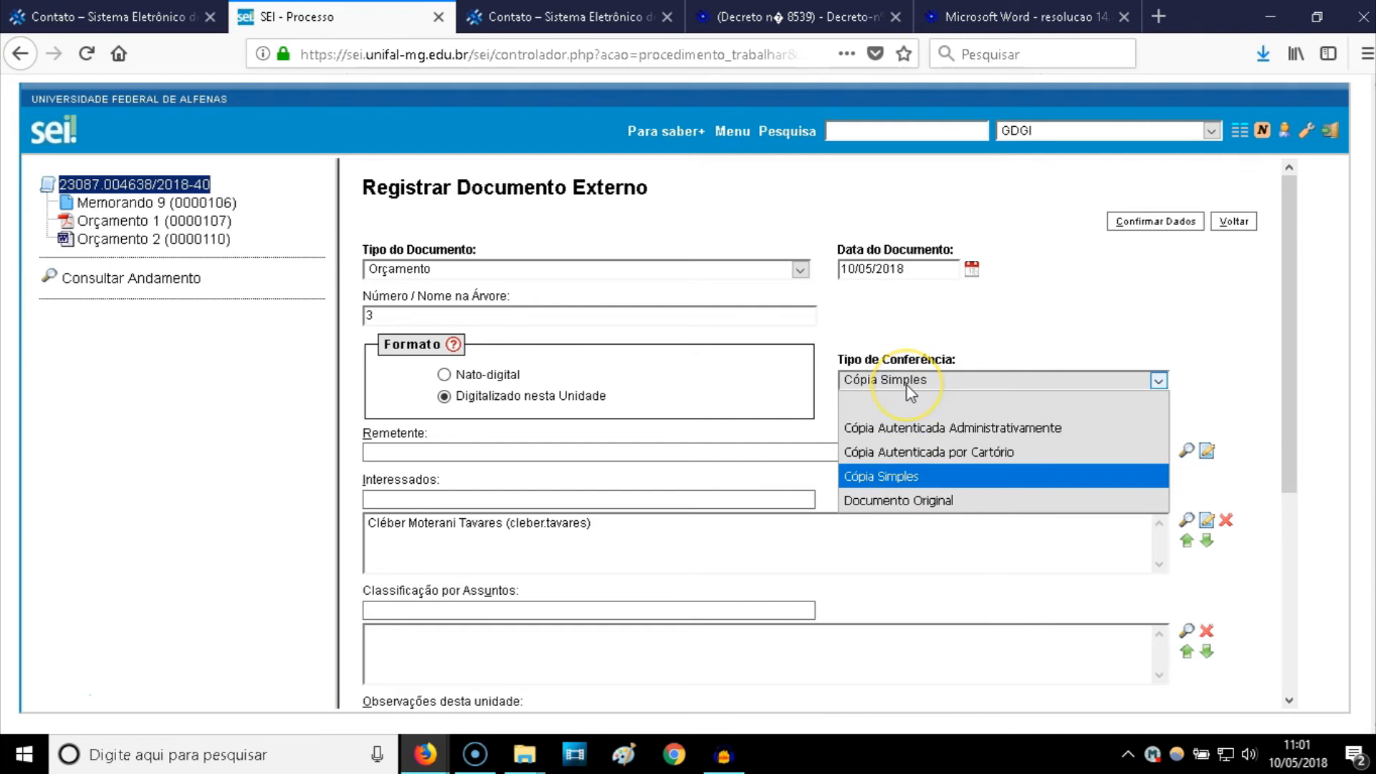
pyautogui.click(917, 451)
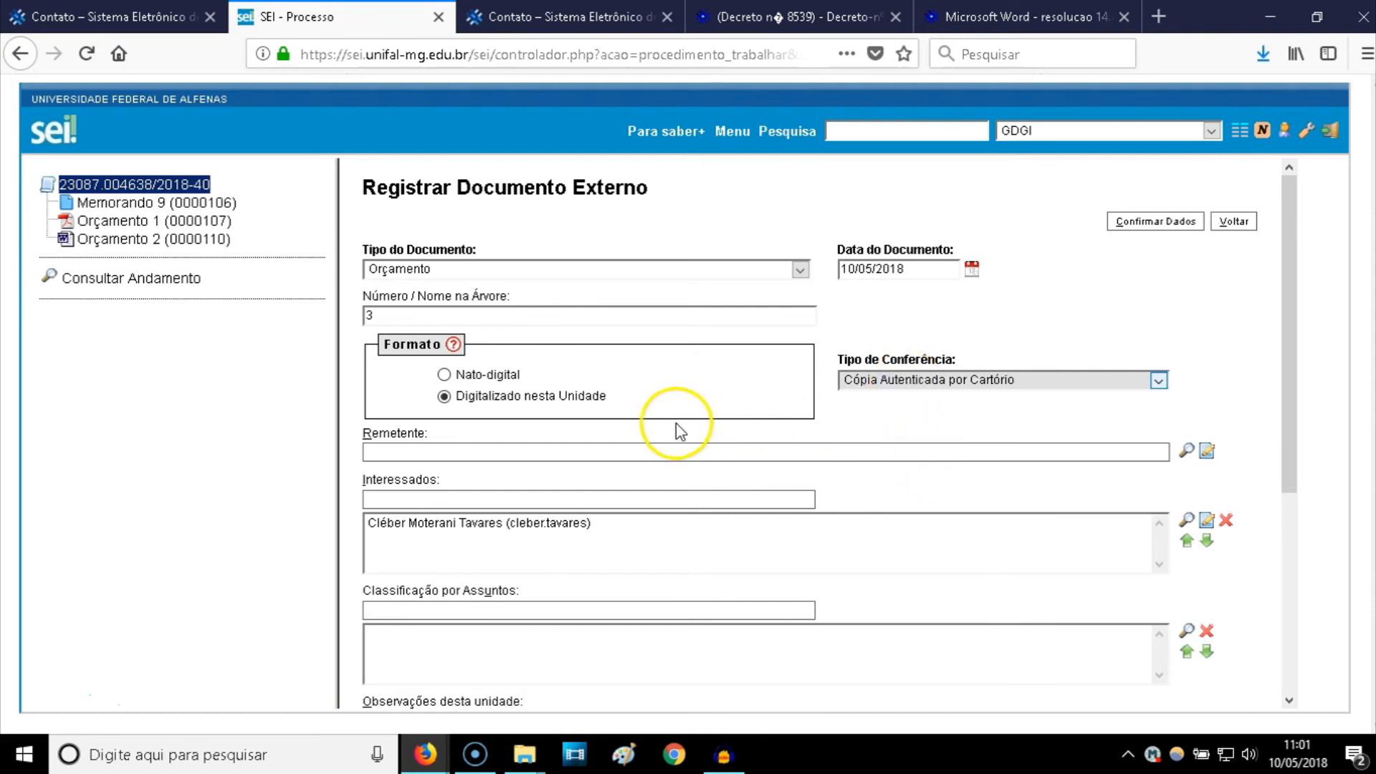
# - Set the sender to the GDGI unit
pyautogui.click(615, 450)
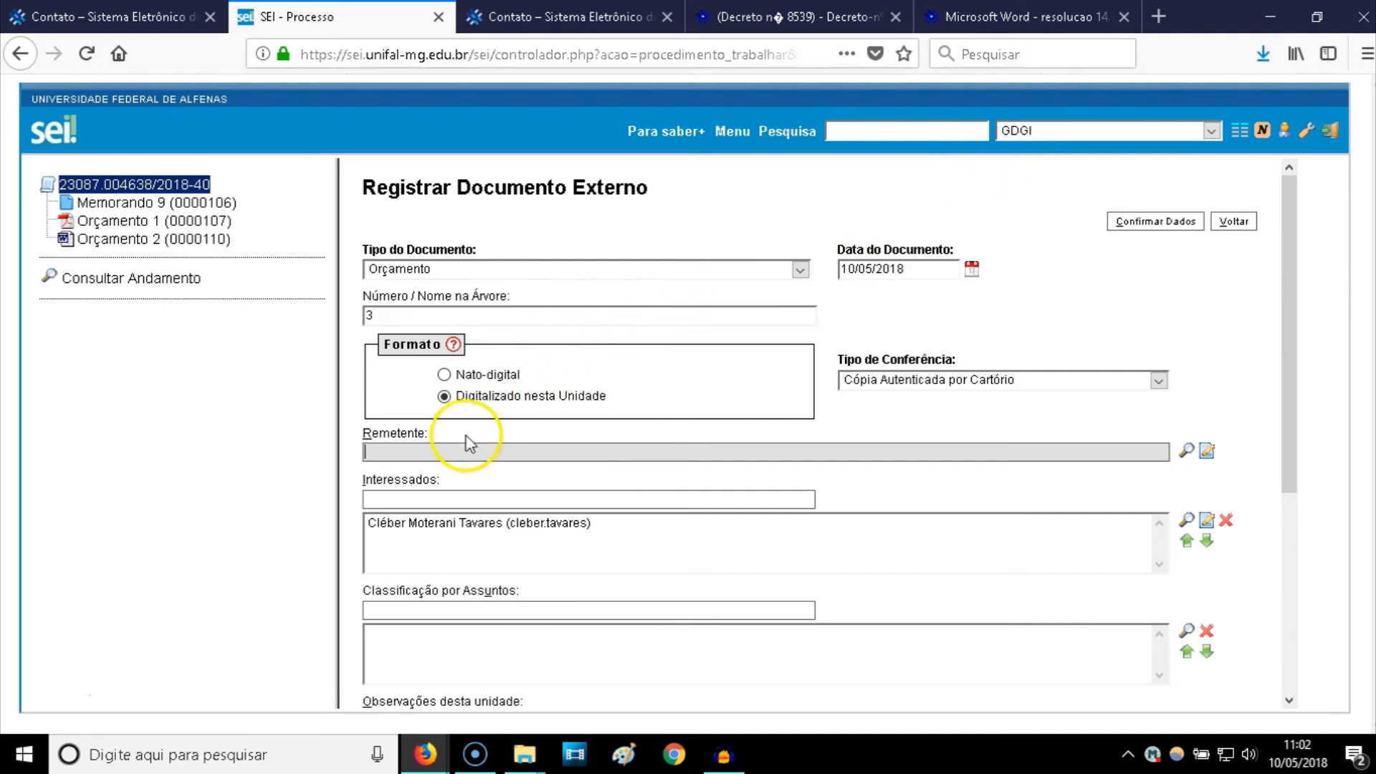
pyautogui.write('GDGI')
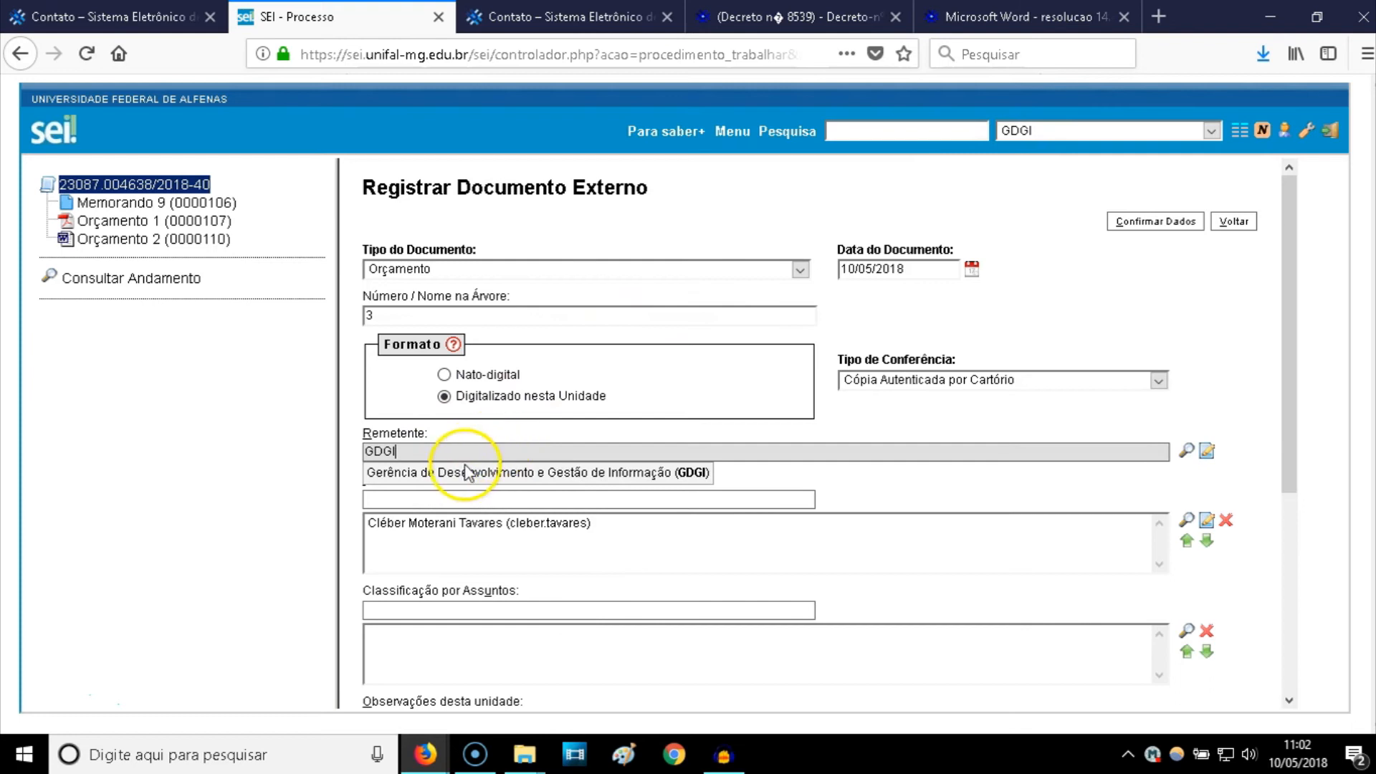
pyautogui.click(462, 470)
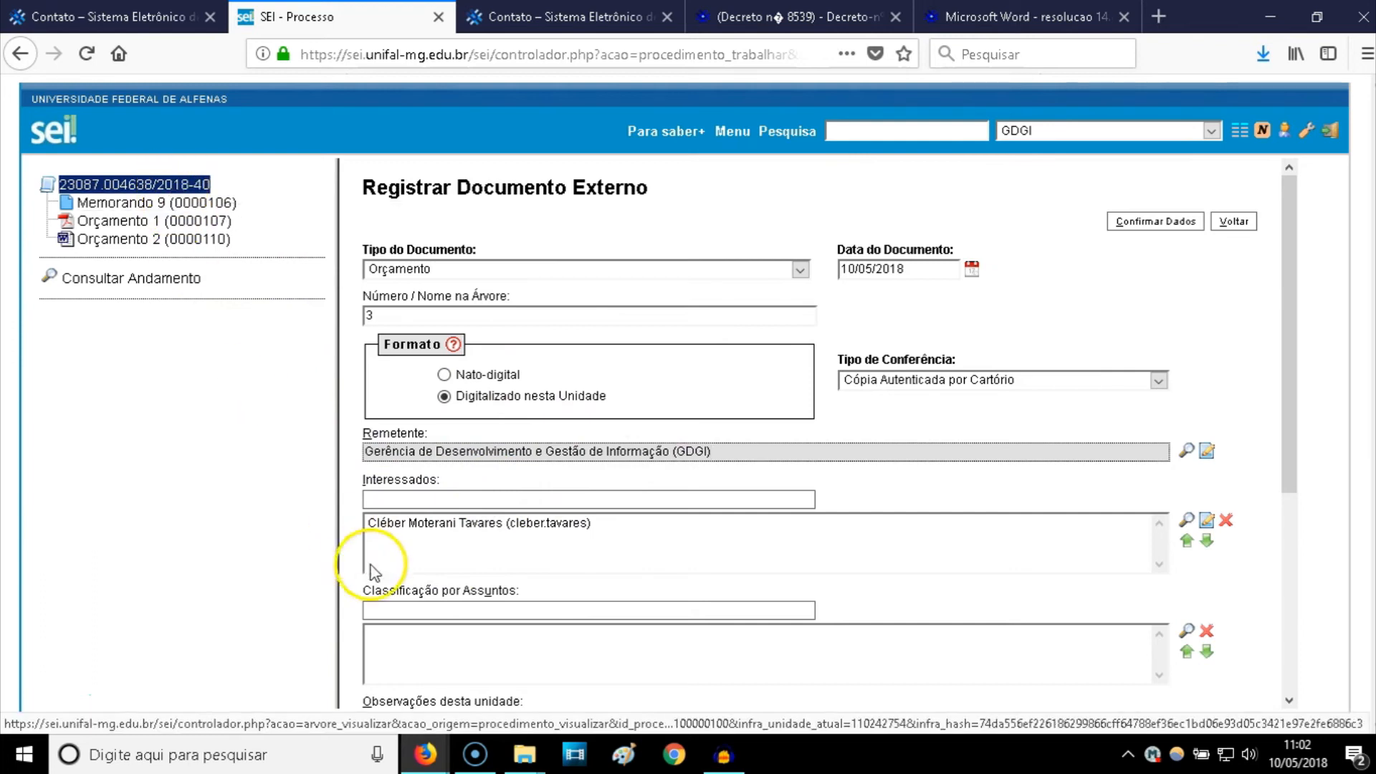
pyautogui.scroll(-3, 428, 526)
pyautogui.click(428, 498)
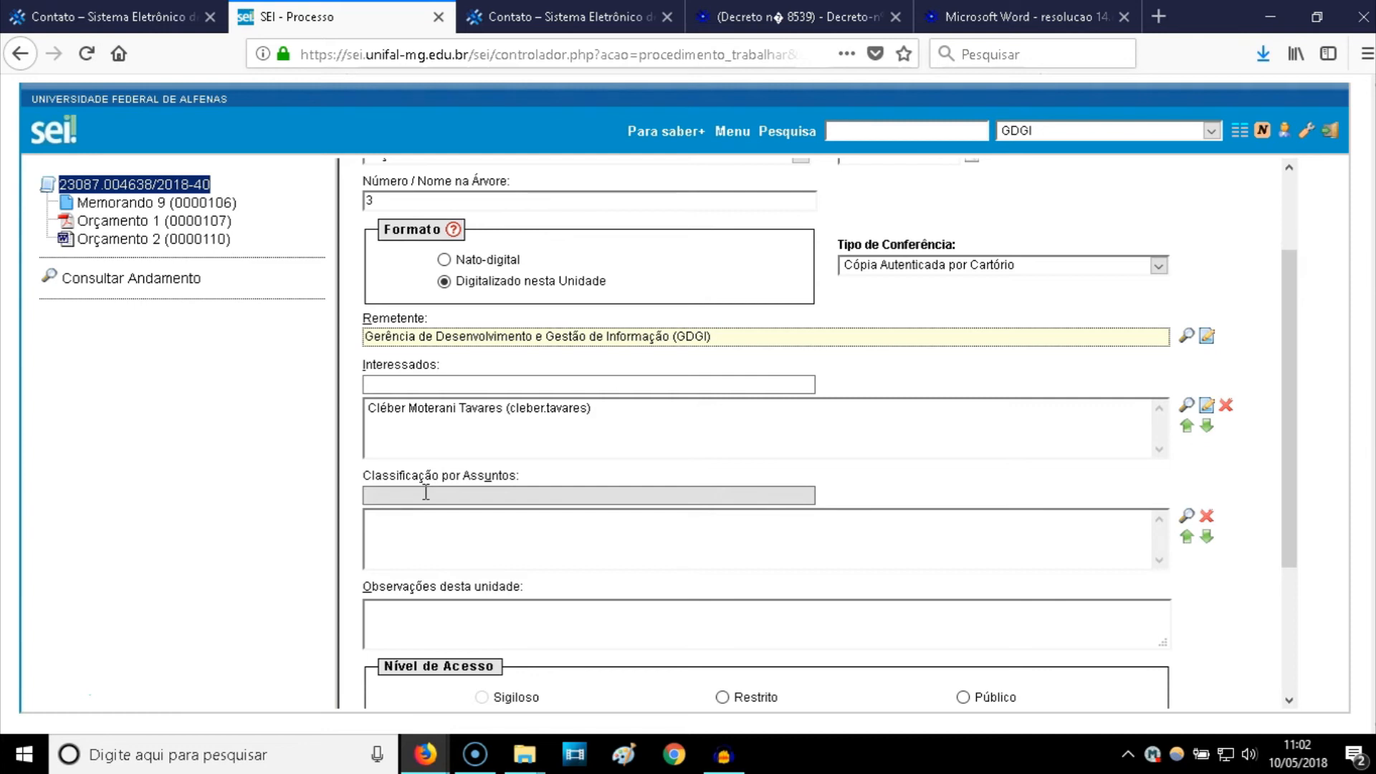
# - Classify the document under subject 033.11 COMPRA
pyautogui.write('0')
pyautogui.write('22')
pyautogui.press('BackSpace')
pyautogui.press('BackSpace')
pyautogui.write('33.11')
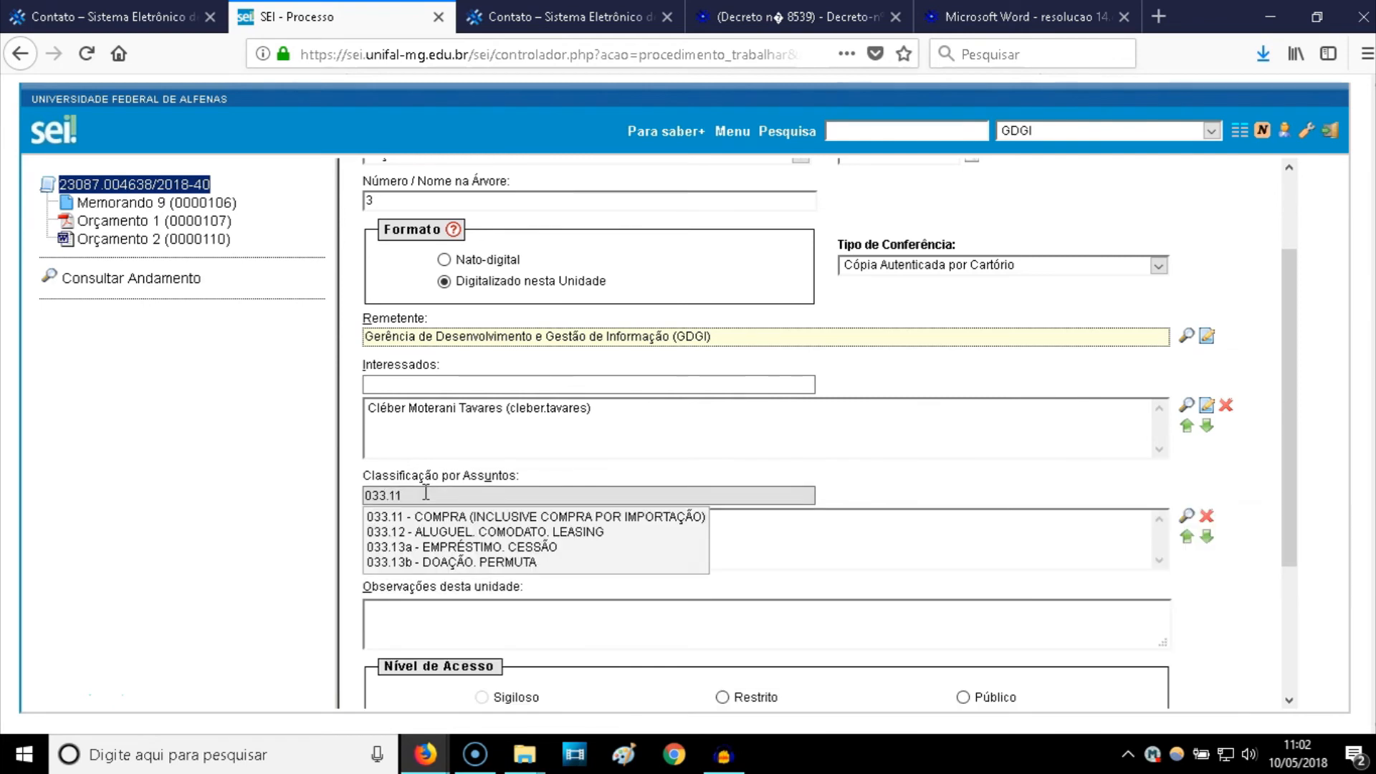
pyautogui.click(464, 522)
pyautogui.scroll(-5, 430, 446)
# - Add the observation 'Sala O300A' and set the access level to Público
pyautogui.click(445, 424)
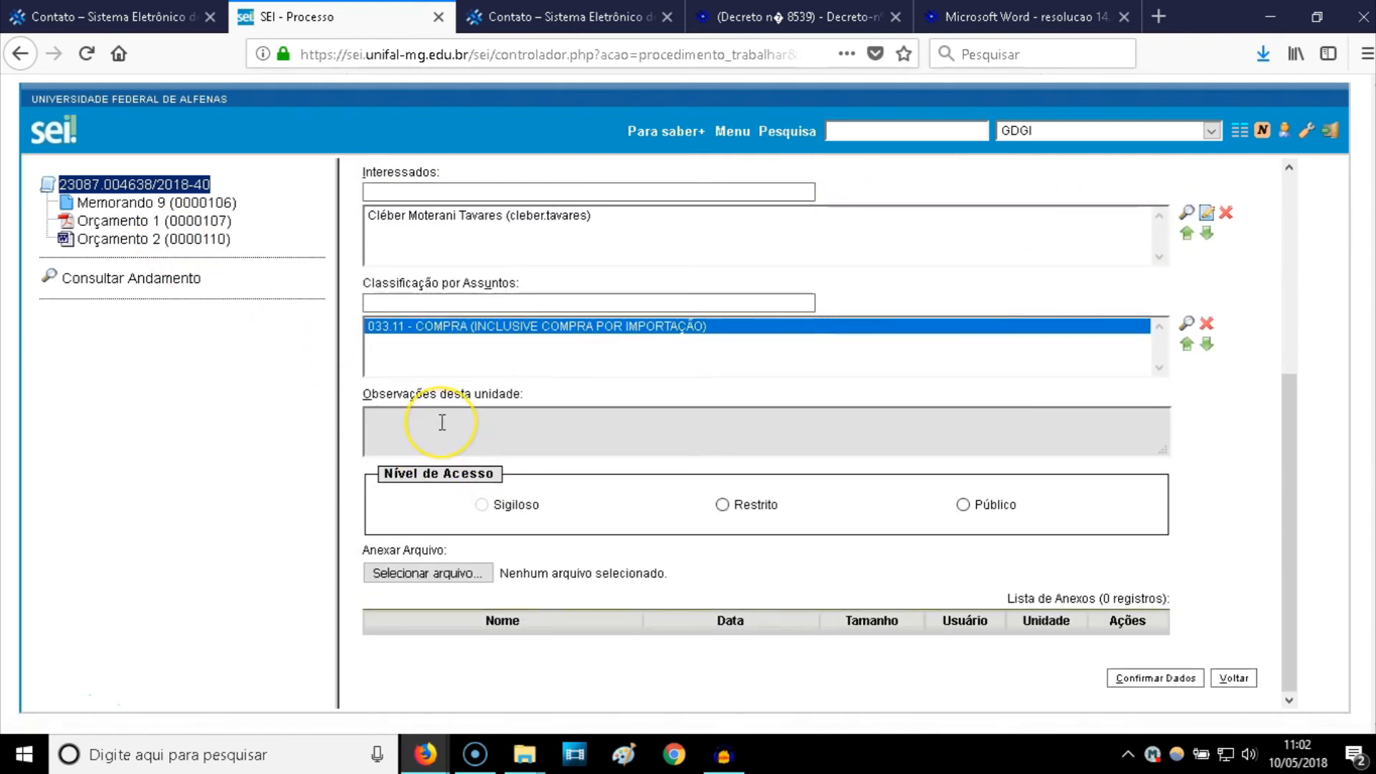
pyautogui.write('Sala O300A')
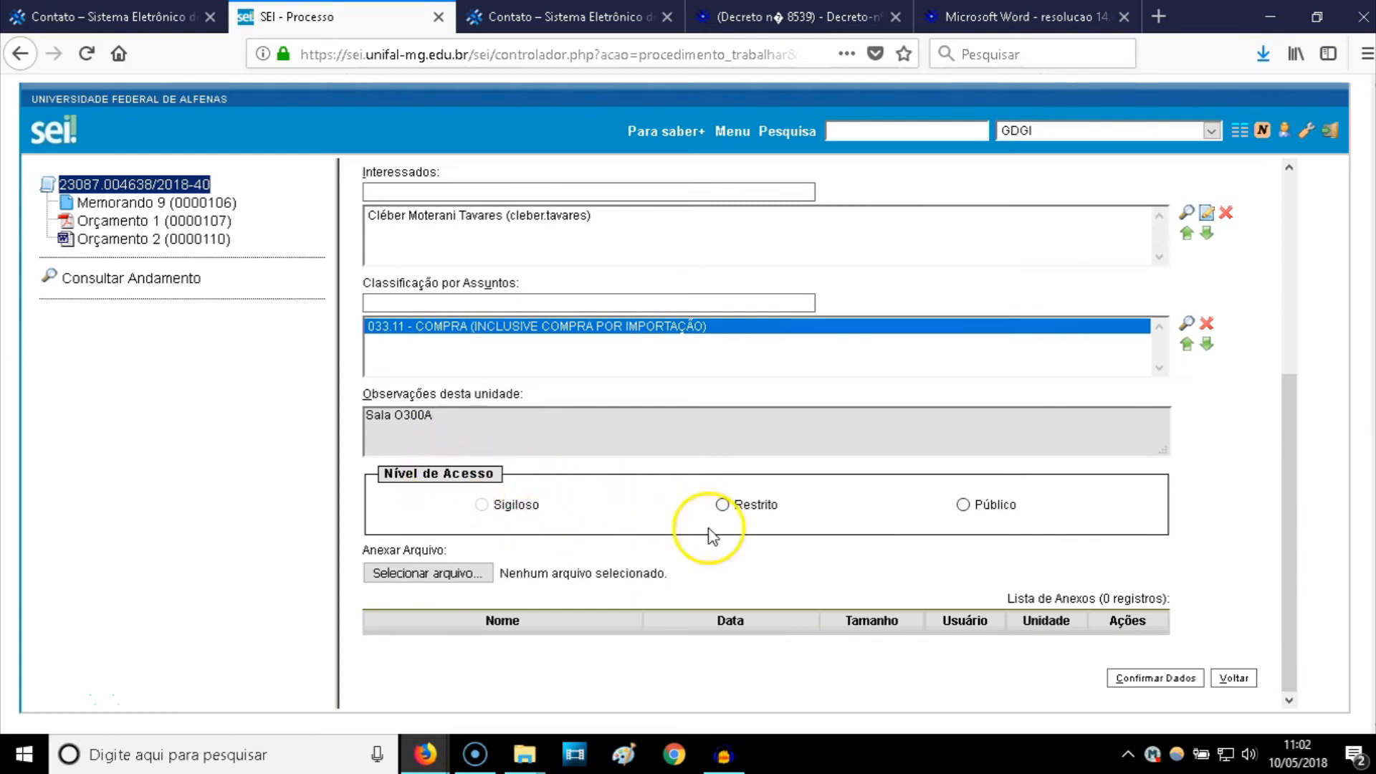
pyautogui.click(722, 506)
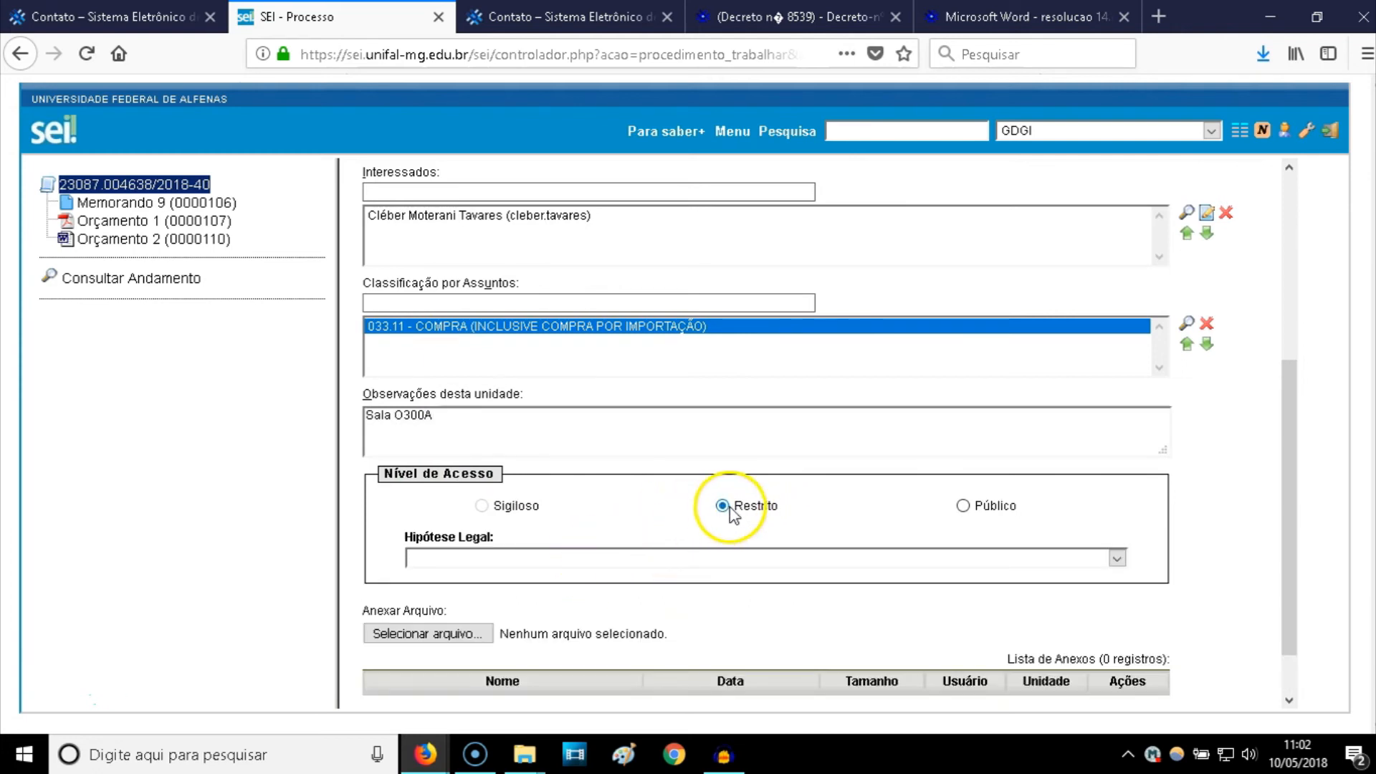
pyautogui.click(963, 506)
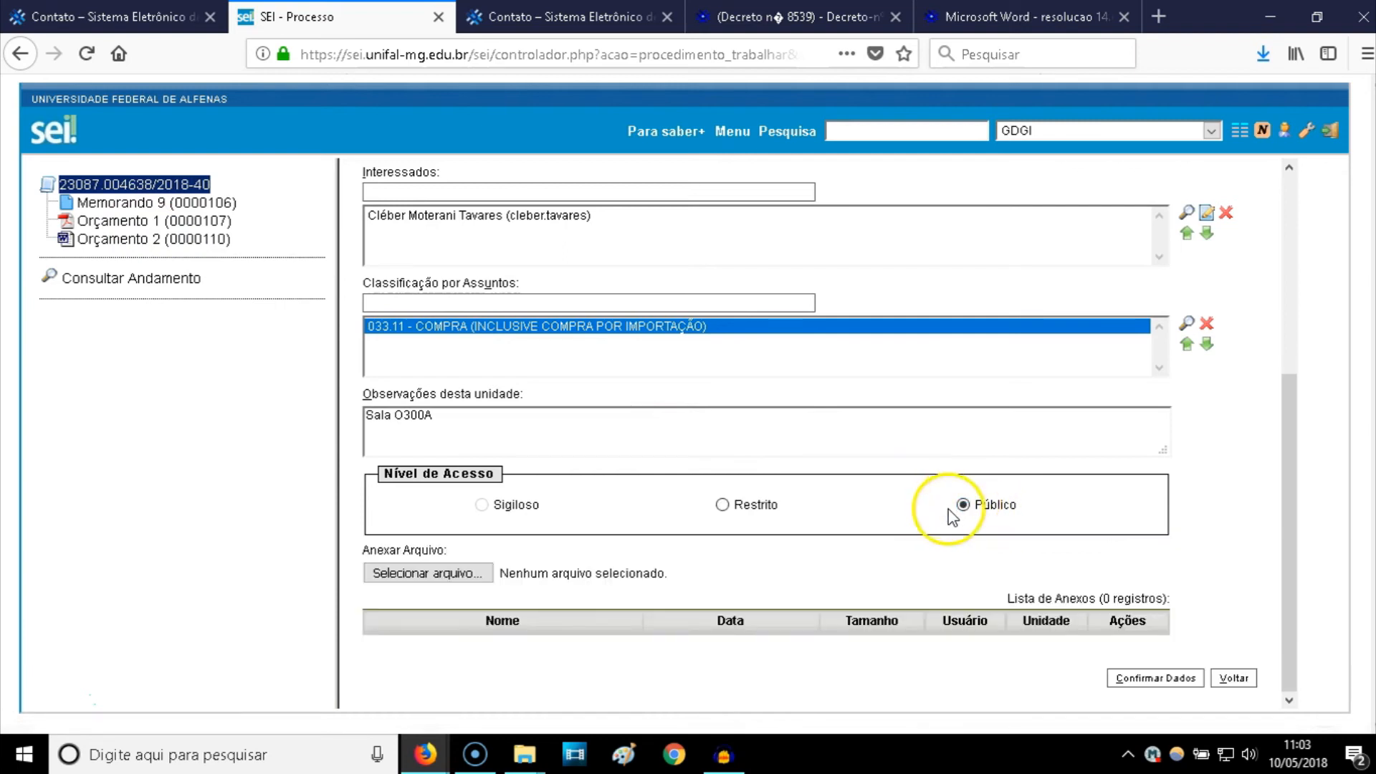
pyautogui.click(450, 581)
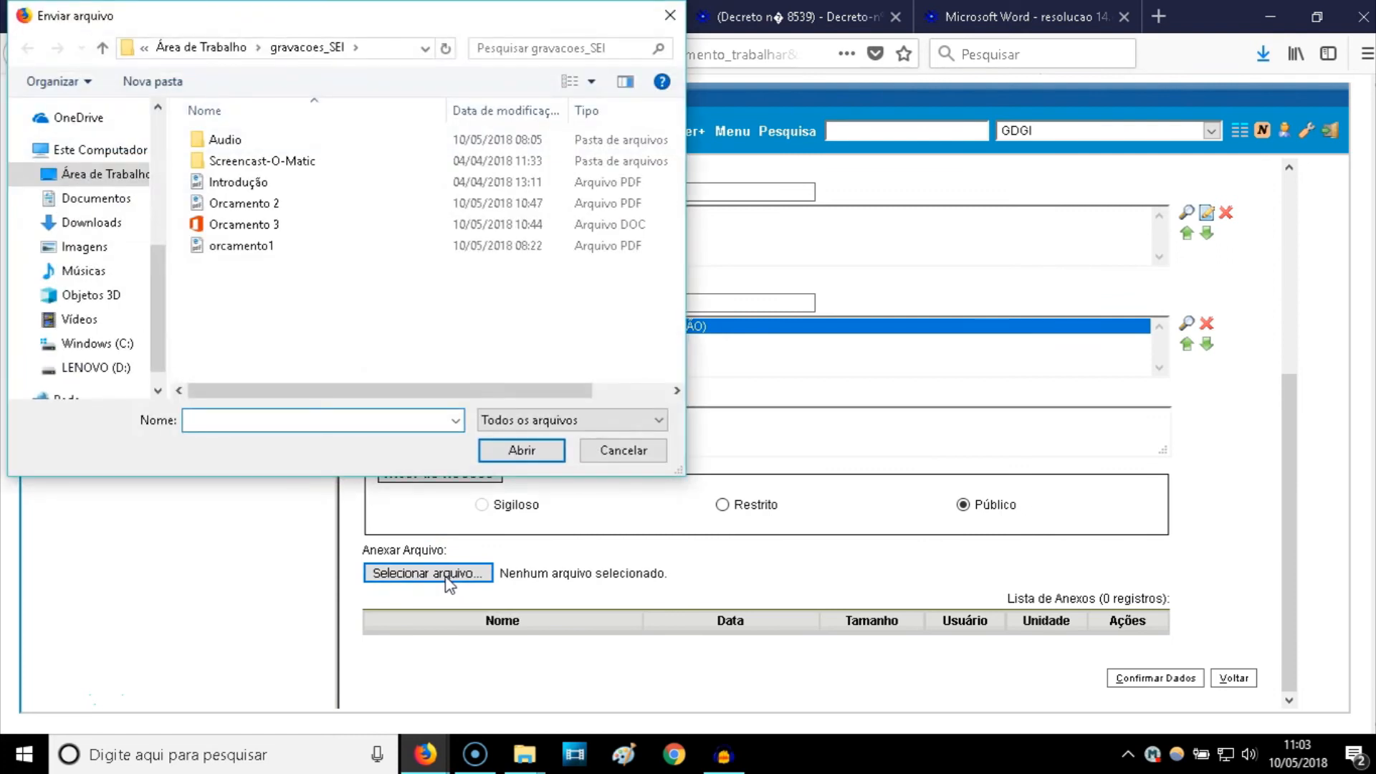
# - Attach Orcamento 2.pdf and confirm the data to register it as Orçamento 3
pyautogui.click(229, 209)
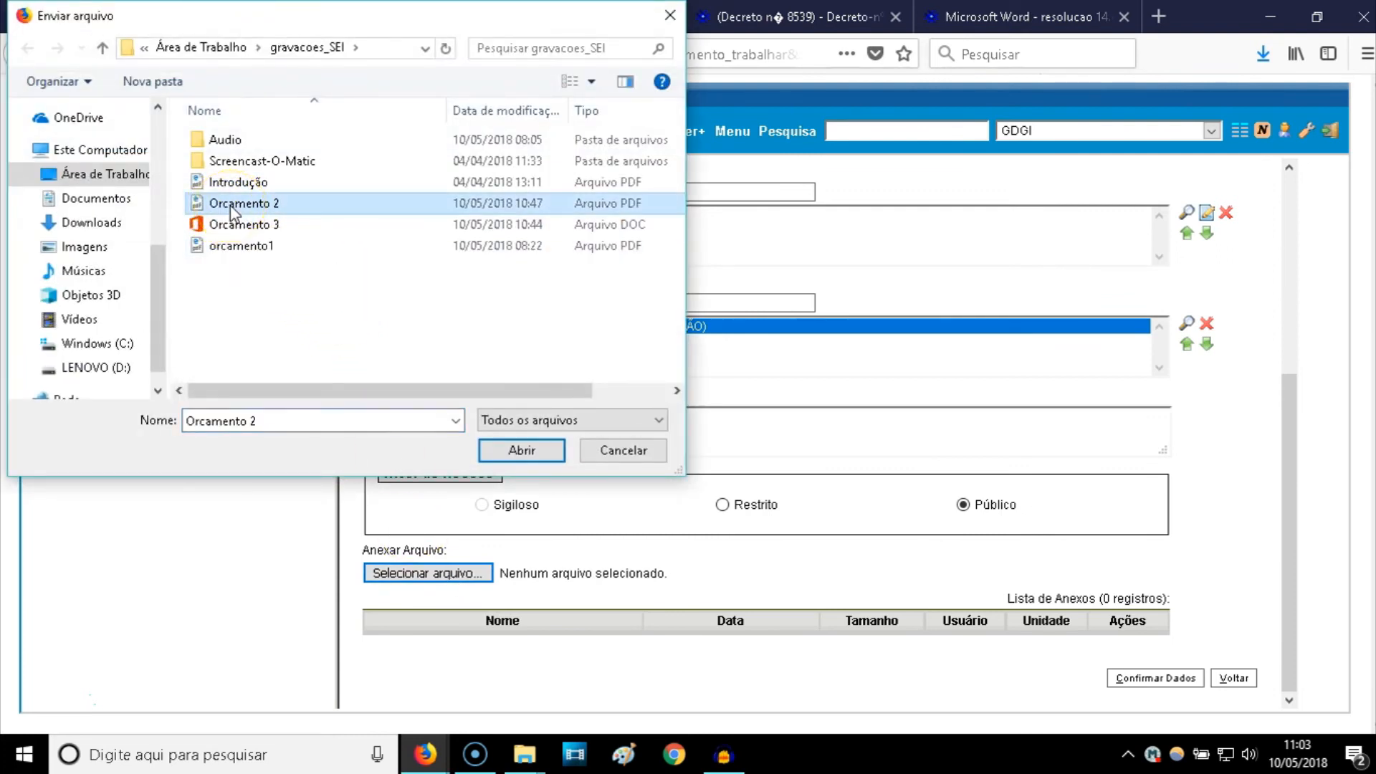
pyautogui.click(517, 449)
pyautogui.scroll(-1, 609, 451)
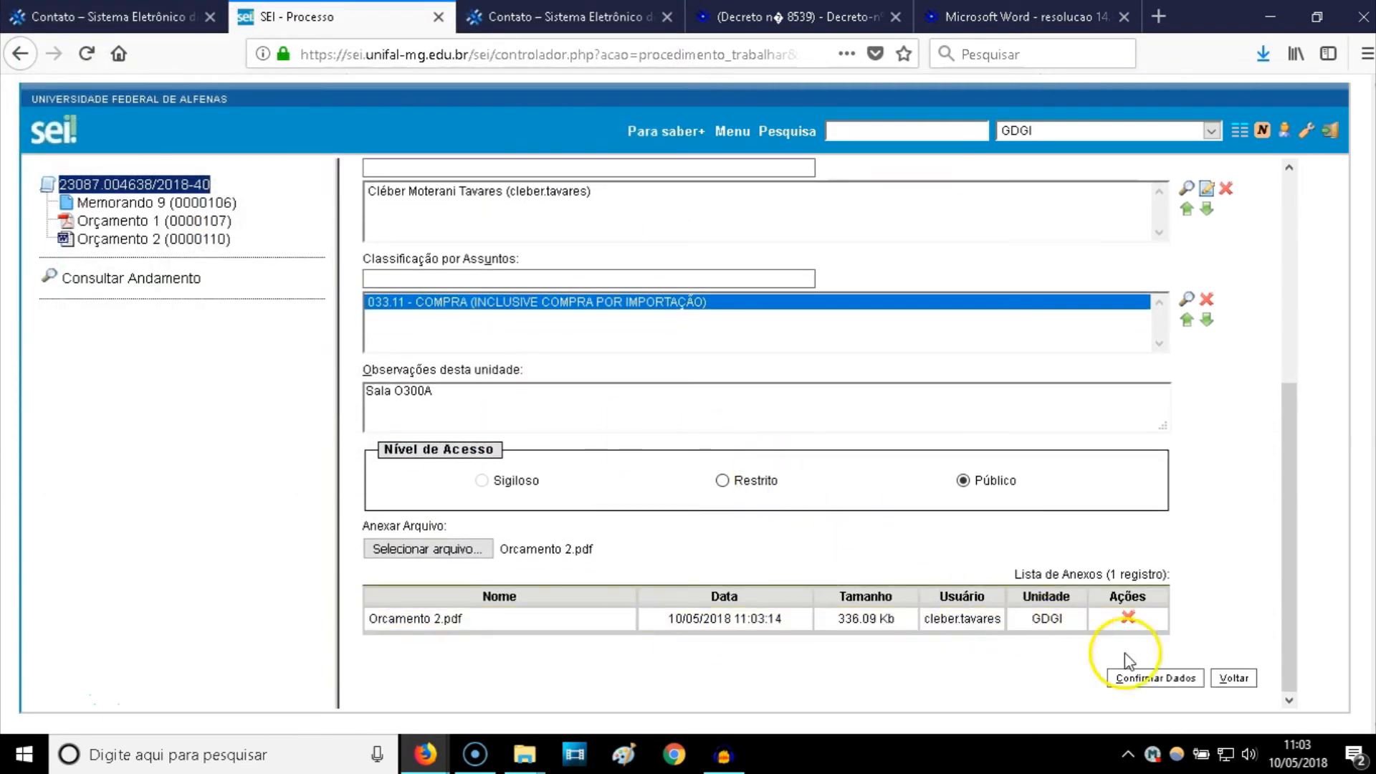
pyautogui.click(1167, 682)
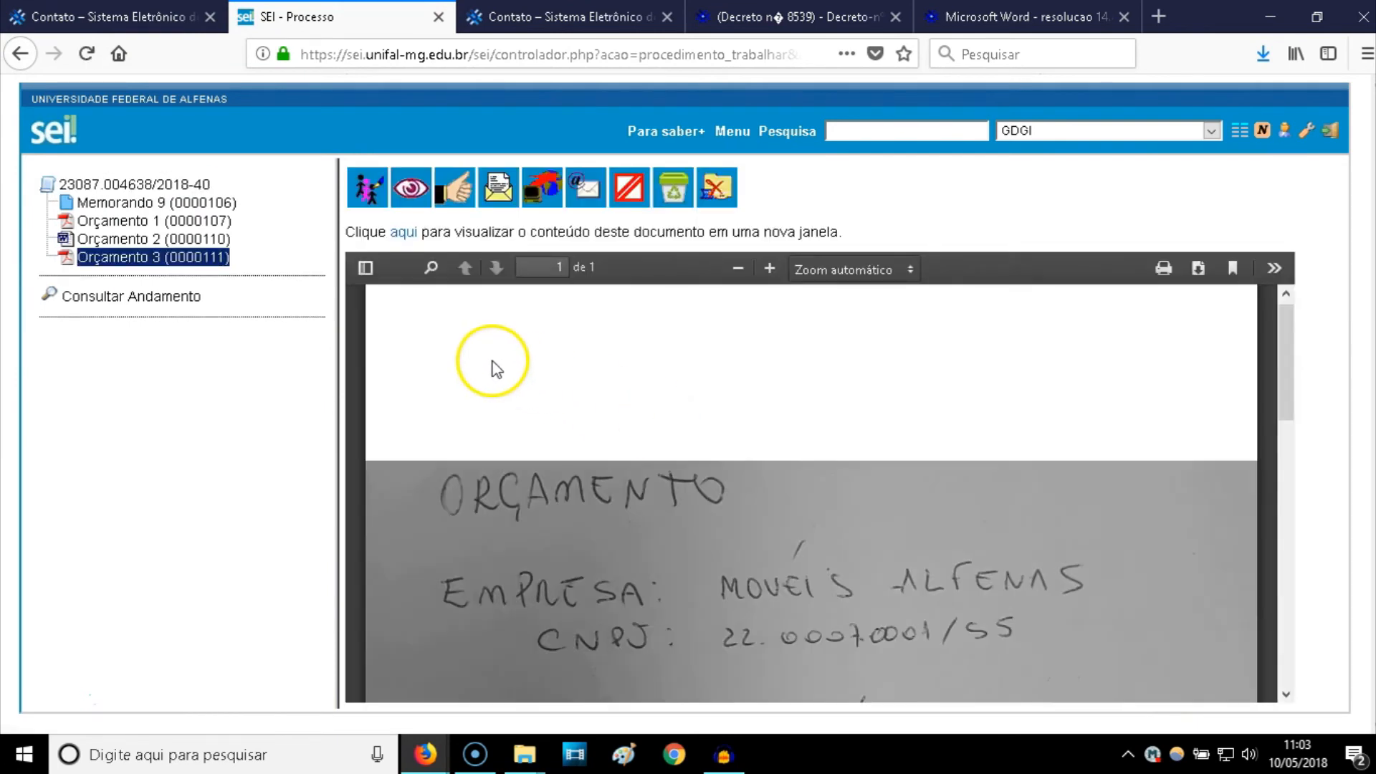
# - Scroll through the new Orçamento 3 preview, then select Orçamento 2 in the tree
pyautogui.scroll(-6, 573, 414)
pyautogui.scroll(3, 607, 431)
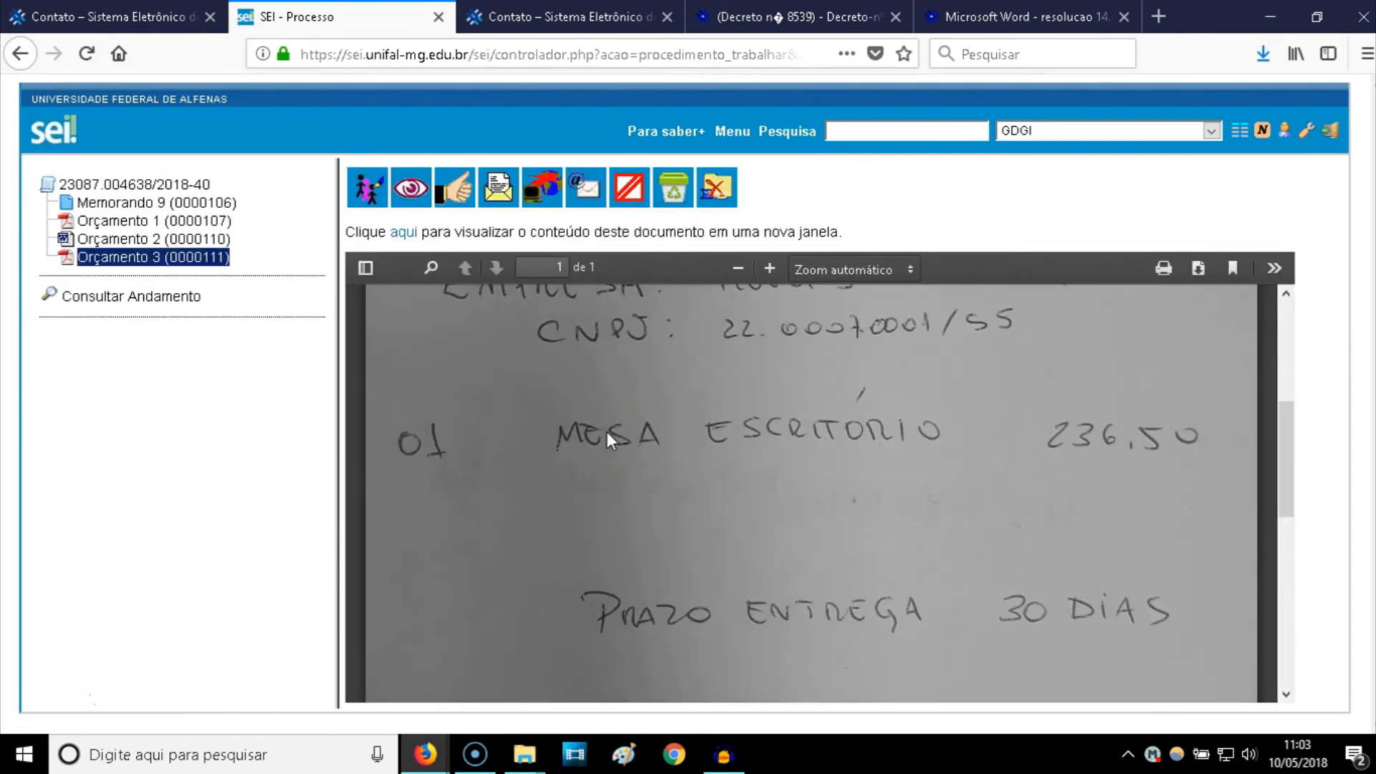
pyautogui.scroll(3, 606, 432)
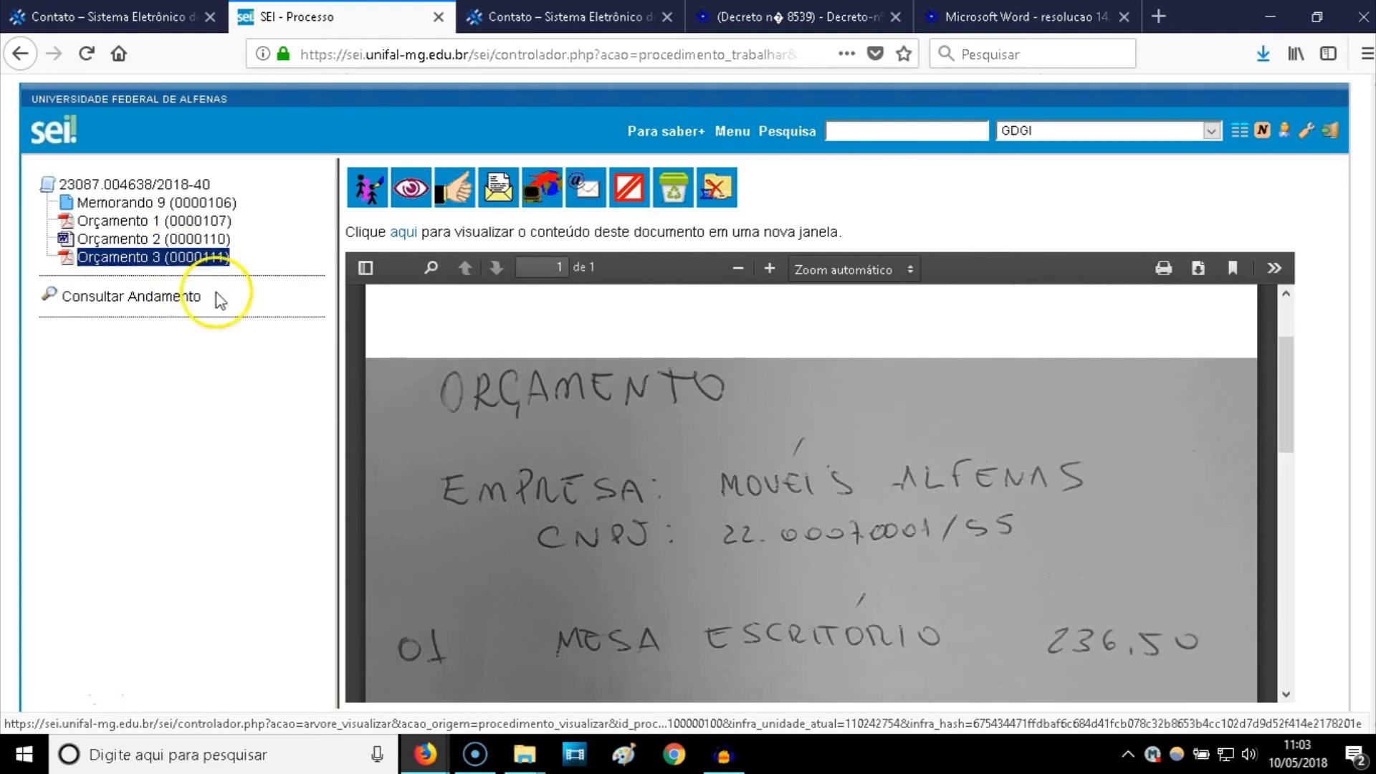
pyautogui.click(152, 243)
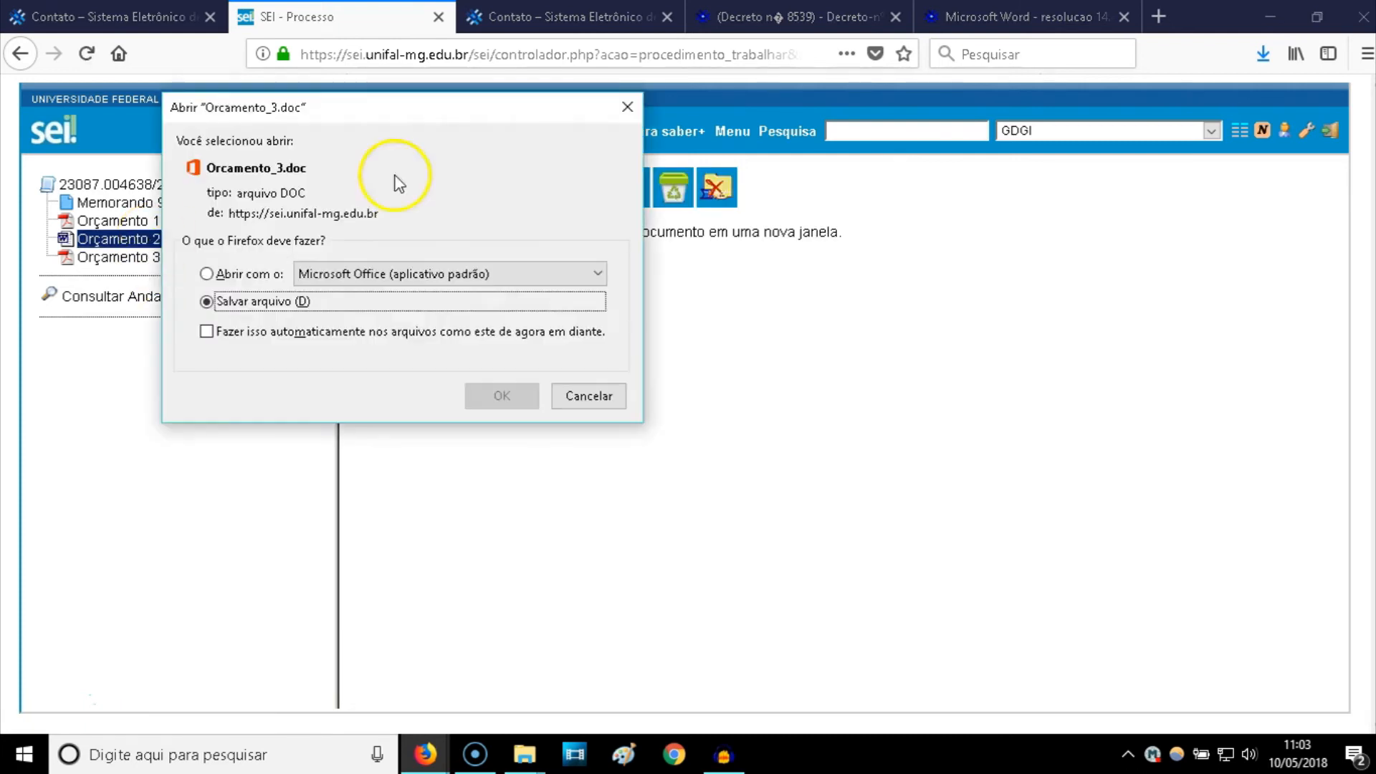
# - Dismiss the Orcamento_3.doc download prompt and preview Orçamento 1 (0000107)
pyautogui.click(626, 109)
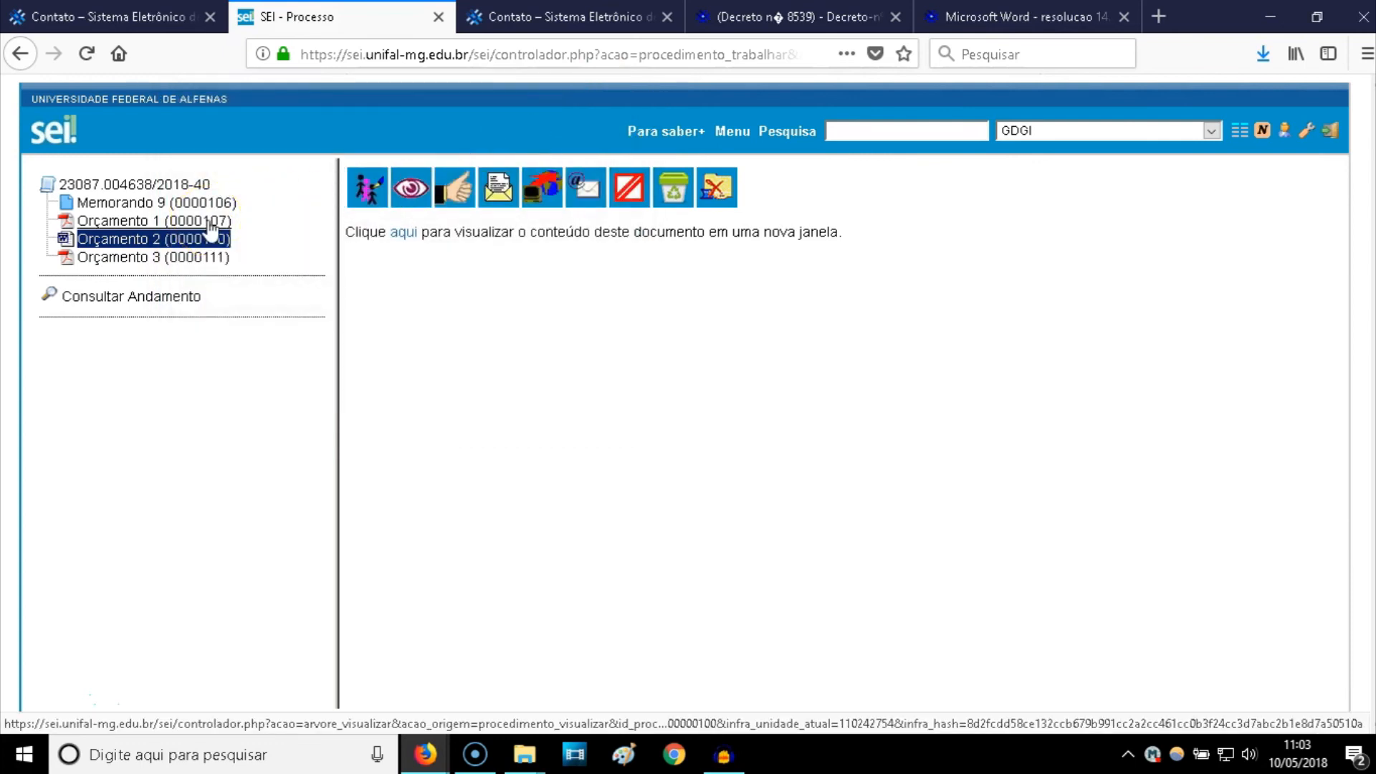
pyautogui.click(210, 221)
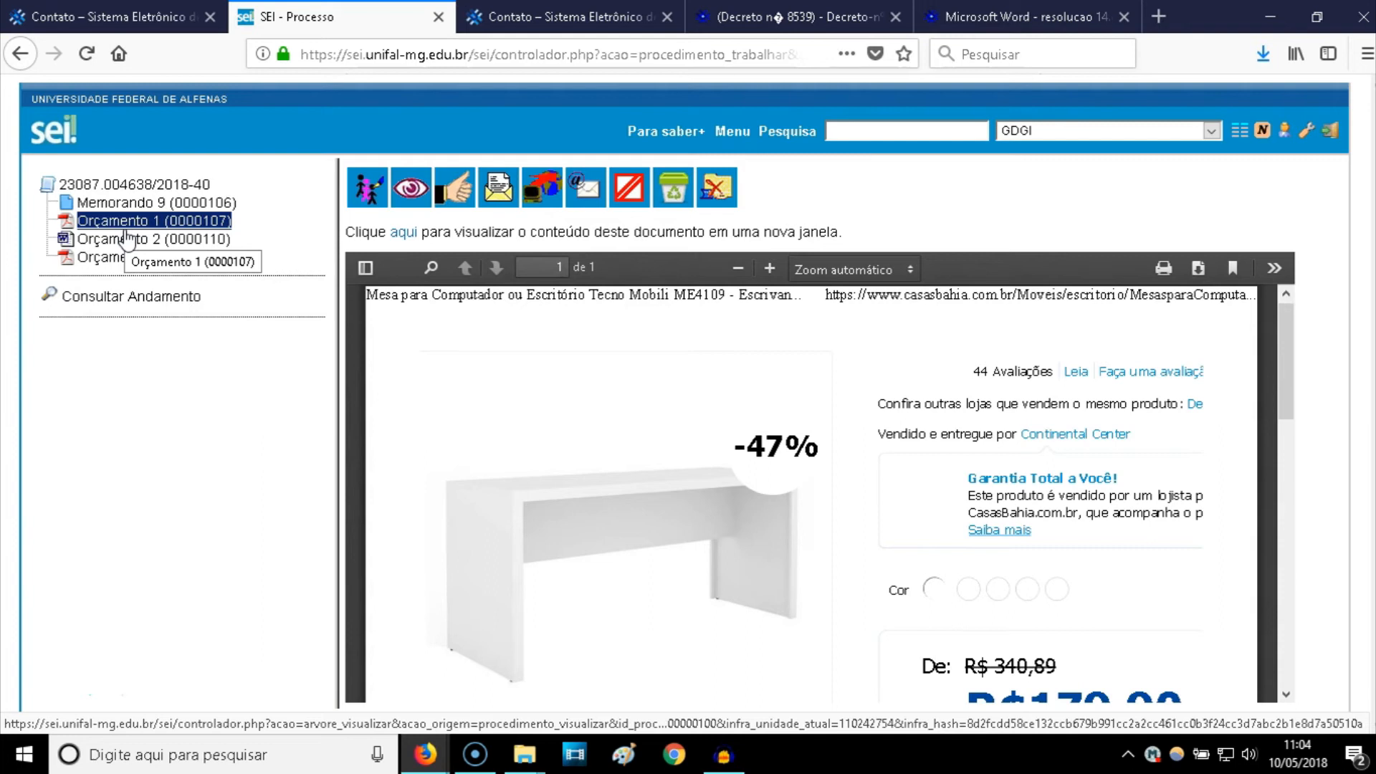
# - Return to and refresh the process overview showing it open only in unit GDGI
pyautogui.click(106, 224)
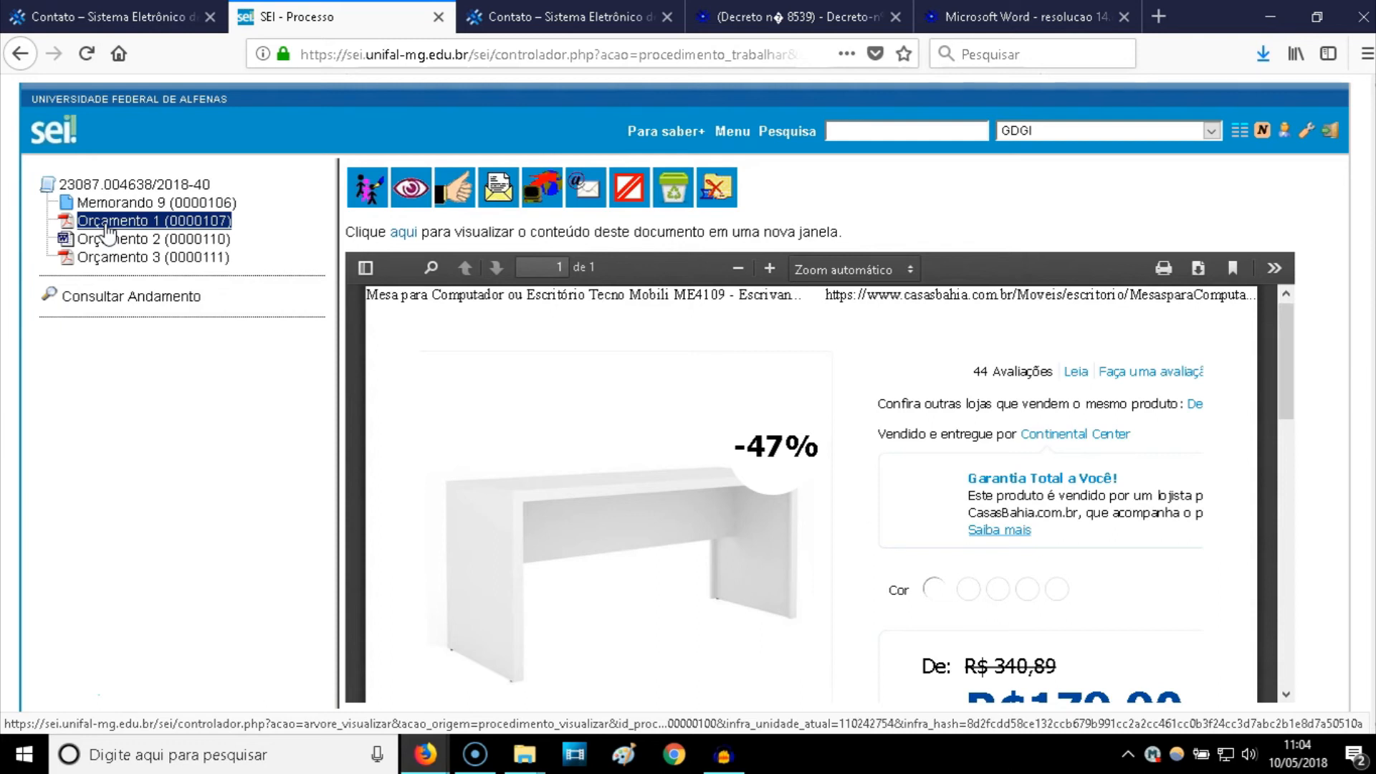
pyautogui.click(134, 185)
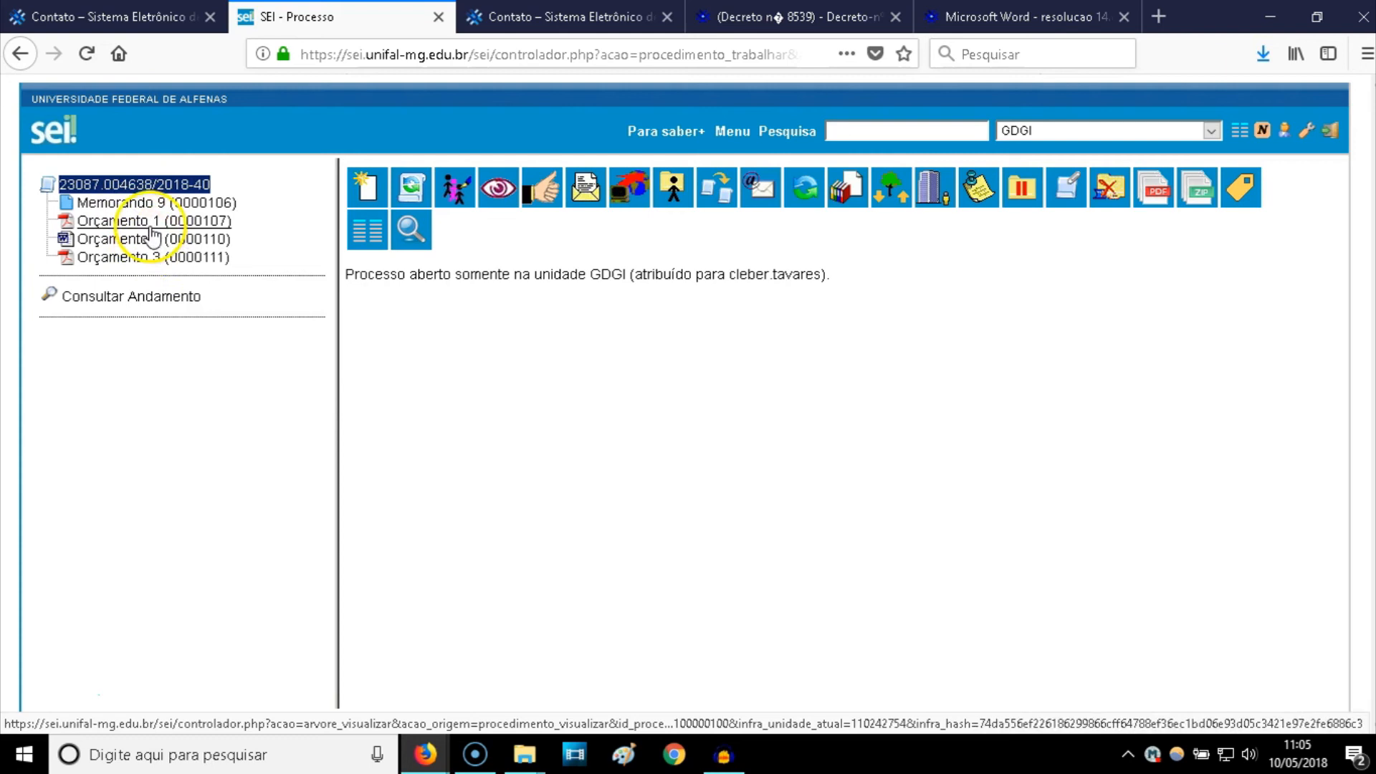
pyautogui.click(132, 184)
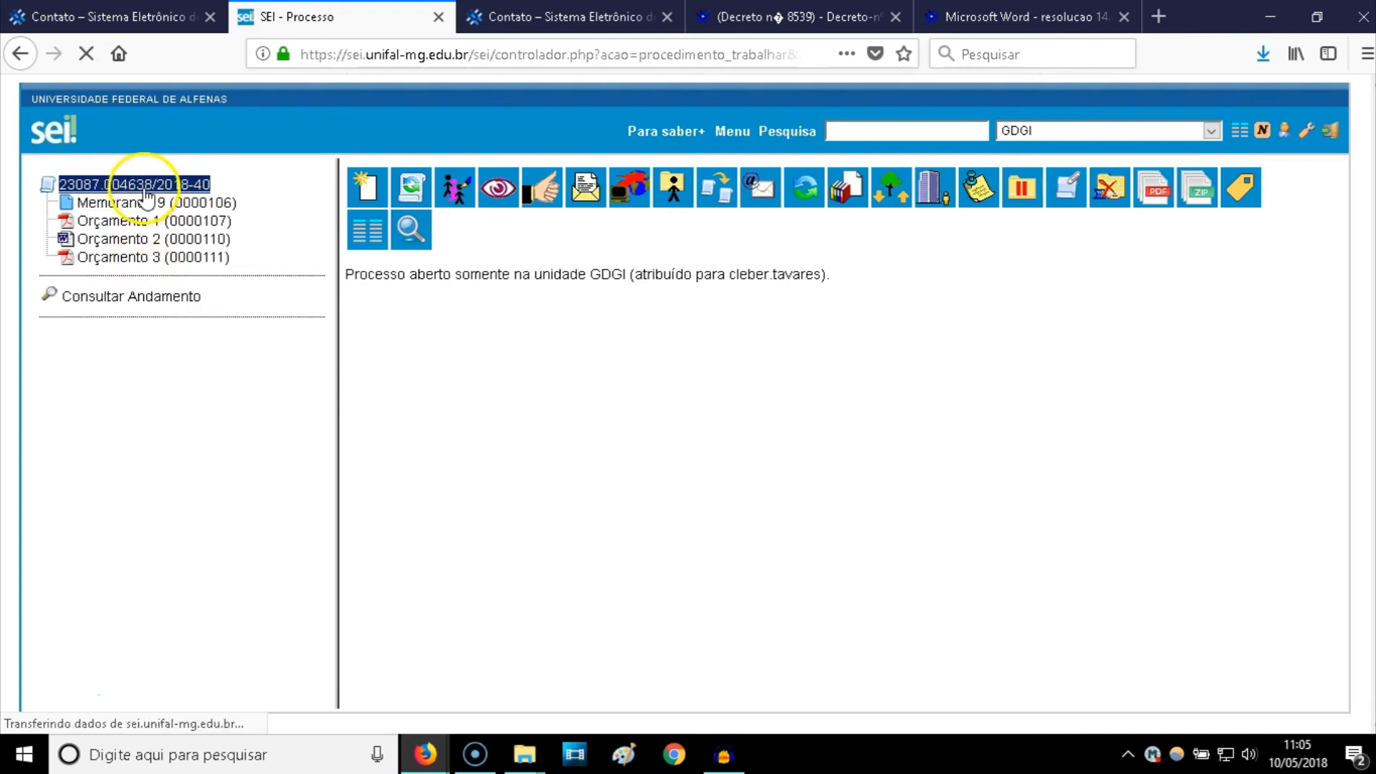
# - Reorder the process documents to Memorando 9, Orçamento 3, 2, 1 and save
pyautogui.click(889, 202)
pyautogui.click(152, 238)
pyautogui.click(149, 256)
pyautogui.click(147, 223)
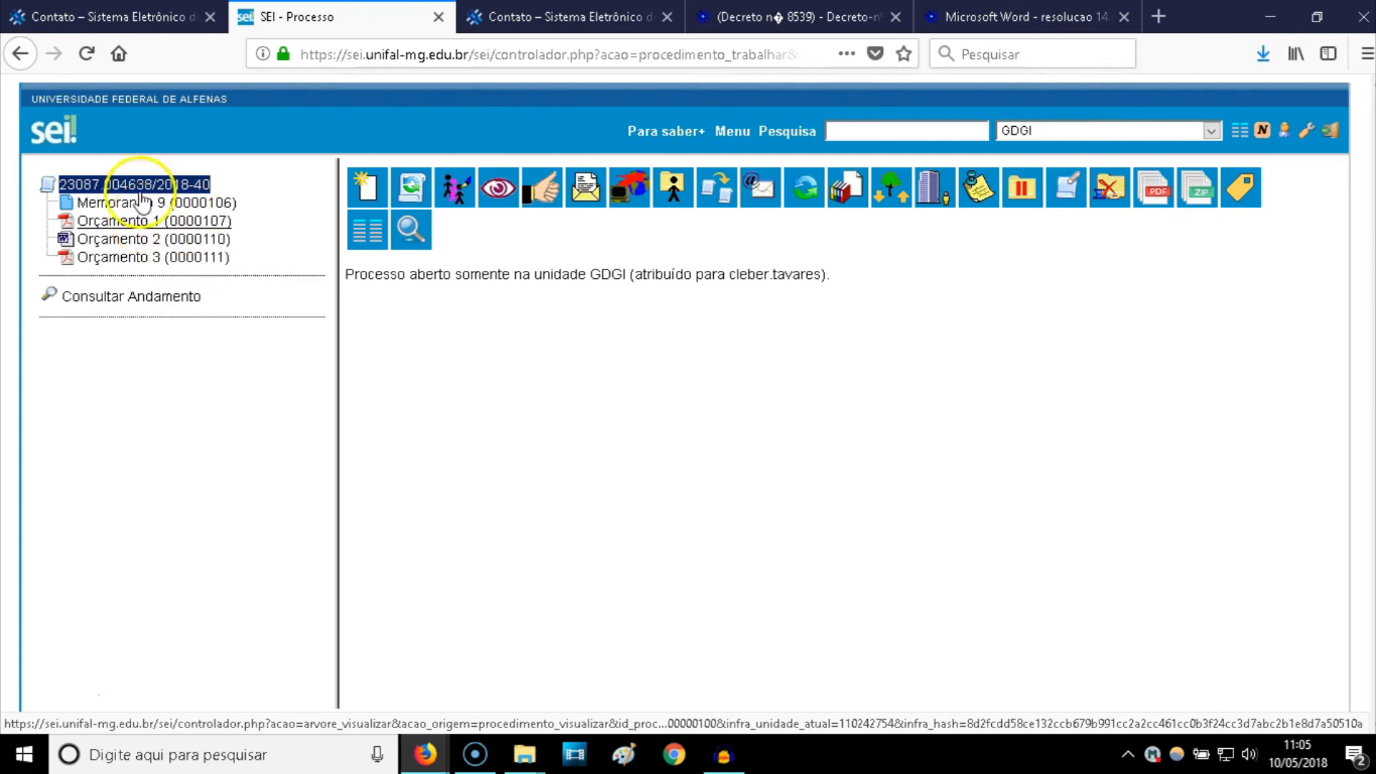
pyautogui.click(884, 200)
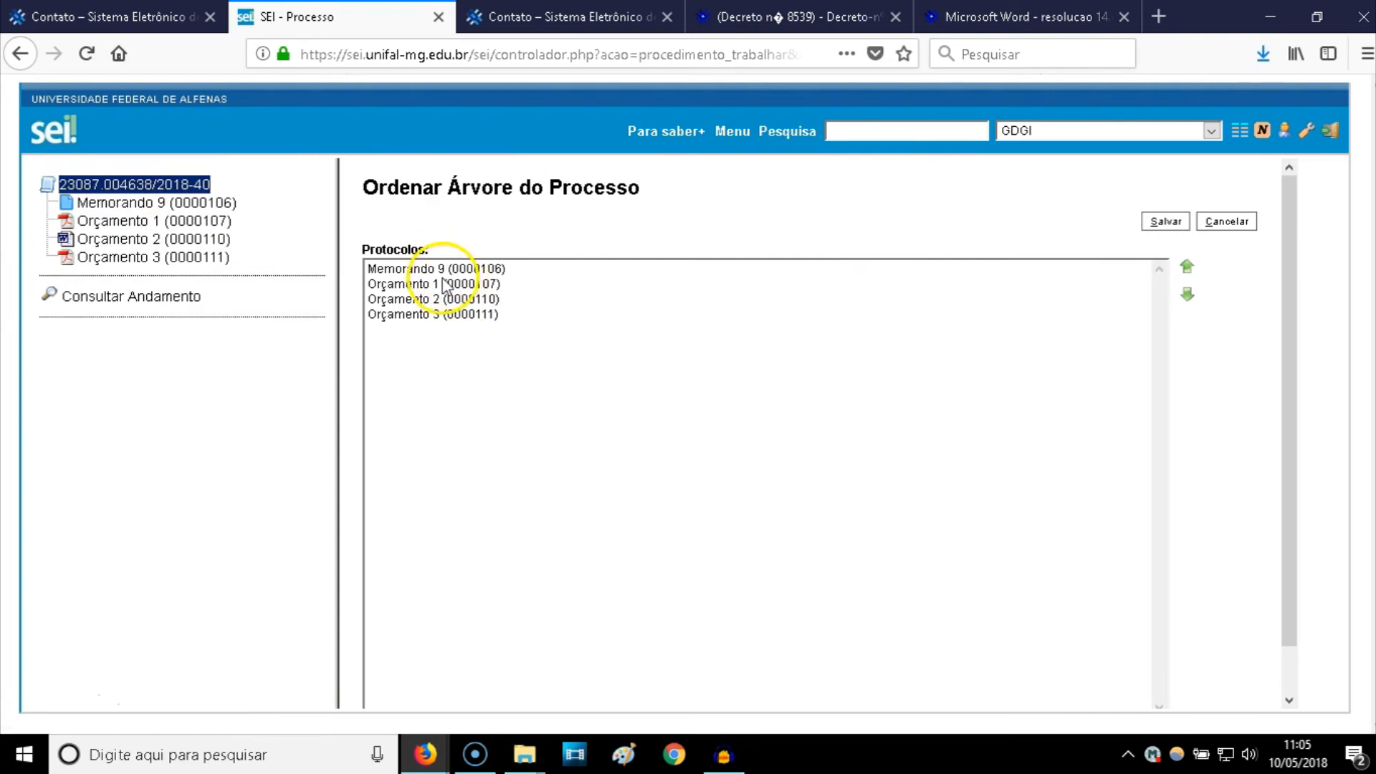
pyautogui.click(448, 316)
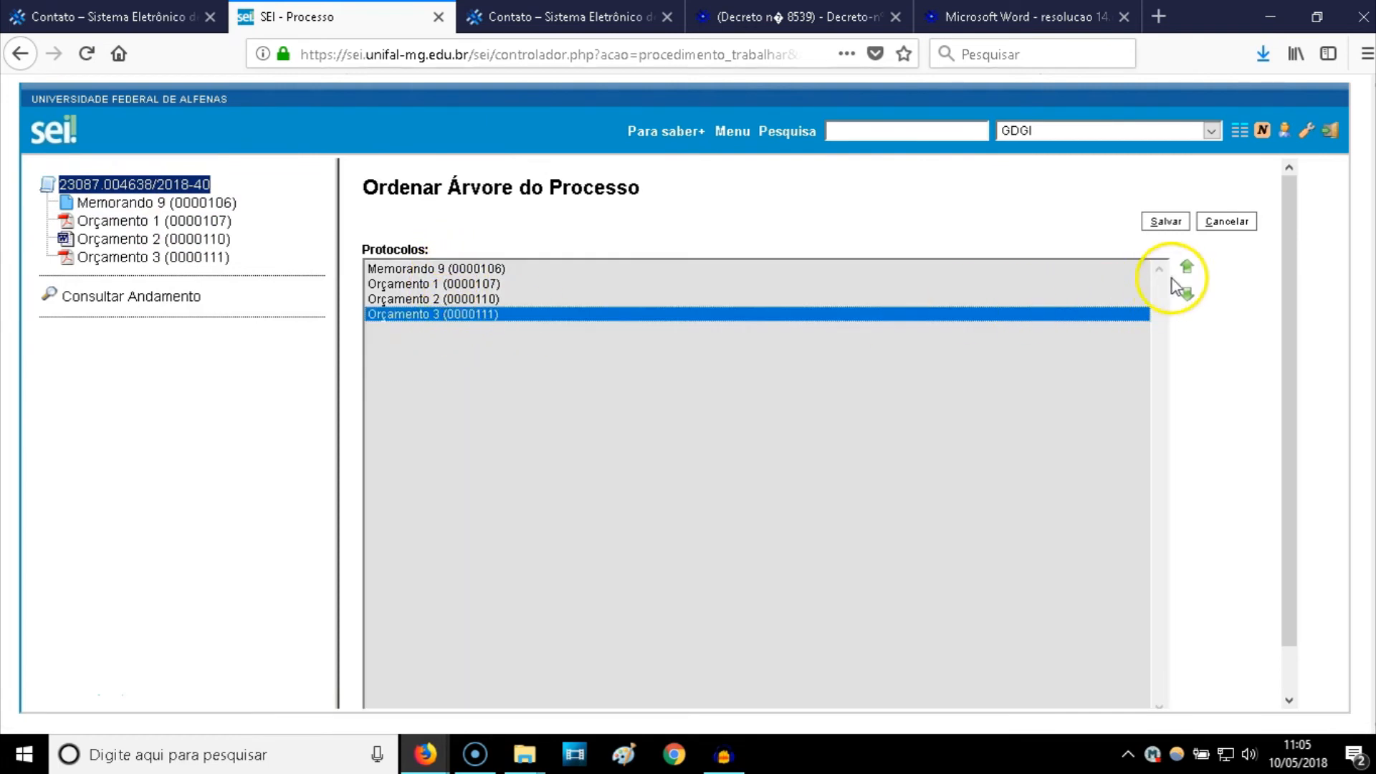
pyautogui.click(1186, 272)
pyautogui.click(1185, 274)
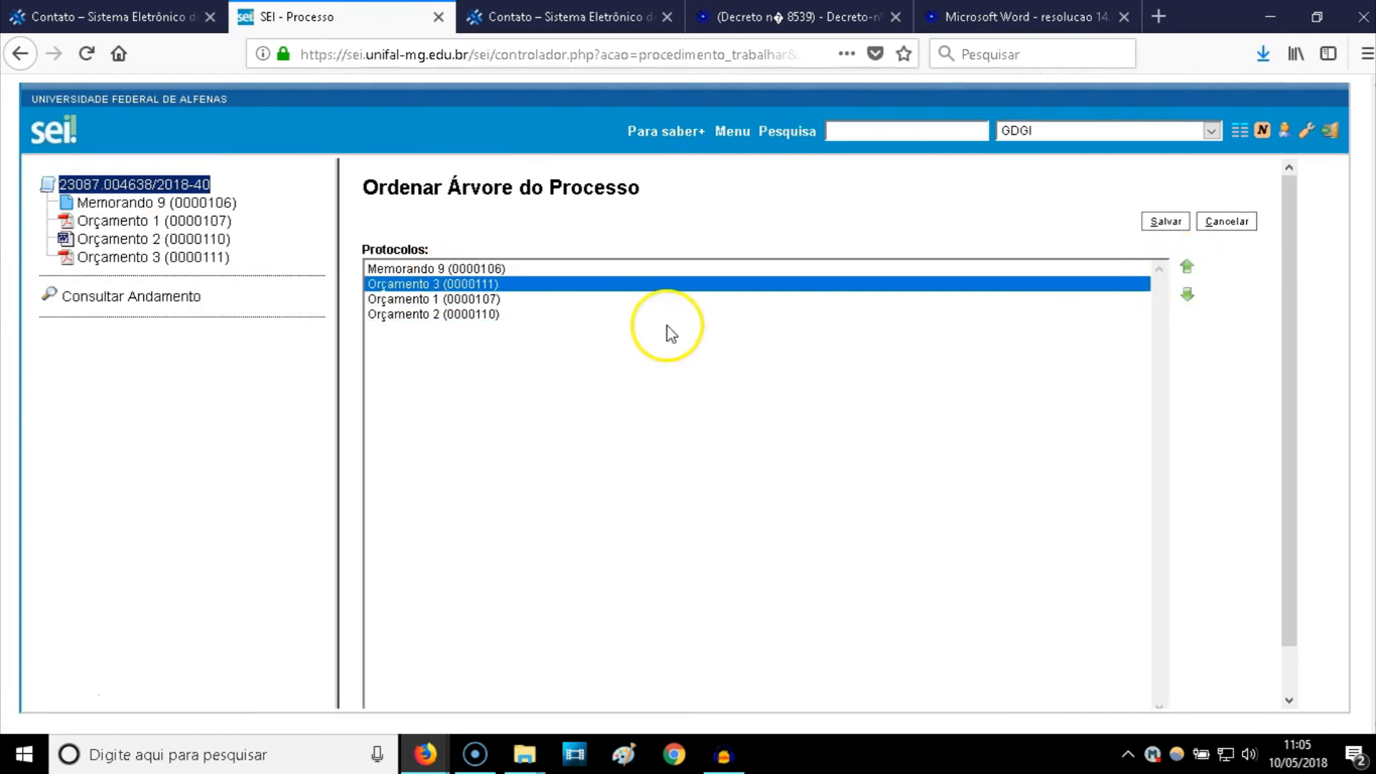
pyautogui.click(477, 315)
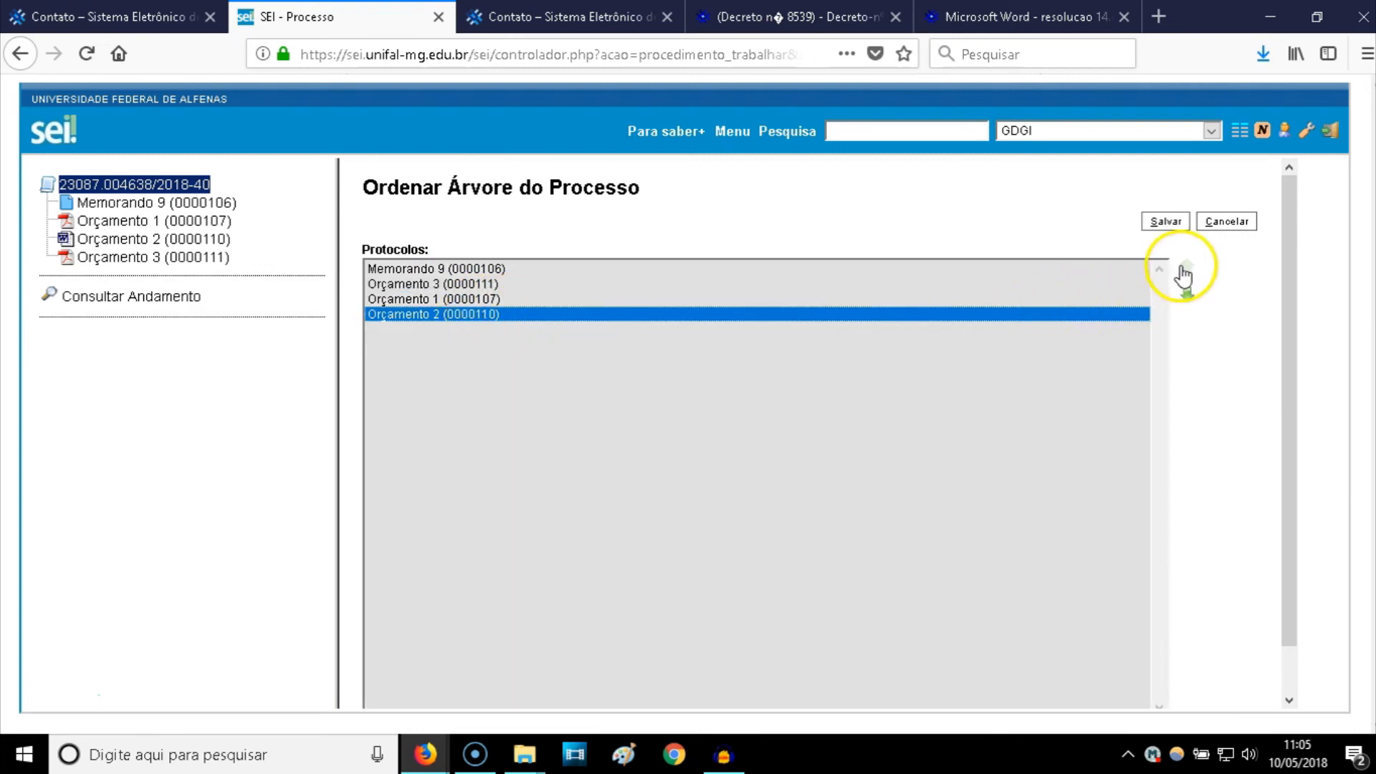
pyautogui.click(1186, 269)
pyautogui.click(1165, 222)
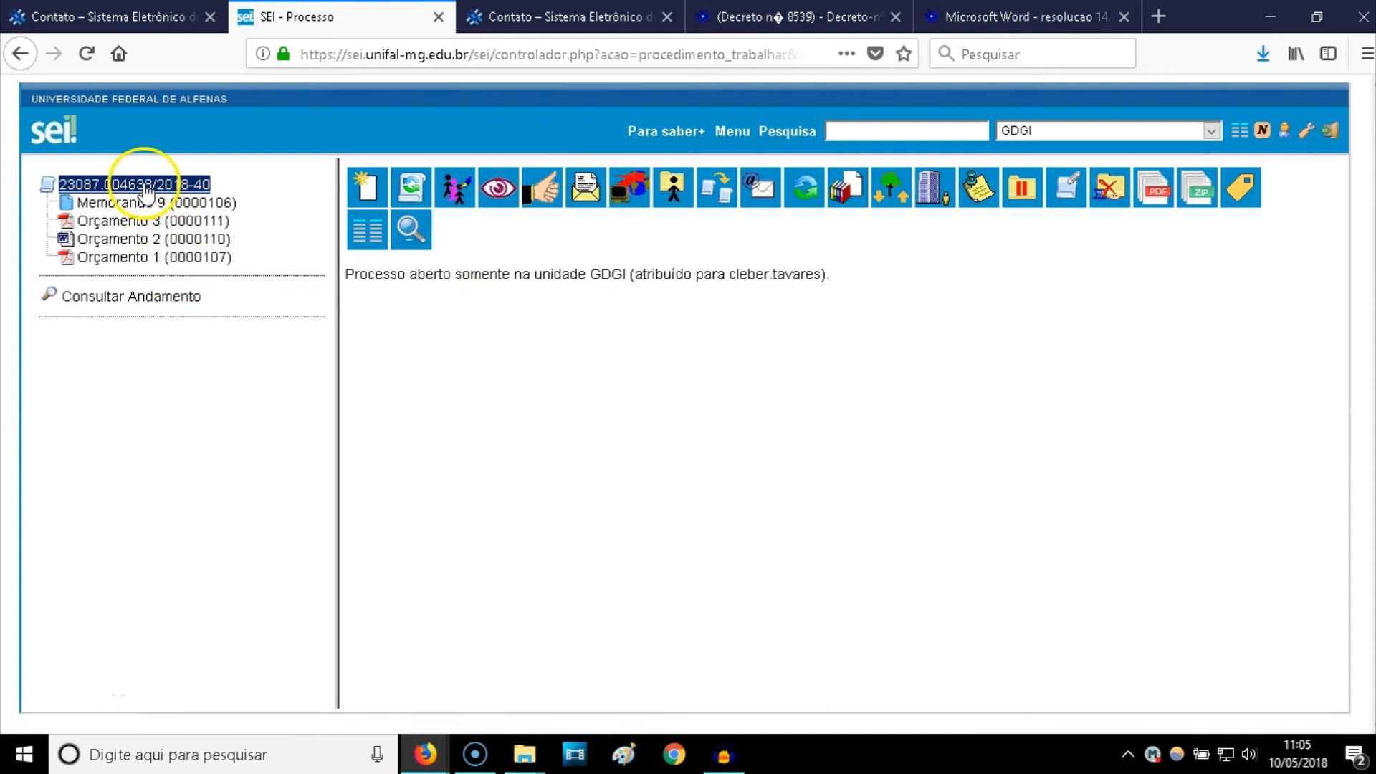
# - Restore the order Memorando 9, Orçamento 1, 2, 3, save it, and display Memorando 9
pyautogui.click(917, 178)
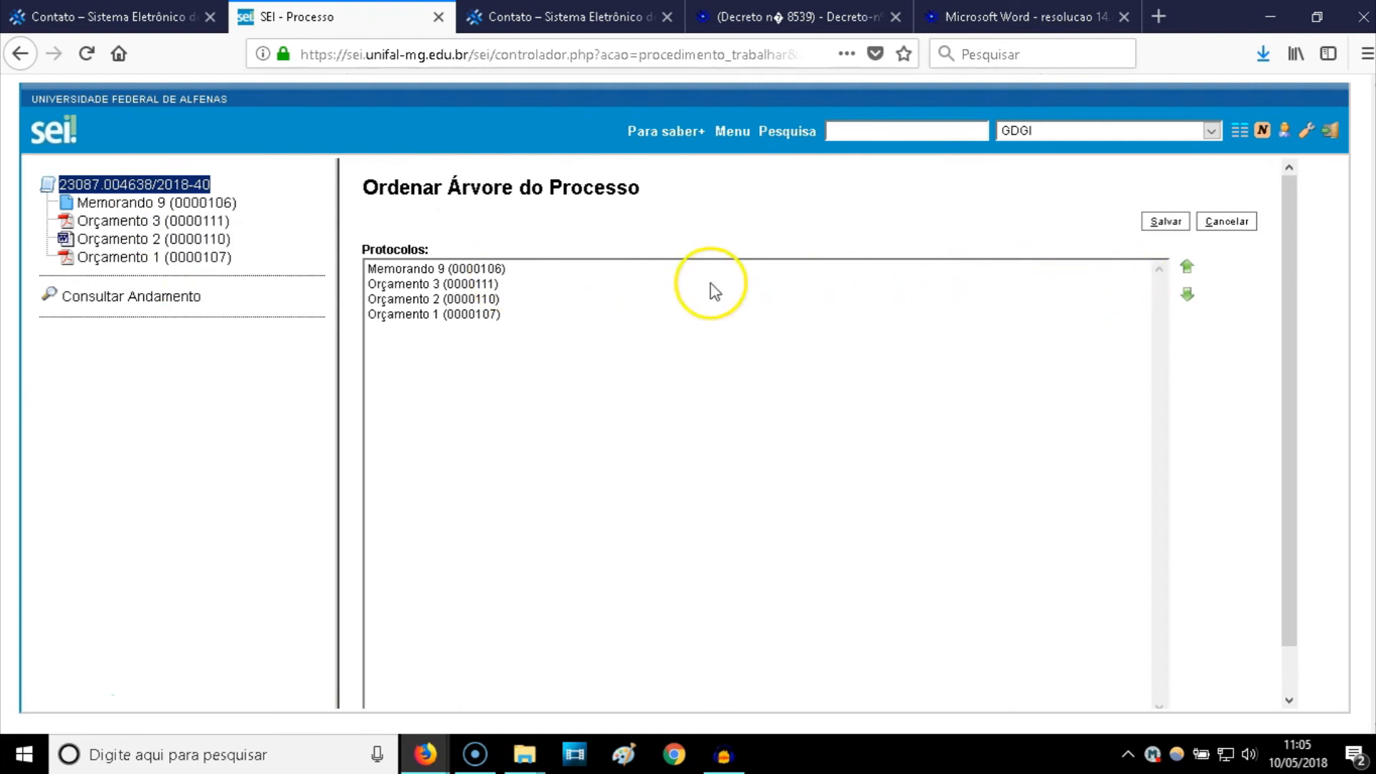
pyautogui.click(483, 285)
pyautogui.click(1186, 294)
pyautogui.click(1187, 294)
pyautogui.click(492, 284)
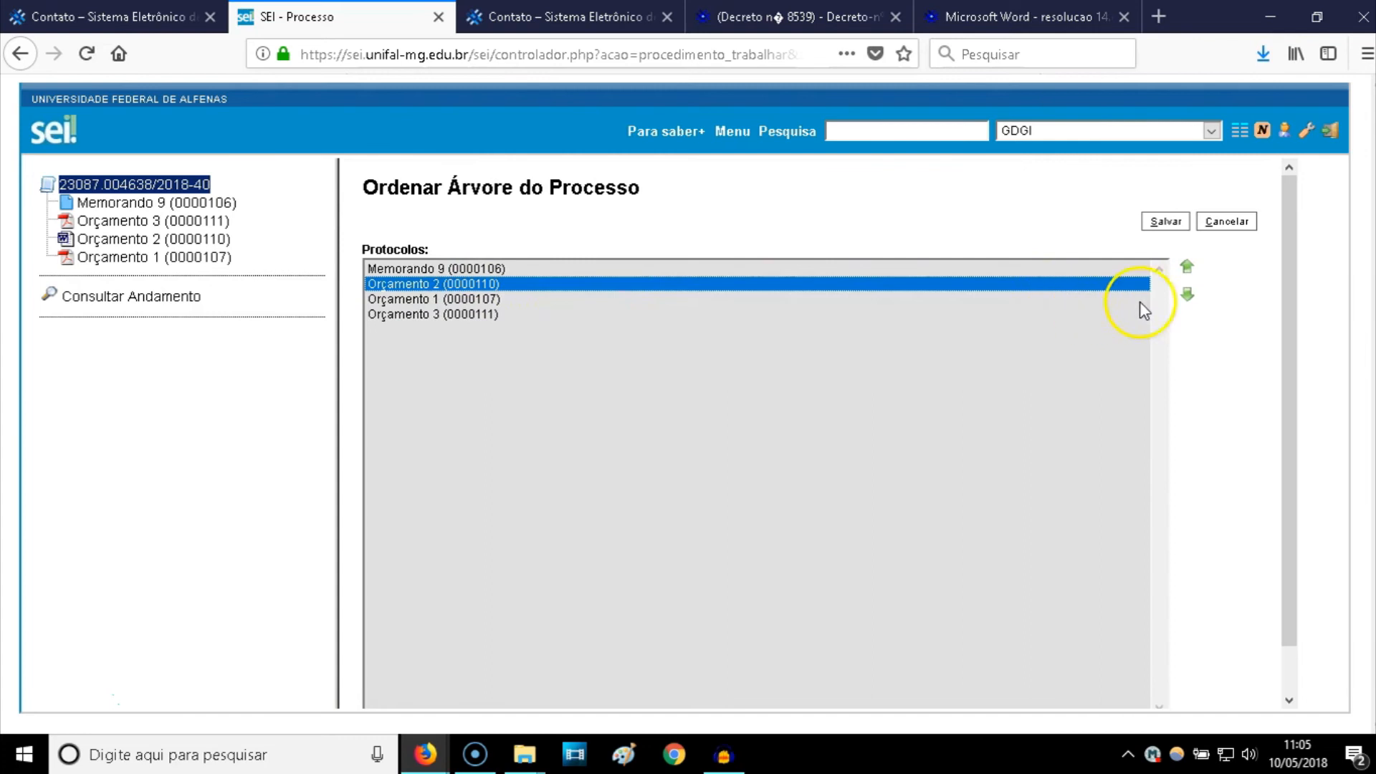
pyautogui.click(1187, 296)
pyautogui.click(1166, 222)
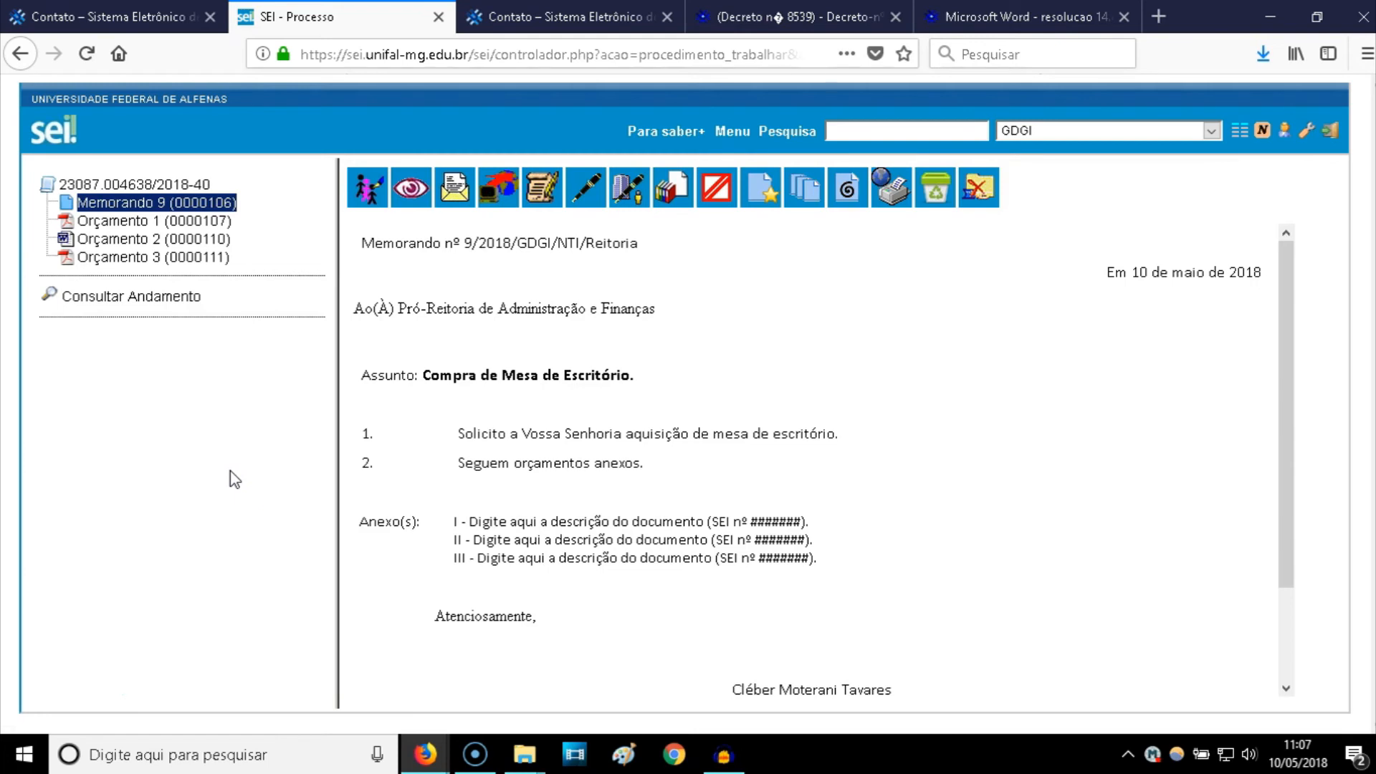
pyautogui.click(169, 208)
# - In the memo editor, replace annex line I's placeholder with 'Orçamento 1' and copy it into line II
pyautogui.click(541, 188)
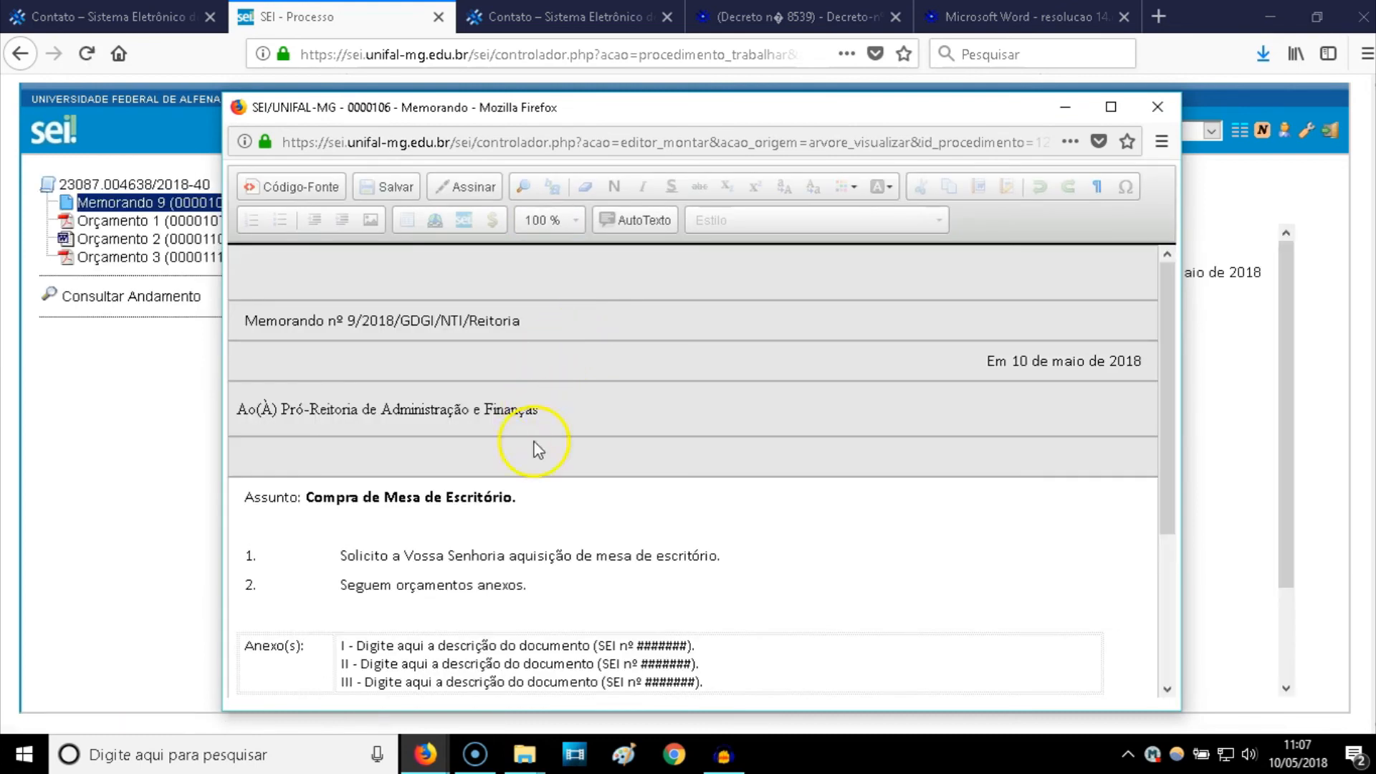
pyautogui.scroll(-1, 535, 554)
pyautogui.scroll(-1, 535, 554)
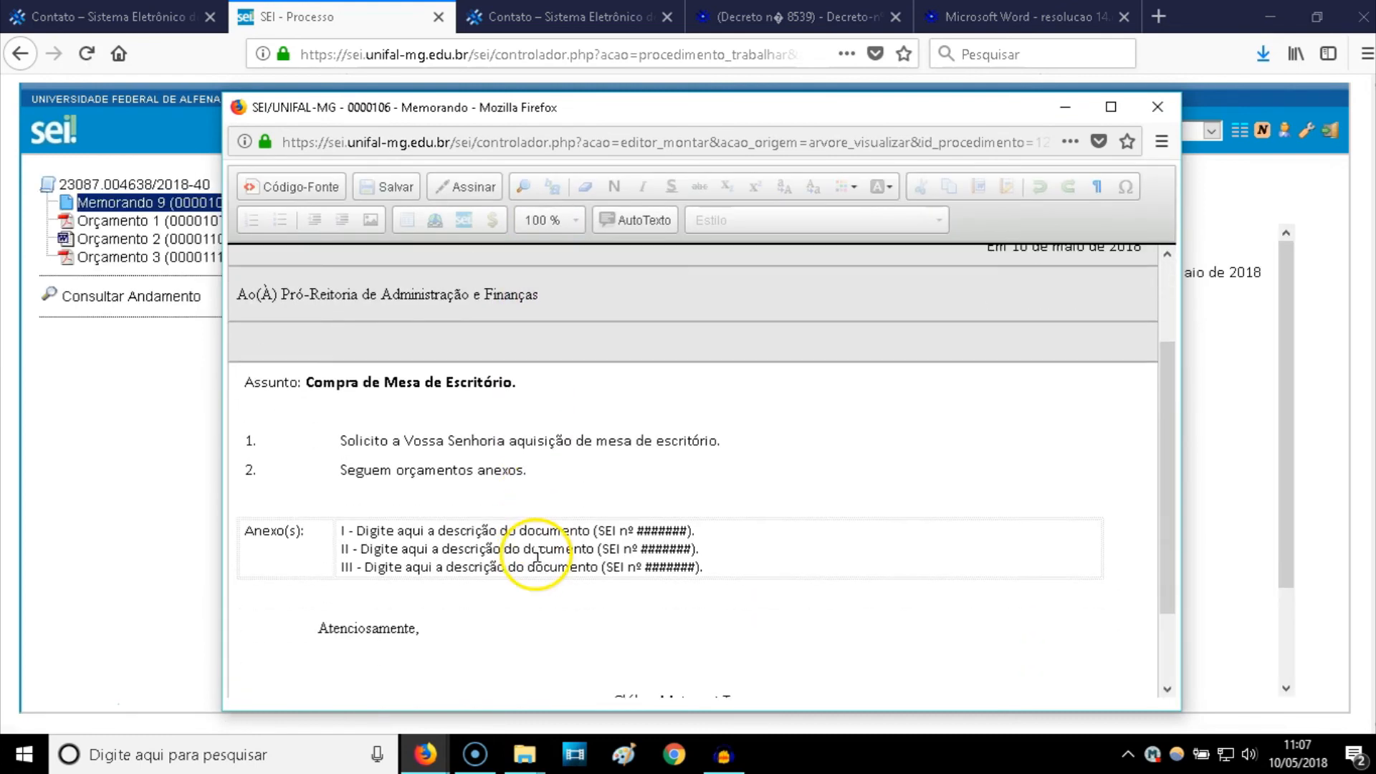
pyautogui.click(359, 534)
pyautogui.moveTo(358, 534); pyautogui.dragTo(589, 534)
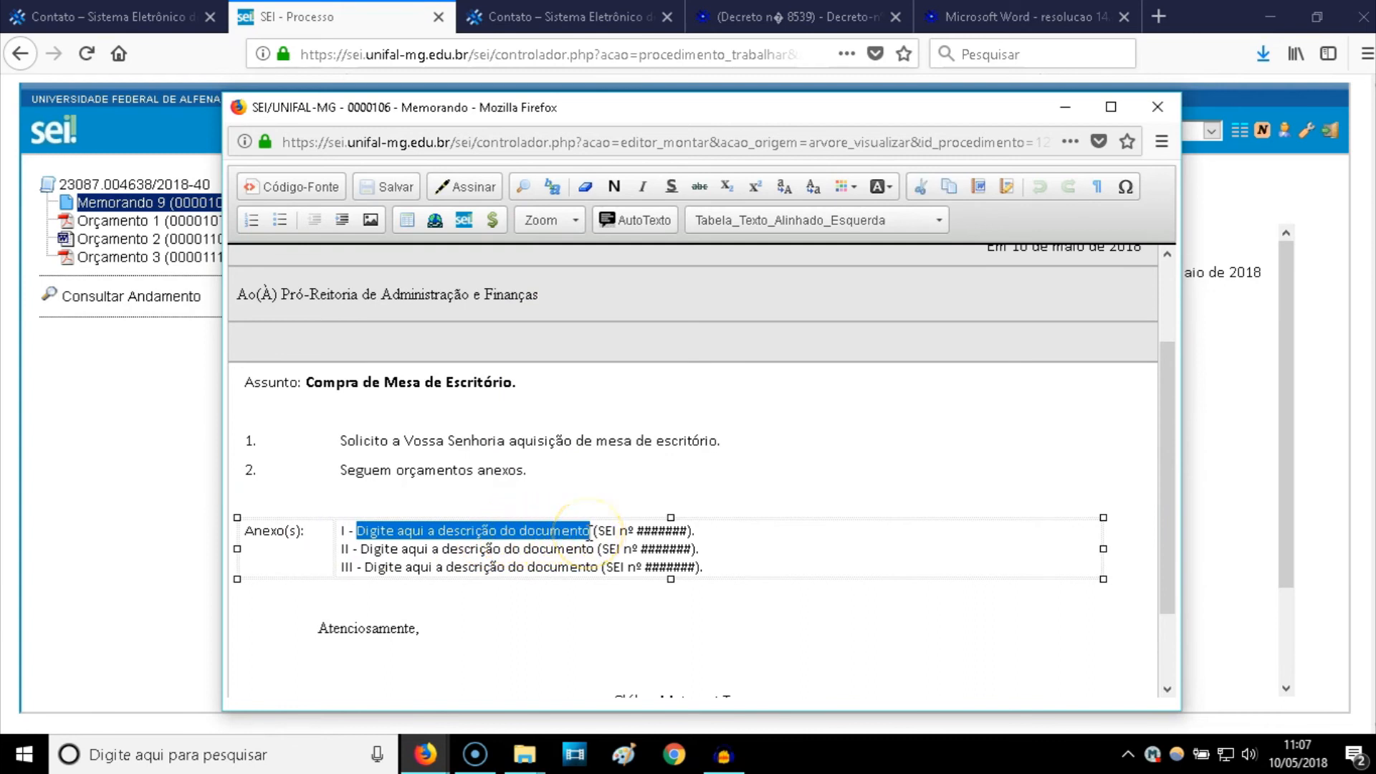
pyautogui.write('Orçam')
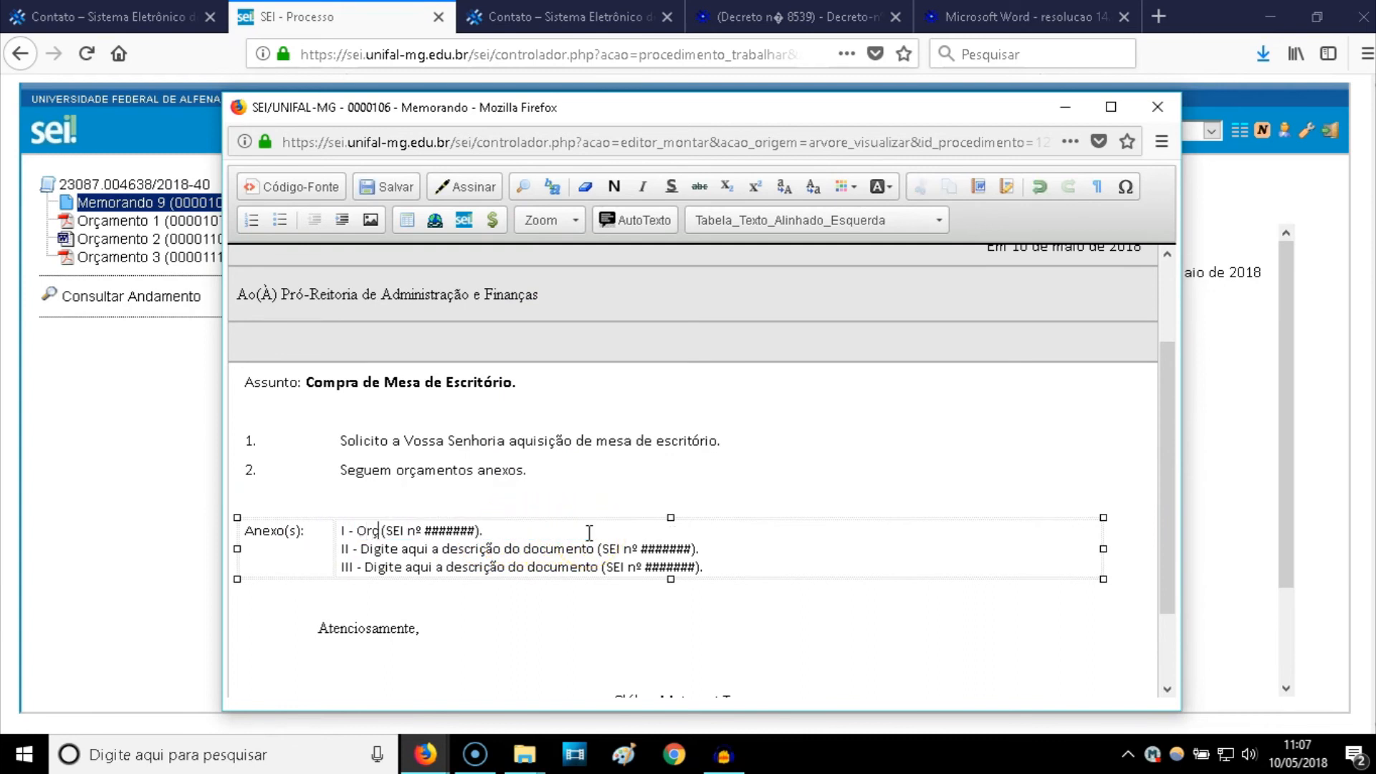
pyautogui.write('ento ')
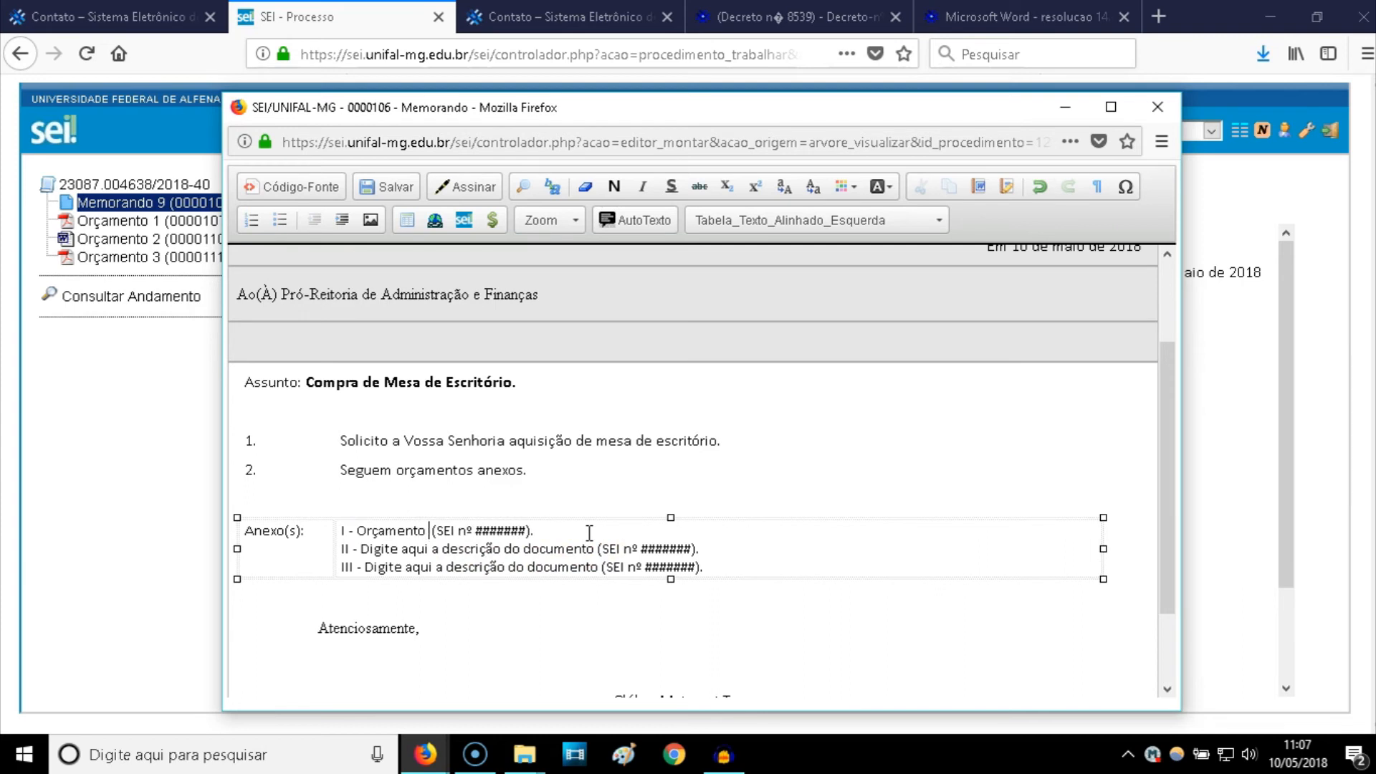
pyautogui.write('1')
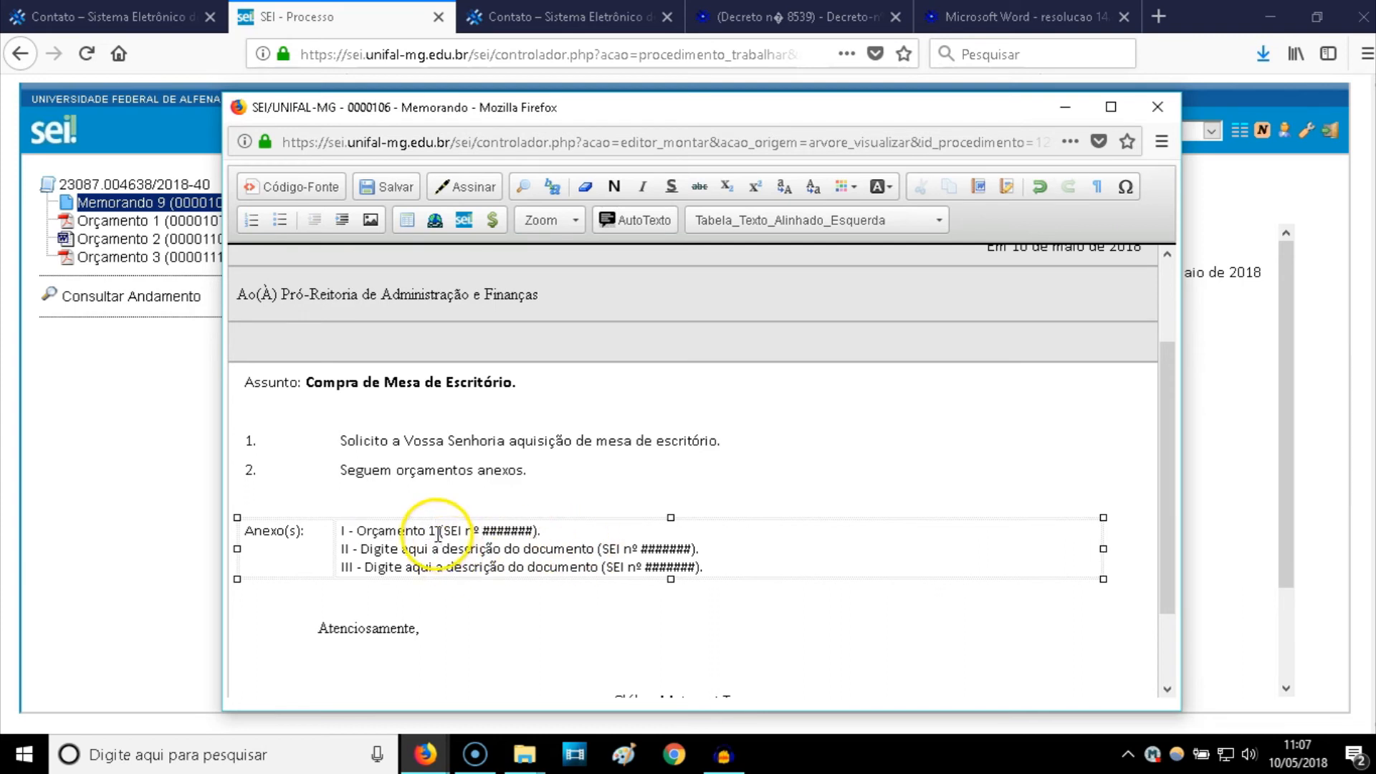
pyautogui.moveTo(437, 532); pyautogui.dragTo(593, 548)
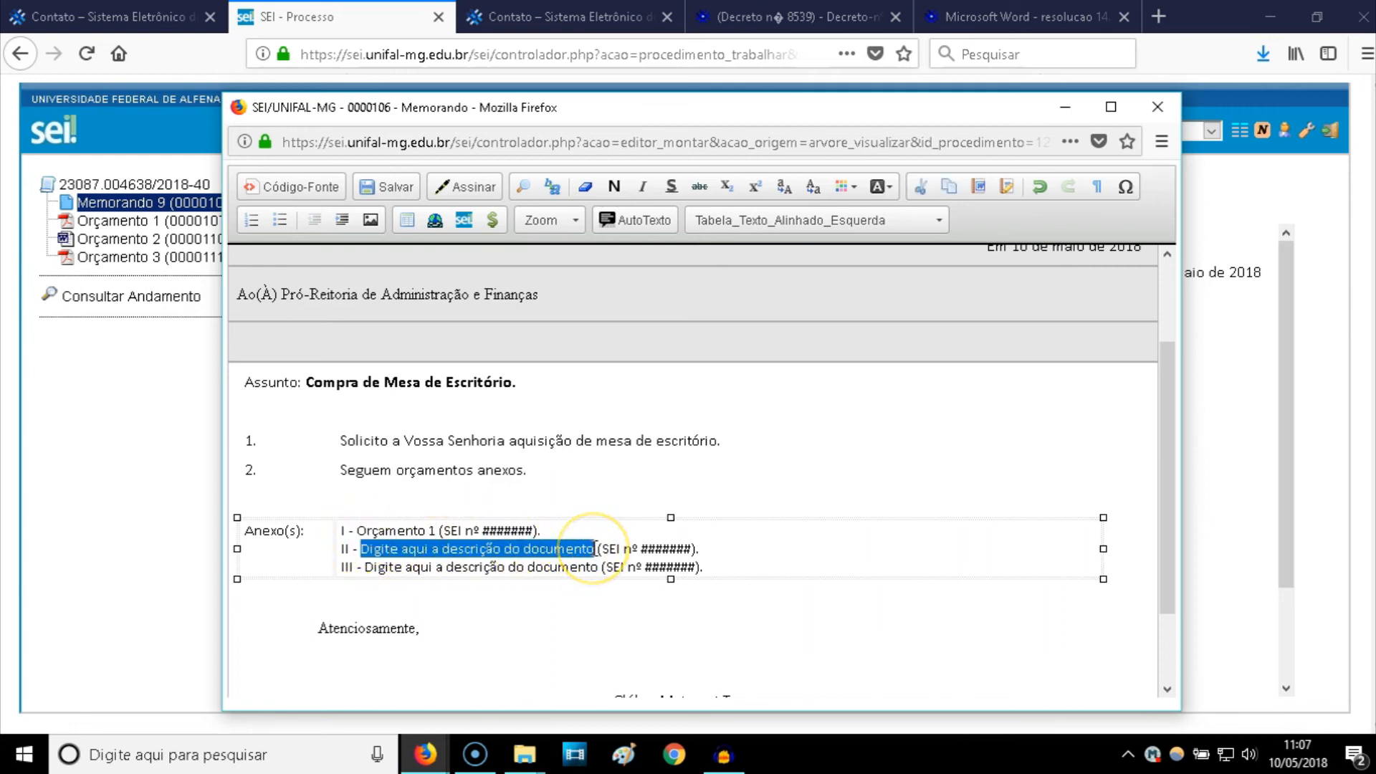
pyautogui.write('Orçamento 1')
# - Make annex lines II and III read 'Orçamento 2' and 'Orçamento 3', then save the memo
pyautogui.click(439, 550)
pyautogui.press('BackSpace')
pyautogui.write('2')
pyautogui.moveTo(365, 566); pyautogui.dragTo(594, 567)
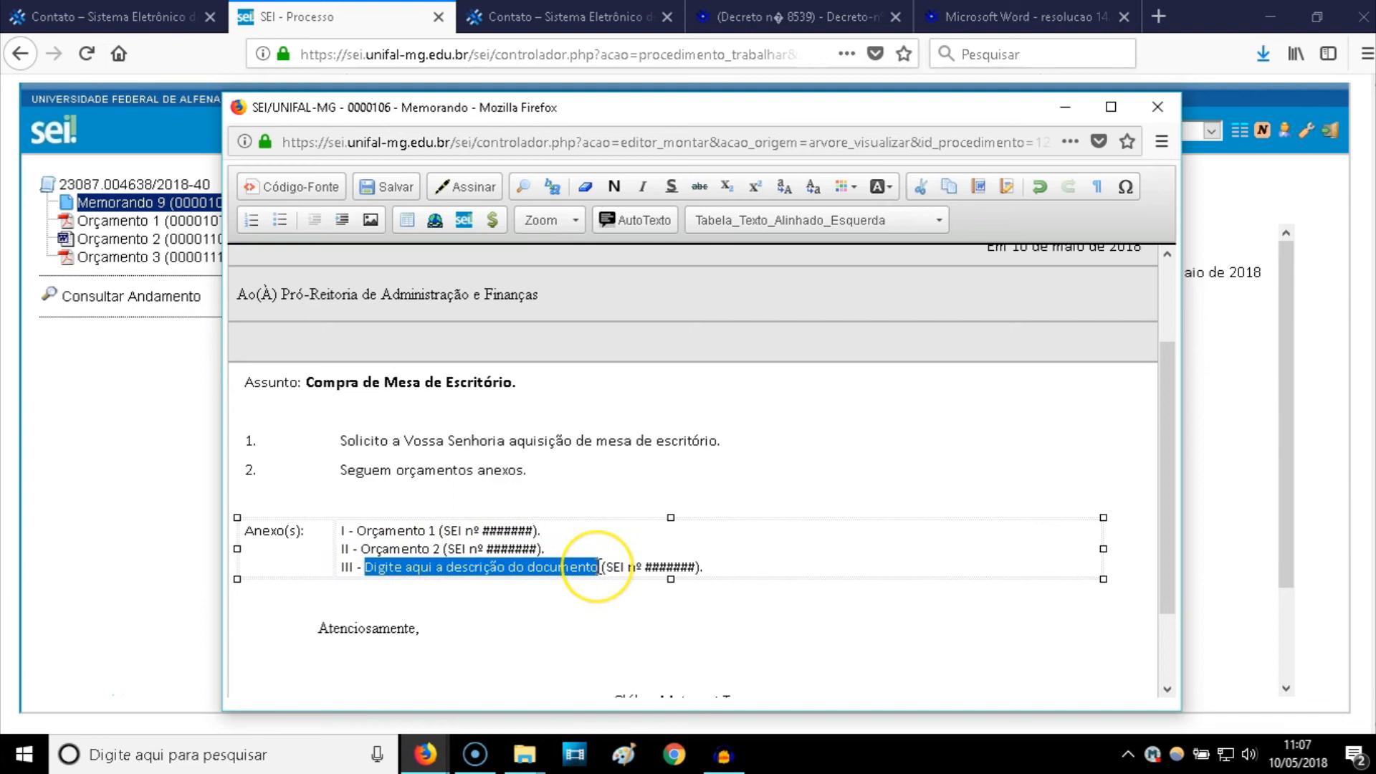
pyautogui.write('Orçamento 1')
pyautogui.press('BackSpace')
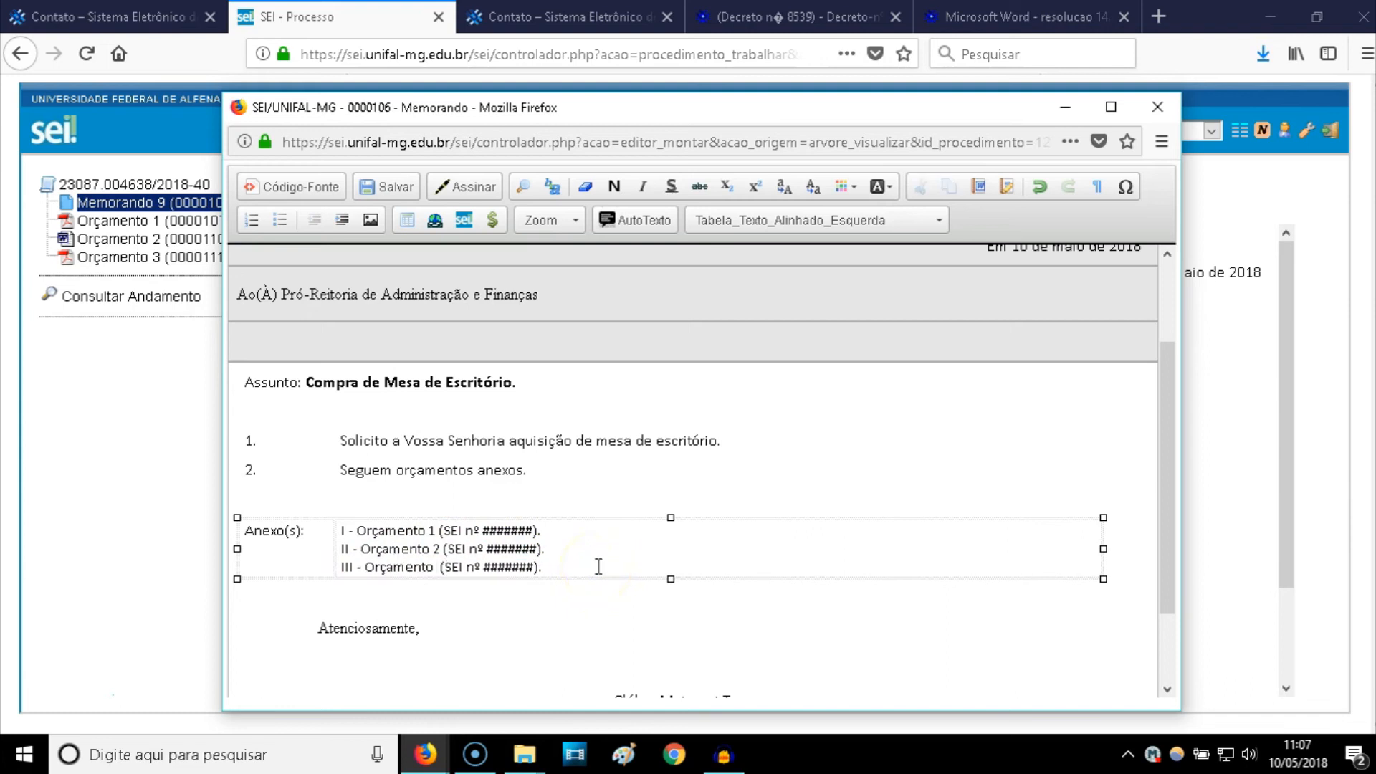
pyautogui.write('3')
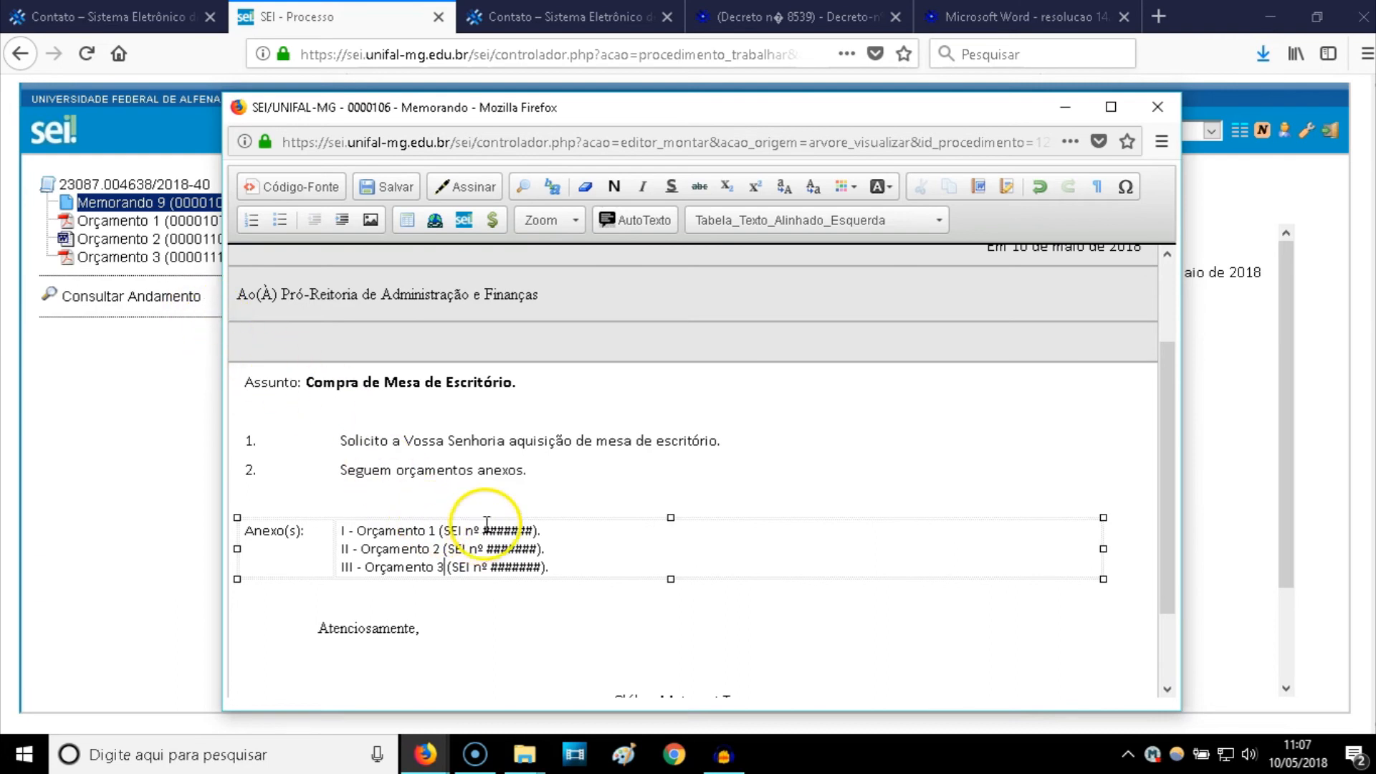
pyautogui.click(394, 189)
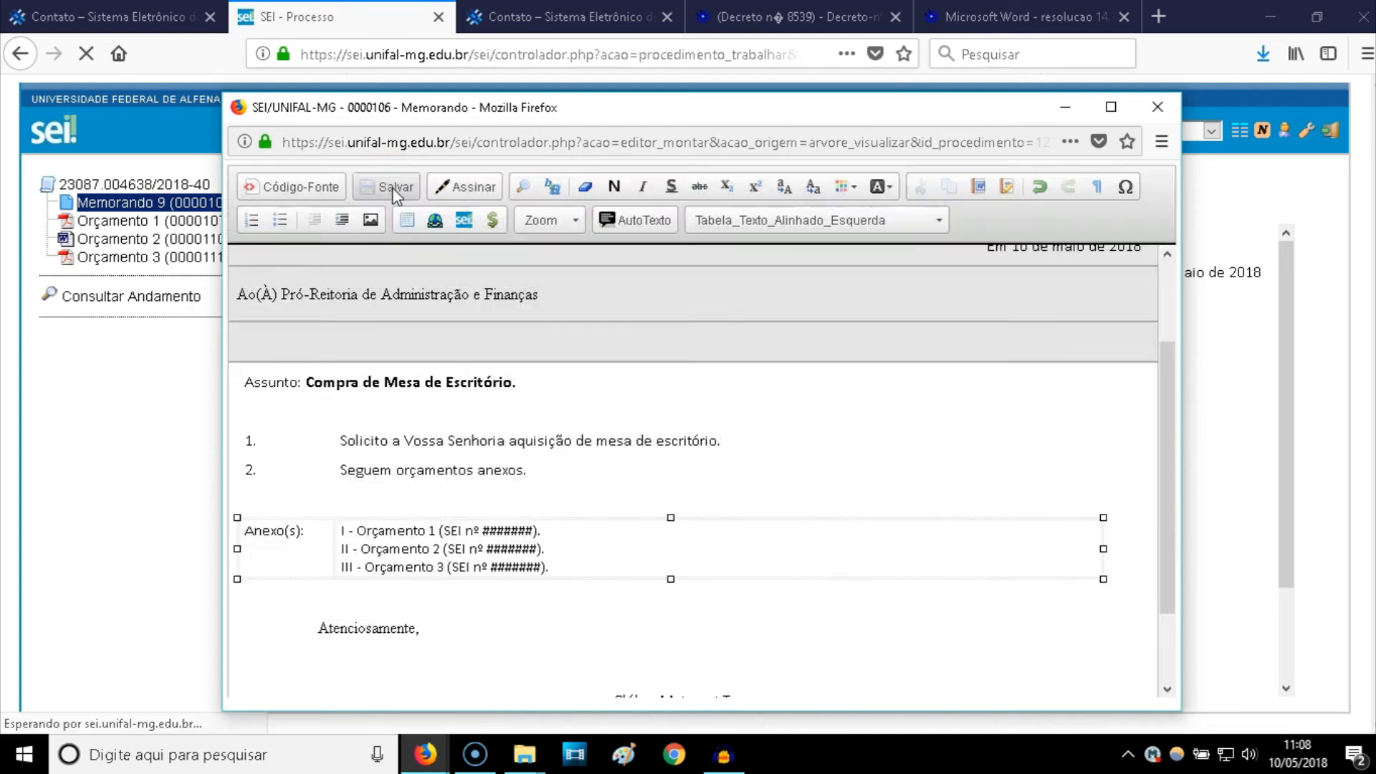
pyautogui.click(54, 701)
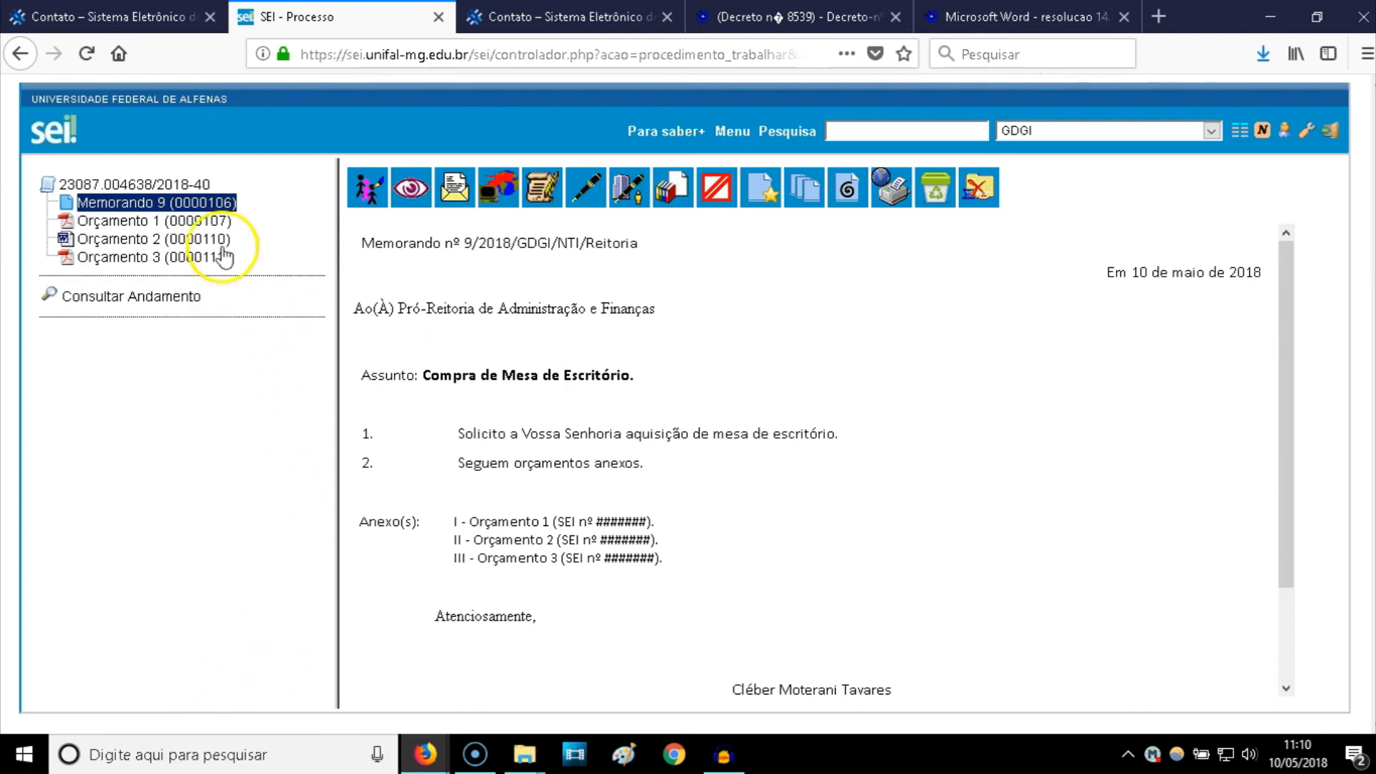
# - Create and save a new favourite-model group named 'Memorando de Compra GDGI'
pyautogui.click(149, 208)
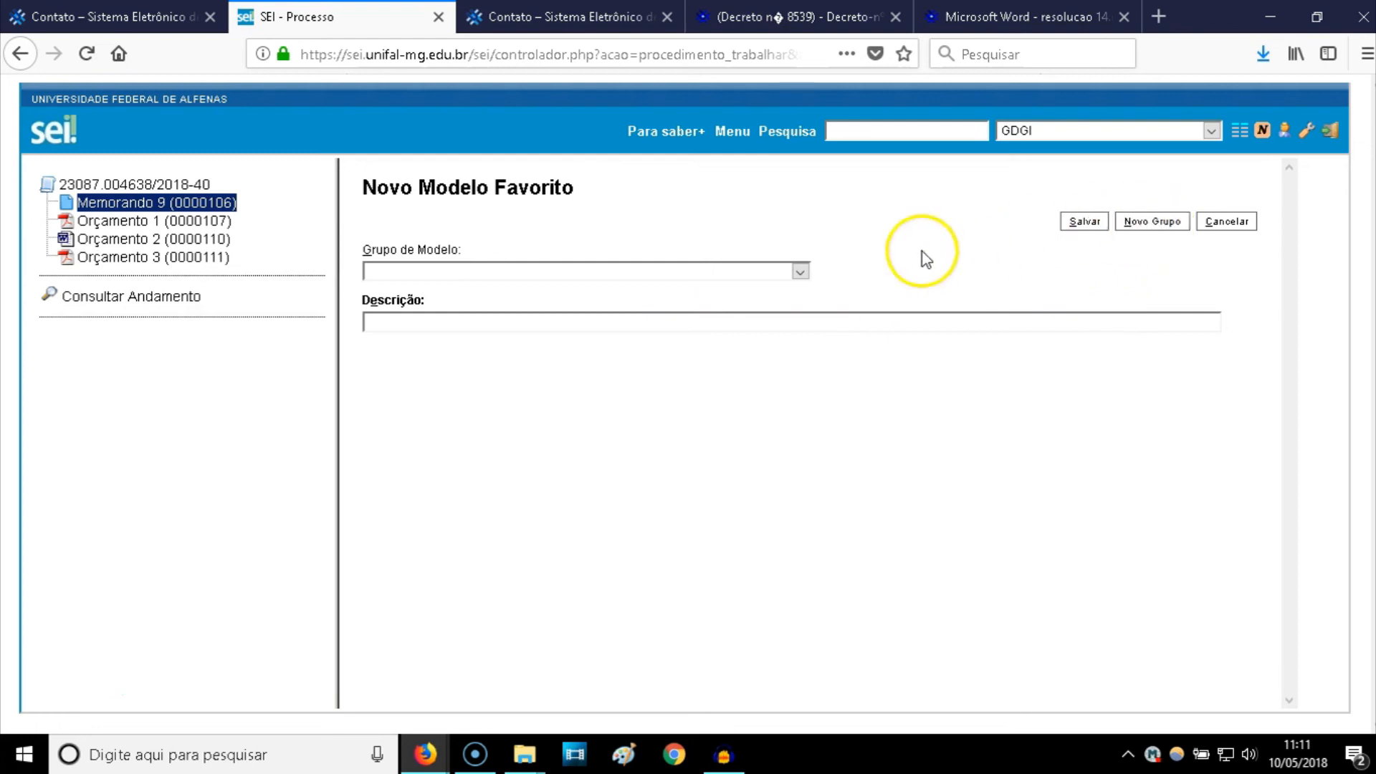
pyautogui.click(1150, 224)
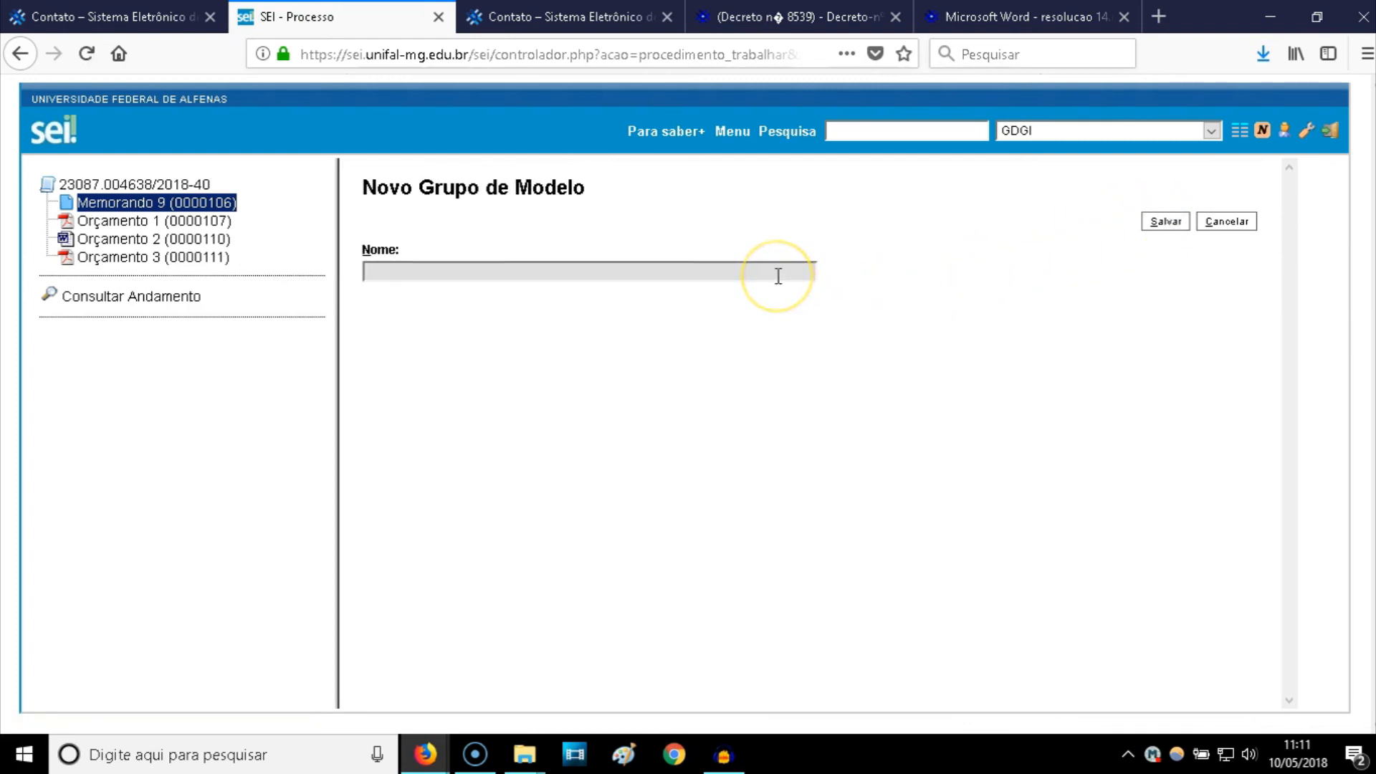
pyautogui.write('Memor')
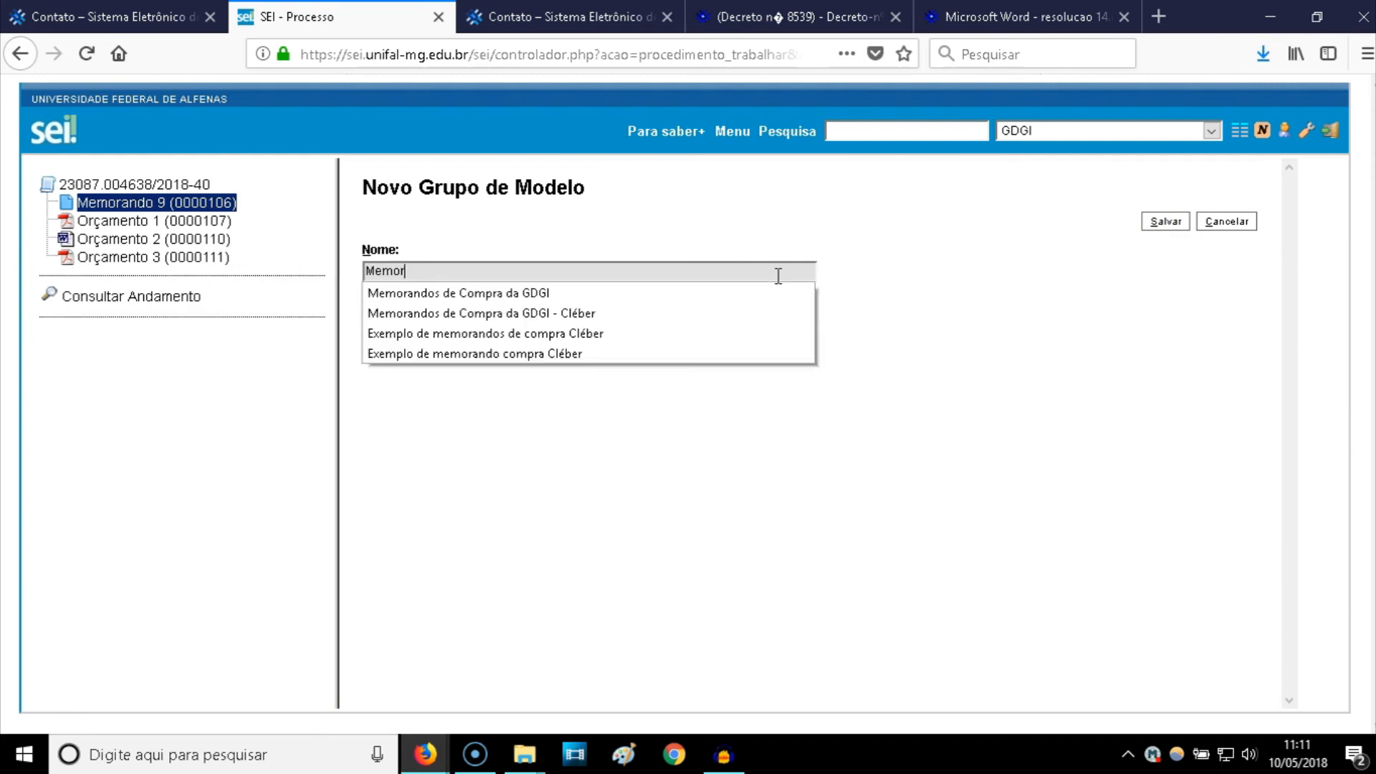
pyautogui.write('ando de ')
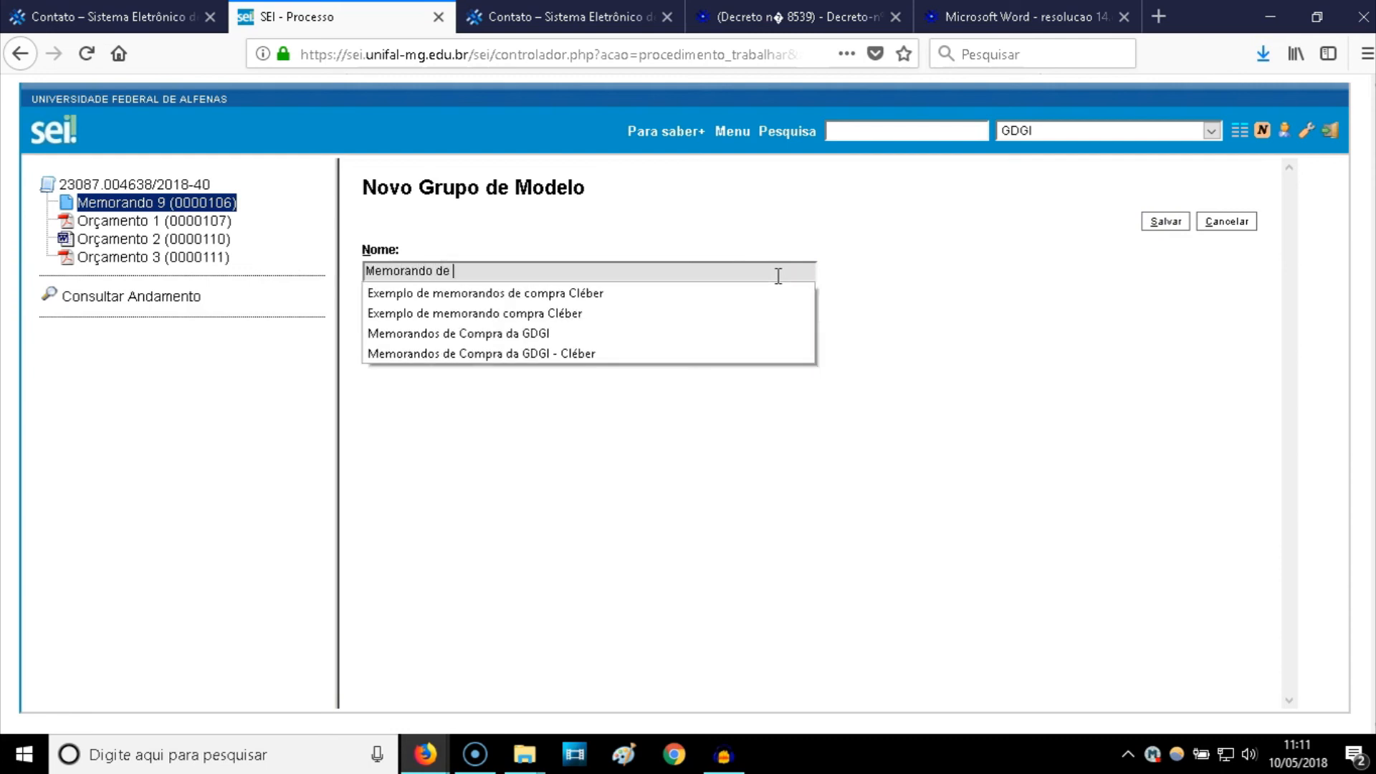
pyautogui.write('Compta')
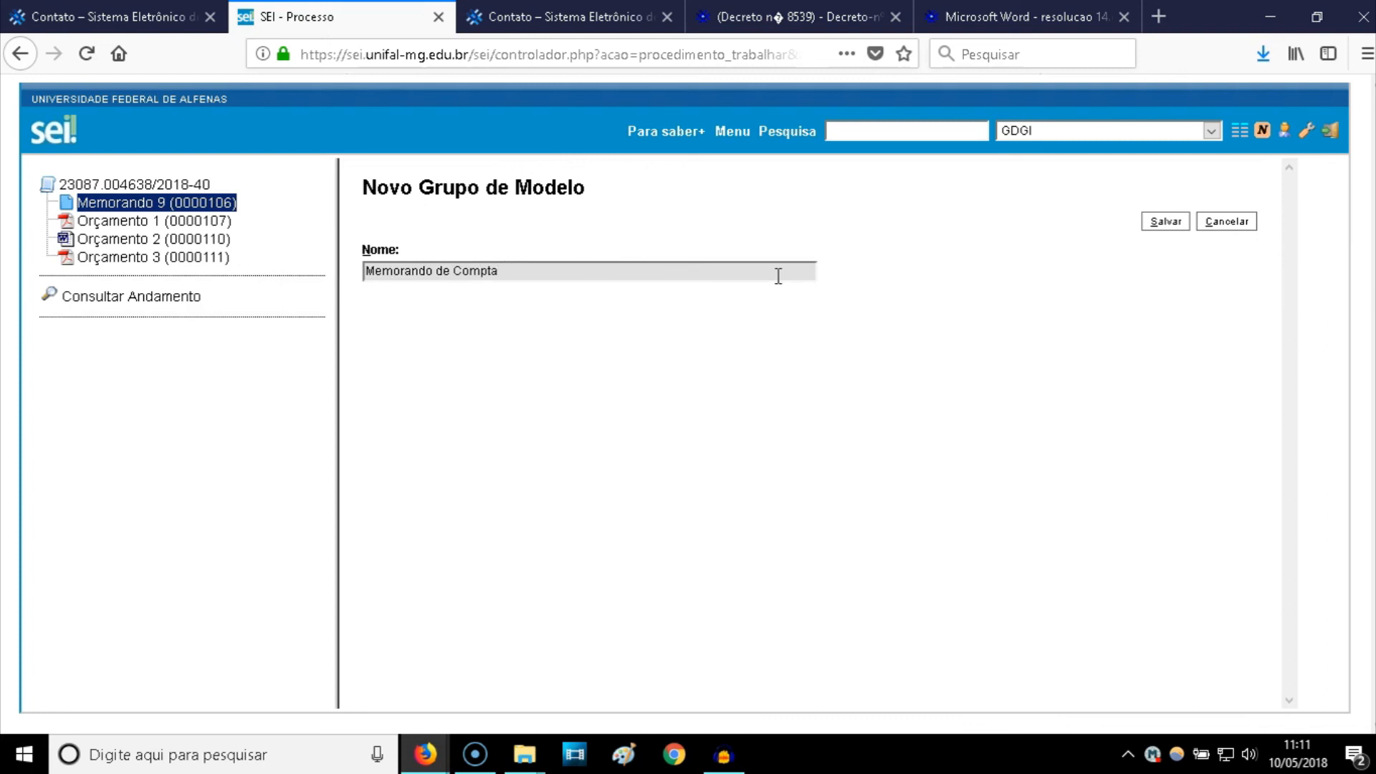
pyautogui.press('BackSpace')
pyautogui.press('BackSpace')
pyautogui.write('ra')
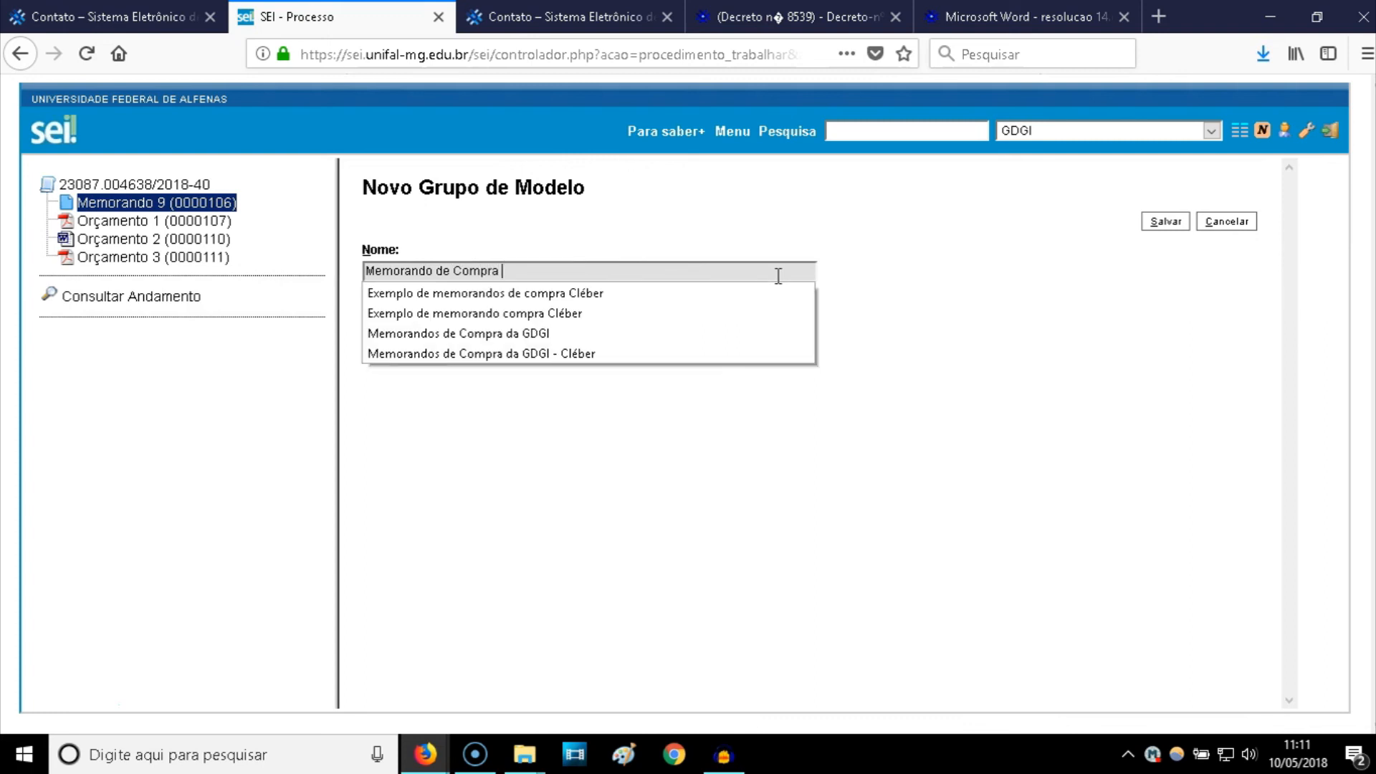
pyautogui.write(' GDGI')
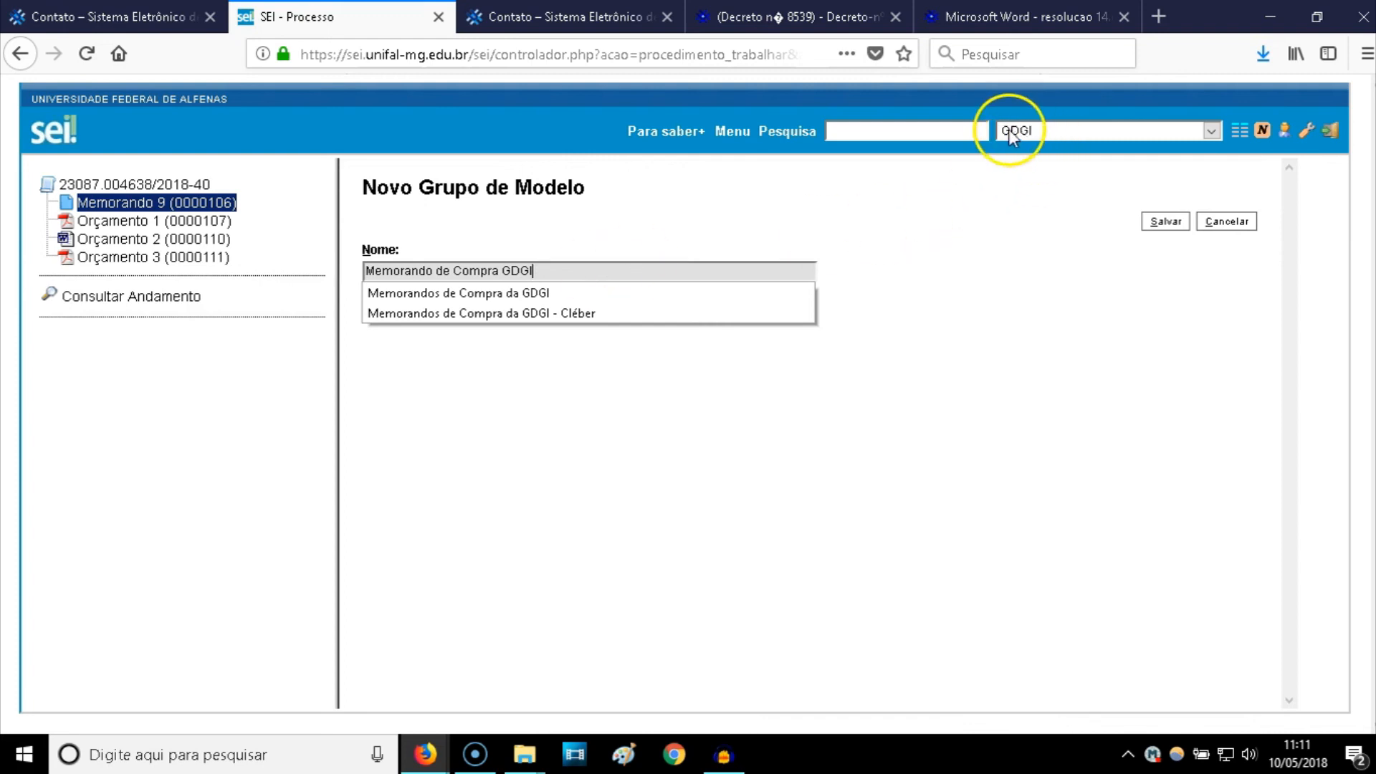
pyautogui.click(541, 271)
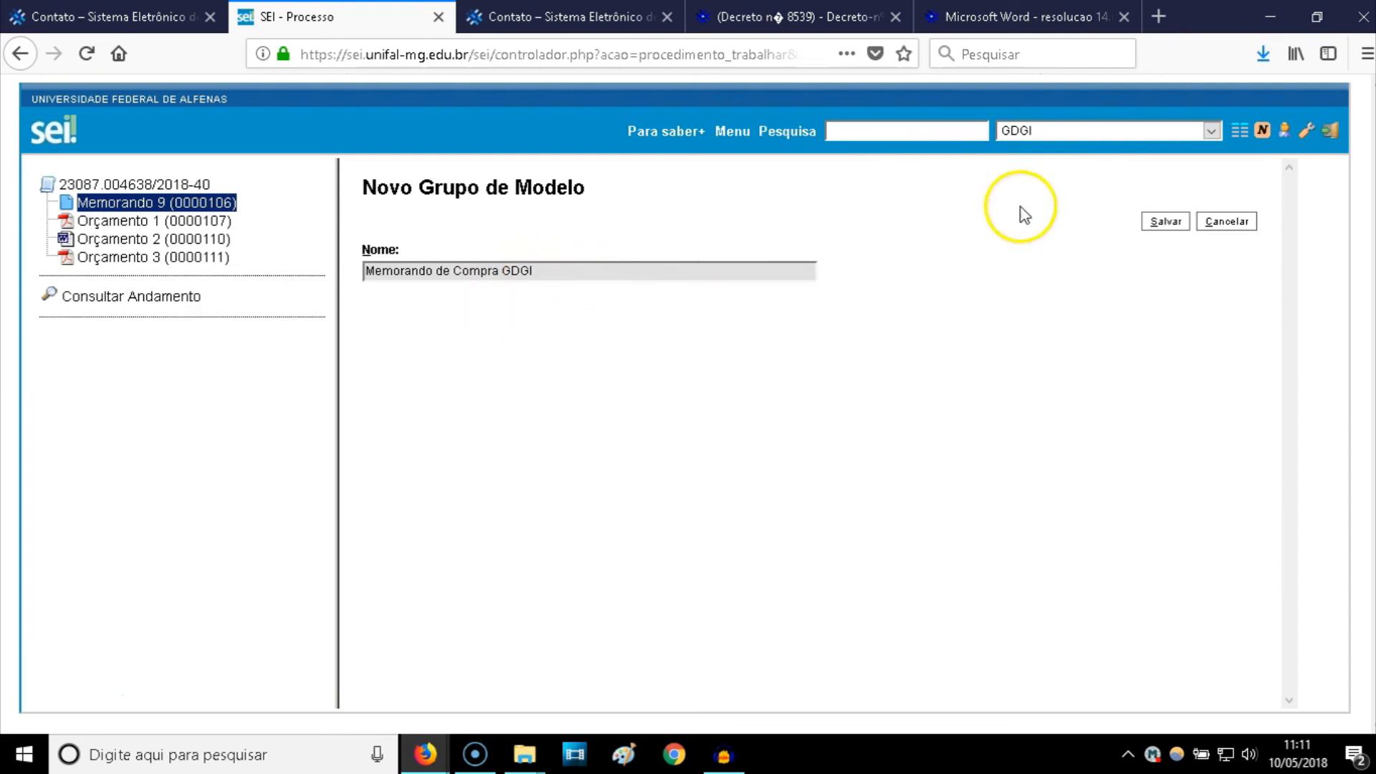
pyautogui.click(1161, 221)
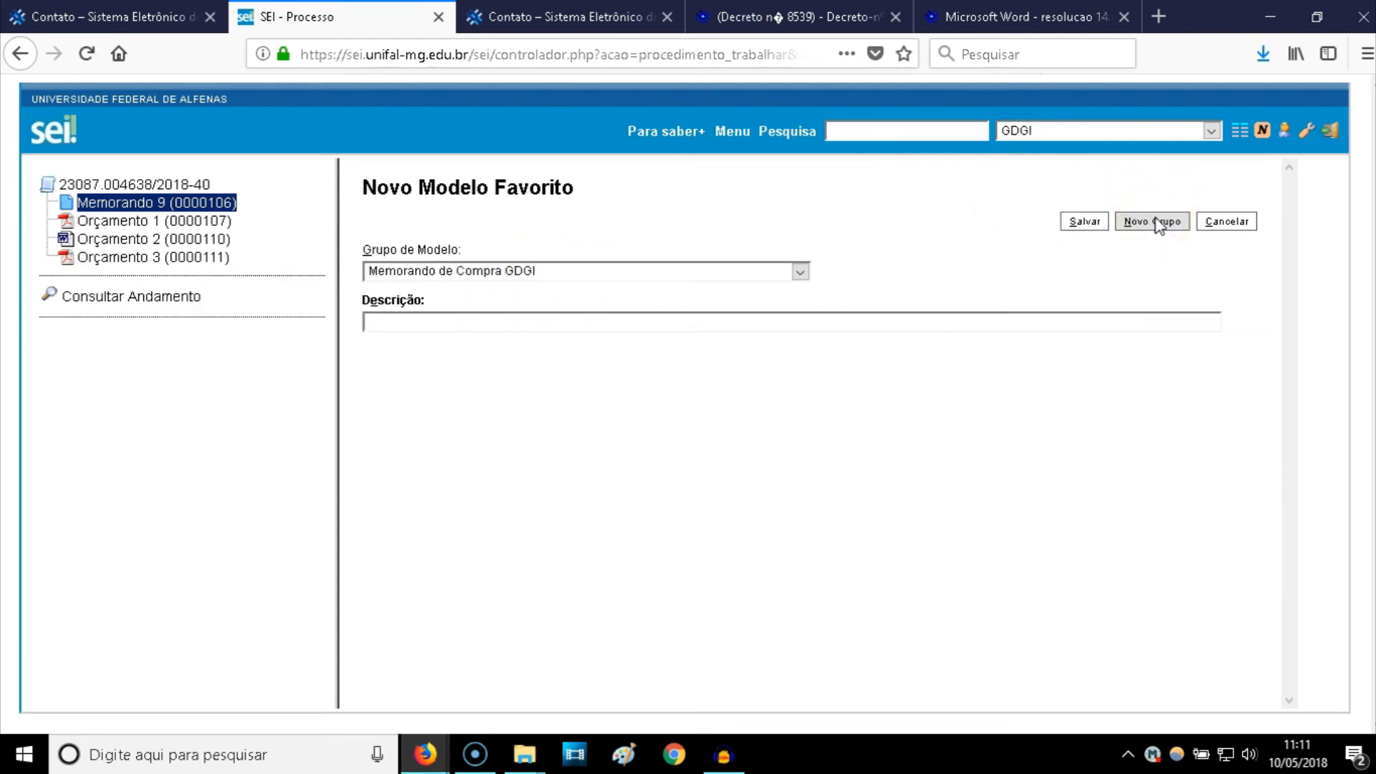
# - Give the favourite model the description 'Compra de mesa' and save it
pyautogui.click(823, 321)
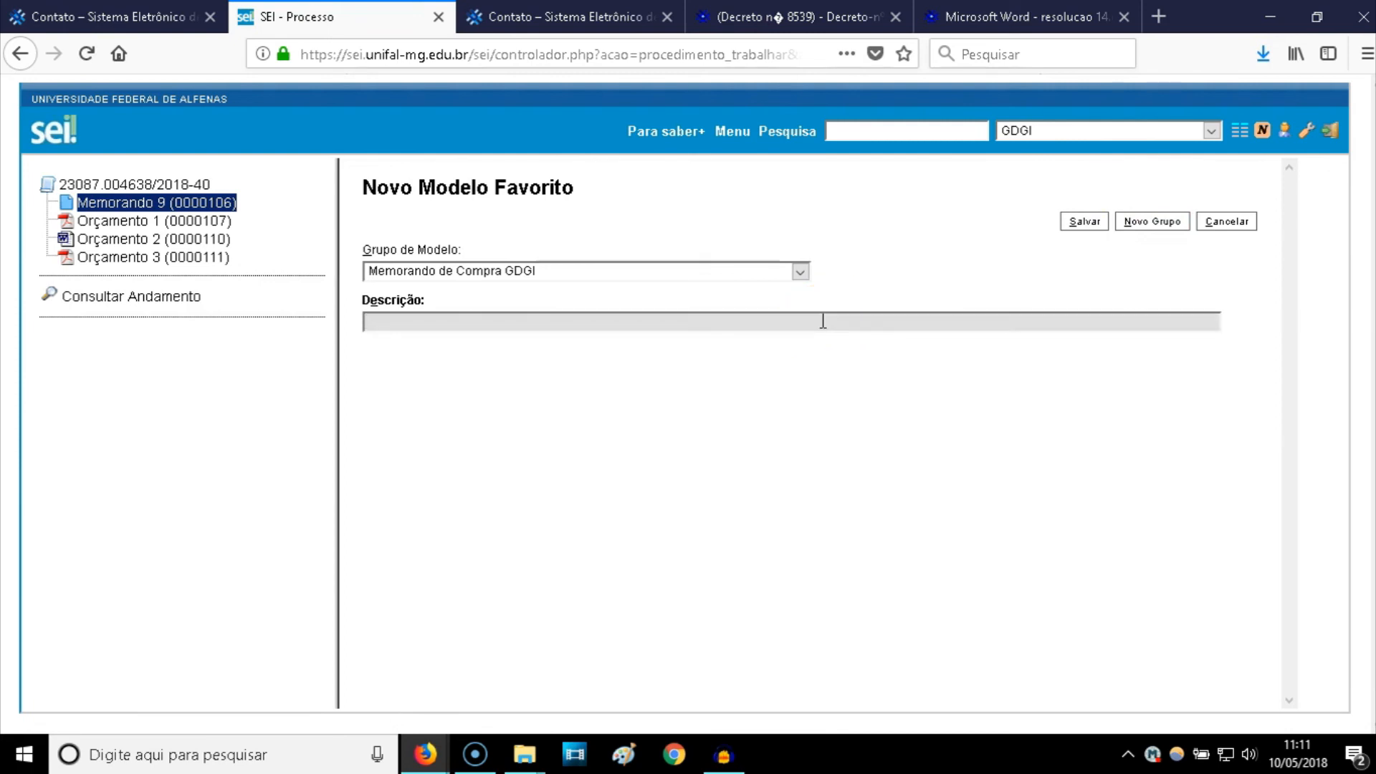
pyautogui.write('M')
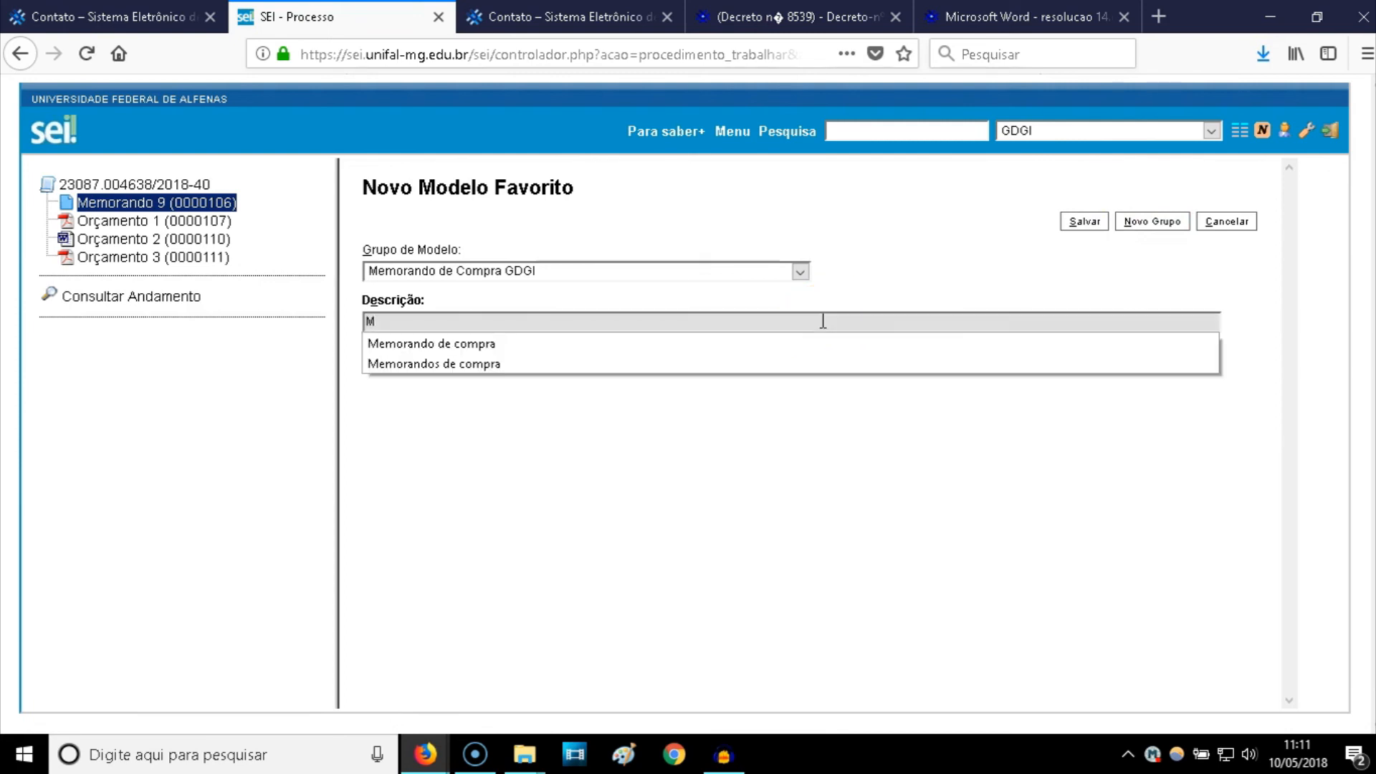
pyautogui.press('BackSpace')
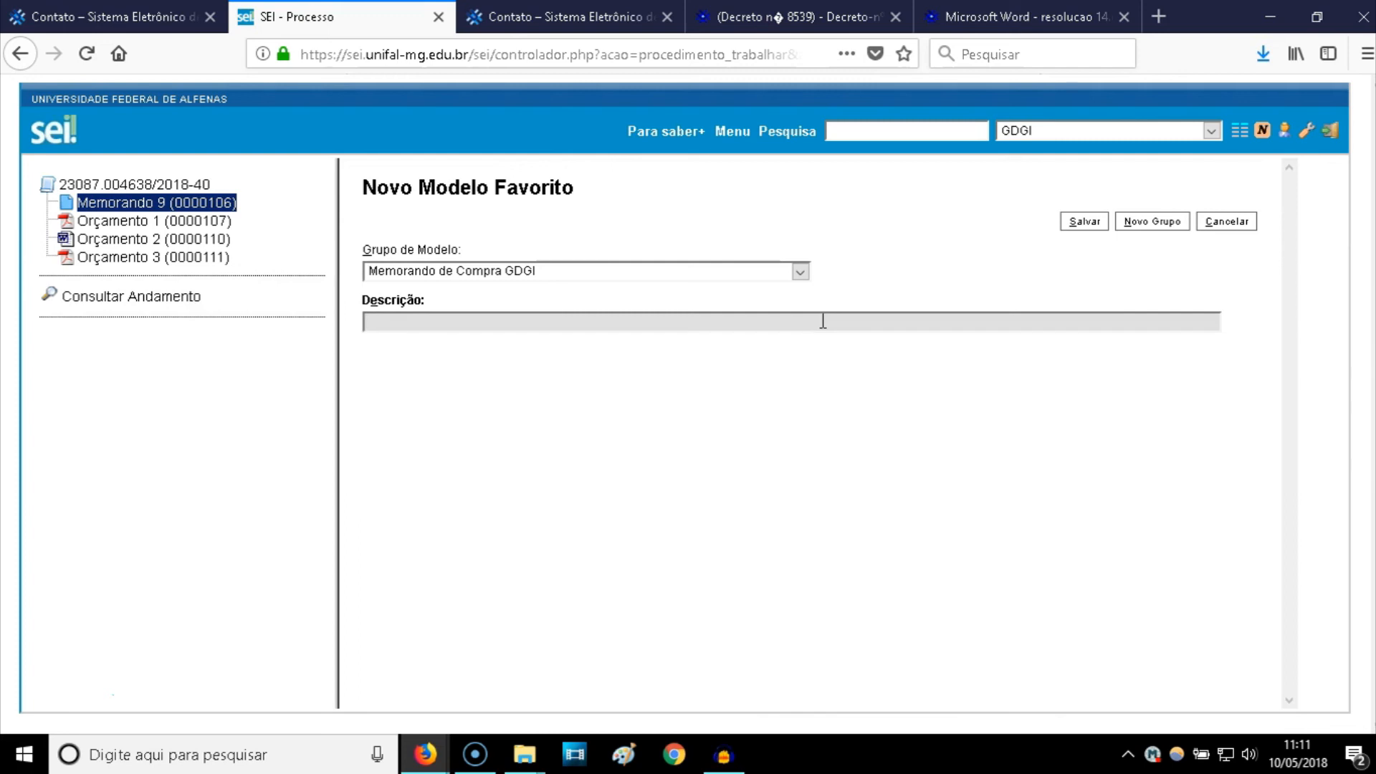
pyautogui.write('Compra de mesa')
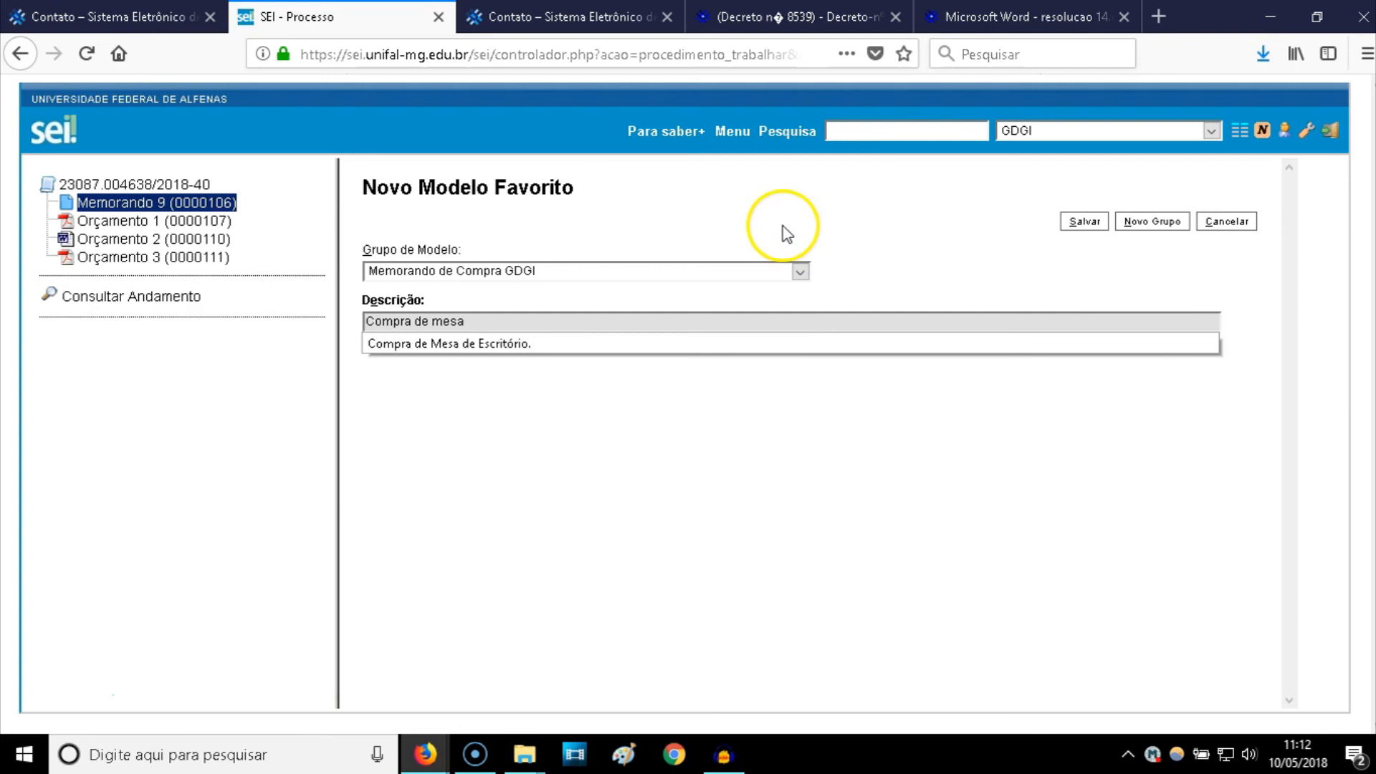
pyautogui.click(1084, 222)
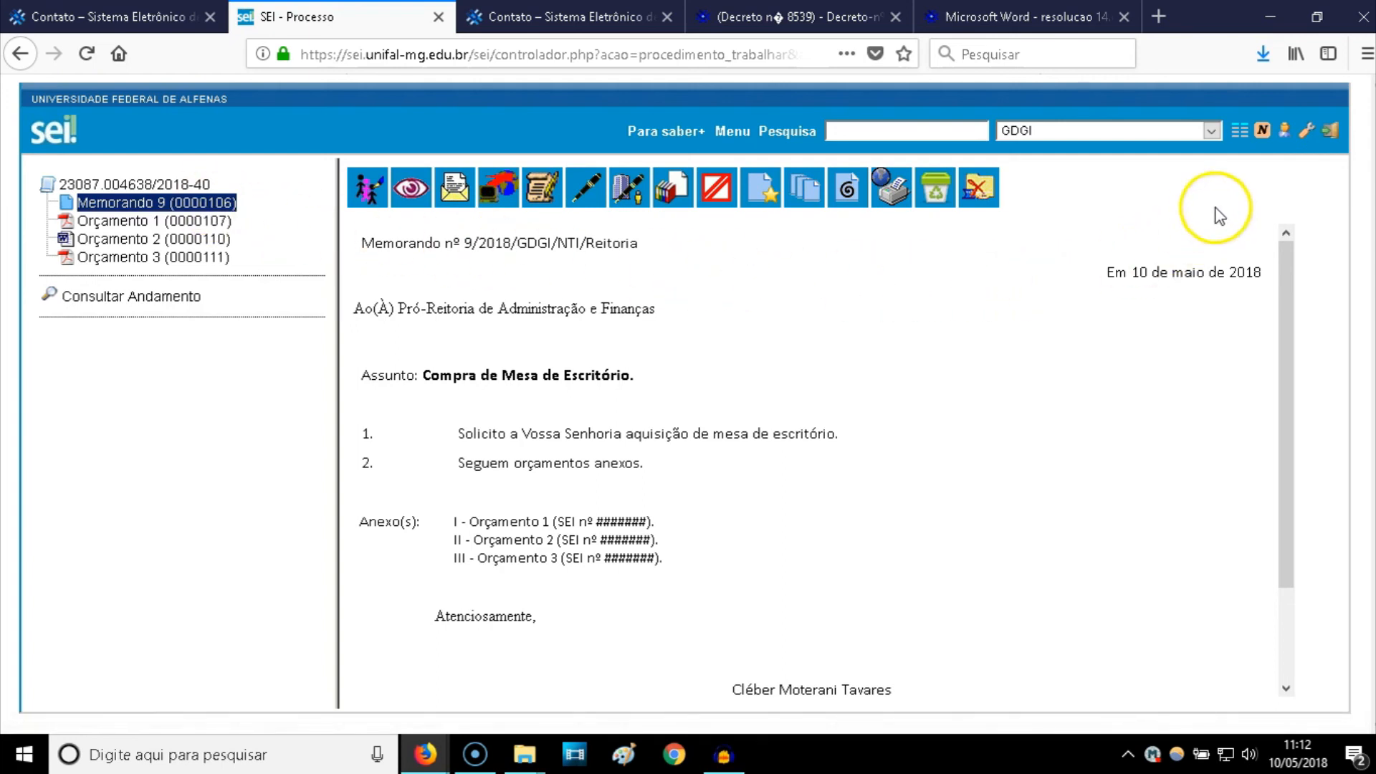
# - Check memo 0000106 in the Modelos Favoritos list, then return to Controle de Processos
pyautogui.click(1237, 143)
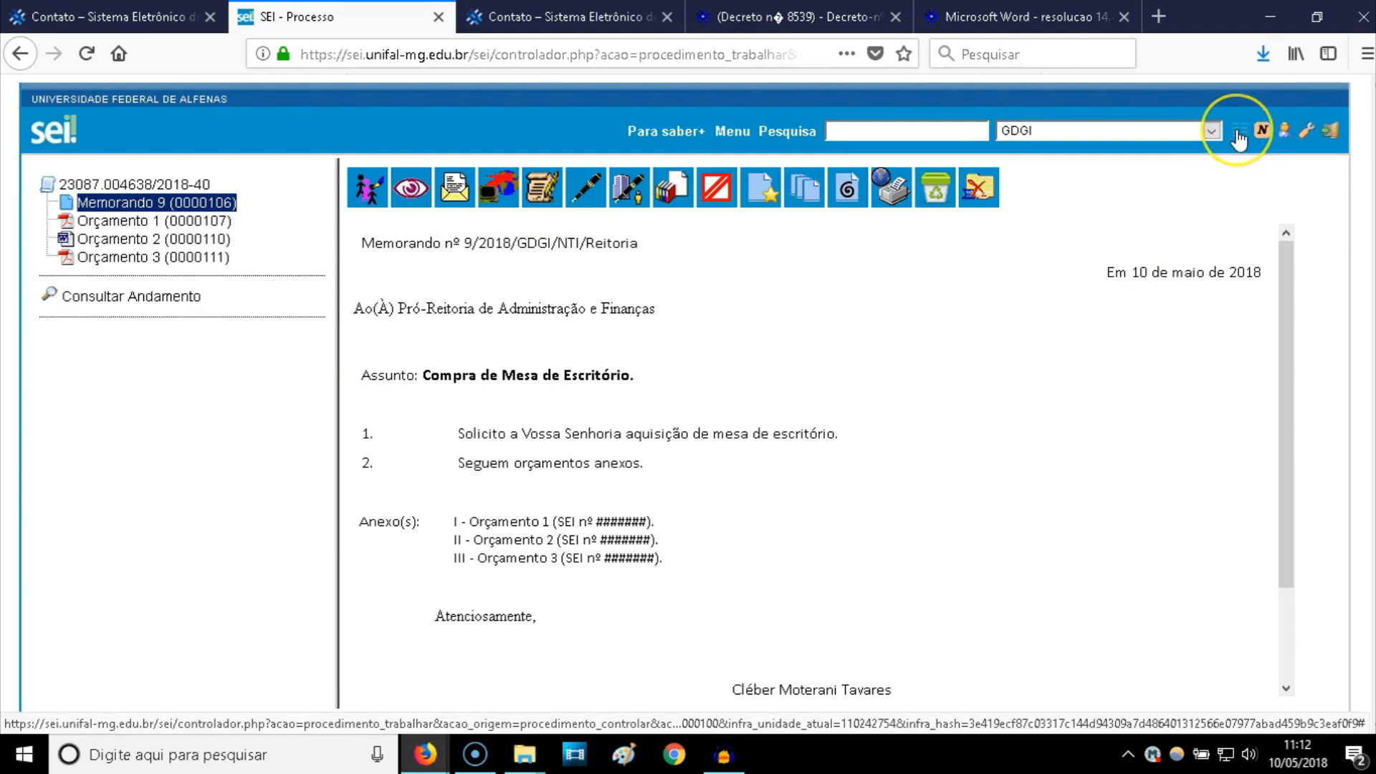
pyautogui.click(1240, 135)
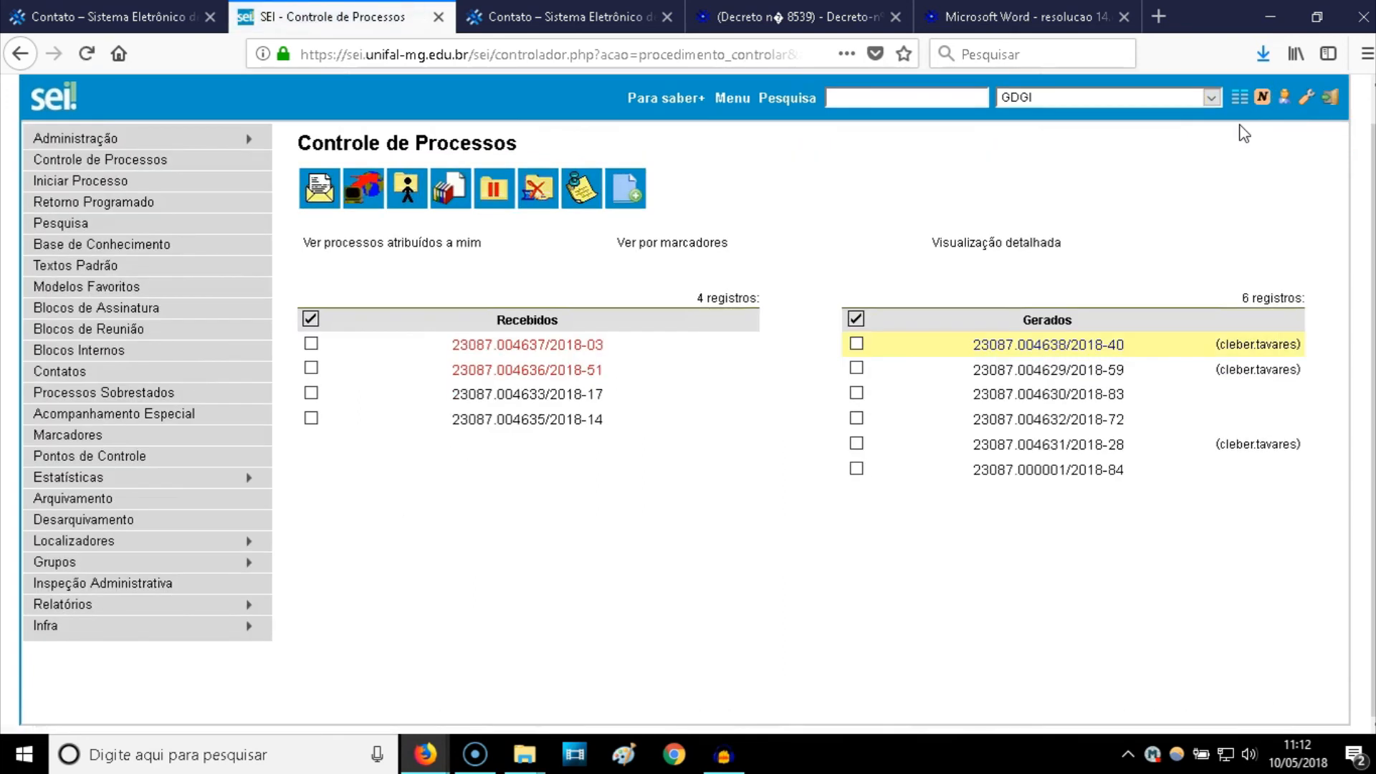
pyautogui.click(147, 290)
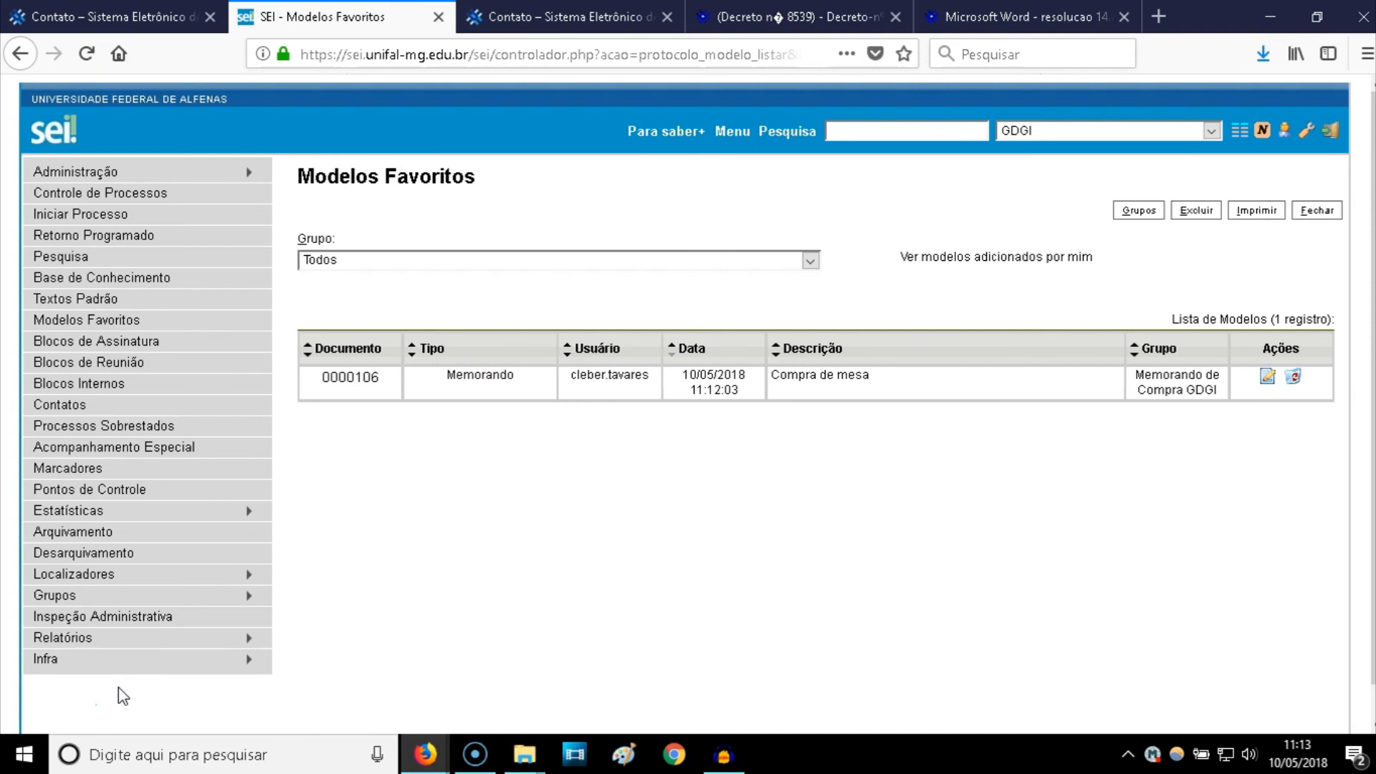
pyautogui.click(1240, 134)
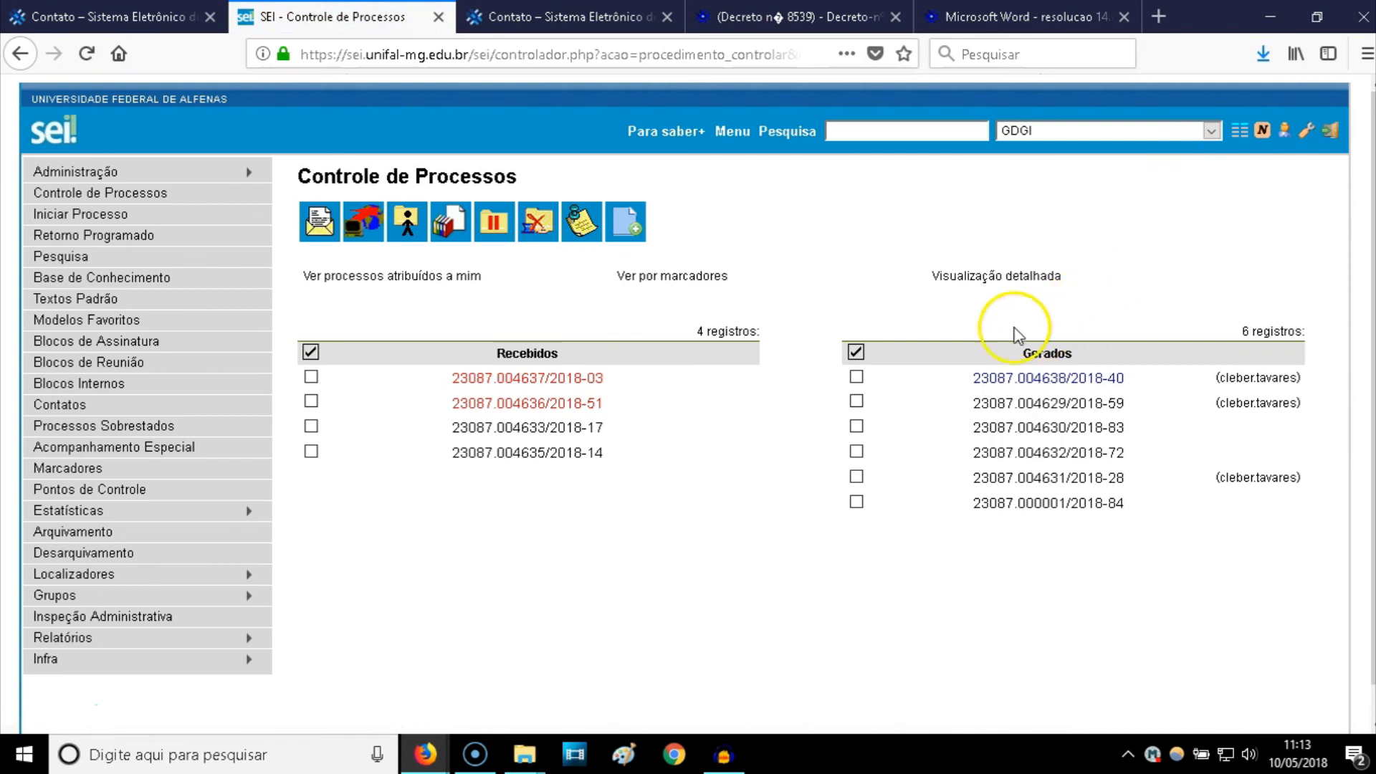
# - Open process 23087.004638/2018-40 from Gerados, check Orçamento 1, and display Memorando 9
pyautogui.moveTo(1000, 385)
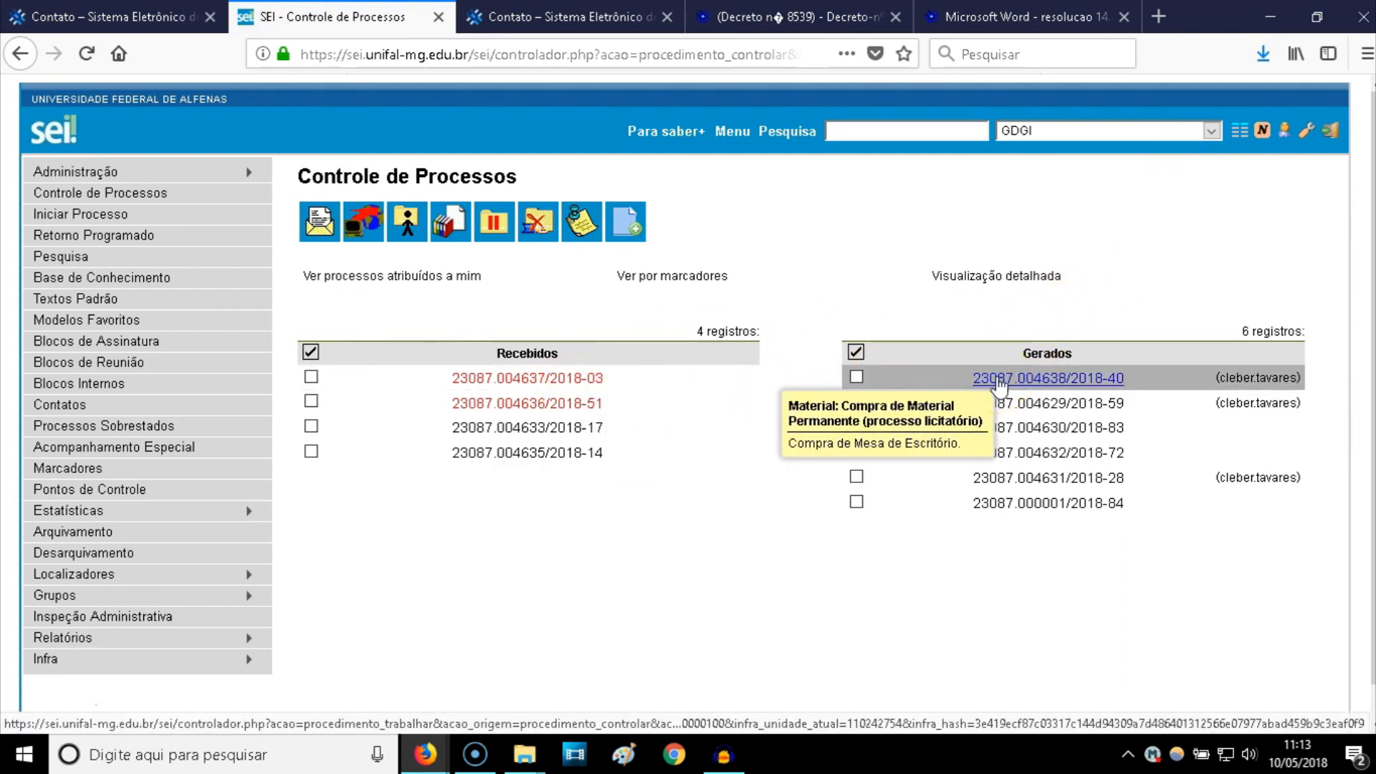
pyautogui.click(1008, 382)
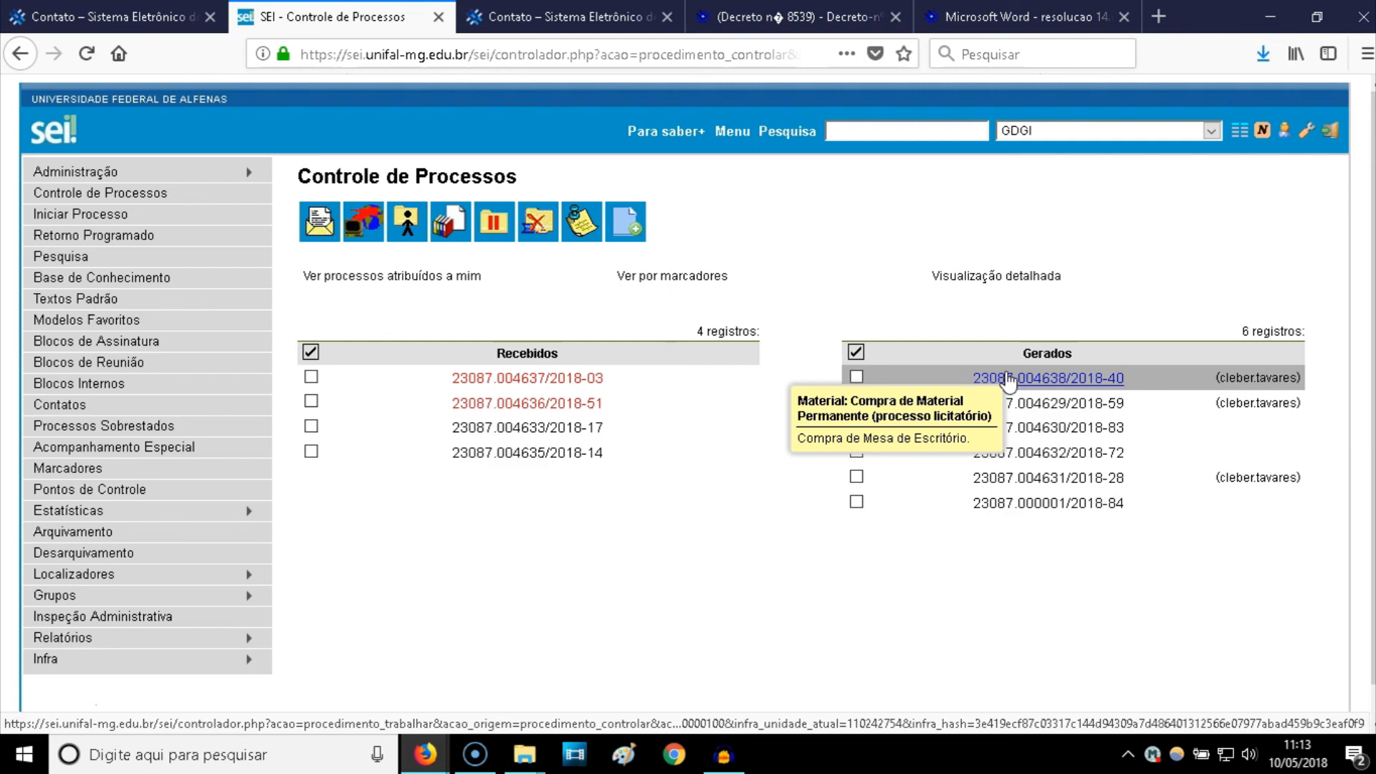
pyautogui.click(1013, 378)
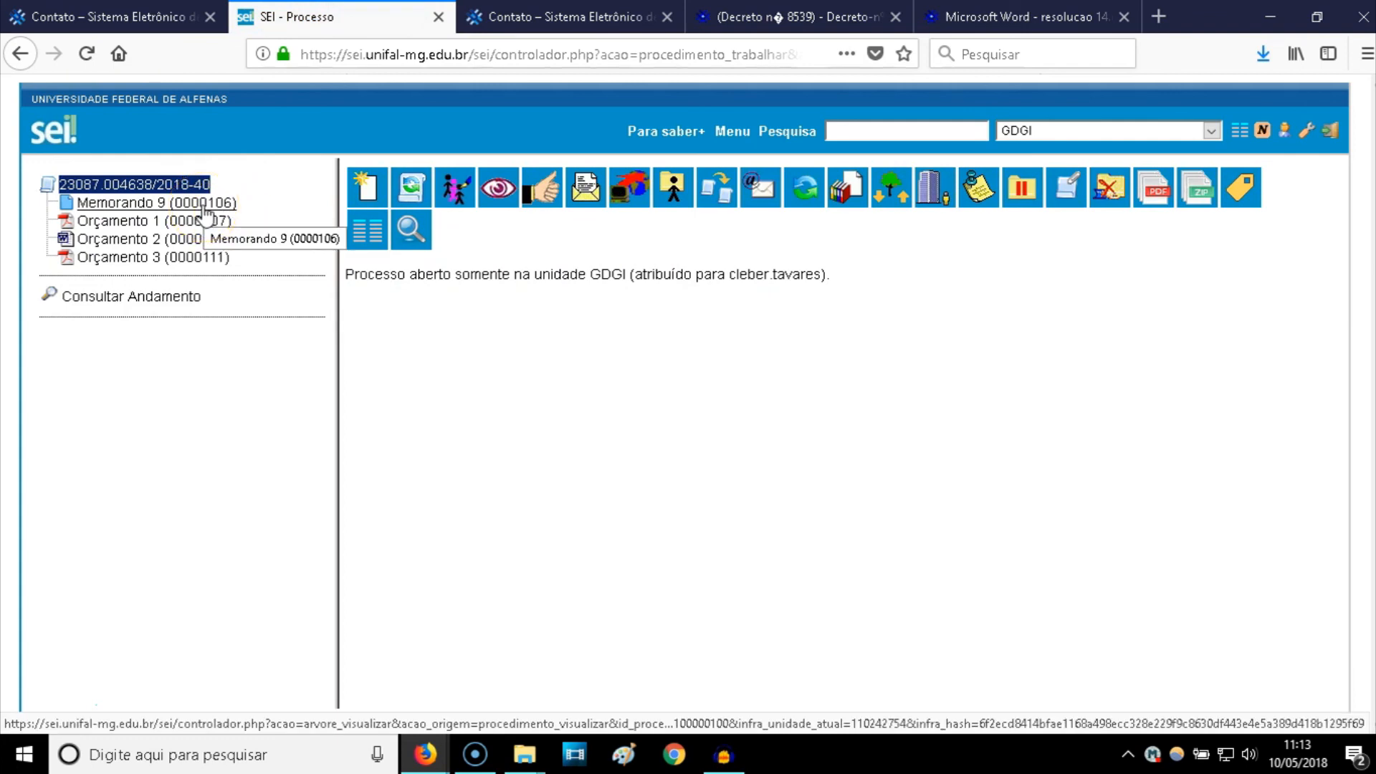
pyautogui.click(161, 222)
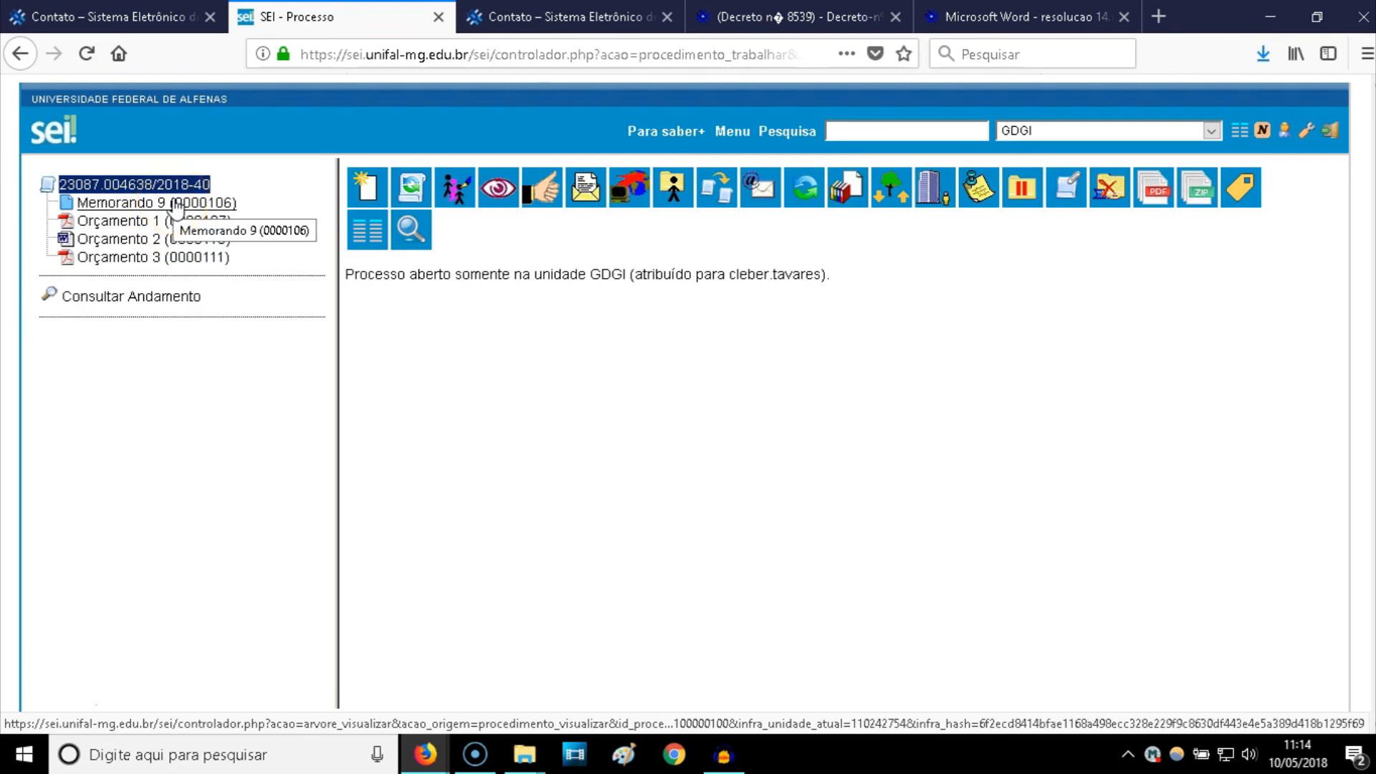
pyautogui.click(146, 208)
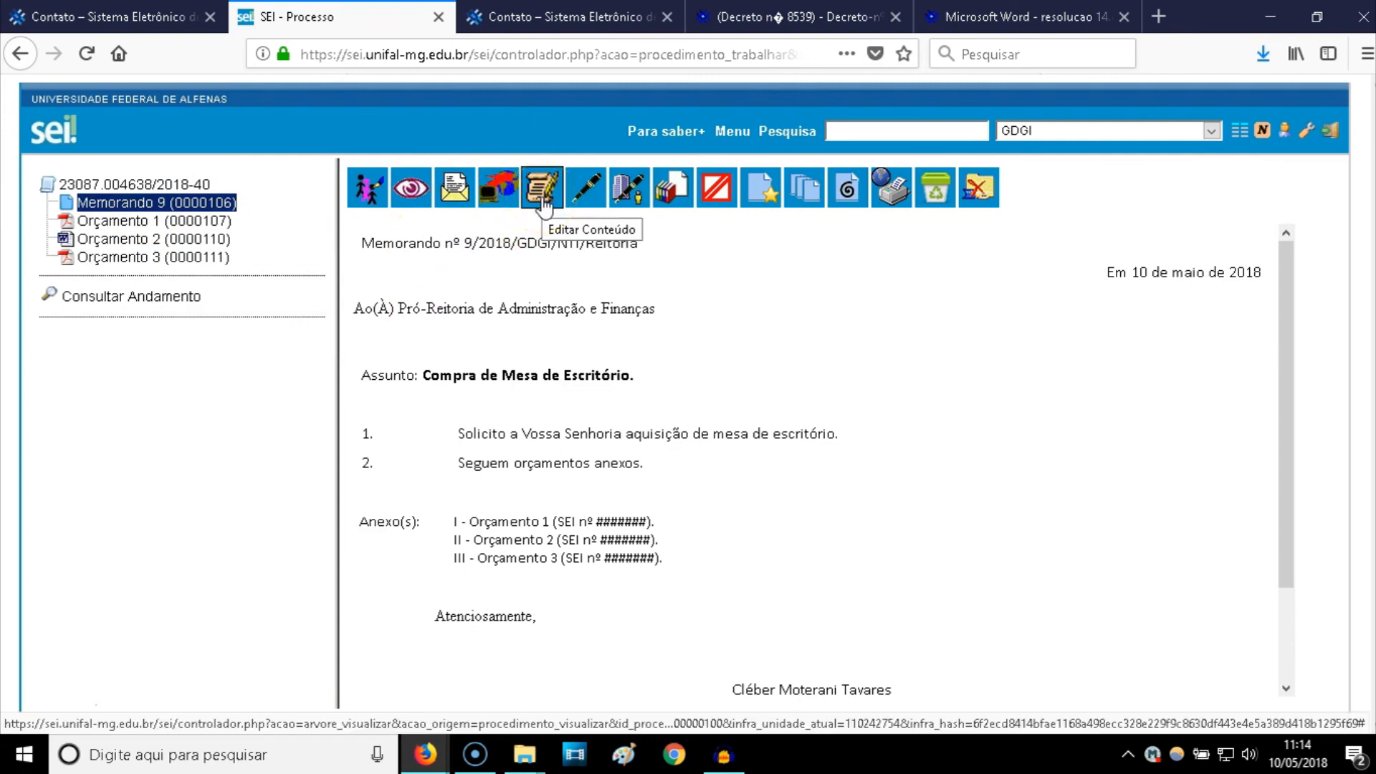
# - Open Memorando 9 in the document editor and scroll down to the annex table
pyautogui.click(542, 205)
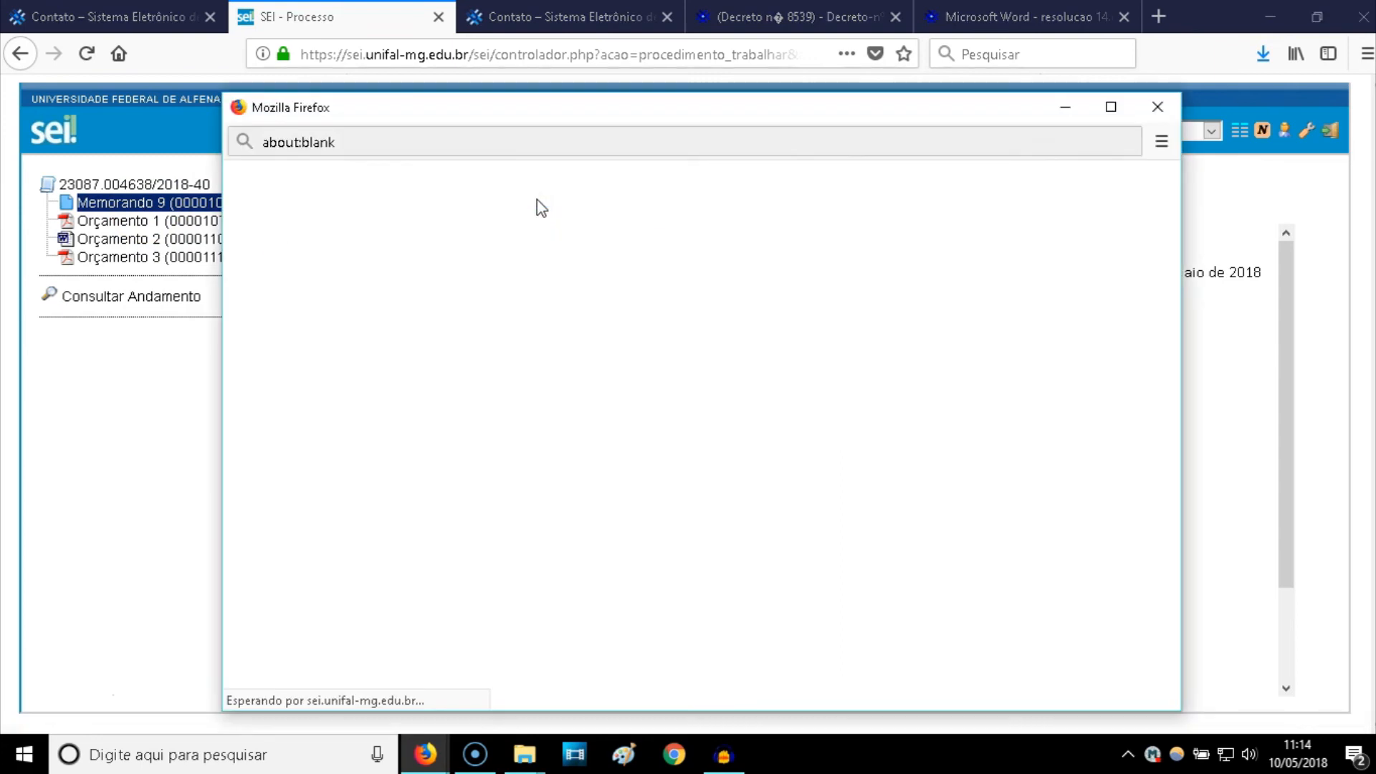
pyautogui.scroll(-3, 589, 362)
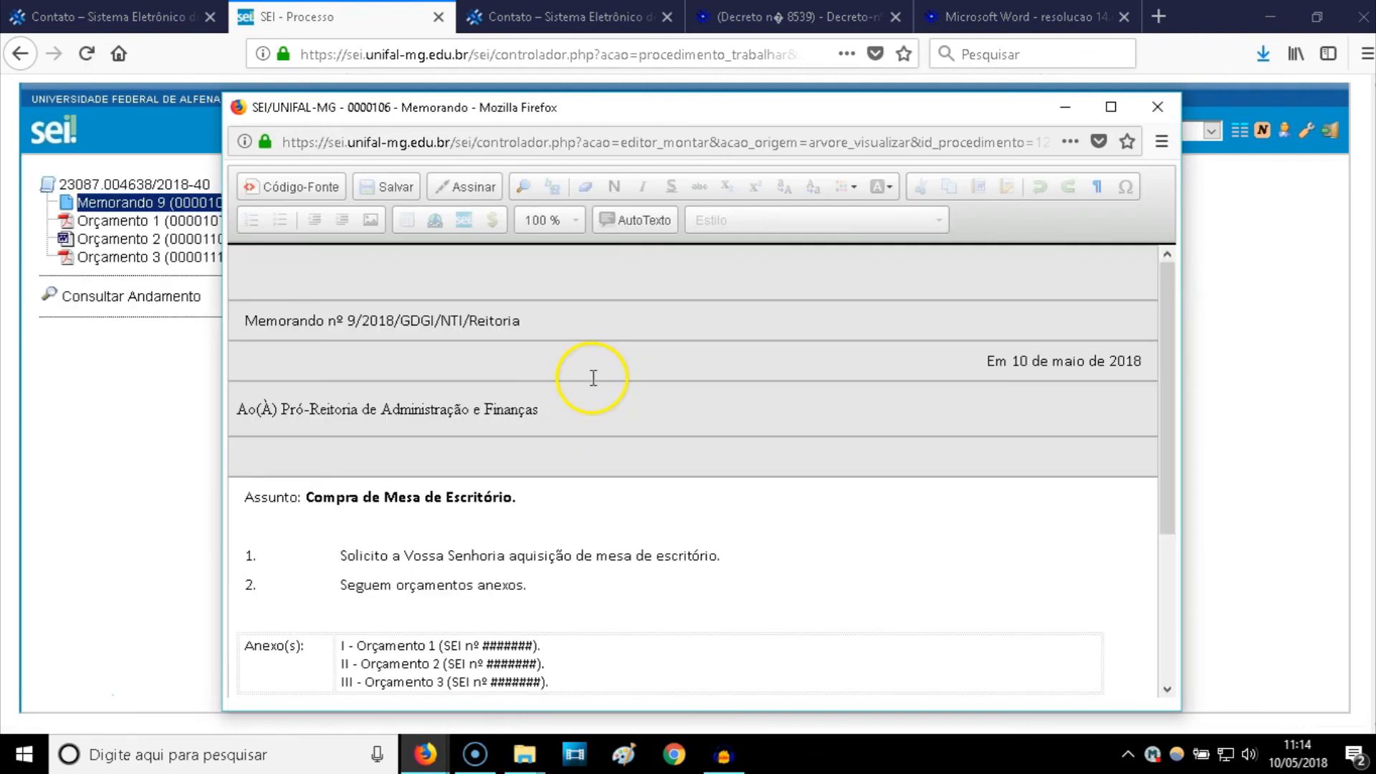
pyautogui.scroll(-2, 594, 380)
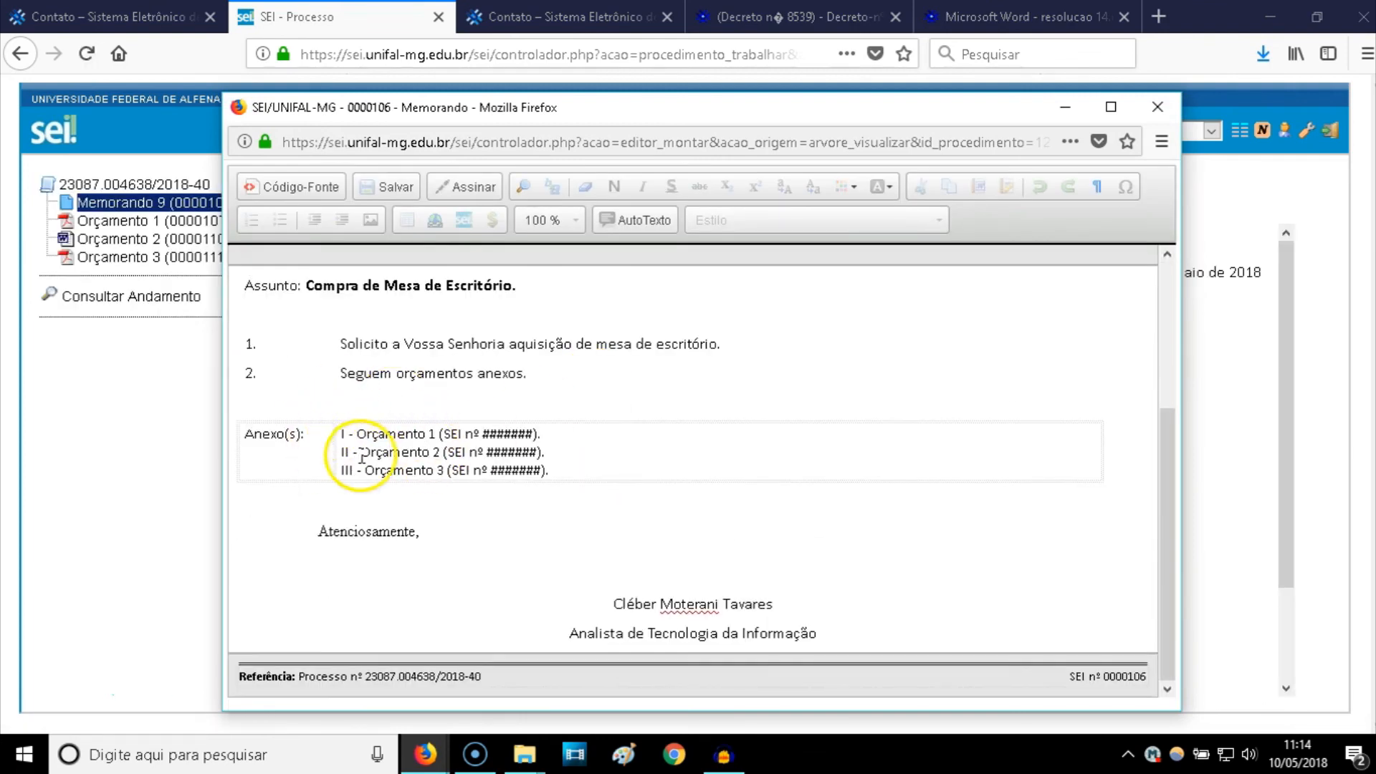
pyautogui.moveTo(468, 109); pyautogui.dragTo(589, 113)
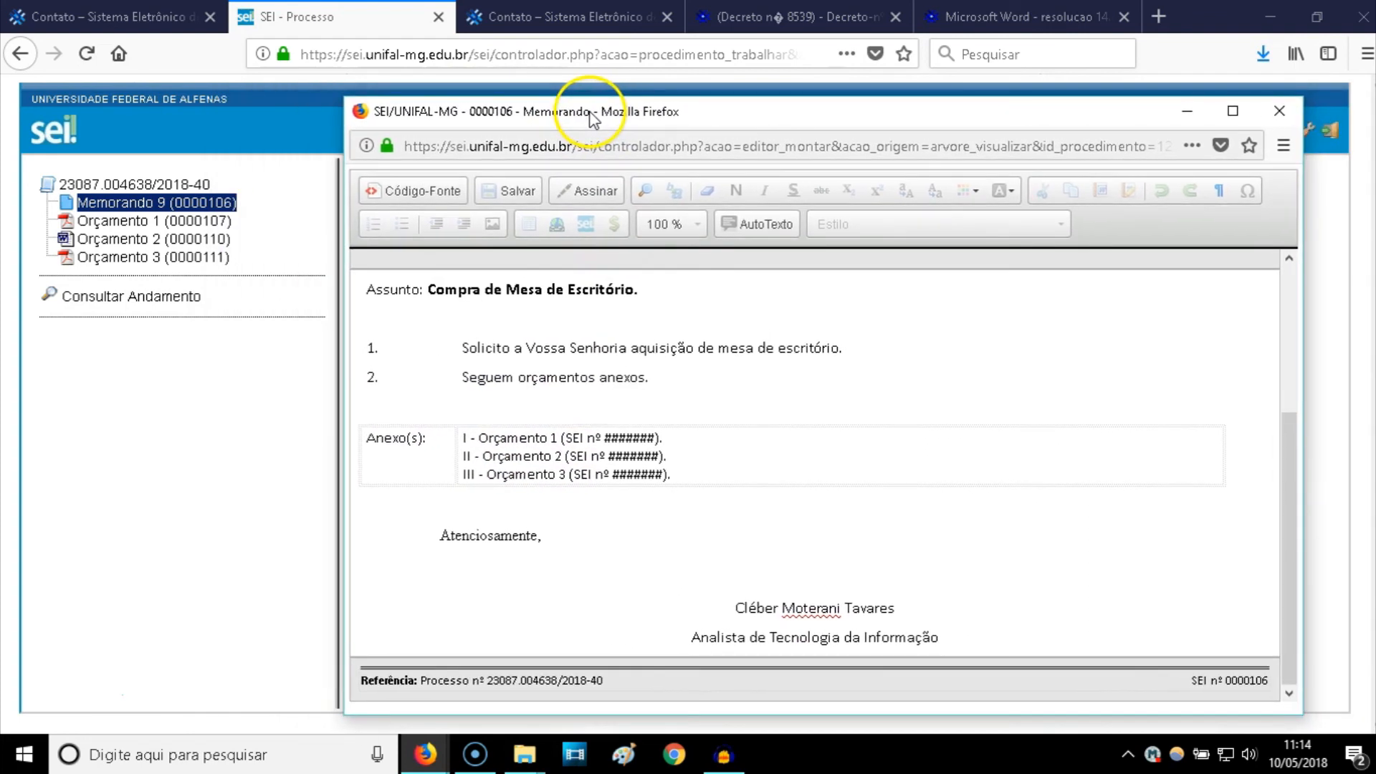
# - Delete the ####### placeholder from annex line I
pyautogui.click(604, 438)
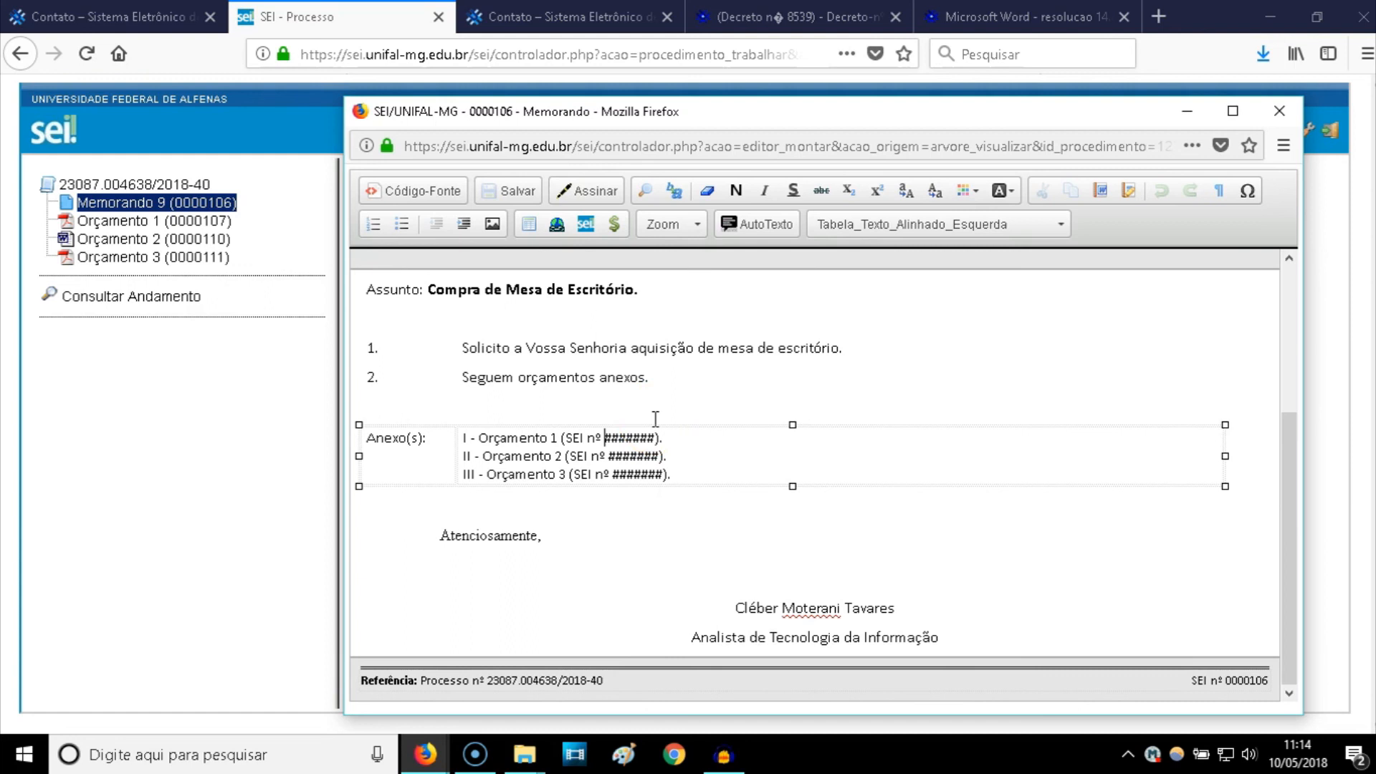
pyautogui.press('Delete')
pyautogui.press('Delete')
pyautogui.press('Delete')
pyautogui.press('Delete')
pyautogui.press('Delete')
pyautogui.press('Delete')
pyautogui.press('Delete')
pyautogui.press('Delete')
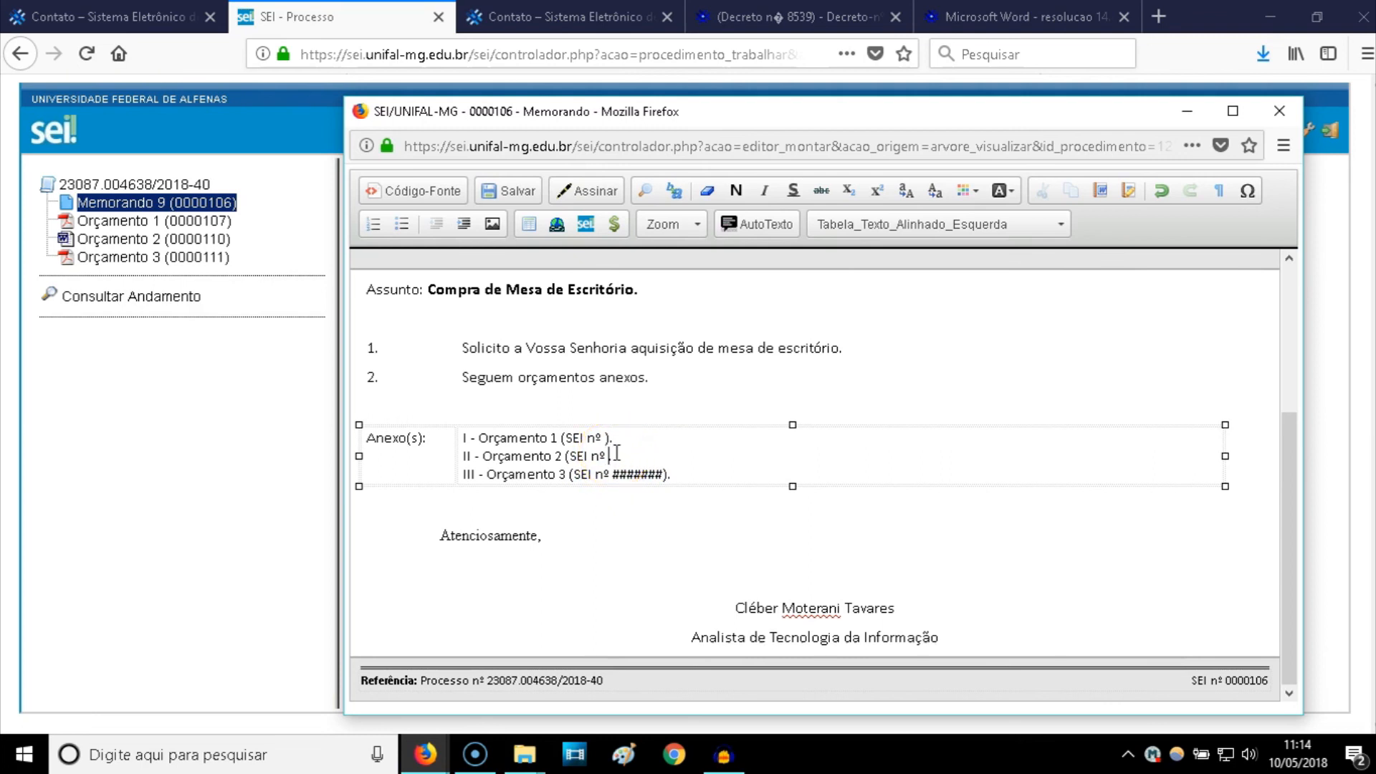
pyautogui.click(618, 473)
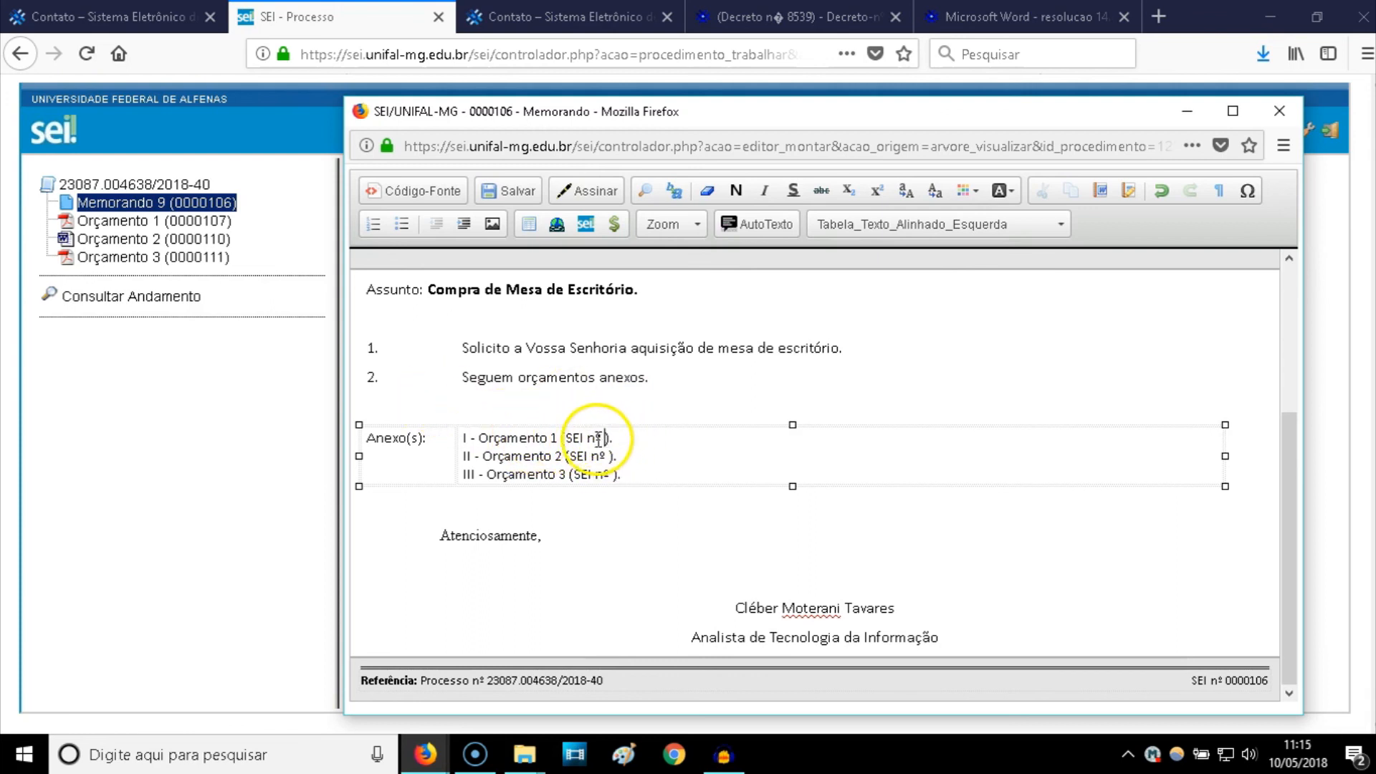
# - Insert an SEI link to document 0000107 (Protocolo 107) for Orçamento 1 on annex line I
pyautogui.click(587, 225)
pyautogui.click(752, 434)
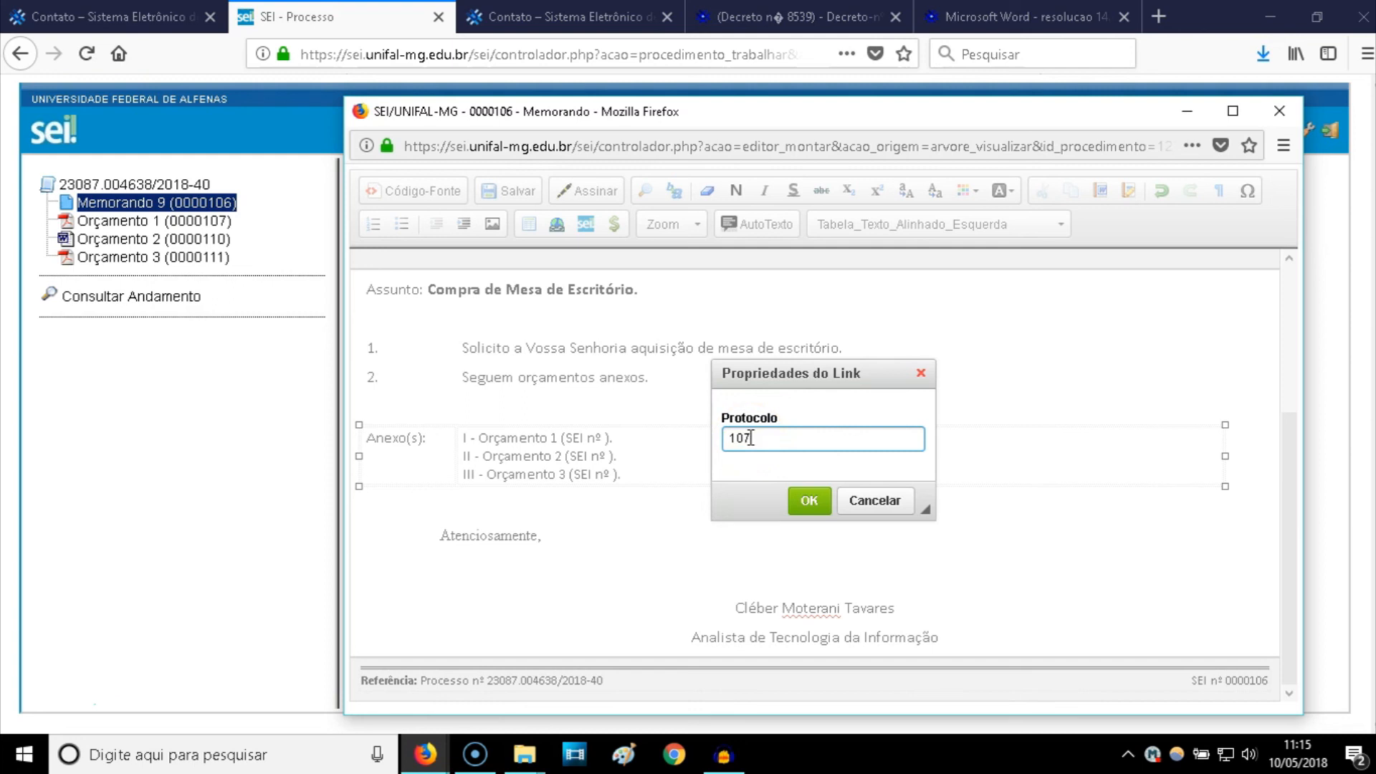
pyautogui.click(787, 442)
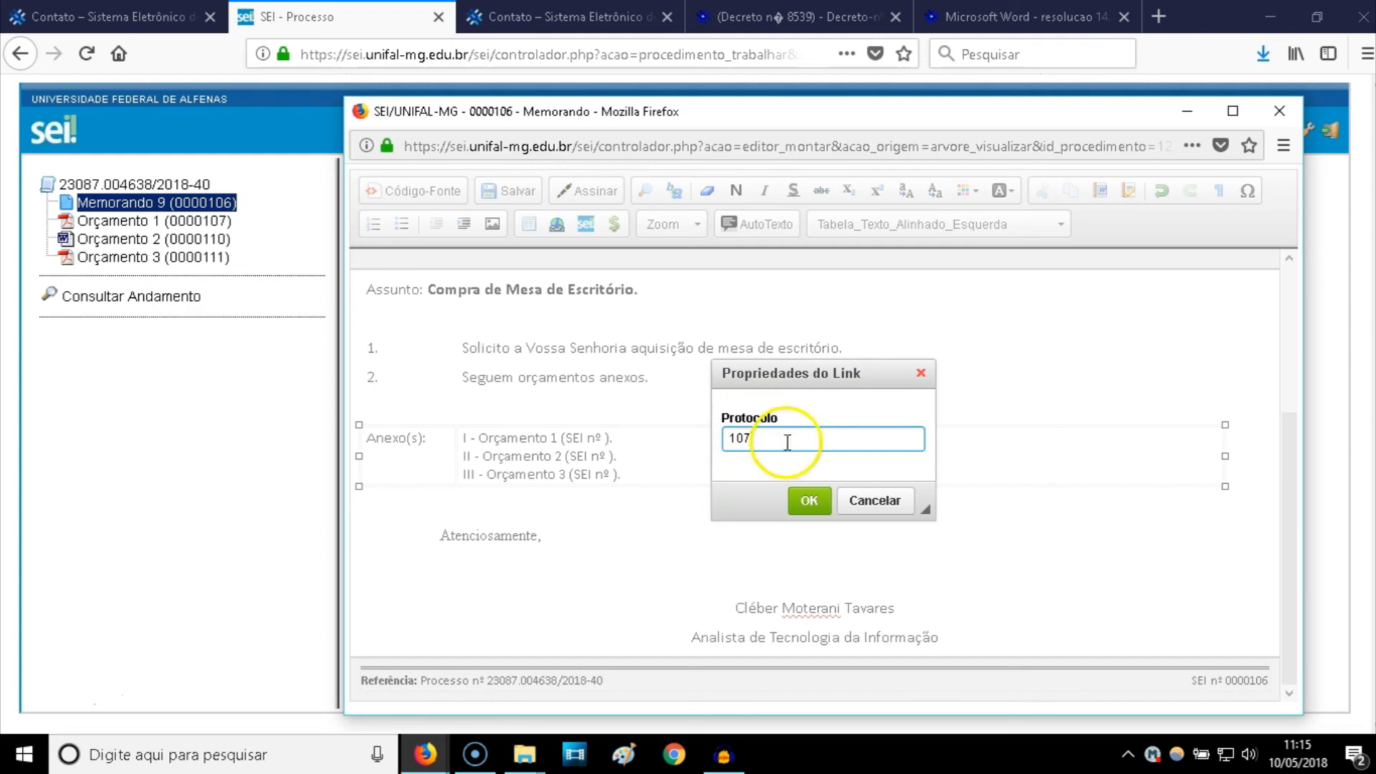
pyautogui.click(809, 502)
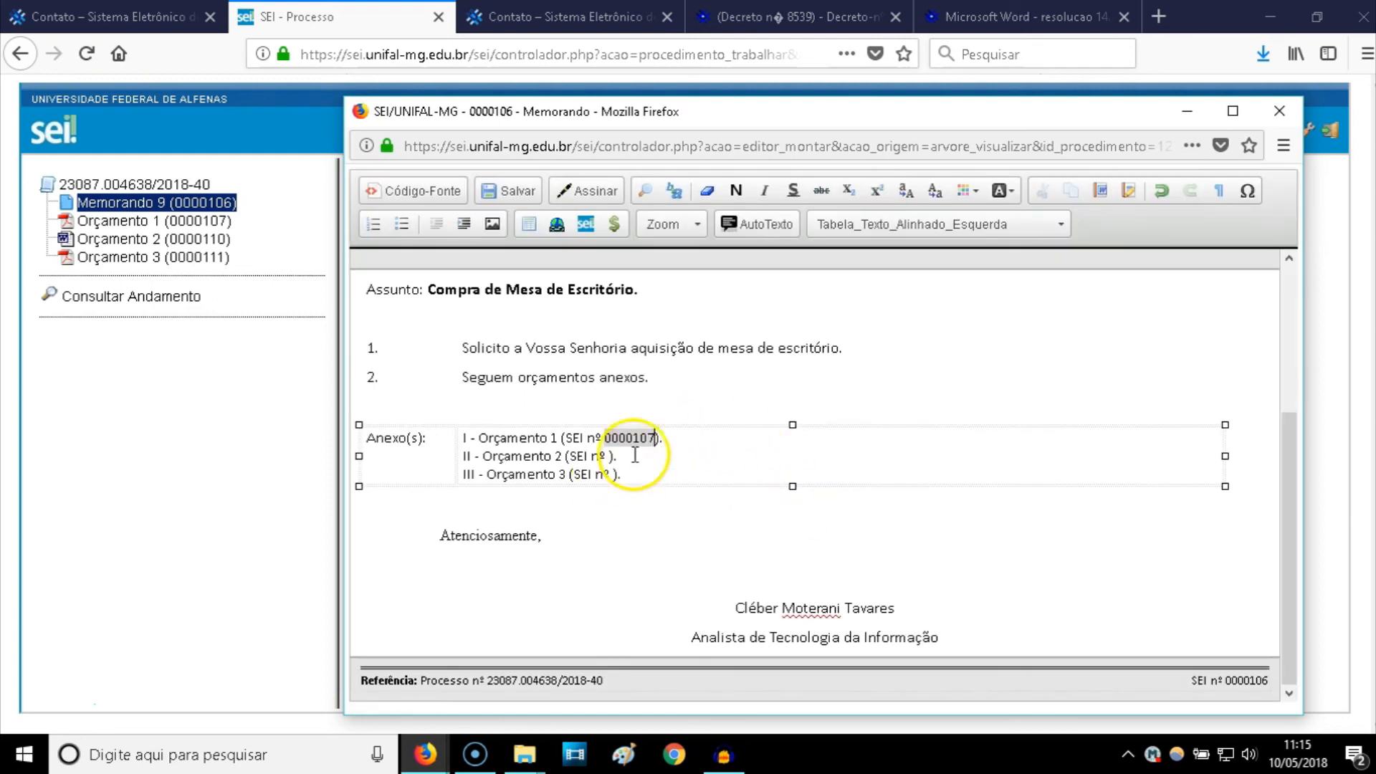
# - Save Memorando 9 with the new link and close the editor window
pyautogui.click(515, 203)
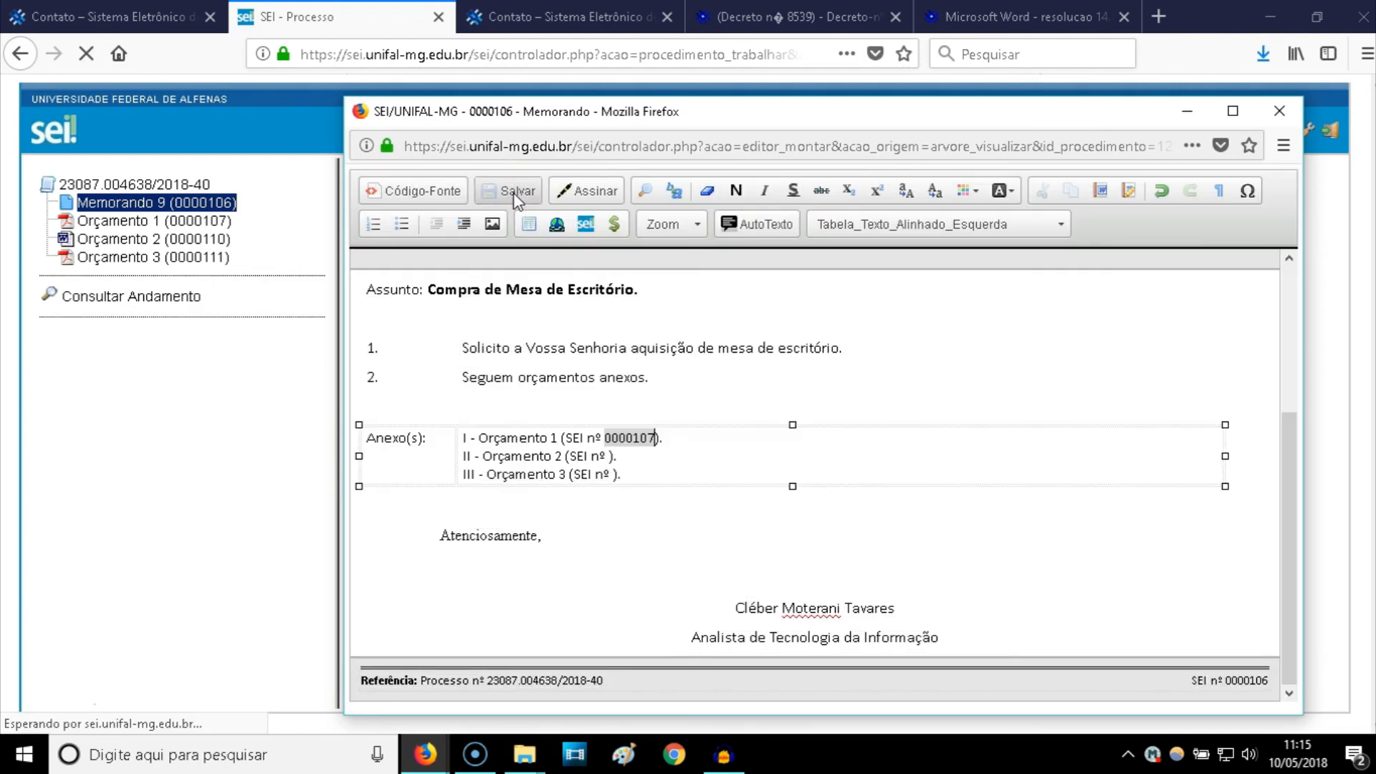
pyautogui.click(1254, 127)
pyautogui.click(1279, 110)
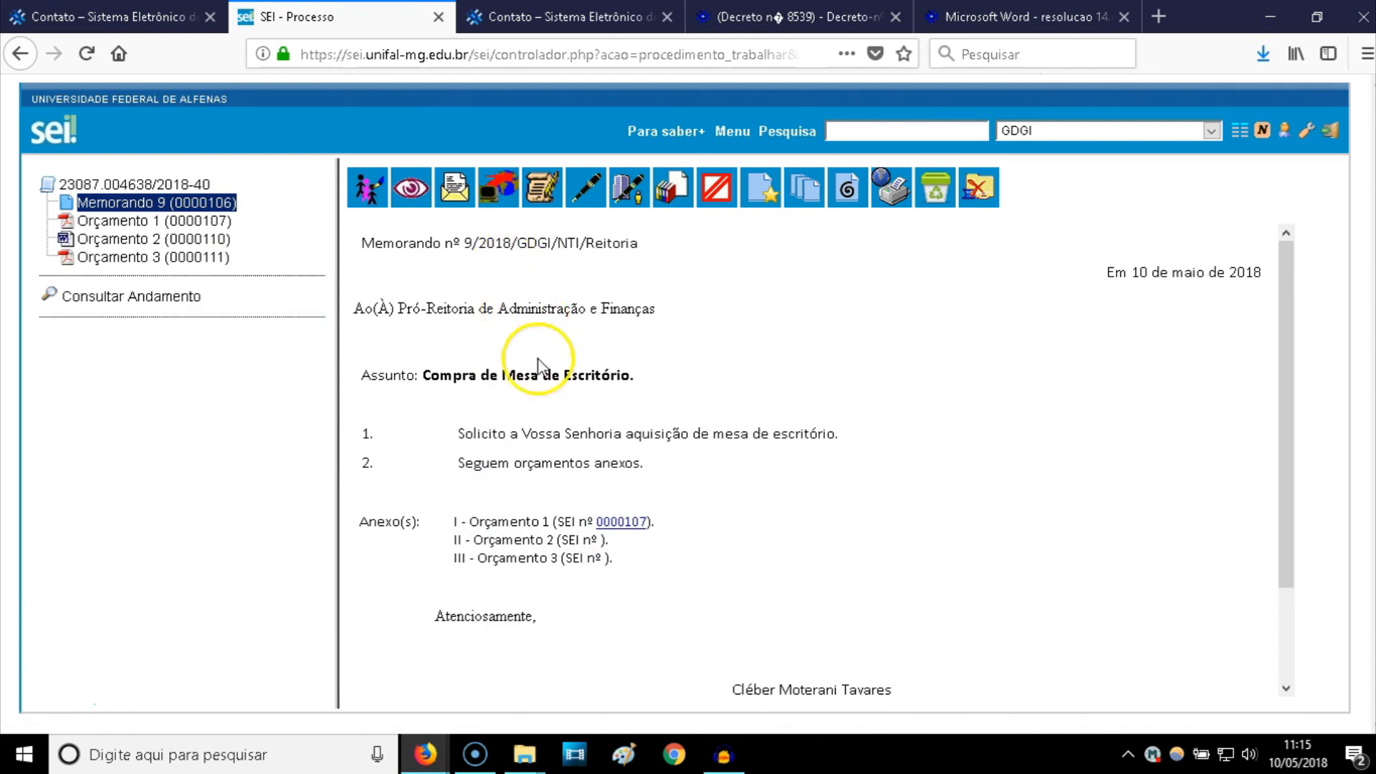
# - Follow the 0000107 link to check Orçamento 1's desk quote (R$179,90), then return to Memorando 9
pyautogui.click(617, 523)
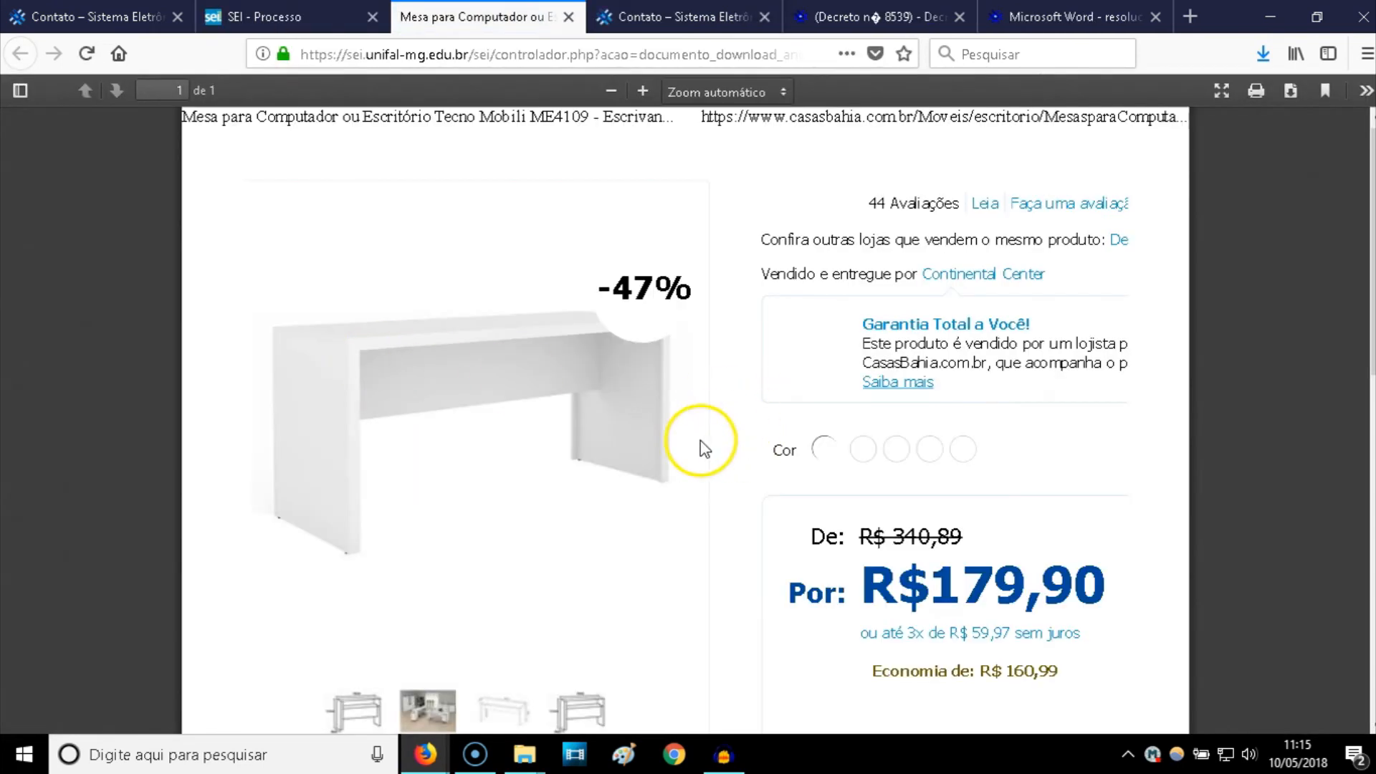
pyautogui.click(301, 18)
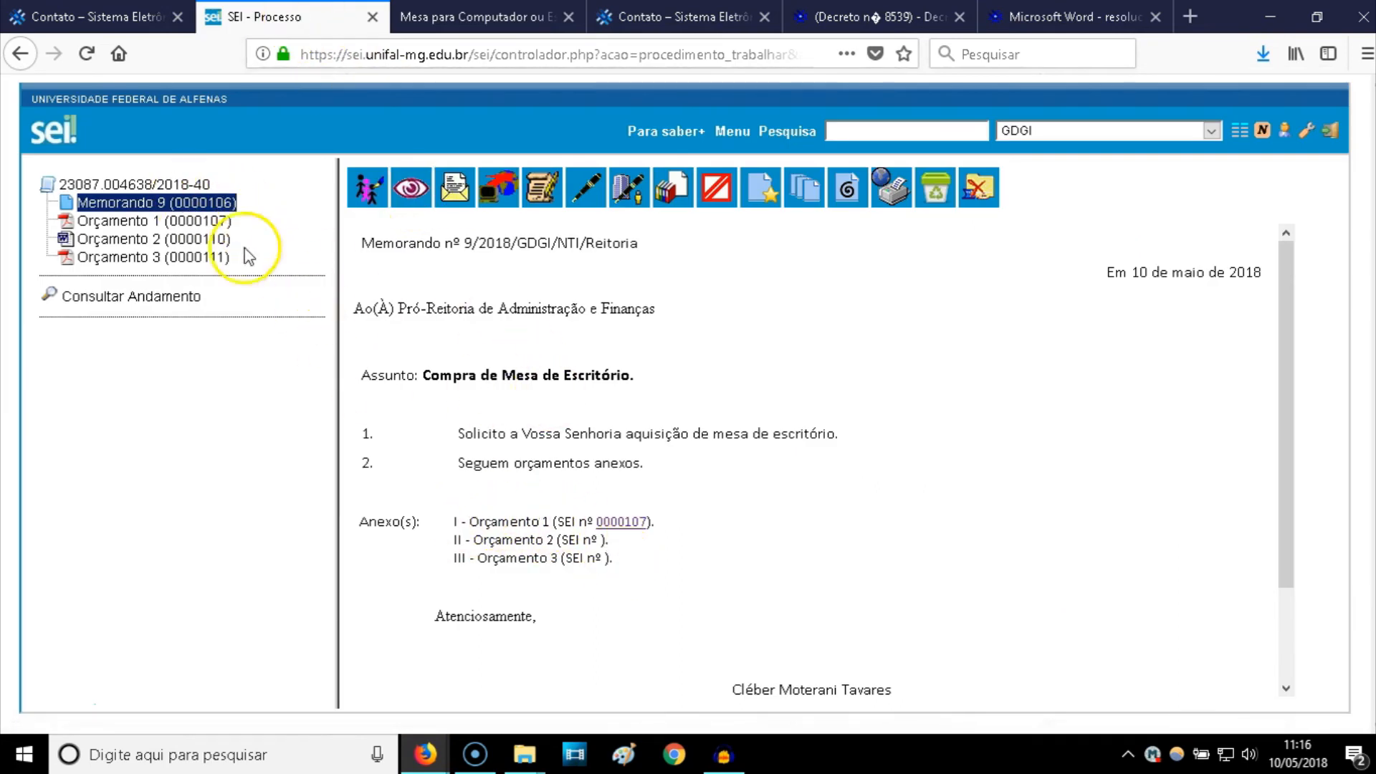
pyautogui.click(627, 523)
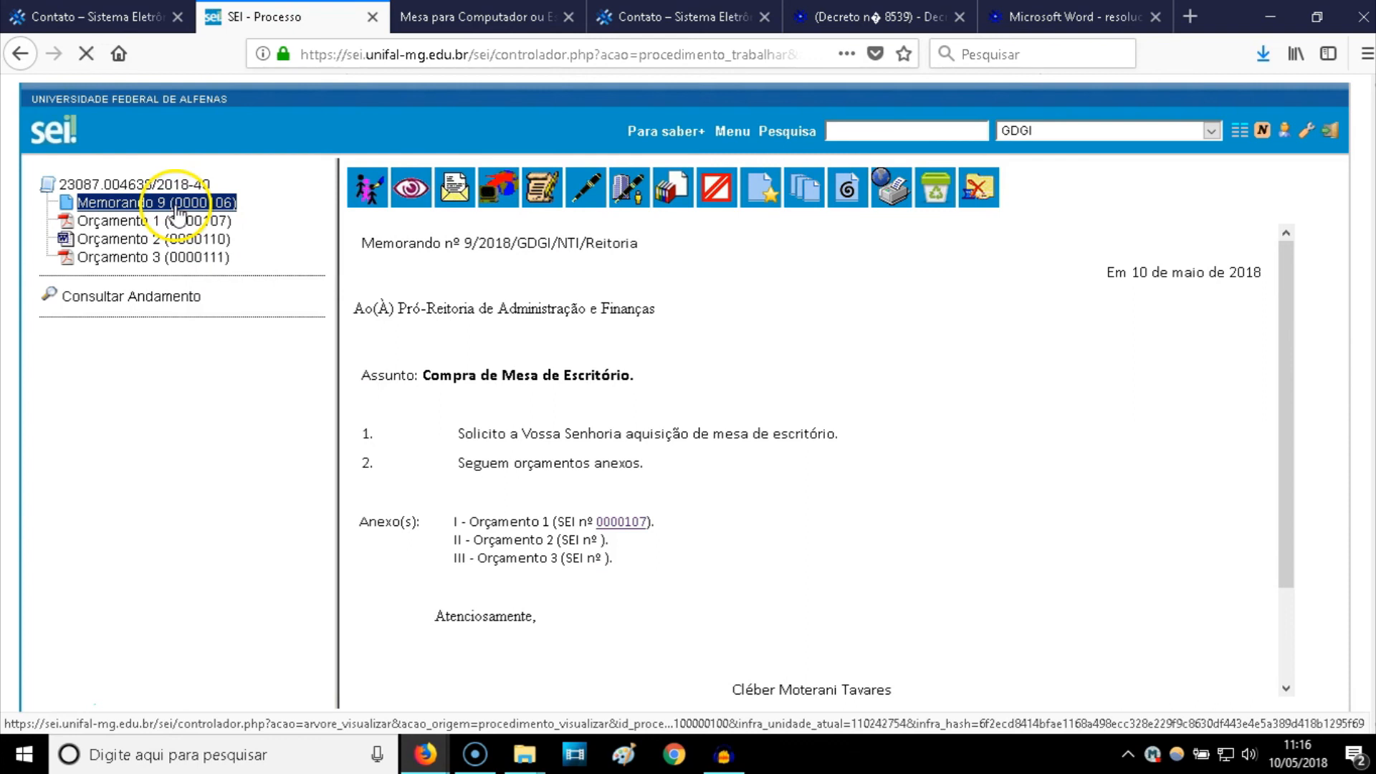
# - Reopen Memorando 9's editor, rearrange the editor window and tree panel, and scroll to the Anexo table
pyautogui.click(549, 192)
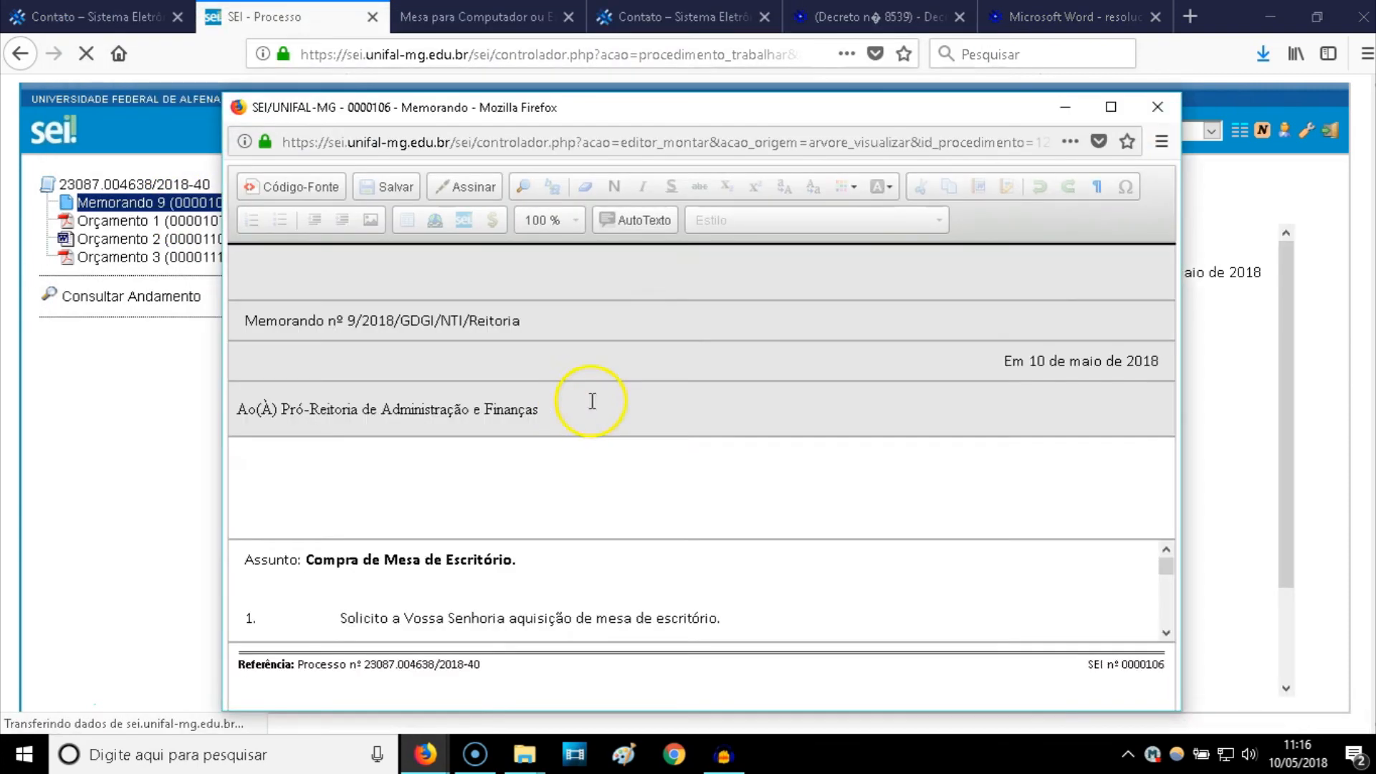
pyautogui.moveTo(513, 111); pyautogui.dragTo(660, 103)
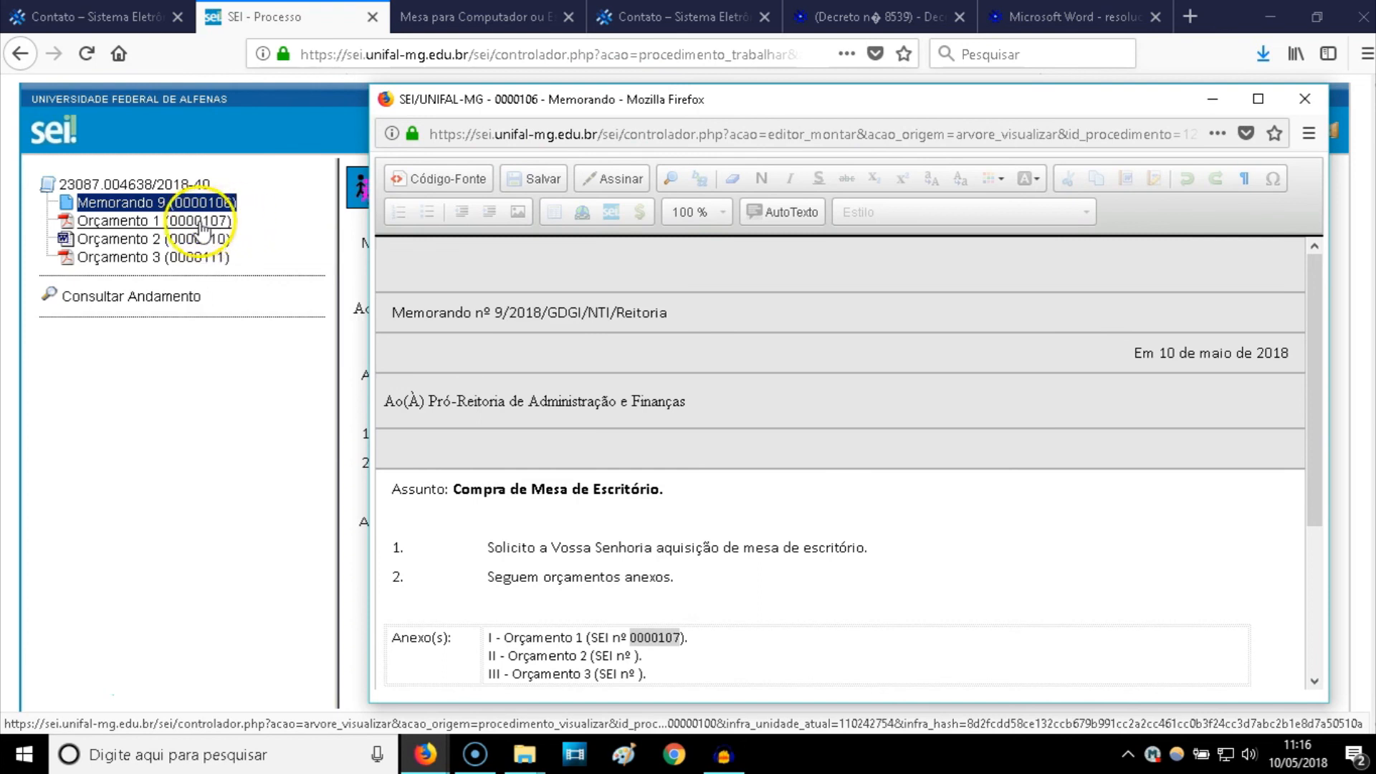
pyautogui.moveTo(337, 281); pyautogui.dragTo(192, 281)
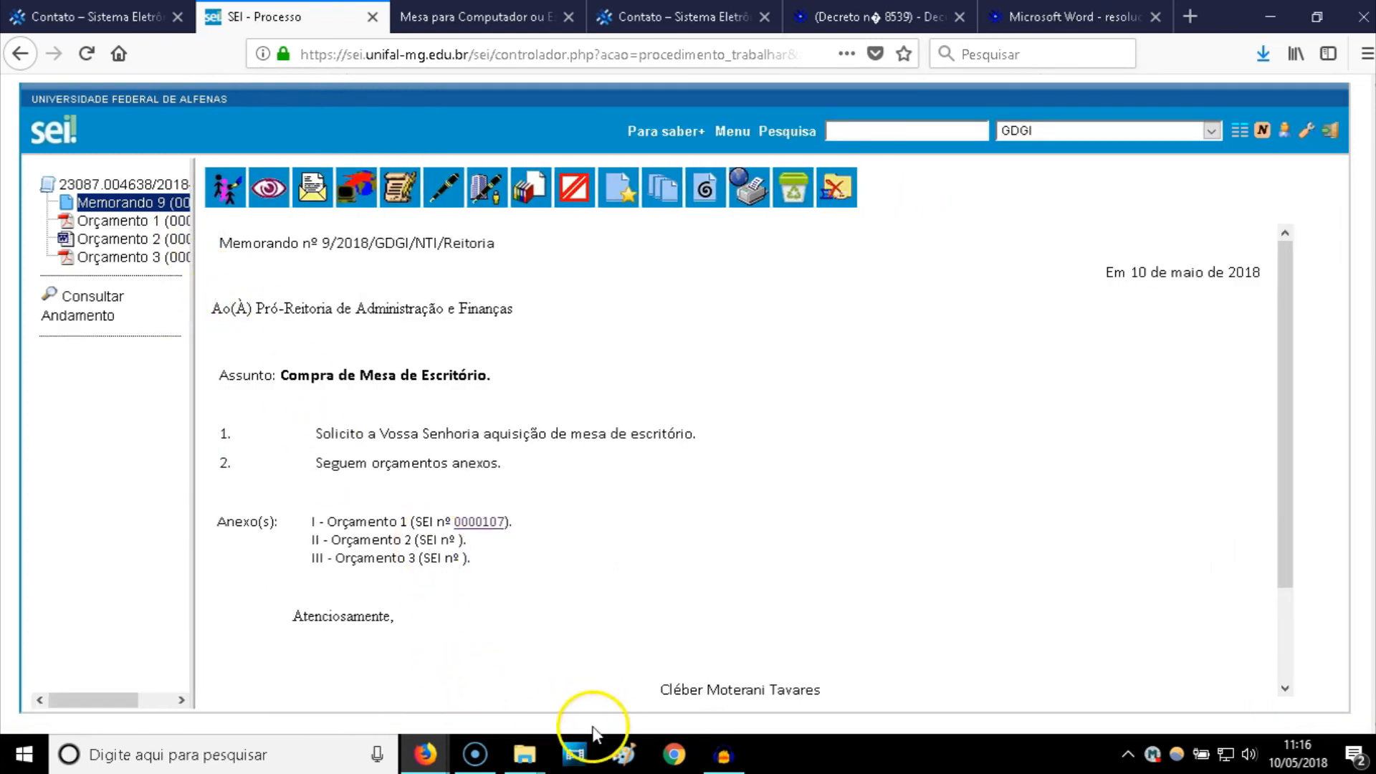
pyautogui.moveTo(427, 751)
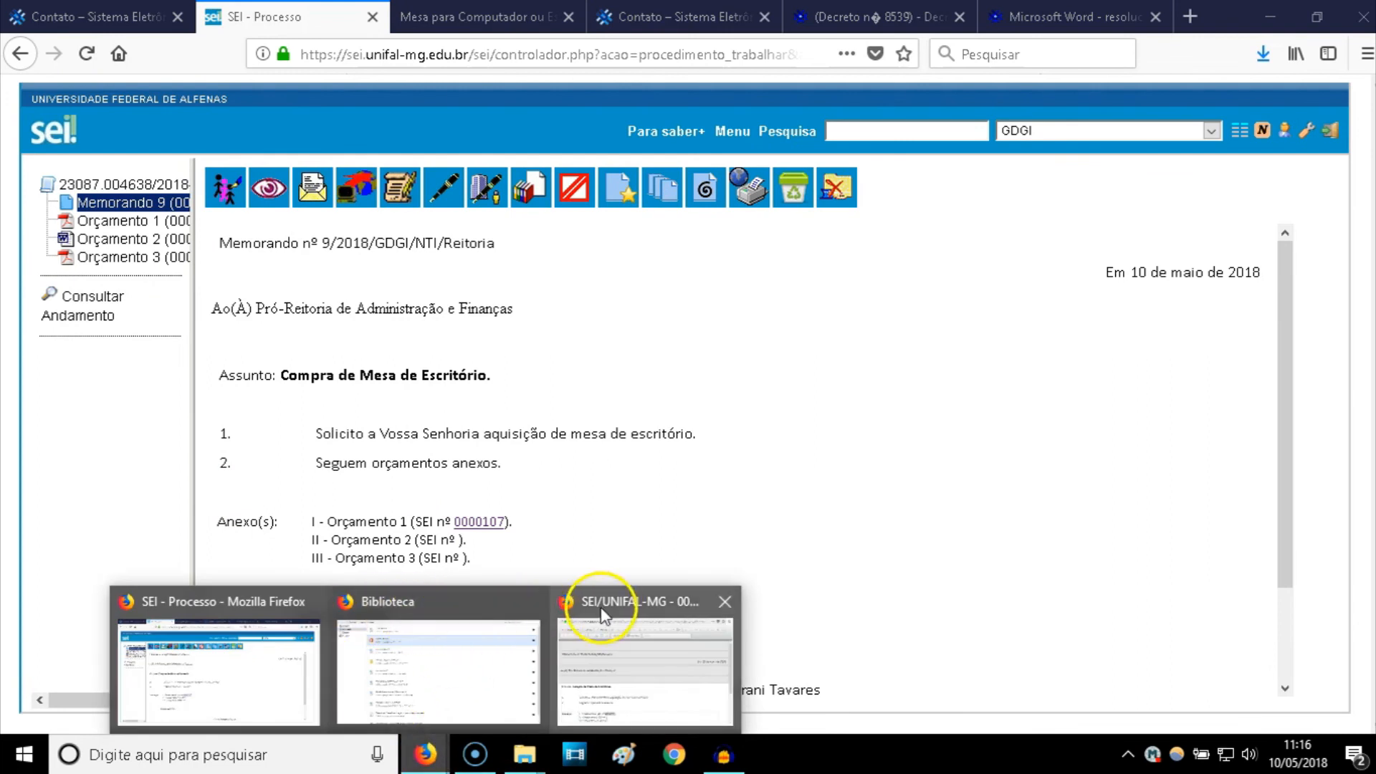
pyautogui.click(573, 644)
pyautogui.moveTo(530, 106); pyautogui.dragTo(411, 126)
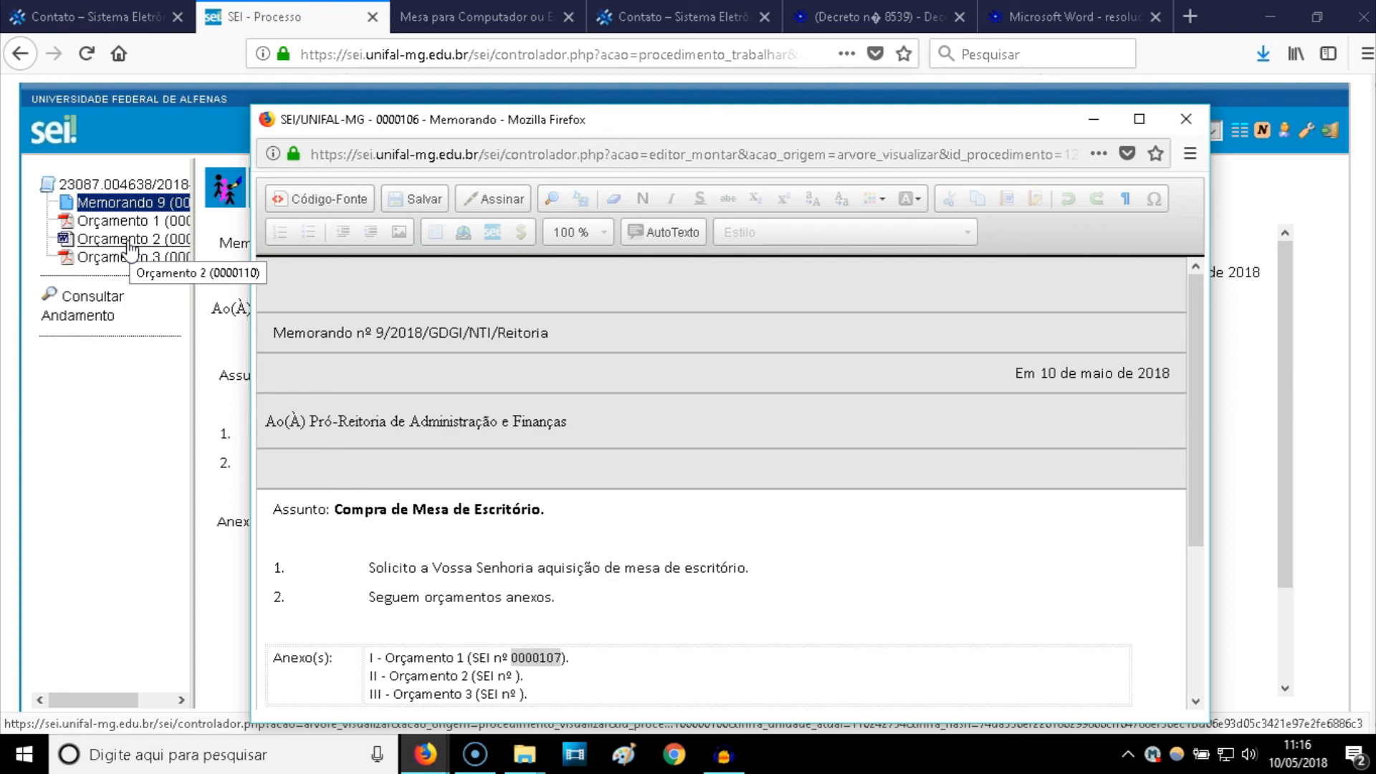
pyautogui.click(1090, 122)
pyautogui.moveTo(193, 373); pyautogui.dragTo(281, 364)
pyautogui.click(426, 753)
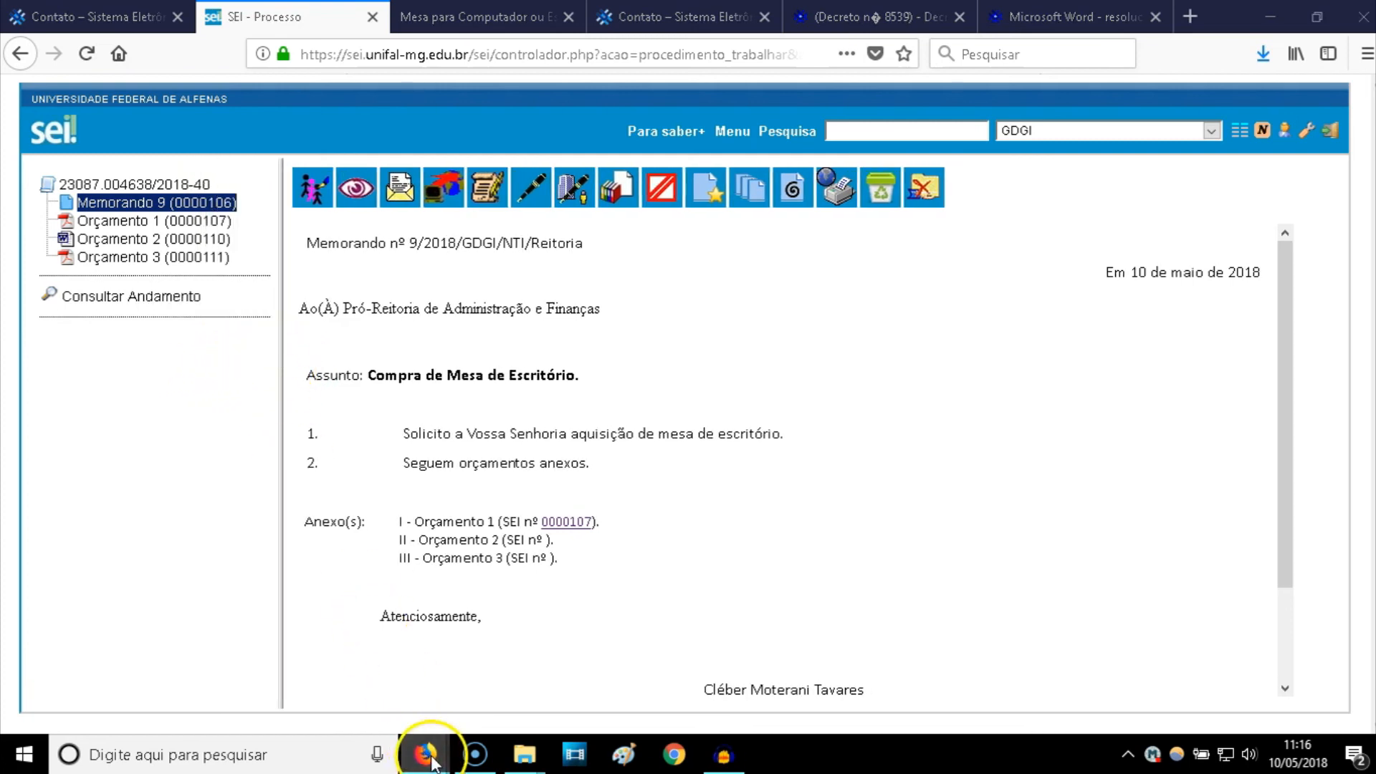
pyautogui.click(583, 601)
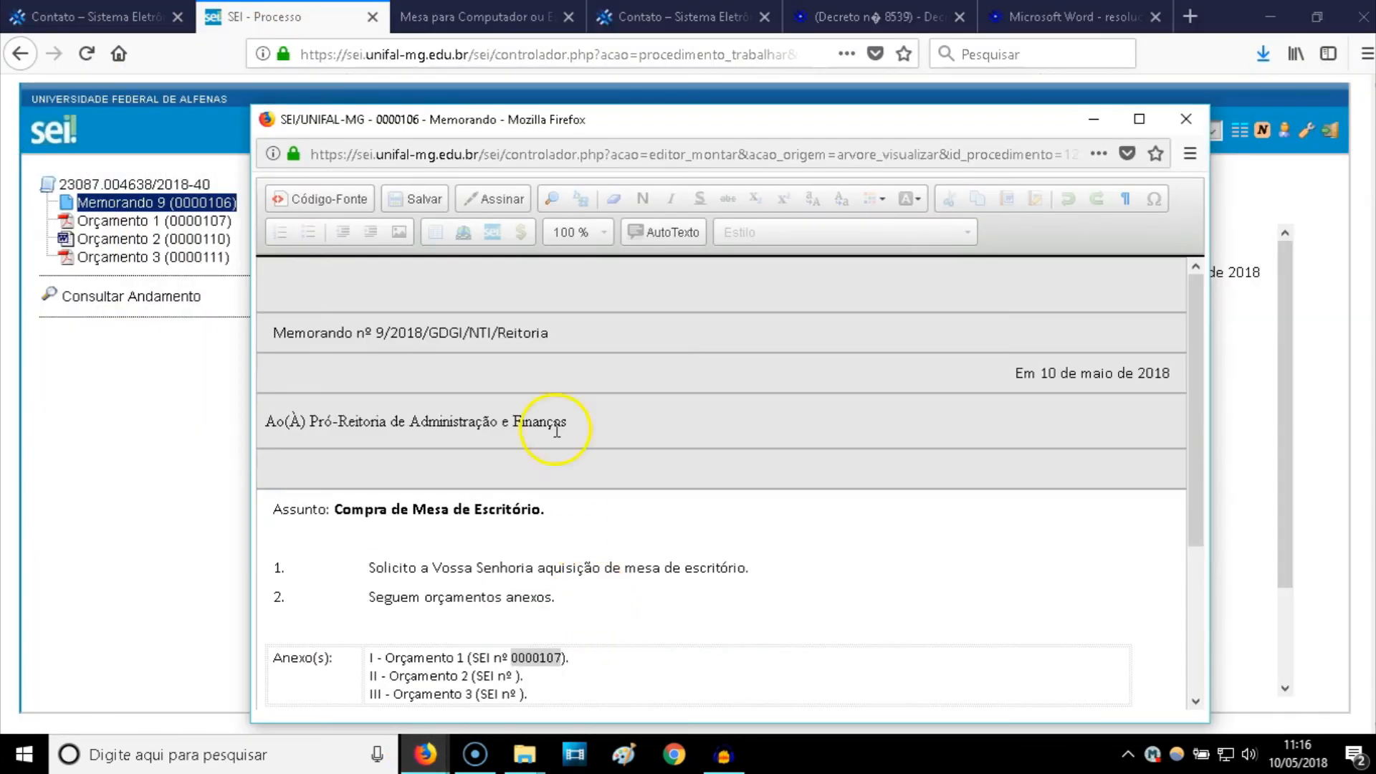
pyautogui.moveTo(431, 120); pyautogui.dragTo(462, 107)
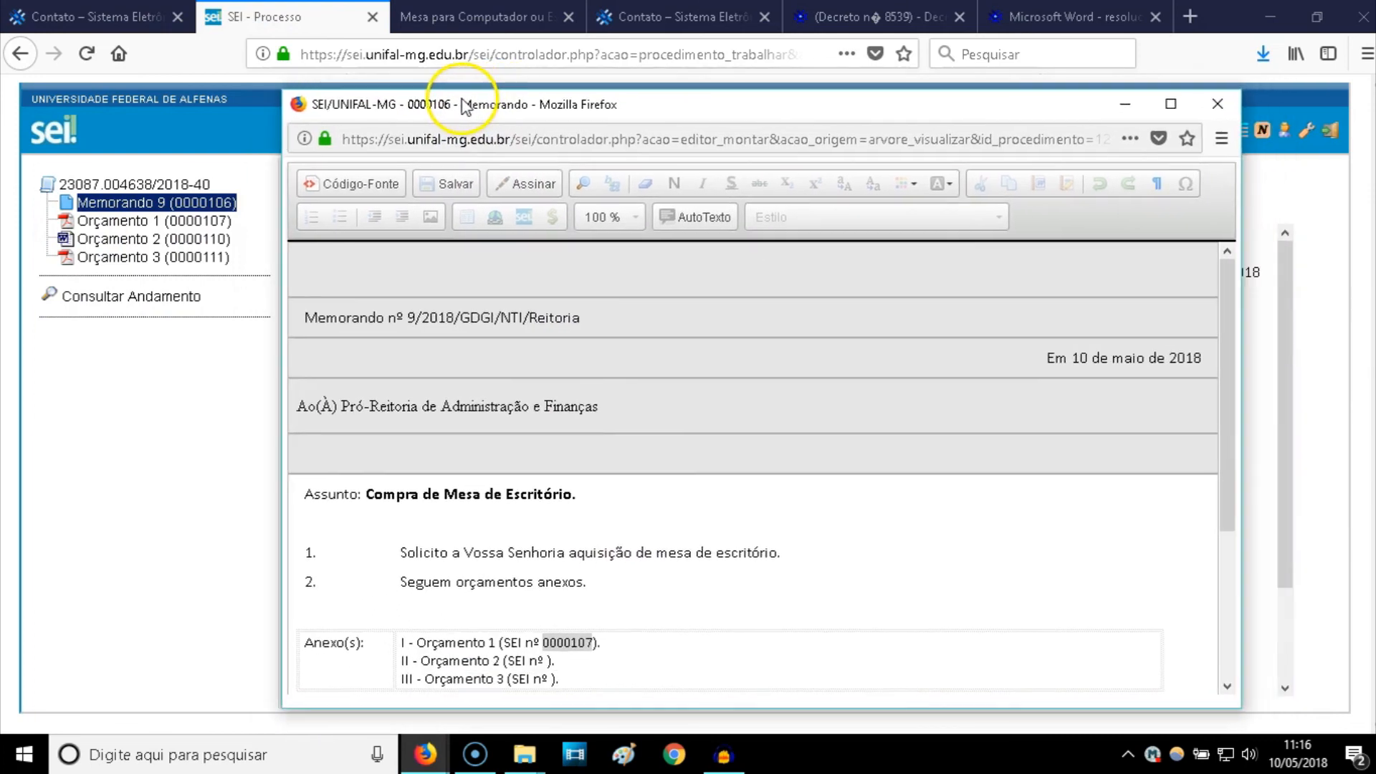
pyautogui.scroll(-3, 552, 501)
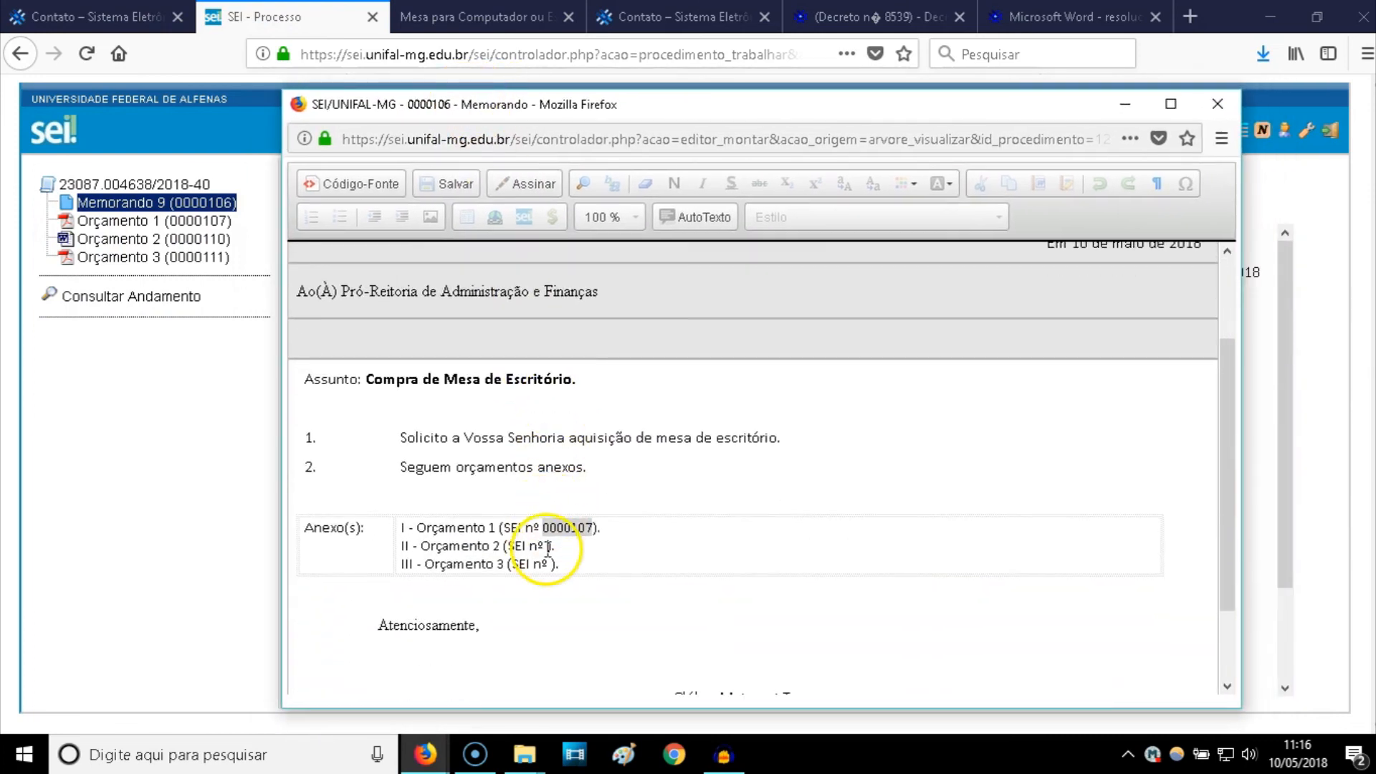
# - Link annex line II to SEI document 0000110 and line III to 0000111
pyautogui.click(547, 548)
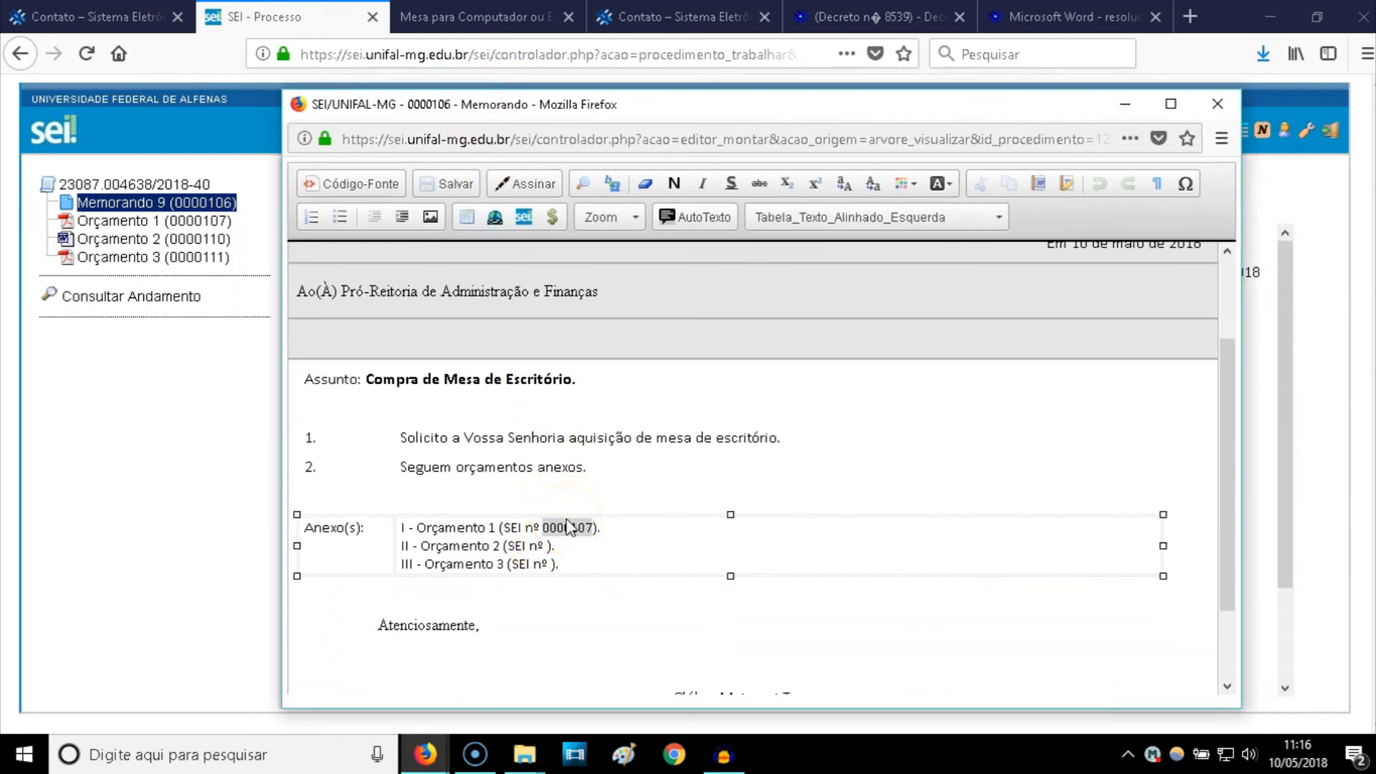
pyautogui.click(524, 217)
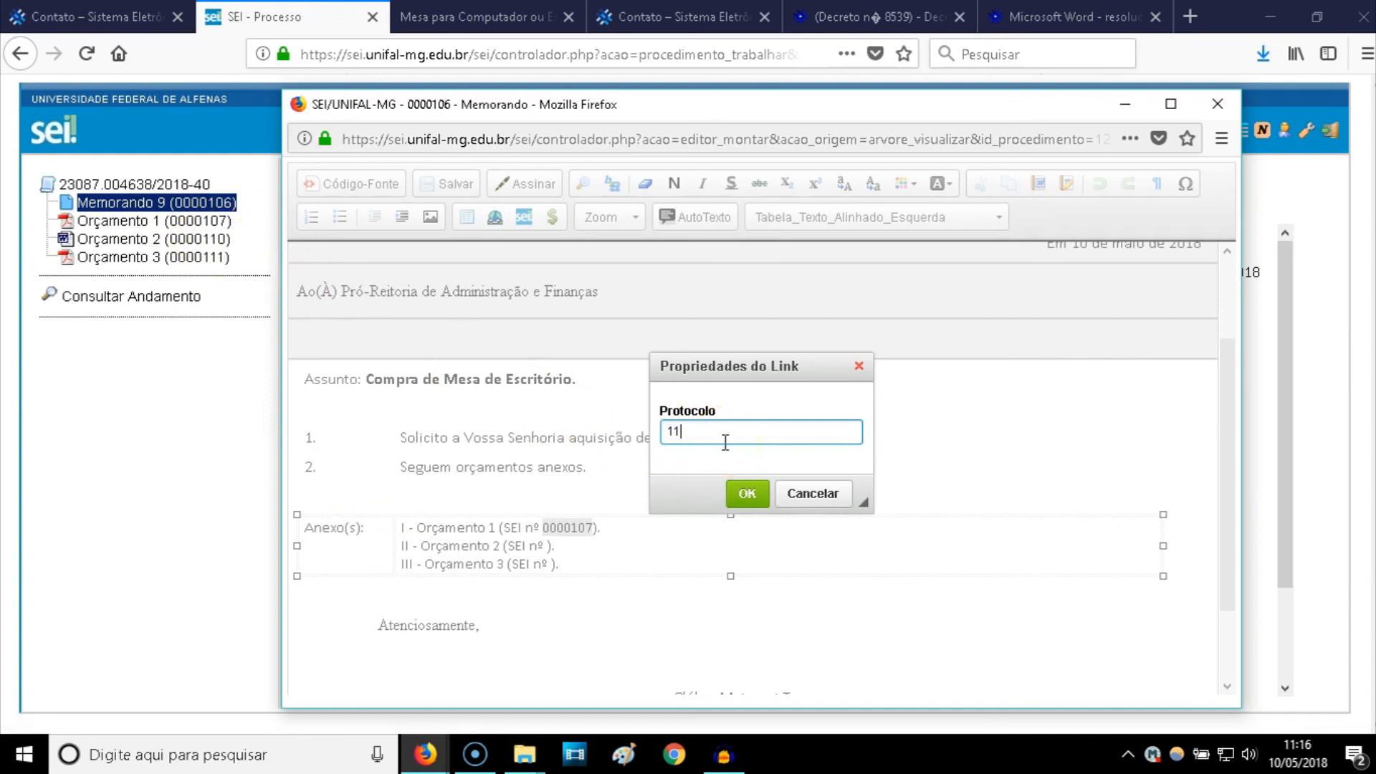
pyautogui.click(747, 493)
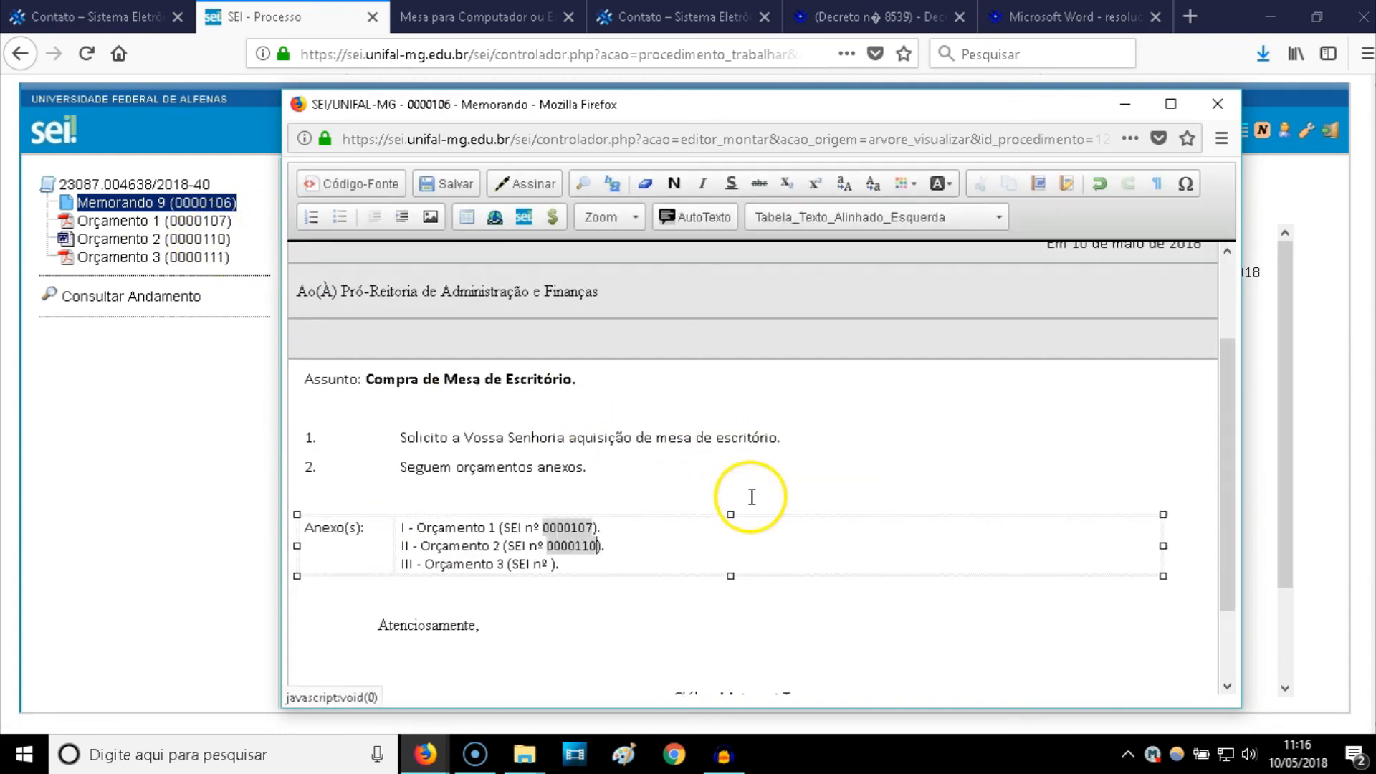
pyautogui.click(594, 543)
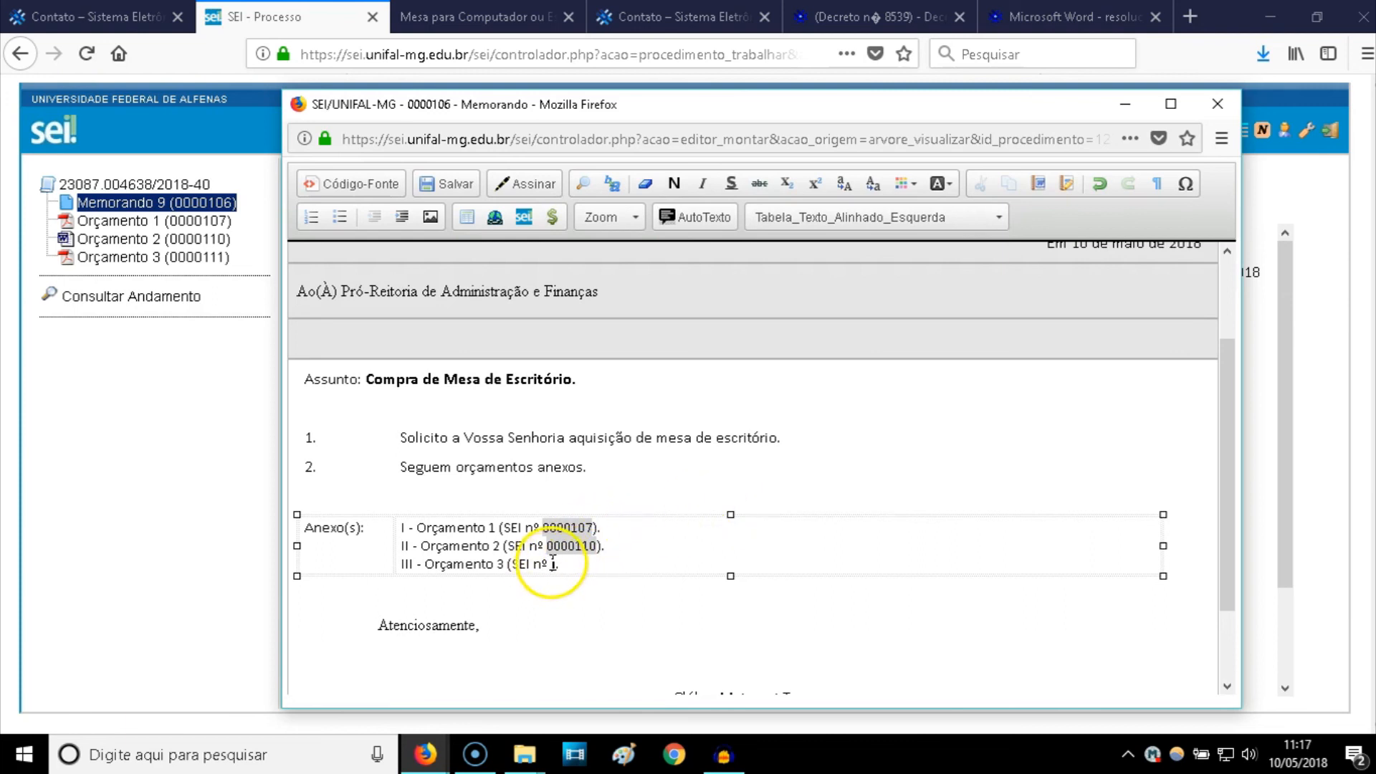
pyautogui.click(523, 216)
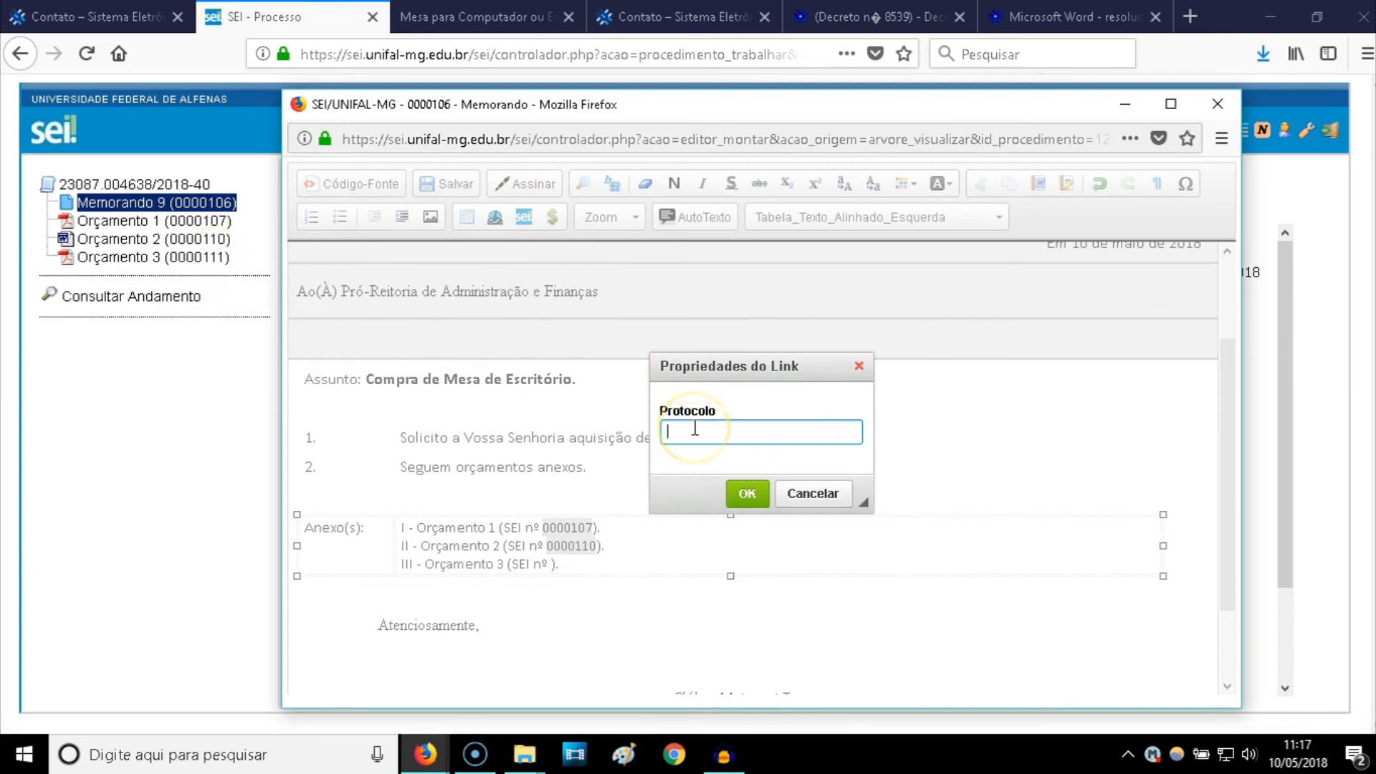
pyautogui.click(747, 493)
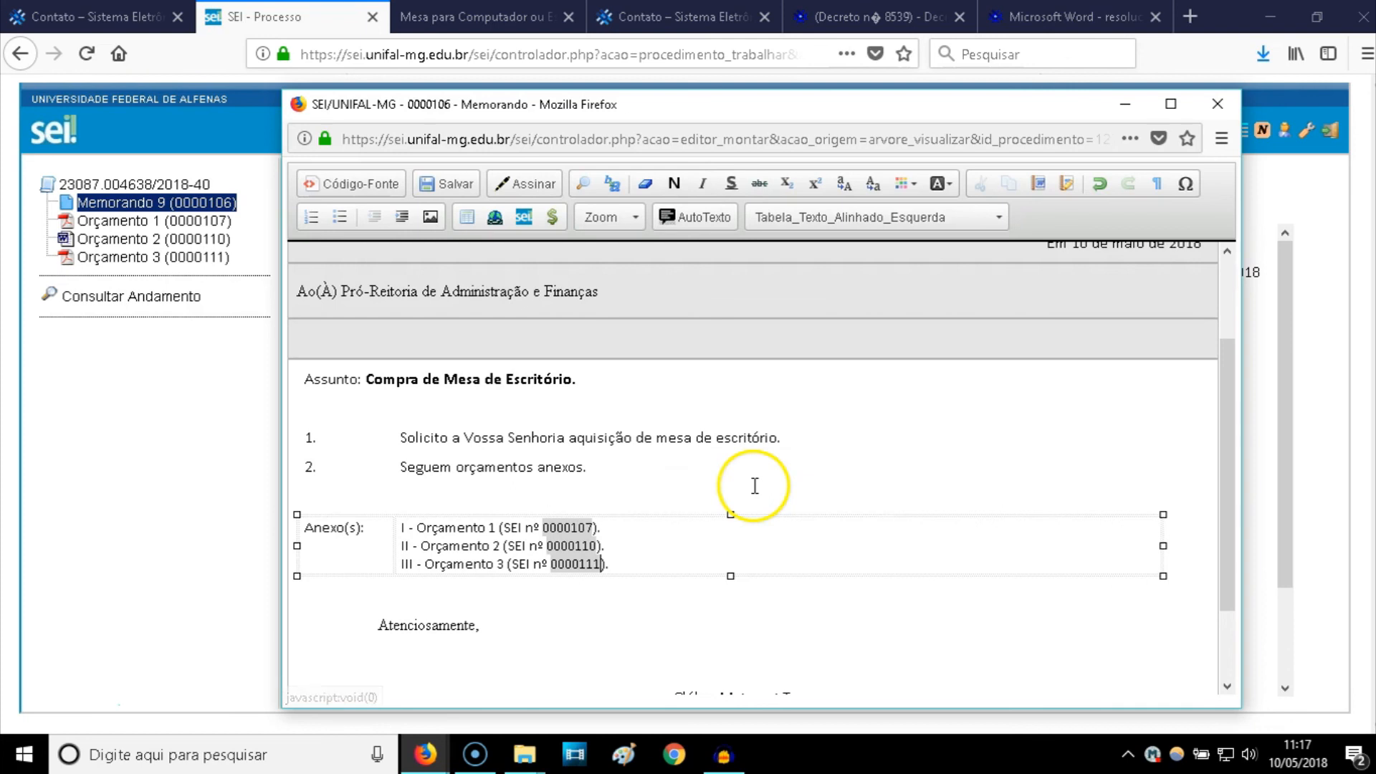
# - Save Memorando 9, close the editor, and refresh the memo in the document view
pyautogui.click(440, 188)
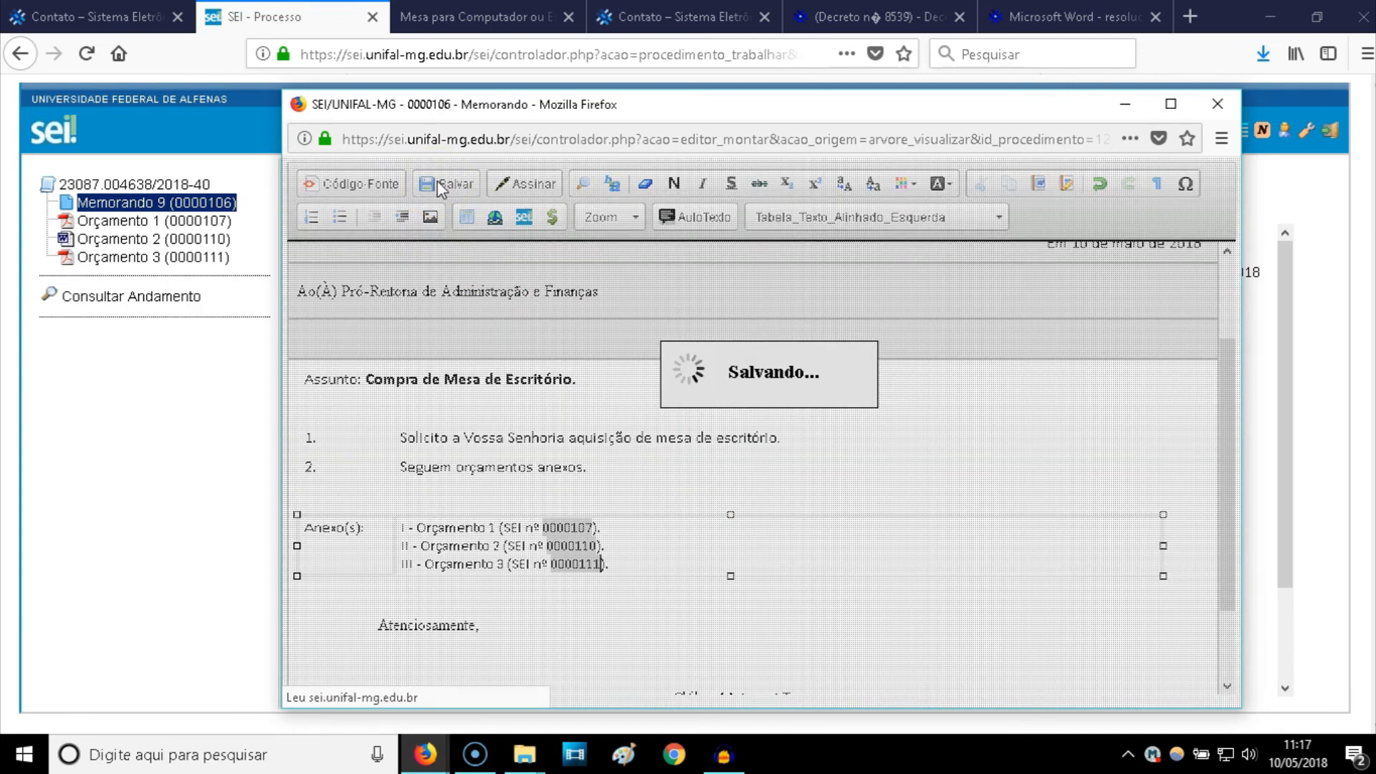
pyautogui.click(1234, 104)
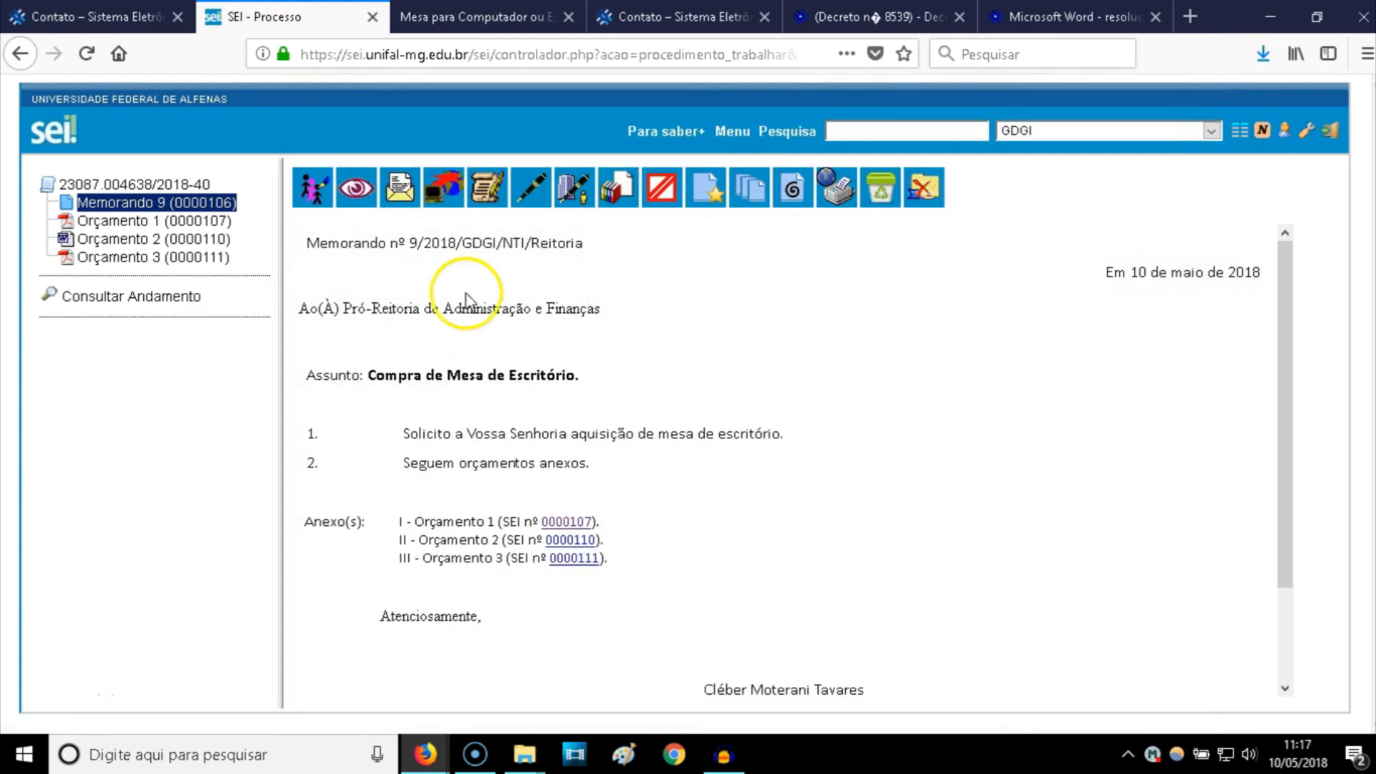
pyautogui.click(143, 203)
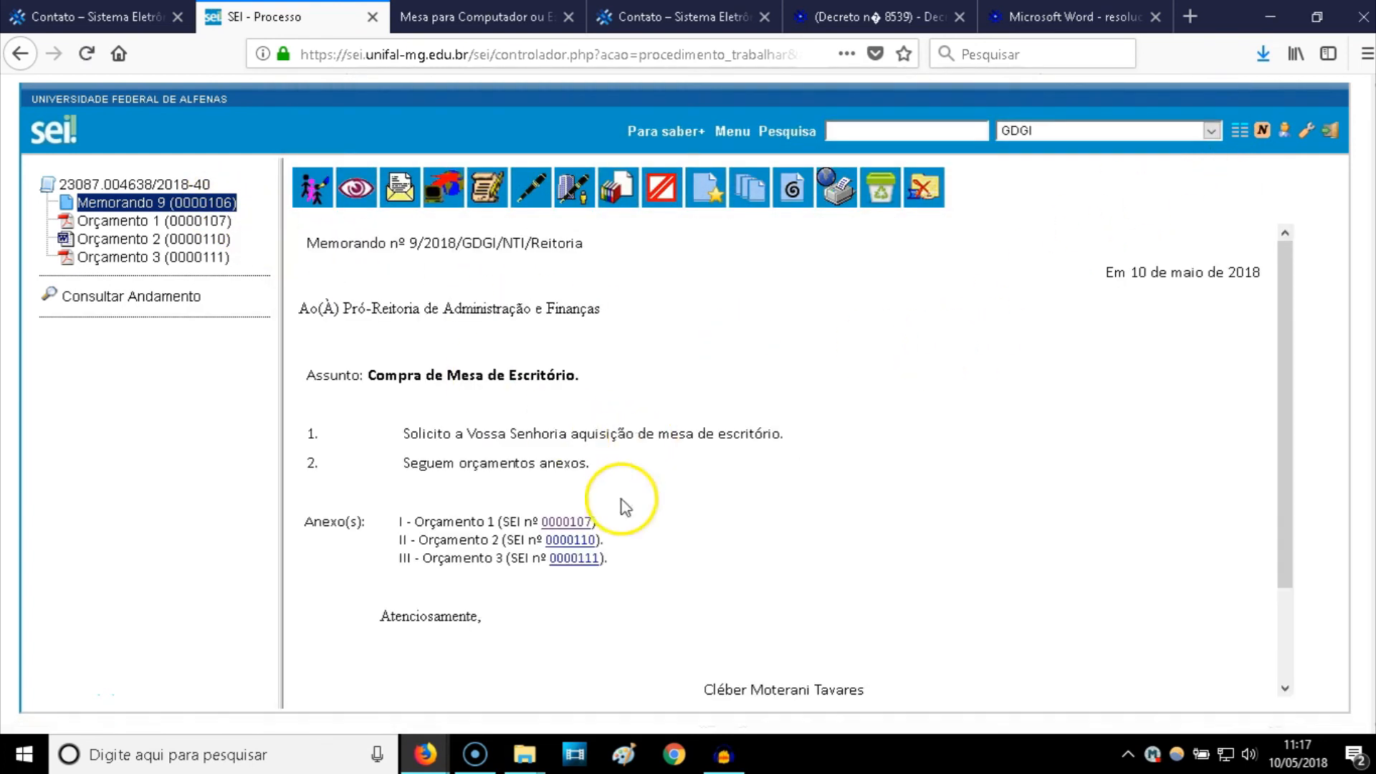
pyautogui.click(570, 541)
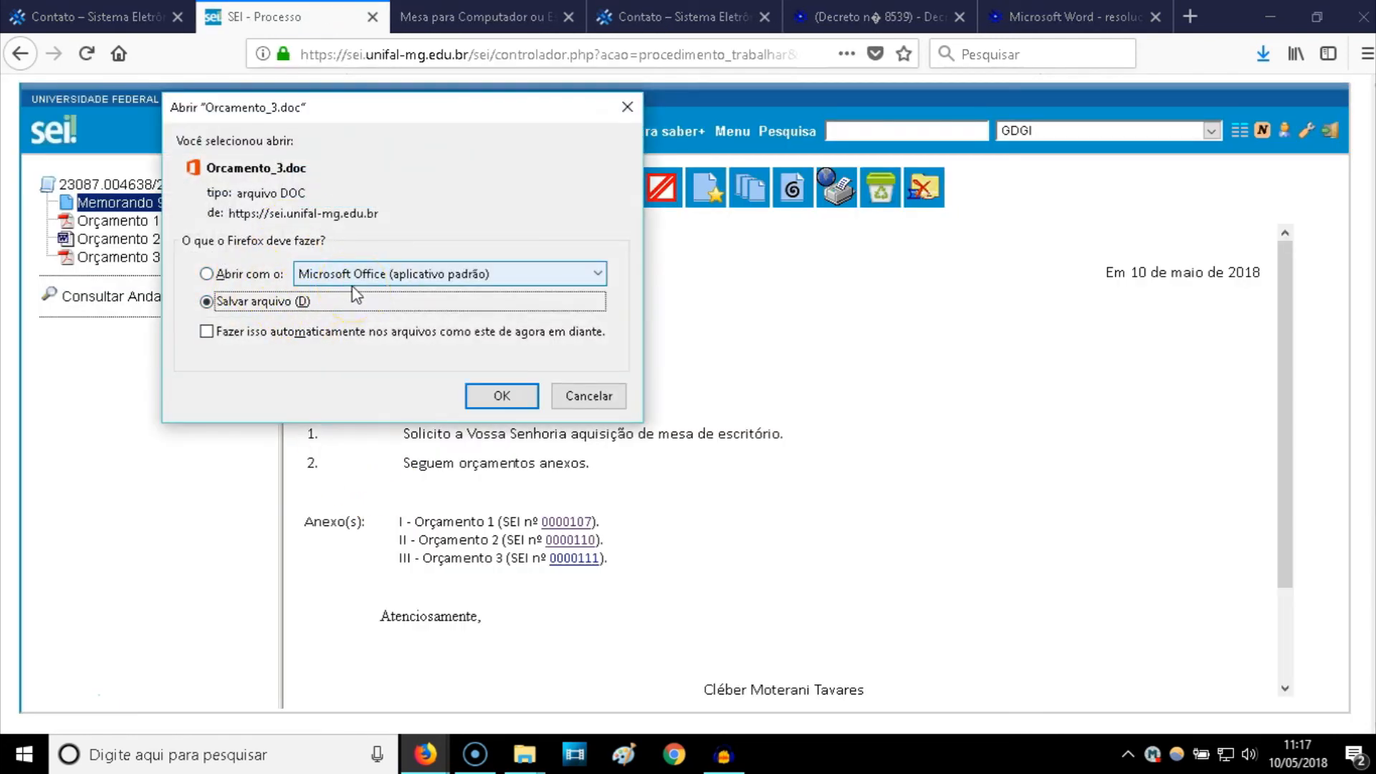
pyautogui.click(627, 109)
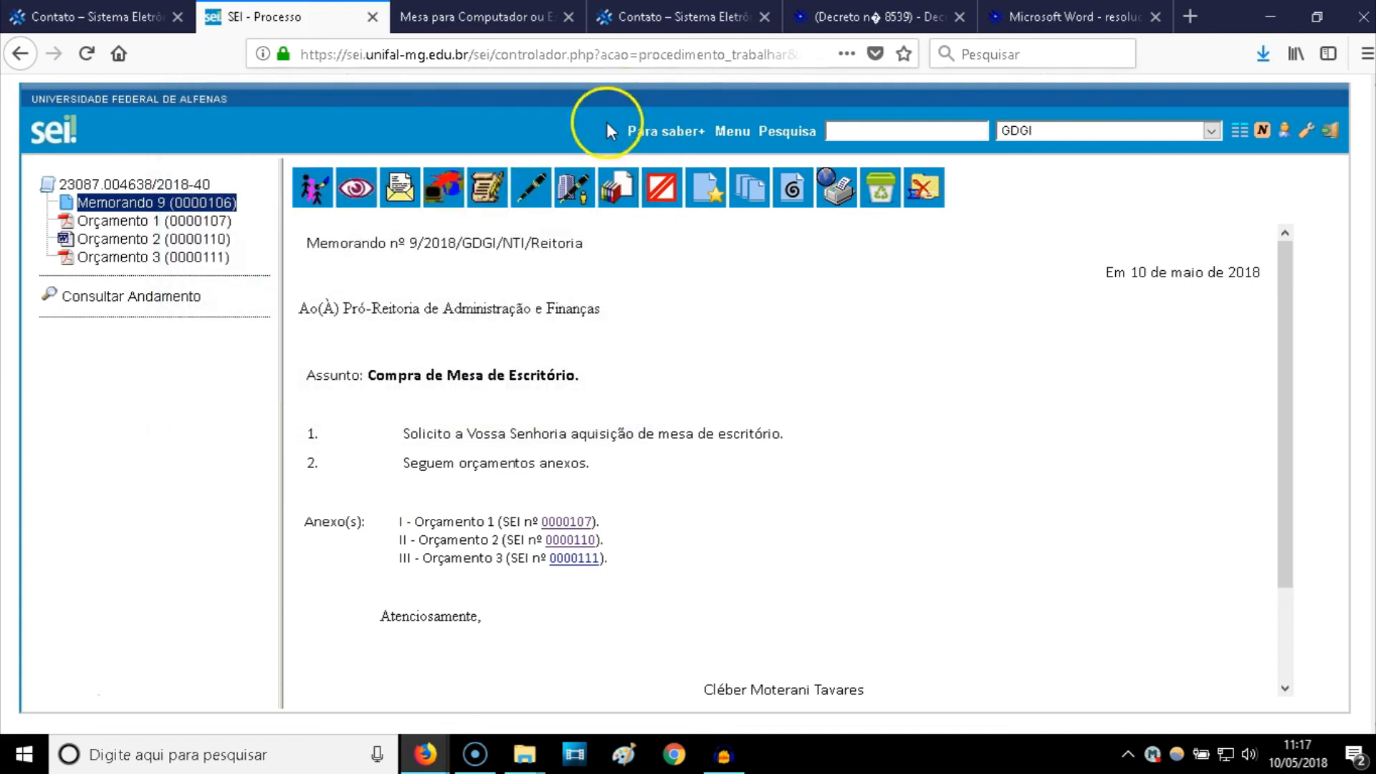
pyautogui.click(570, 560)
pyautogui.scroll(-4, 589, 496)
pyautogui.scroll(-3, 573, 505)
pyautogui.scroll(6, 571, 506)
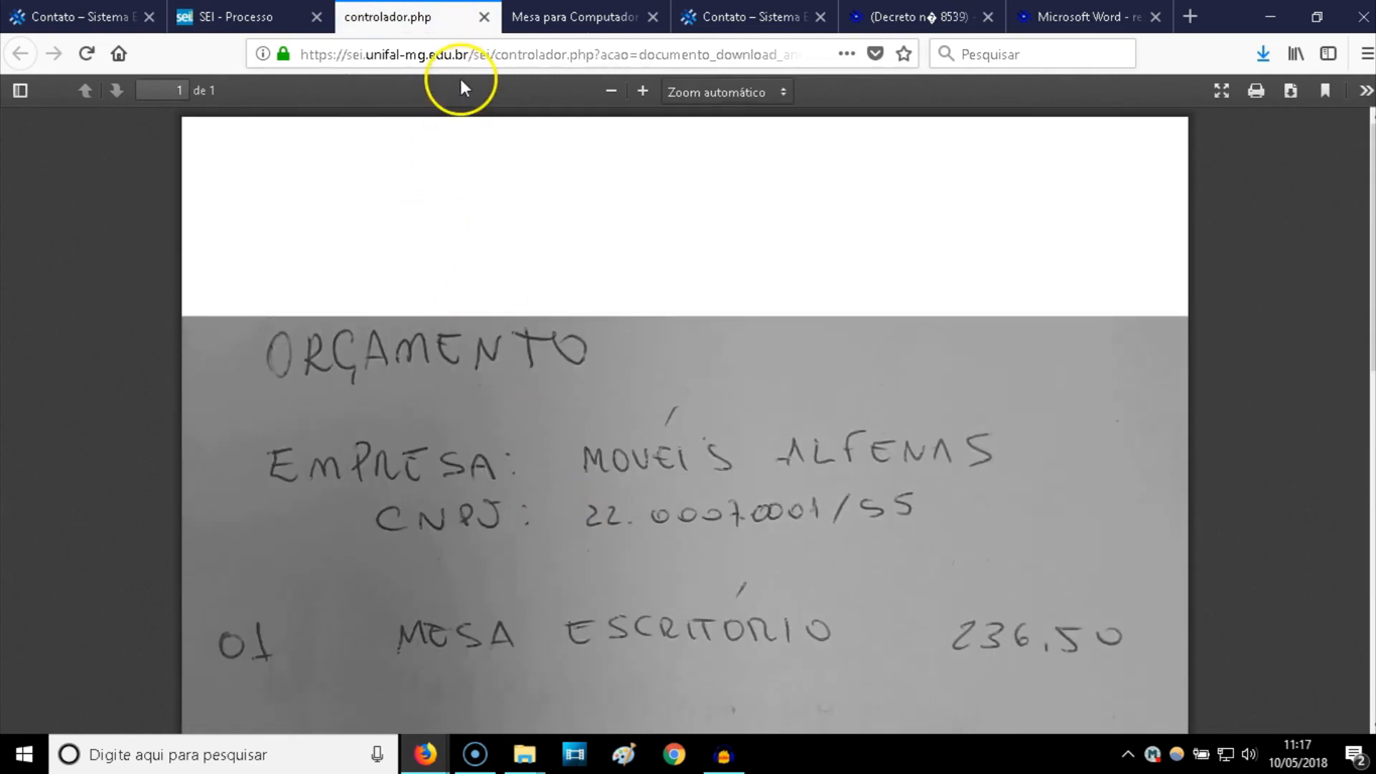
pyautogui.click(485, 17)
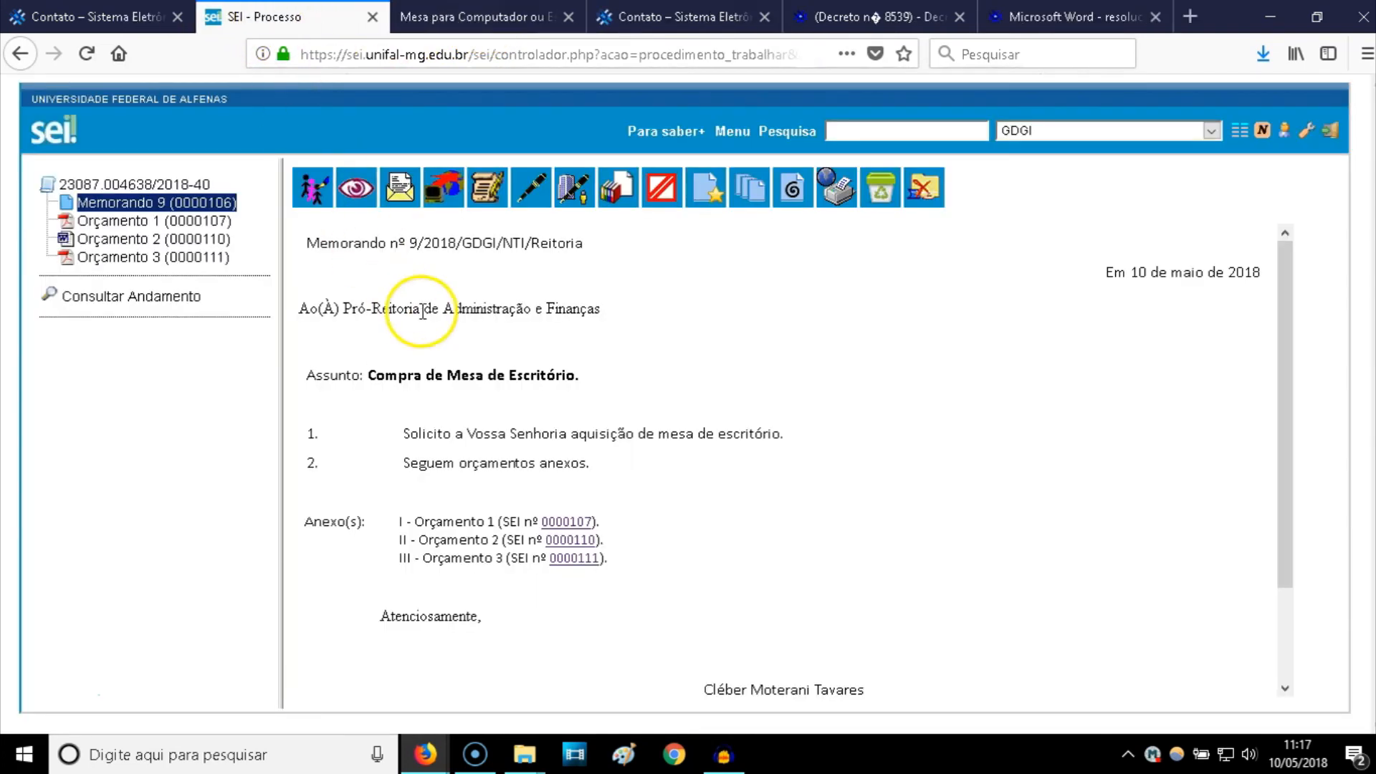